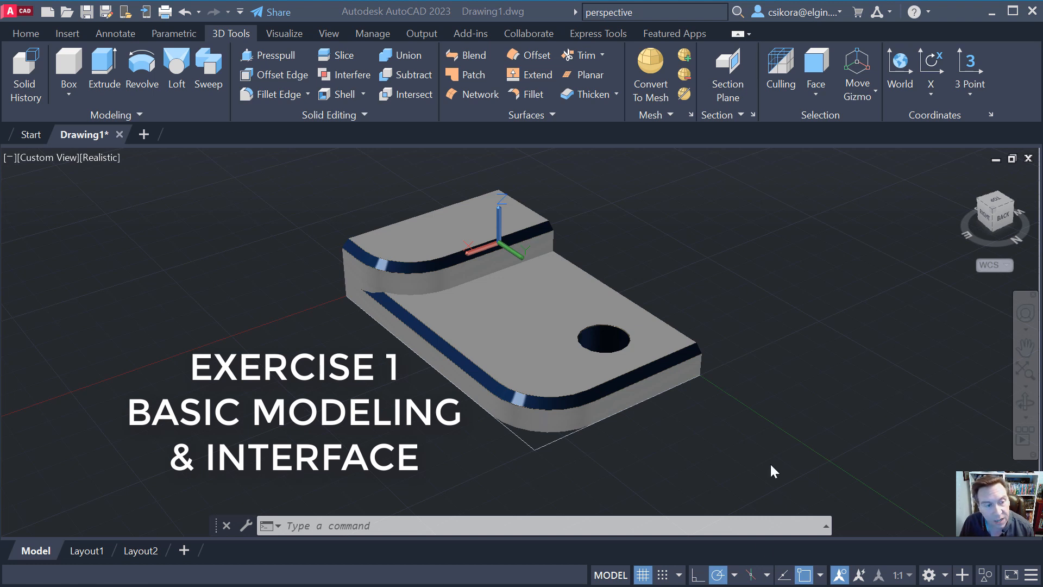
click(468, 406)
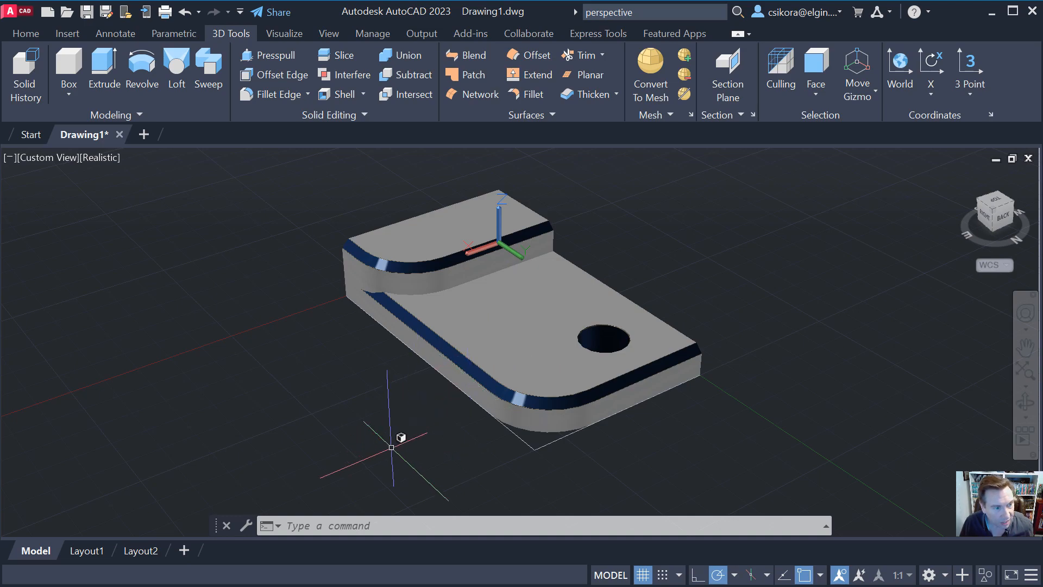
shift+middle_drag(401, 435, 512, 360)
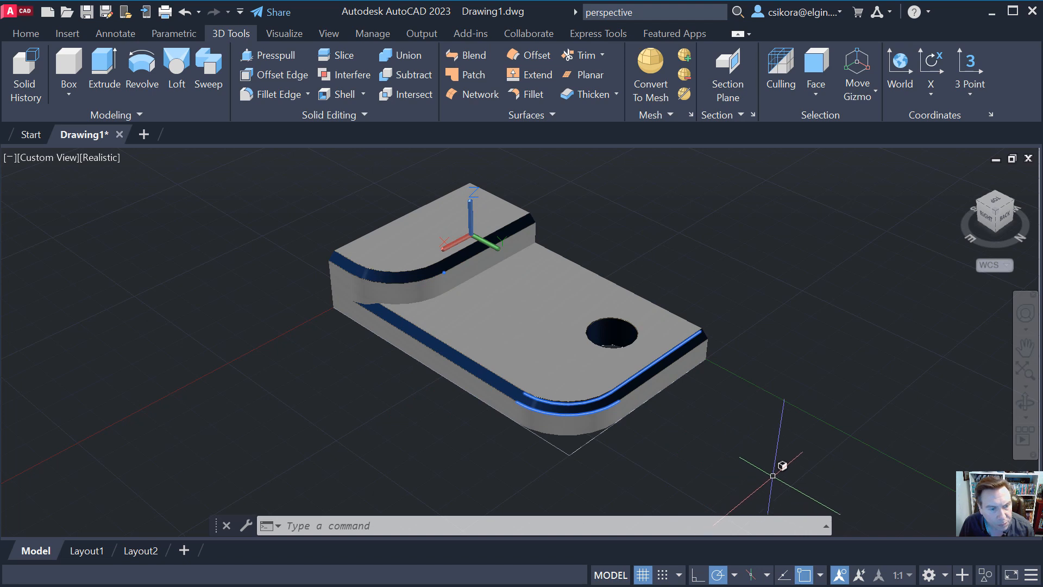
Start a new drawing from the acad3D template and orient it to the Top view with north up.
click(49, 13)
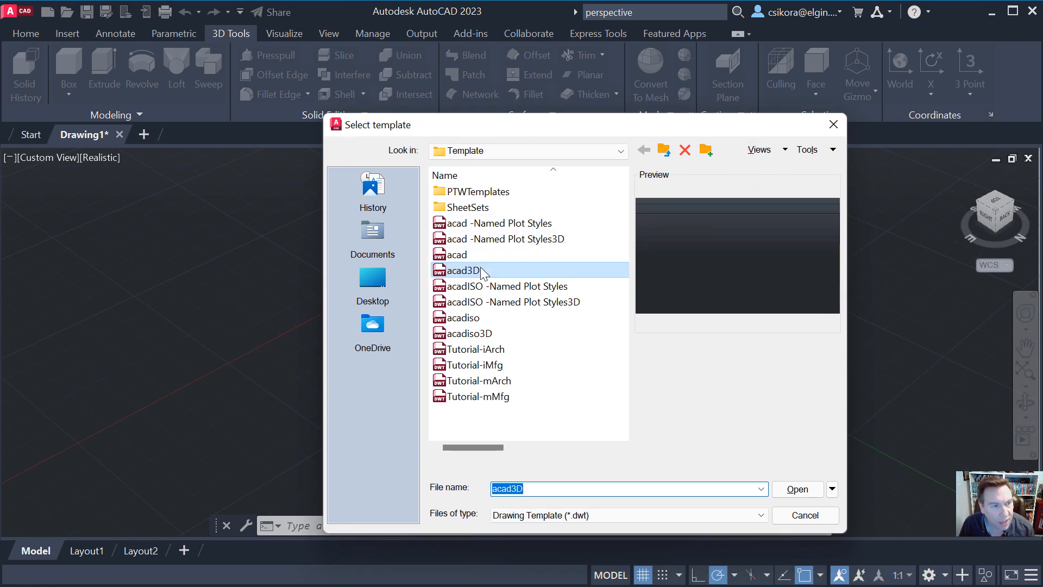
click(788, 491)
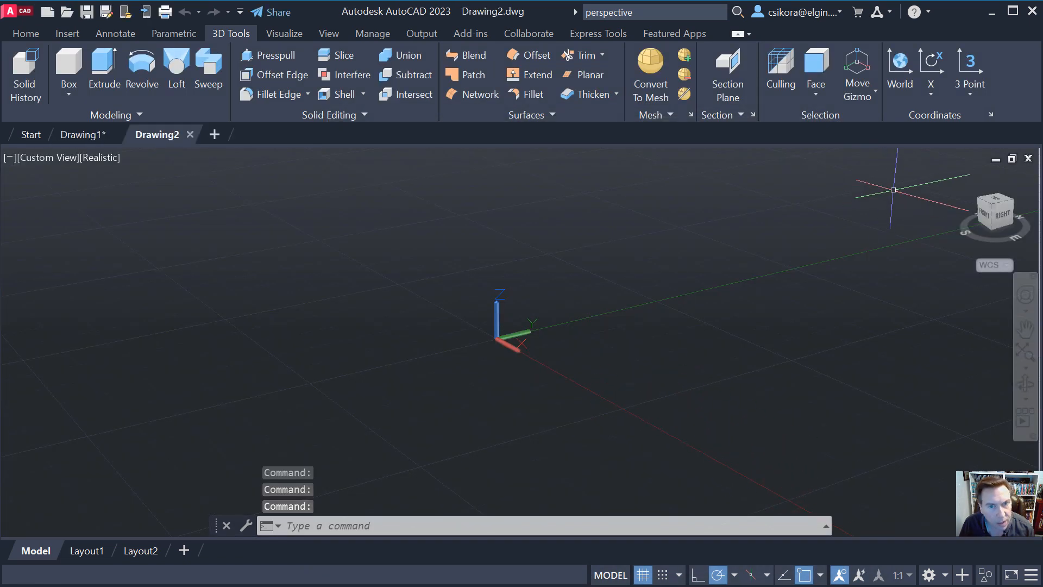
click(997, 202)
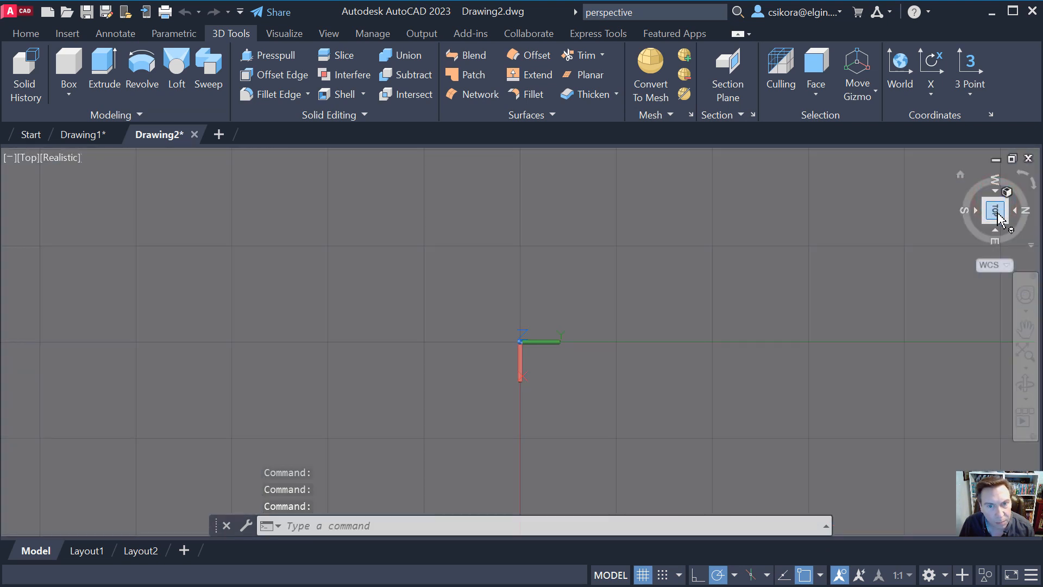
click(1023, 177)
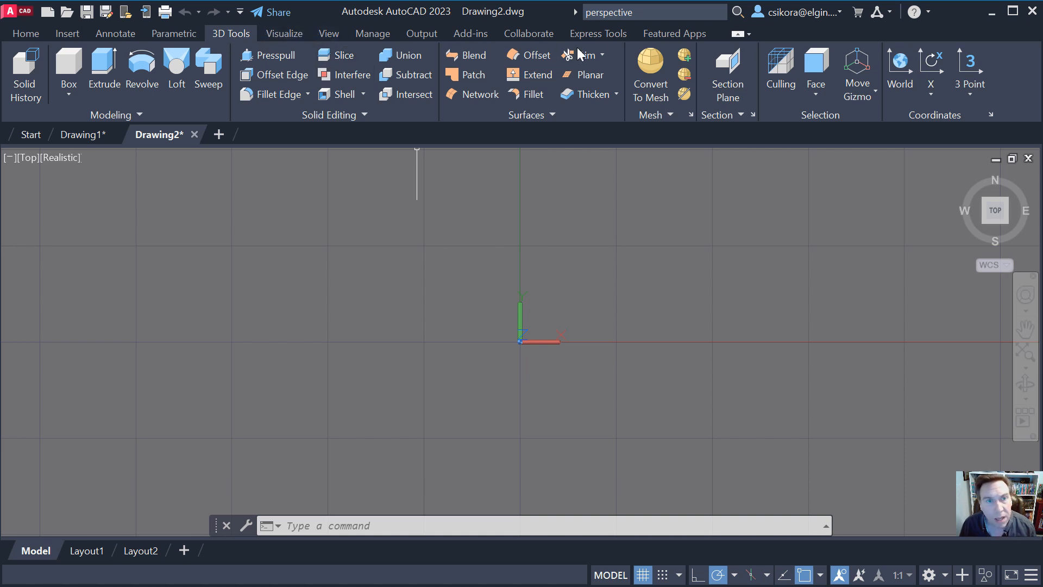
right_click(1010, 70)
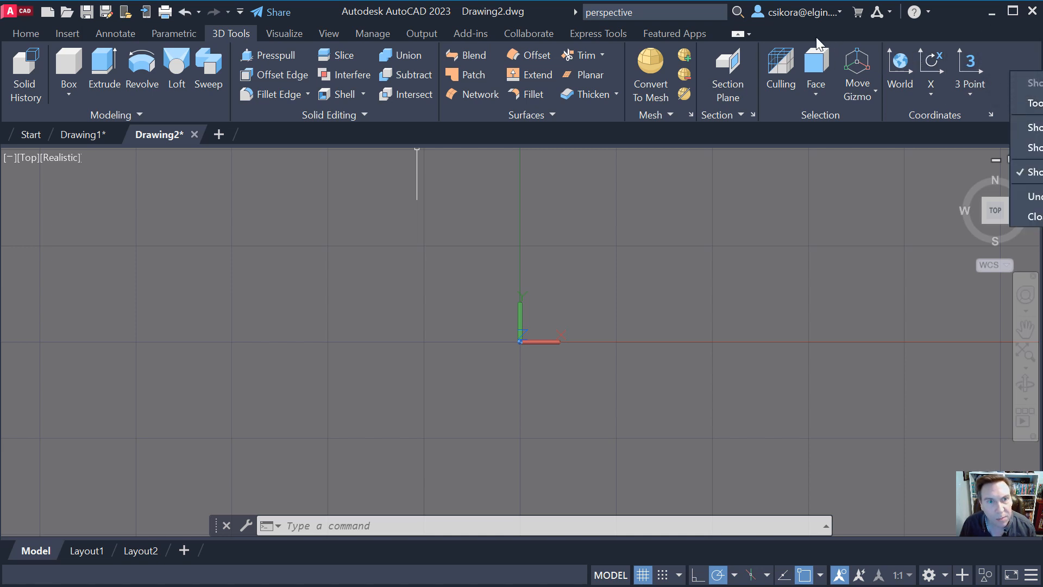
right_click(763, 102)
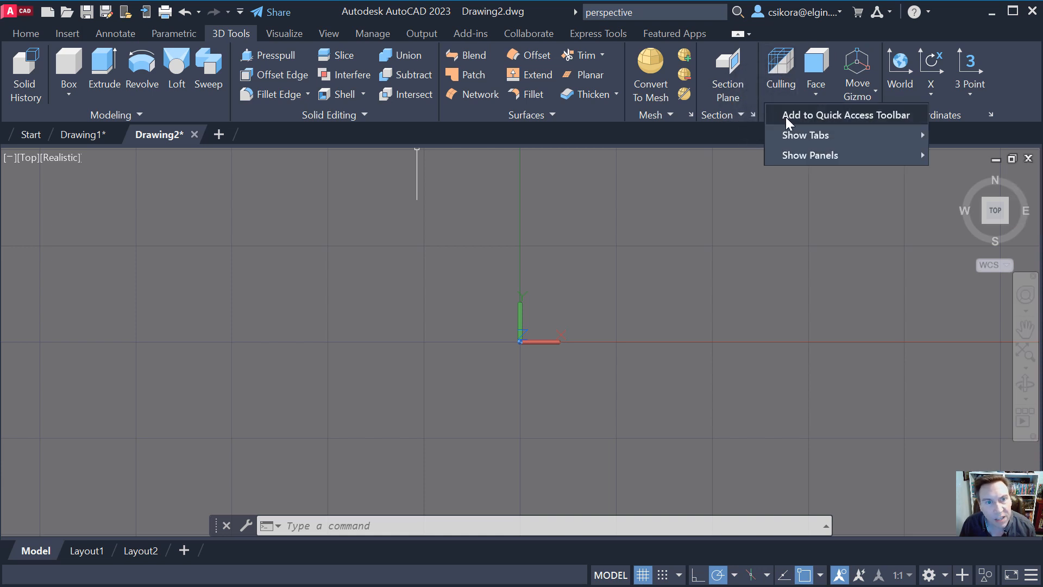
mouse_move(804, 136)
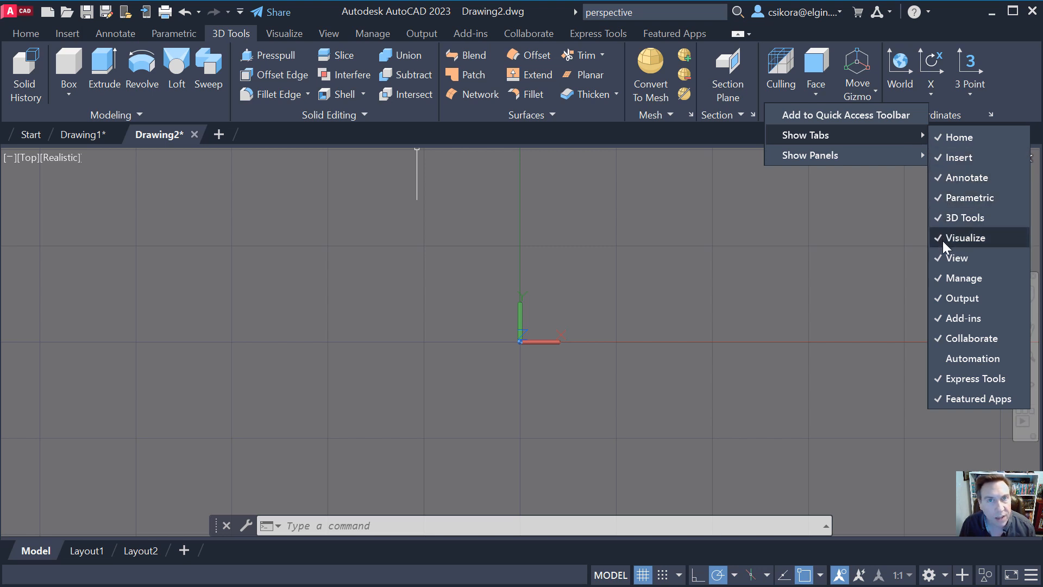
click(942, 29)
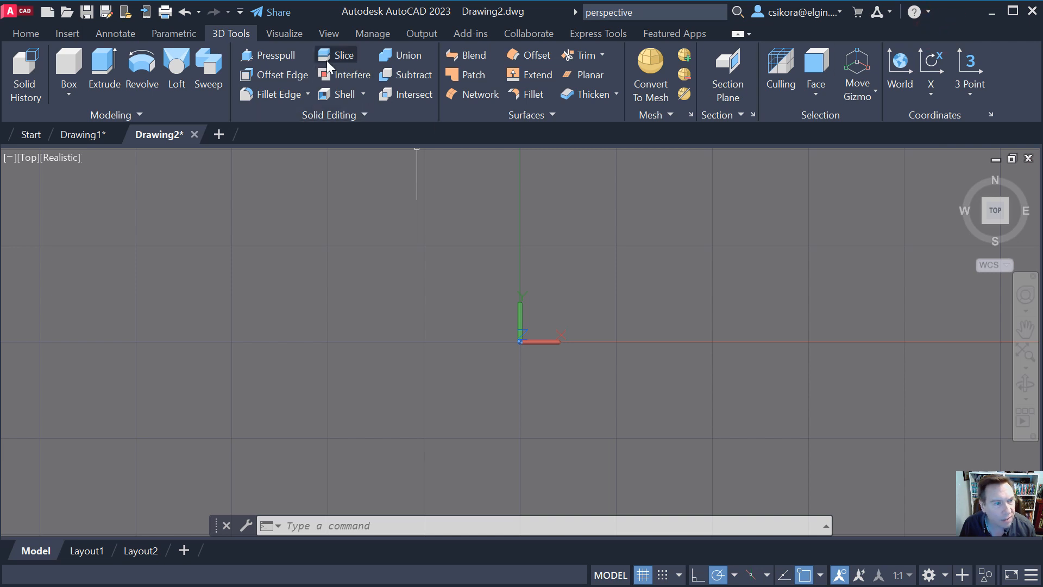
Set the viewport's visual style to 2D Wireframe.
click(283, 34)
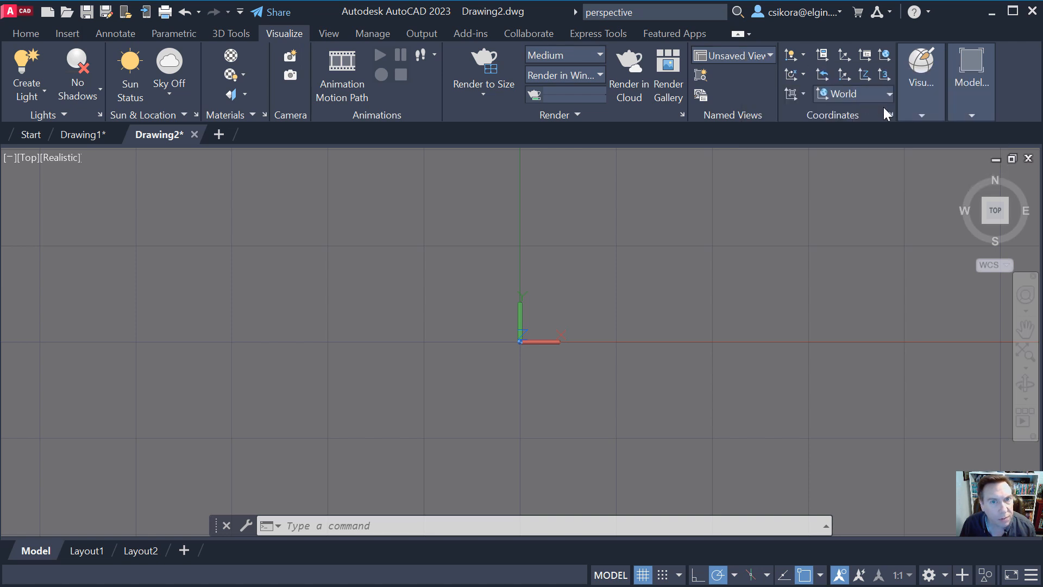
click(917, 114)
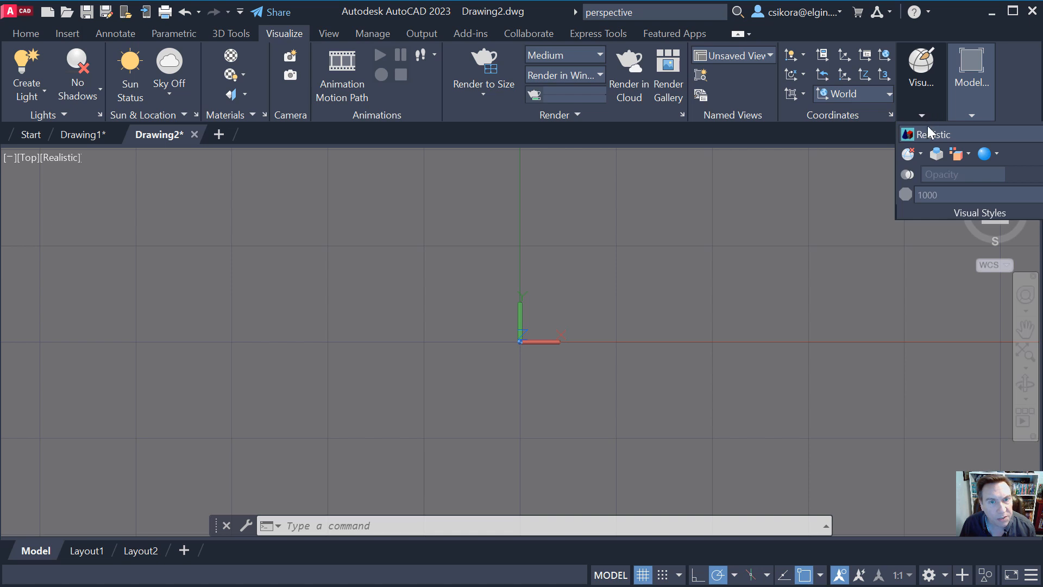
click(939, 135)
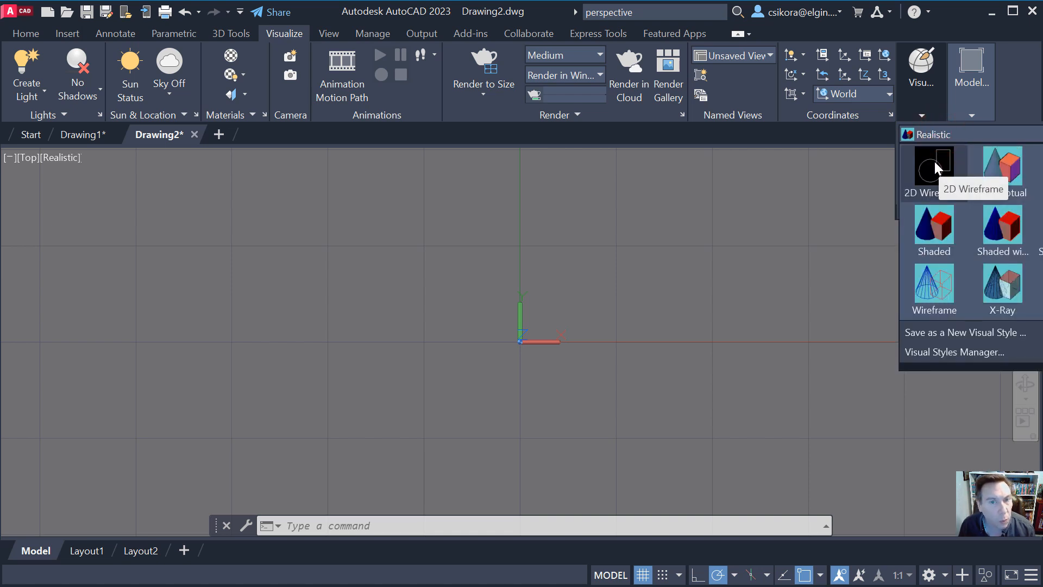
click(935, 162)
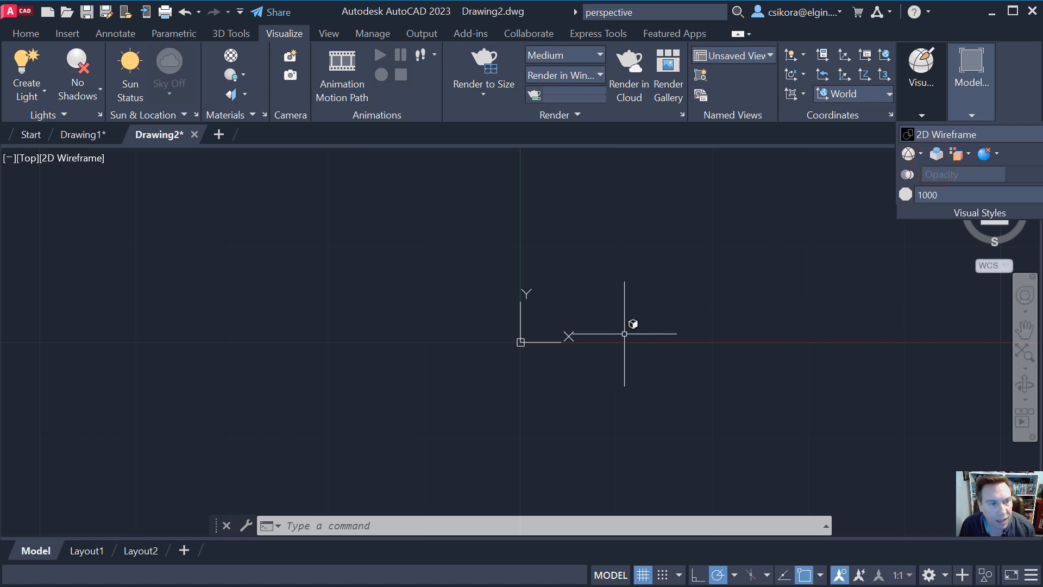
scroll(461, 343, down, 2)
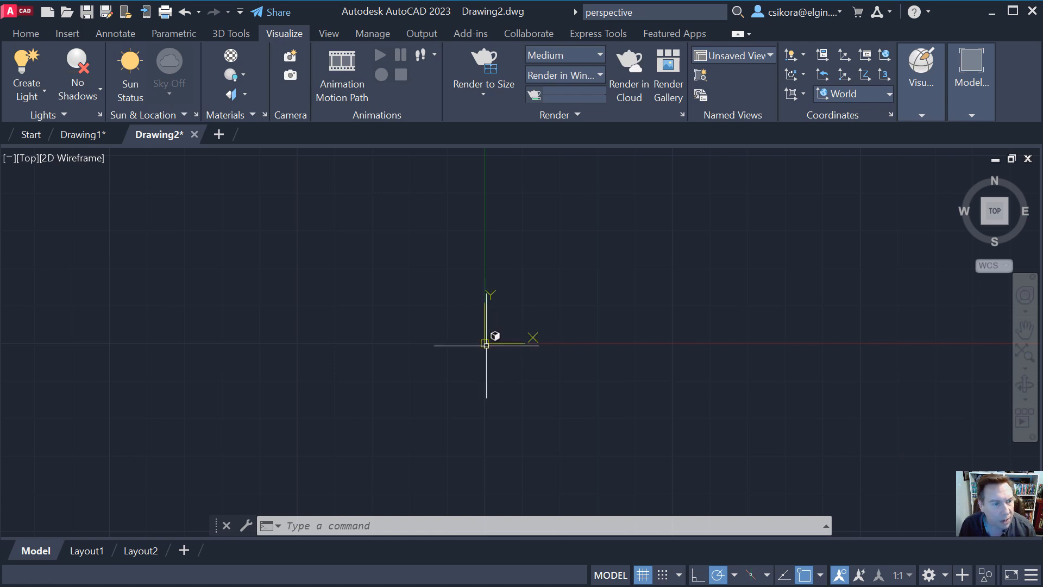
Turn on grid snap and draw a rectangle 3 units wide by 5 units high with its lower-left corner at the origin.
click(39, 32)
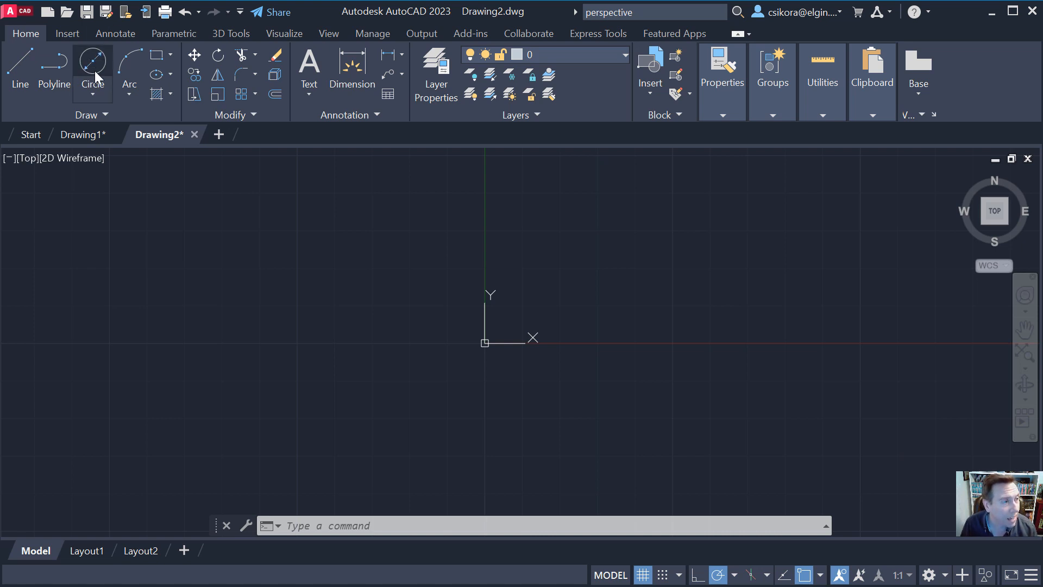
click(164, 57)
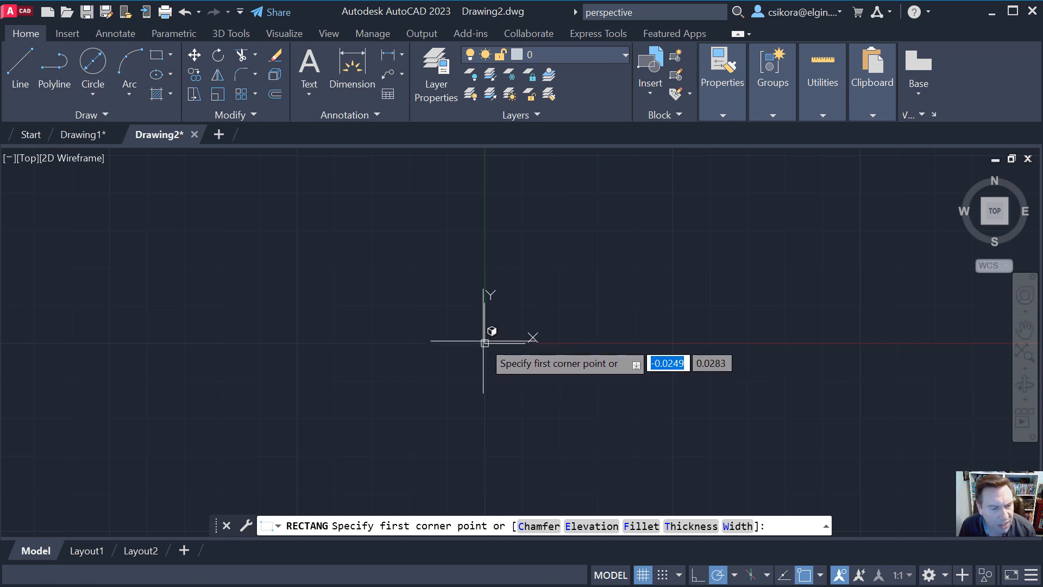
click(663, 575)
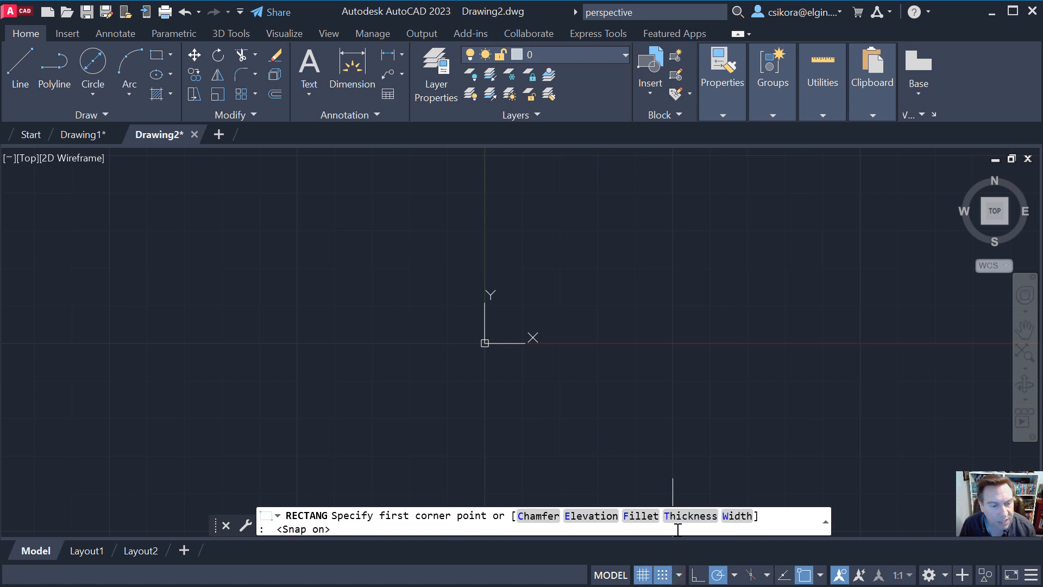
click(484, 343)
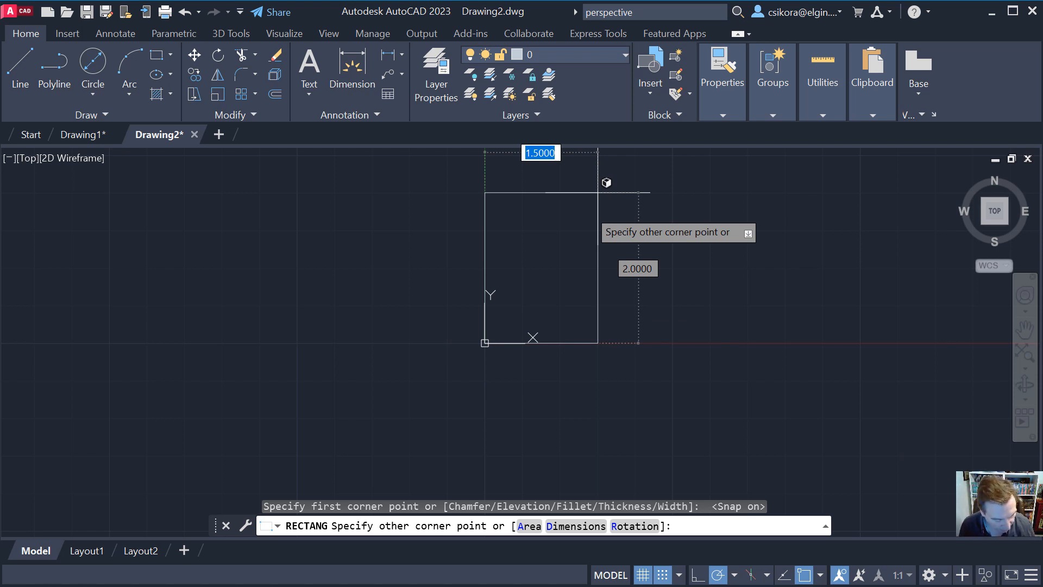
text(3)
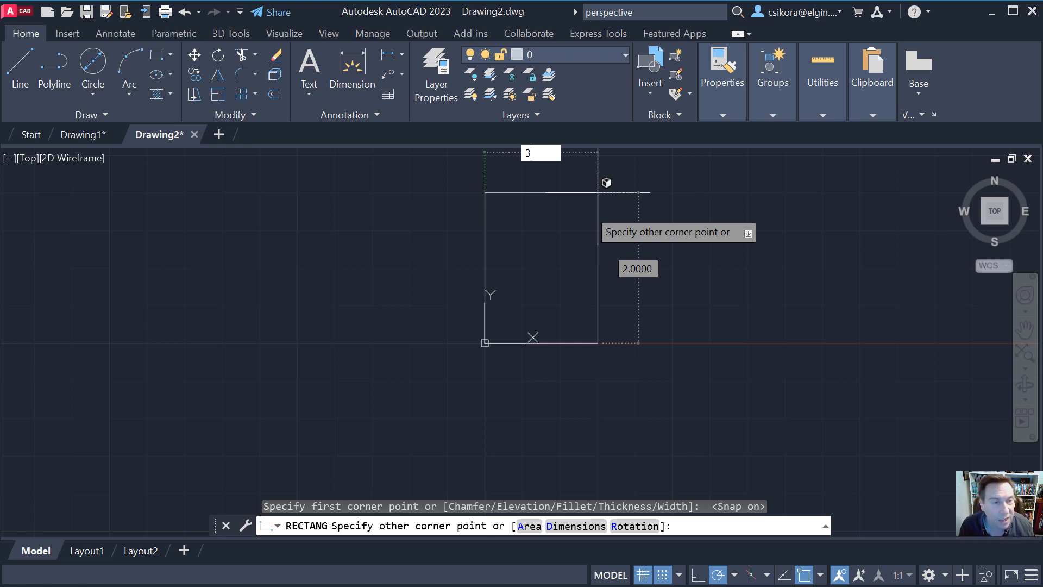
key(Tab)
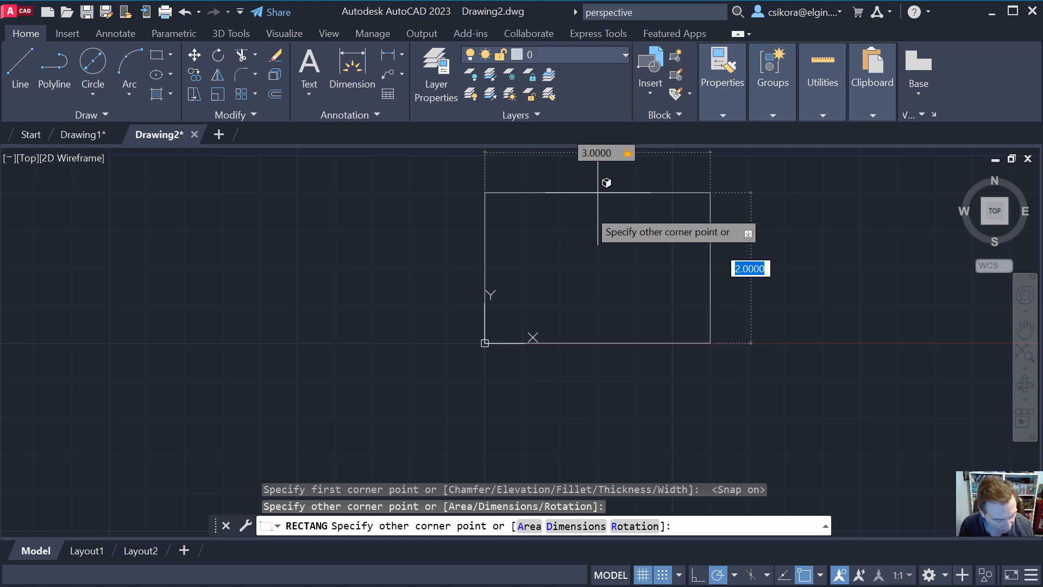
text(5)
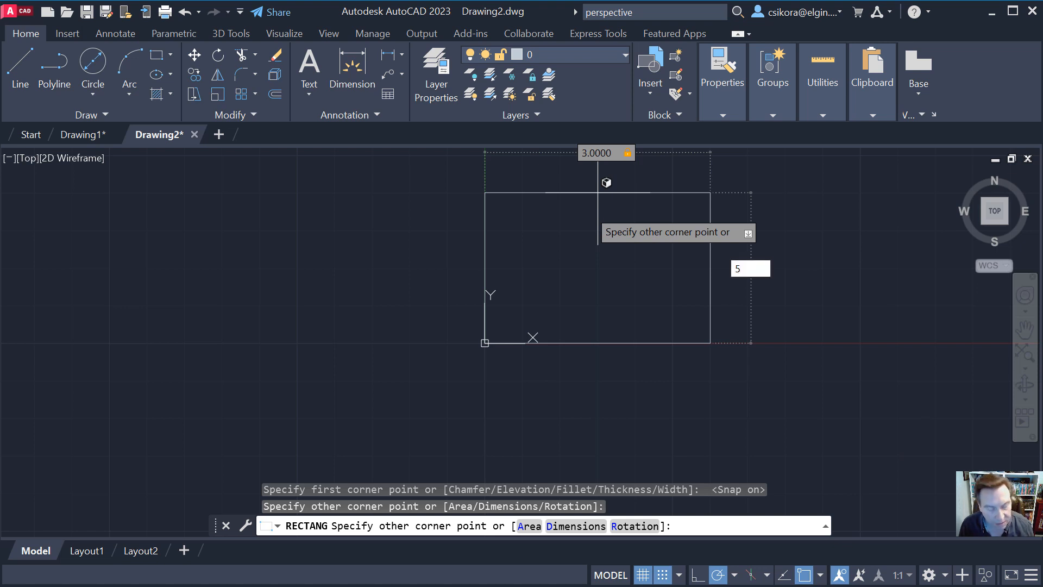
key(Return)
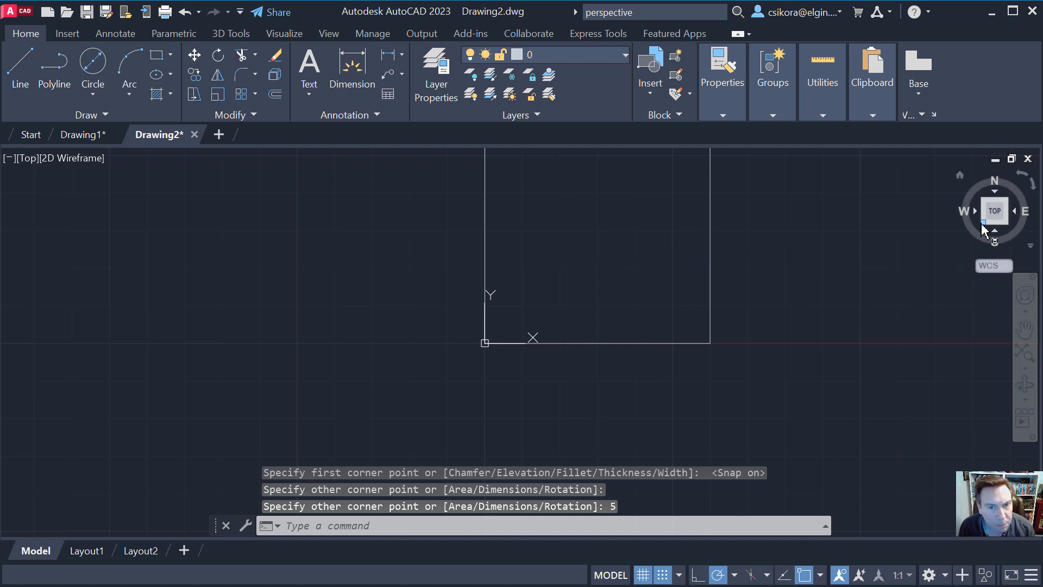
mouse_move(994, 214)
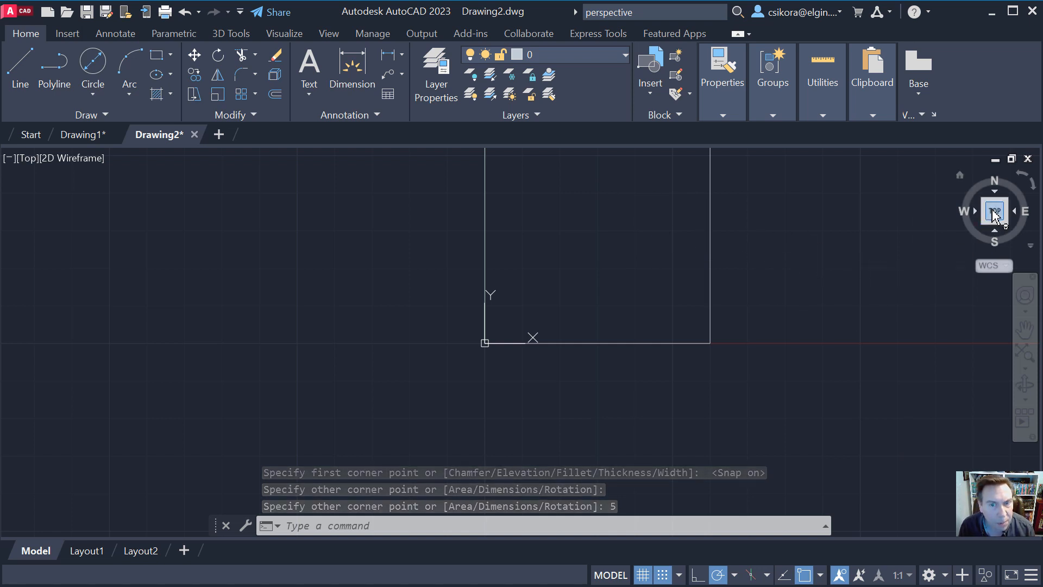
click(994, 214)
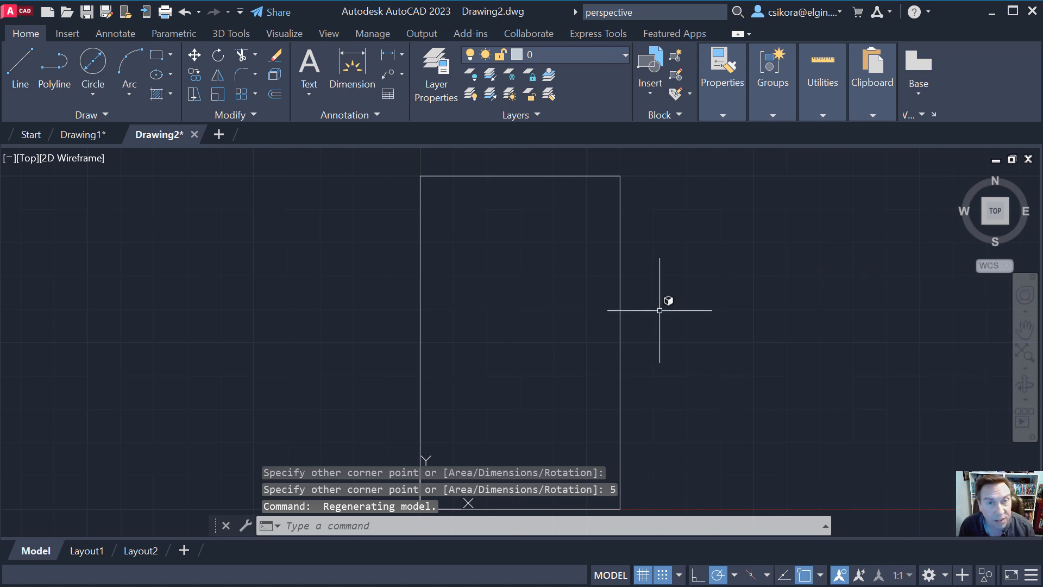
Draw a second rectangle 3 units wide by 1.5 units high from the origin, over the lower end of the 3 by 5 rectangle.
scroll(659, 310, down, 2)
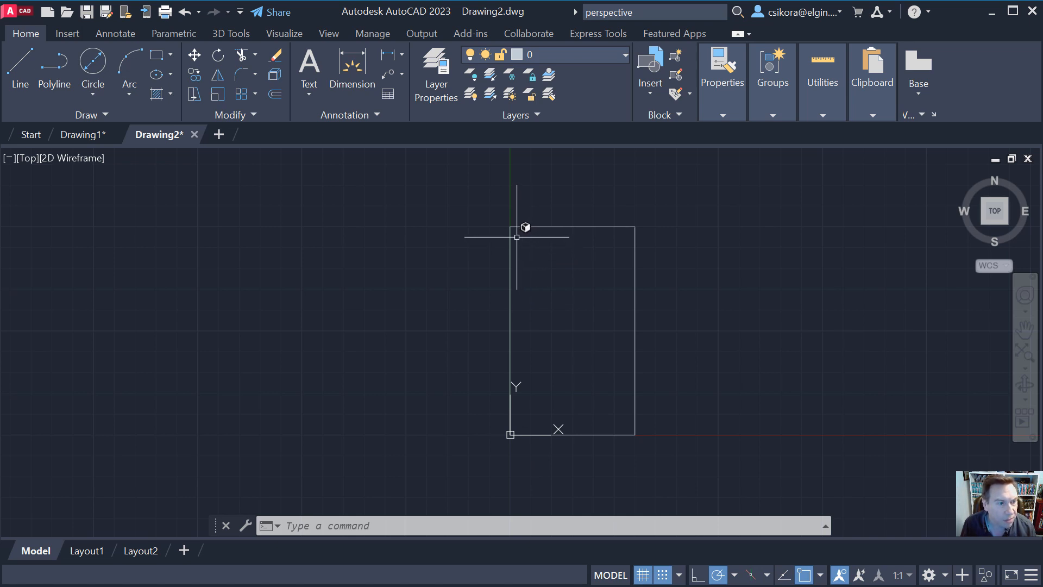
scroll(517, 237, up, 6)
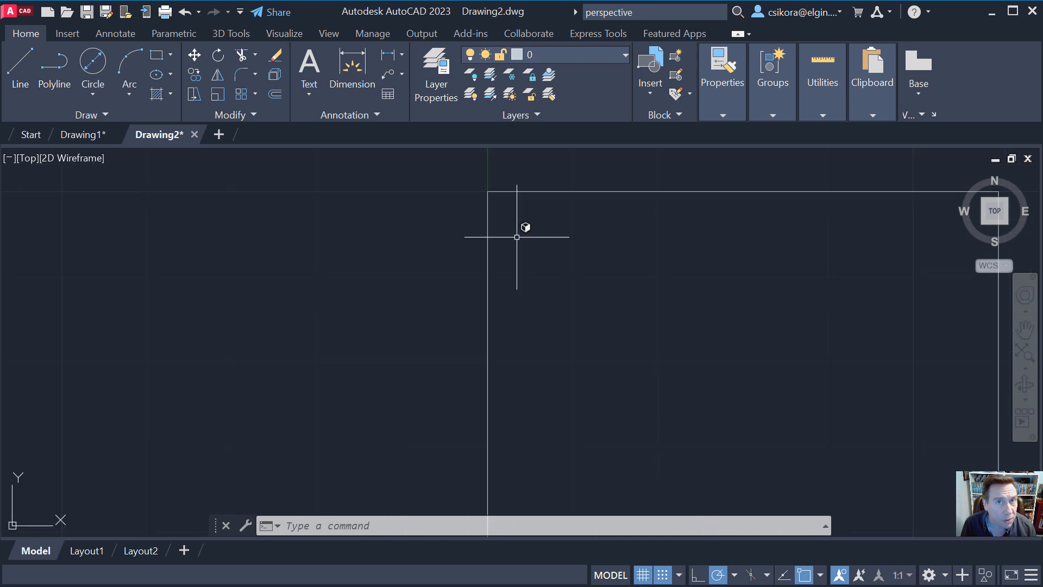
scroll(517, 237, down, 6)
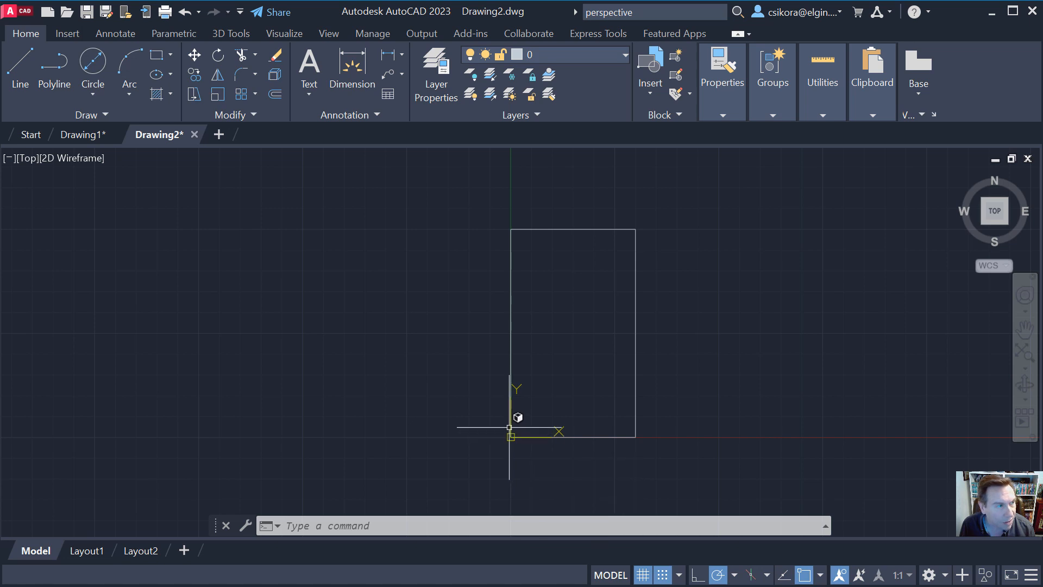
click(157, 55)
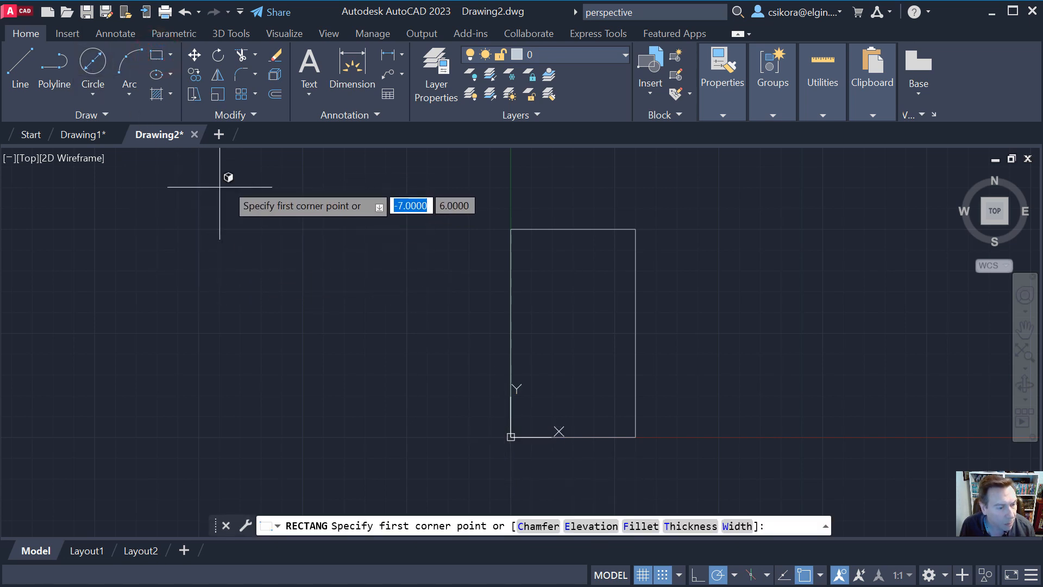
click(510, 436)
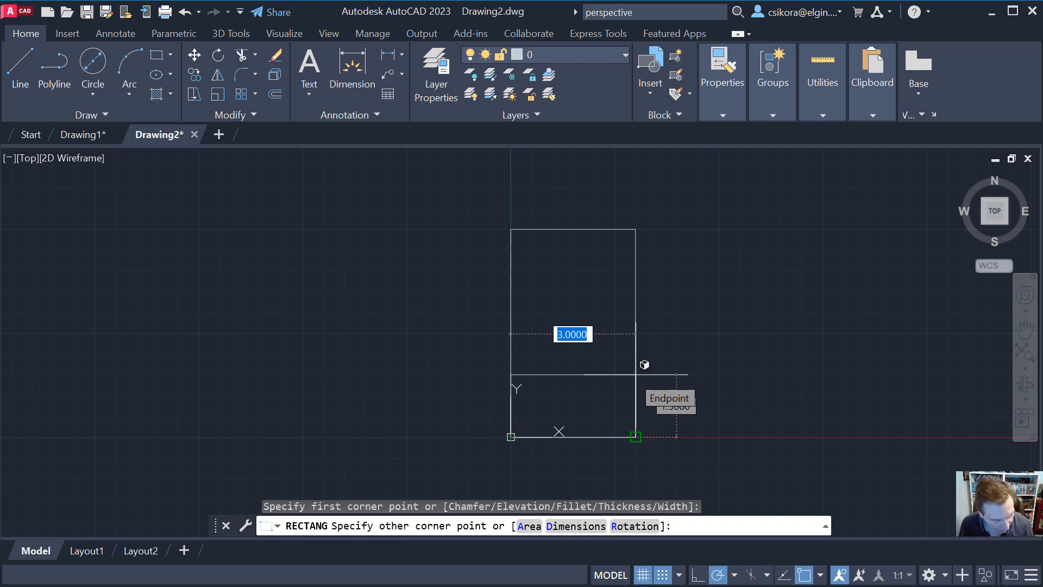
text(3)
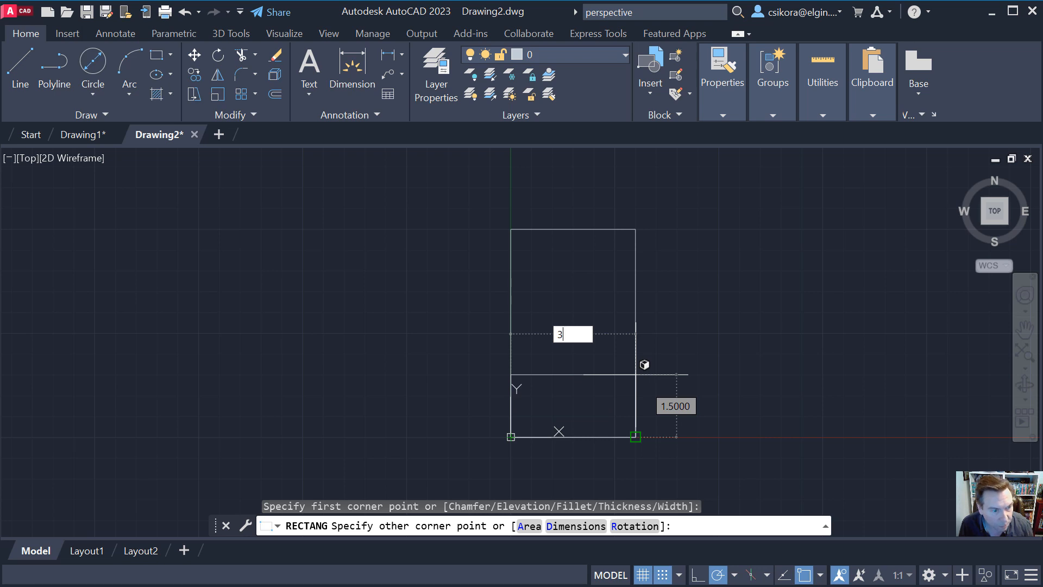
key(Tab)
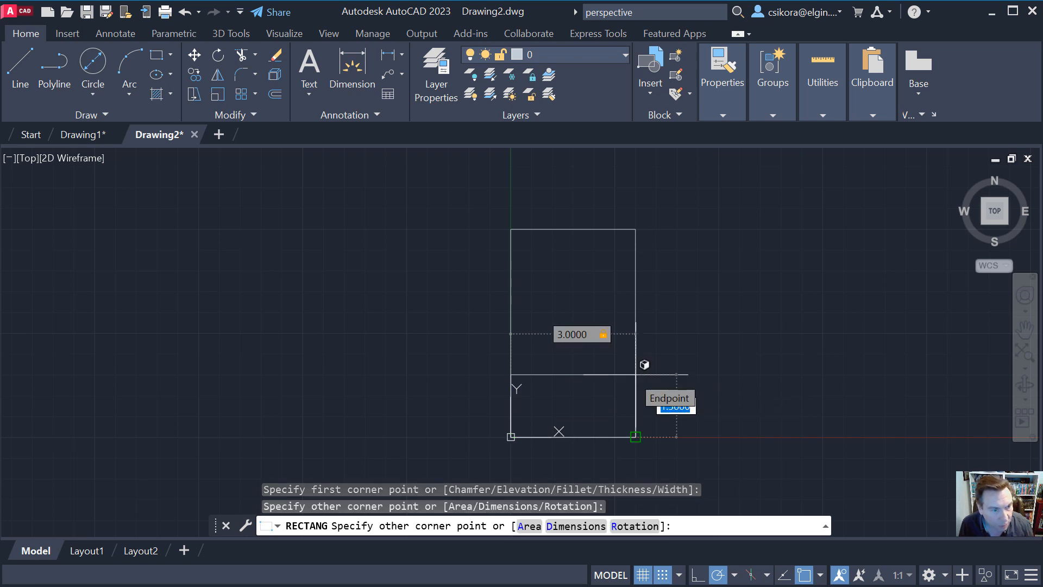
text(1)
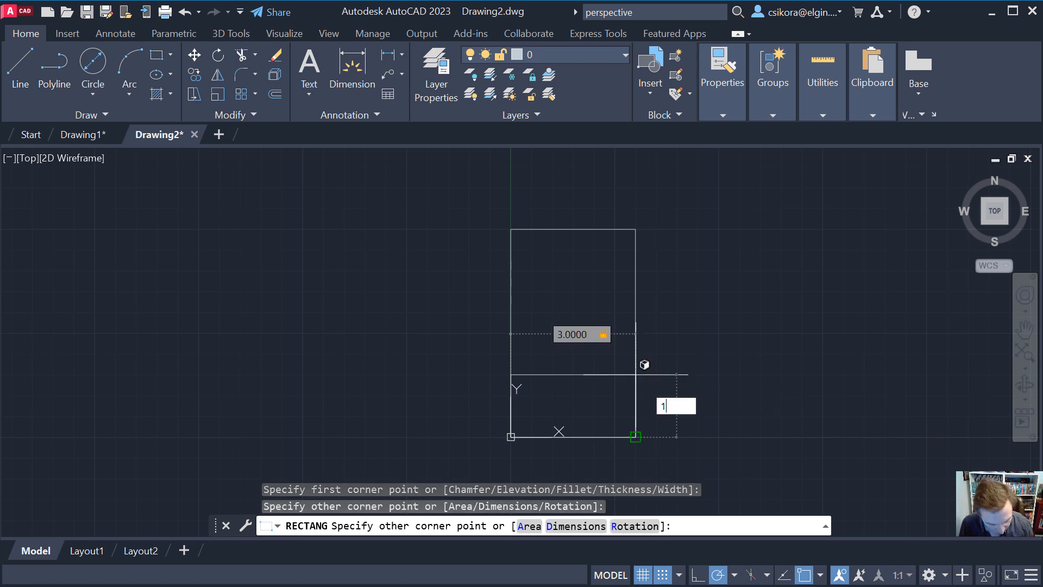
text(.5)
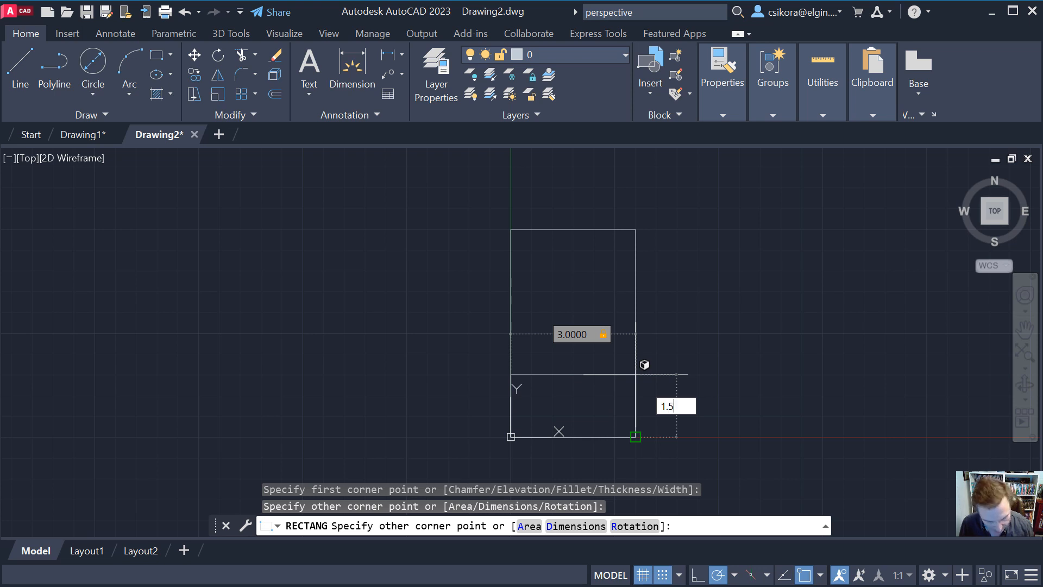
key(Return)
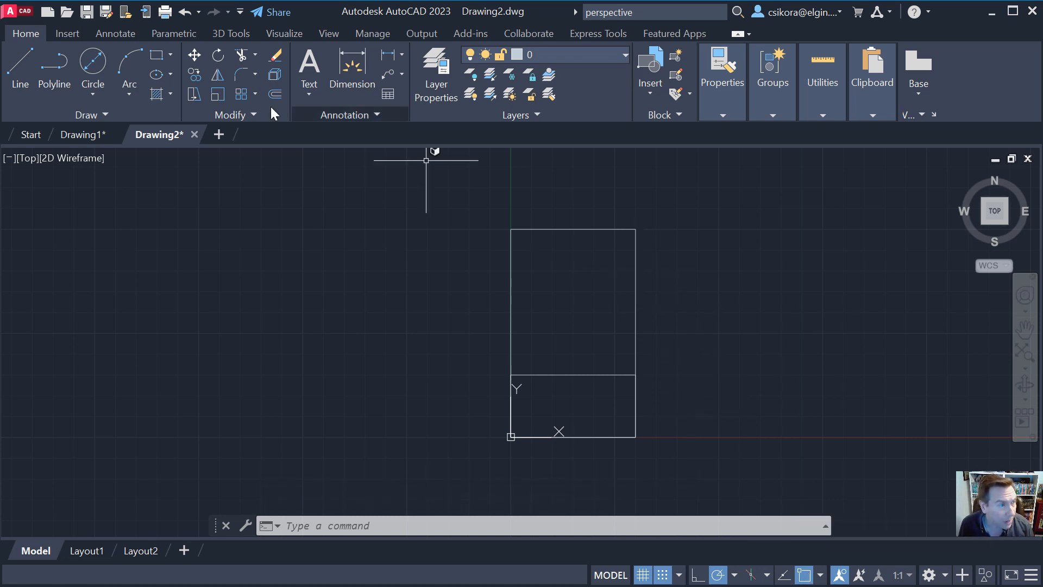
Draw a 0.75-diameter circle centered 1 unit in from the left and upper edges of the larger rectangle.
click(820, 576)
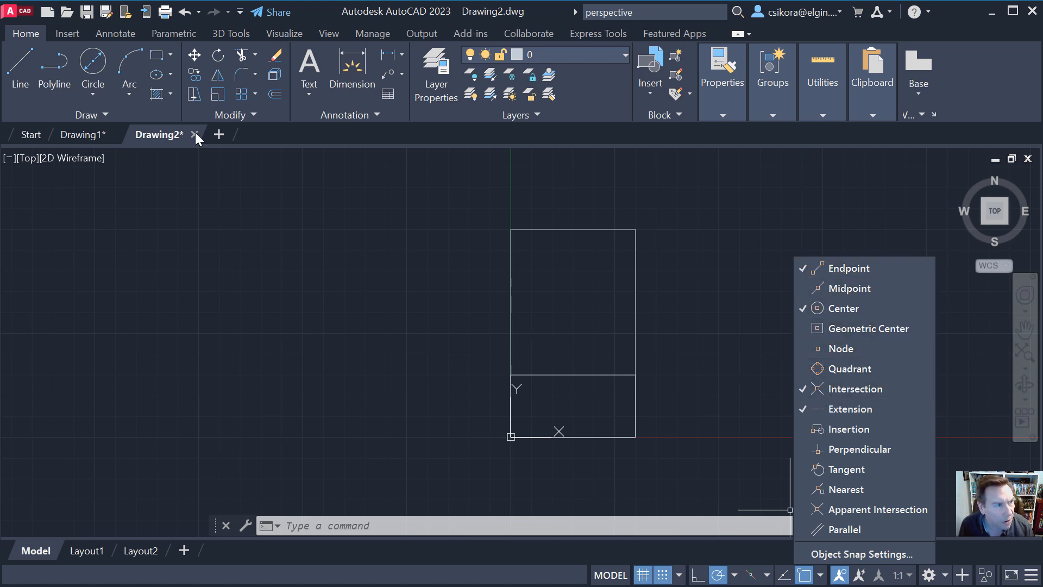
click(100, 64)
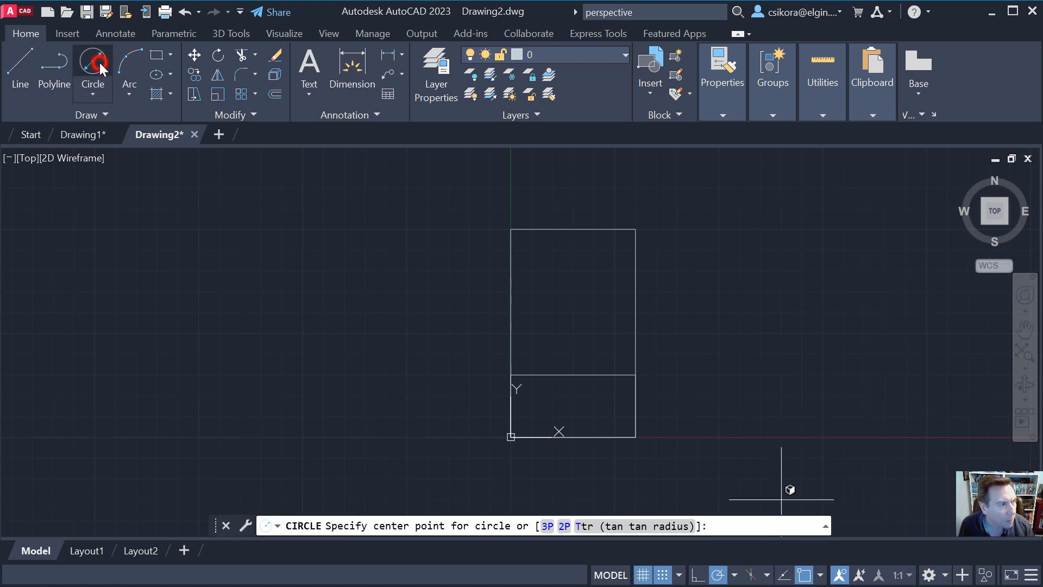
click(91, 93)
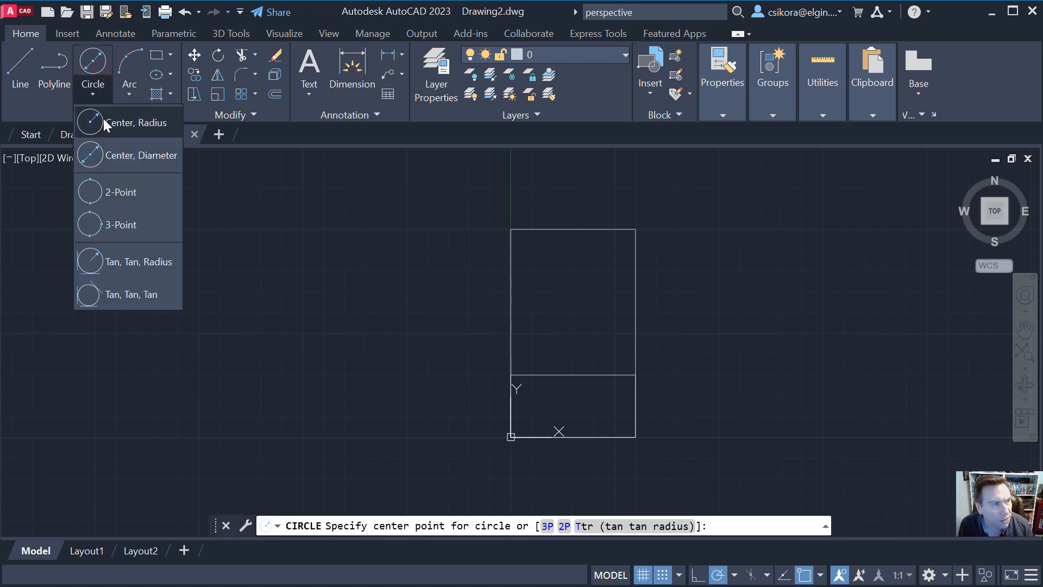
click(96, 155)
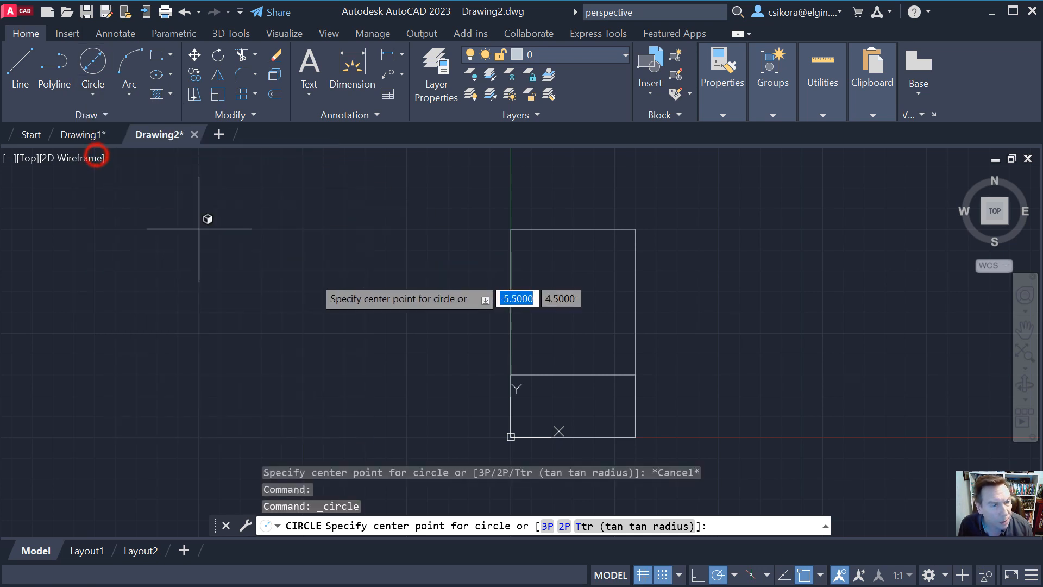
click(553, 270)
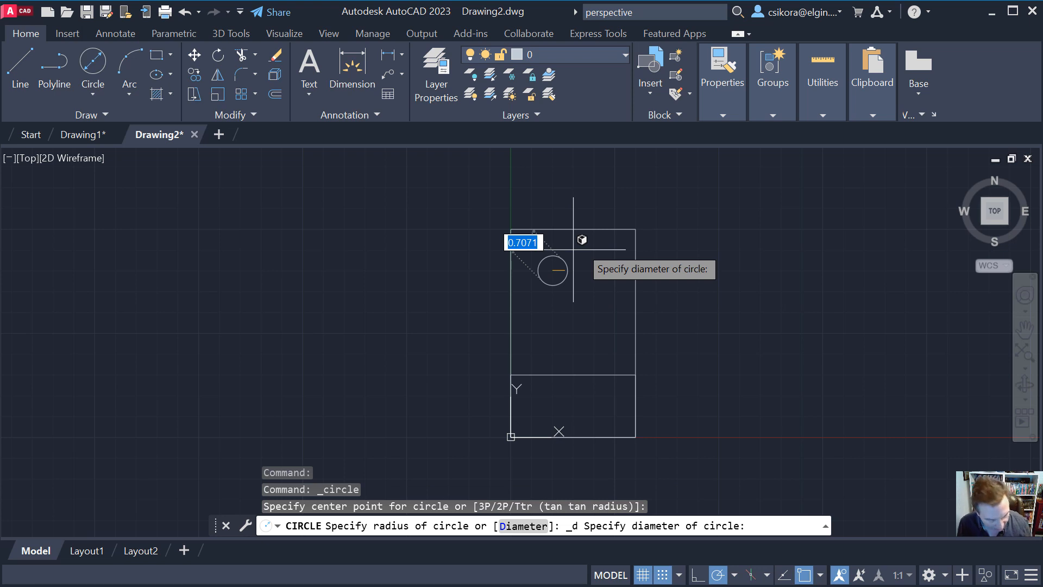
text(.75)
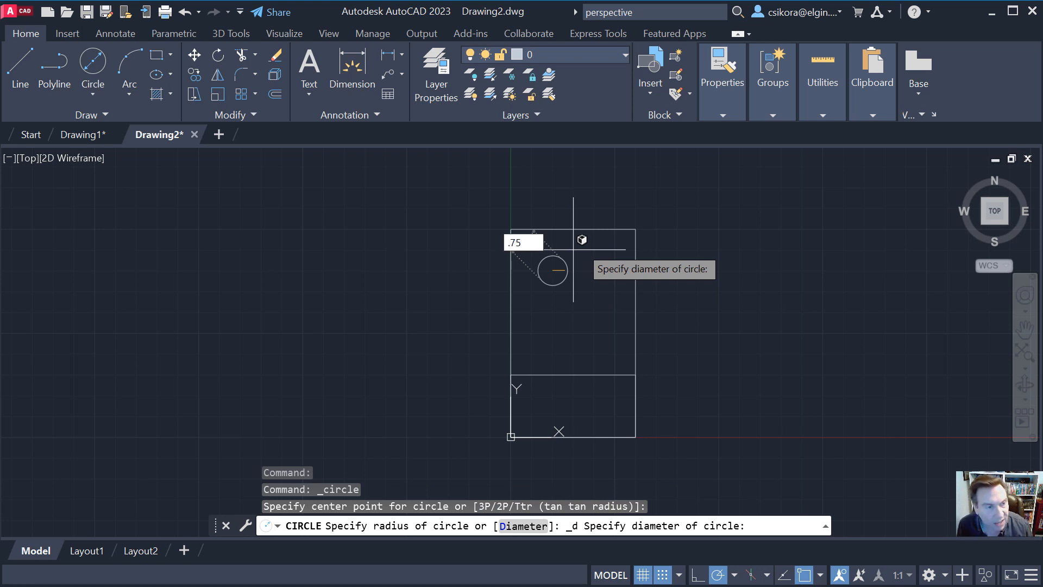
key(Return)
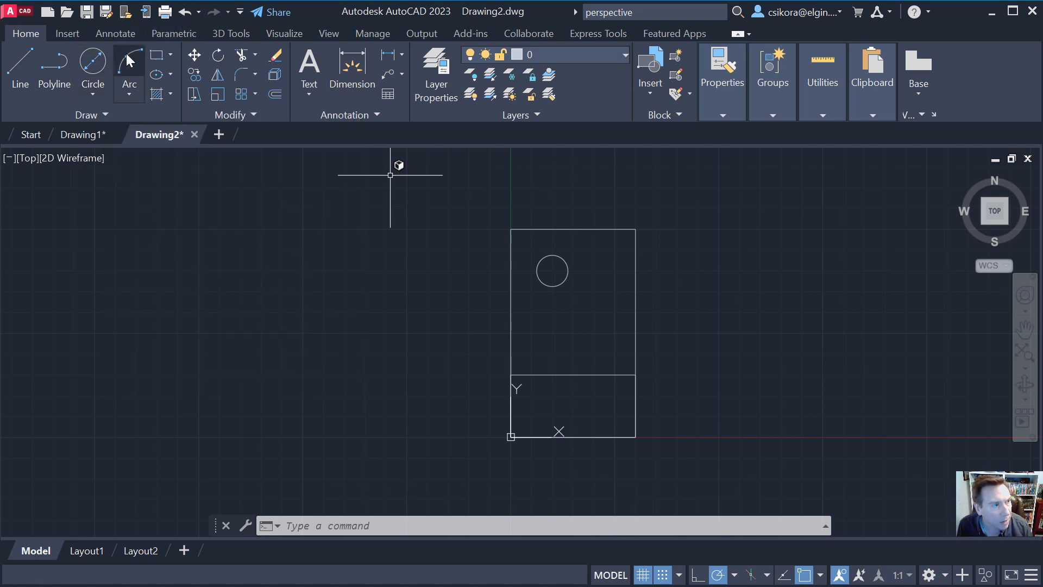
click(99, 89)
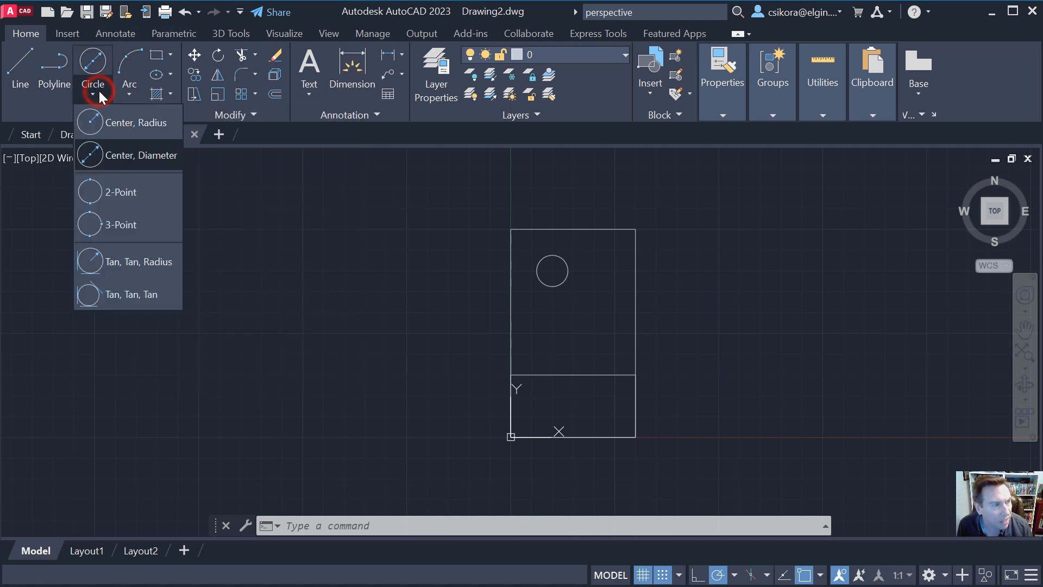
click(95, 89)
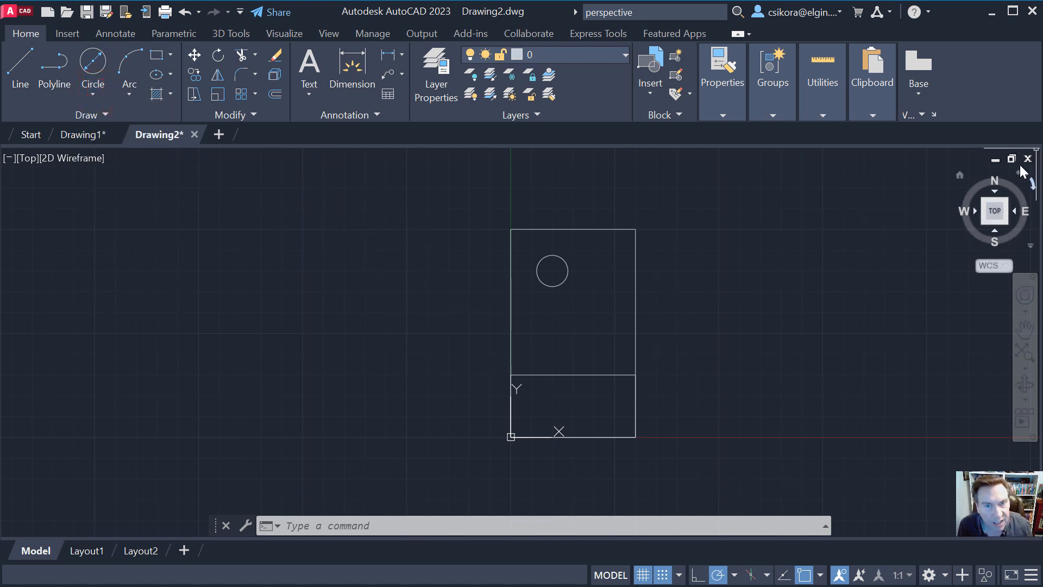
In the isometric home view, Presspull the larger area around the circle to a height of 0.5, leaving the circle as a hole.
click(960, 175)
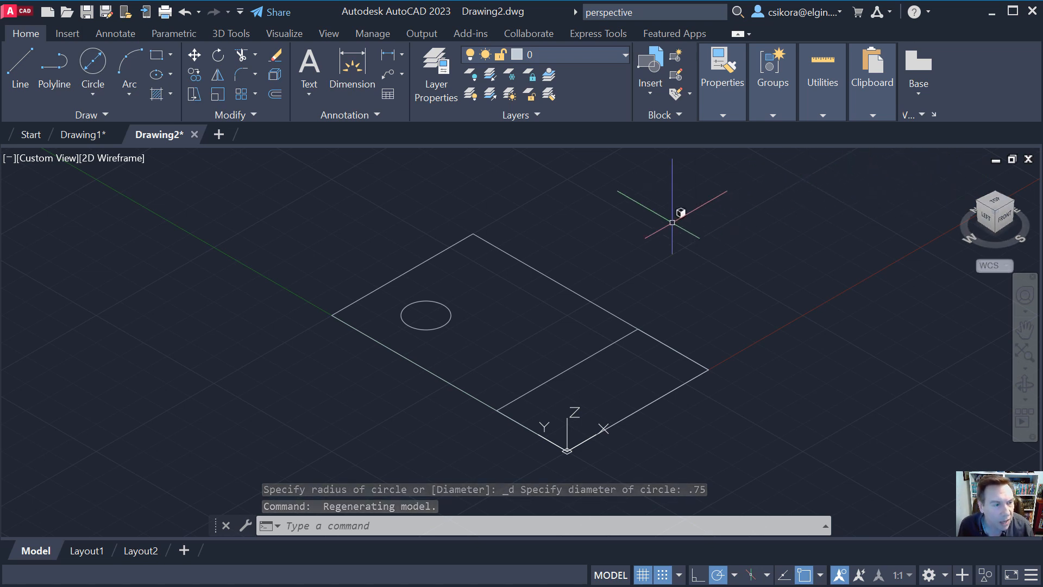
click(236, 34)
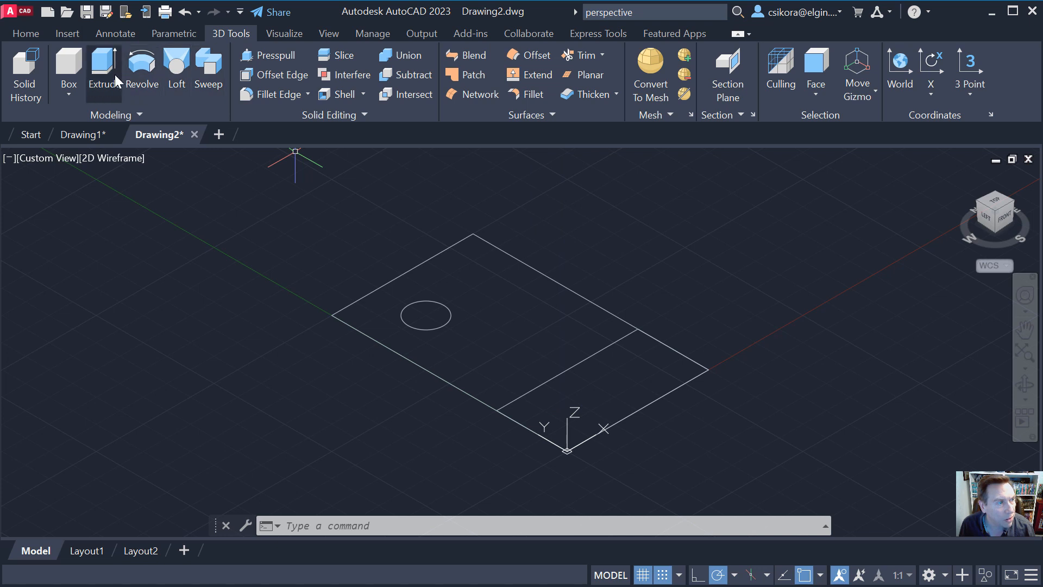
click(278, 57)
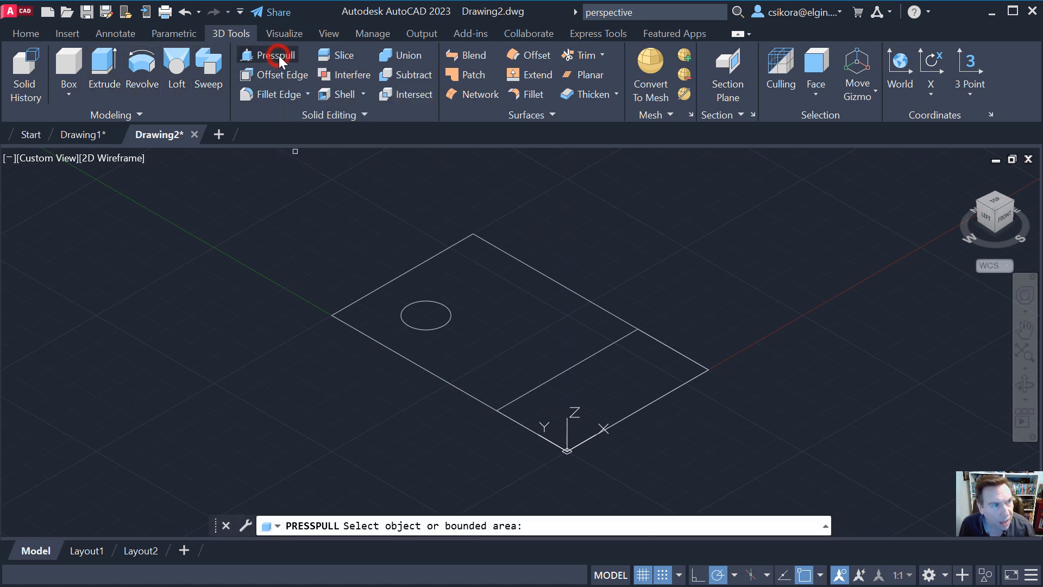
click(507, 328)
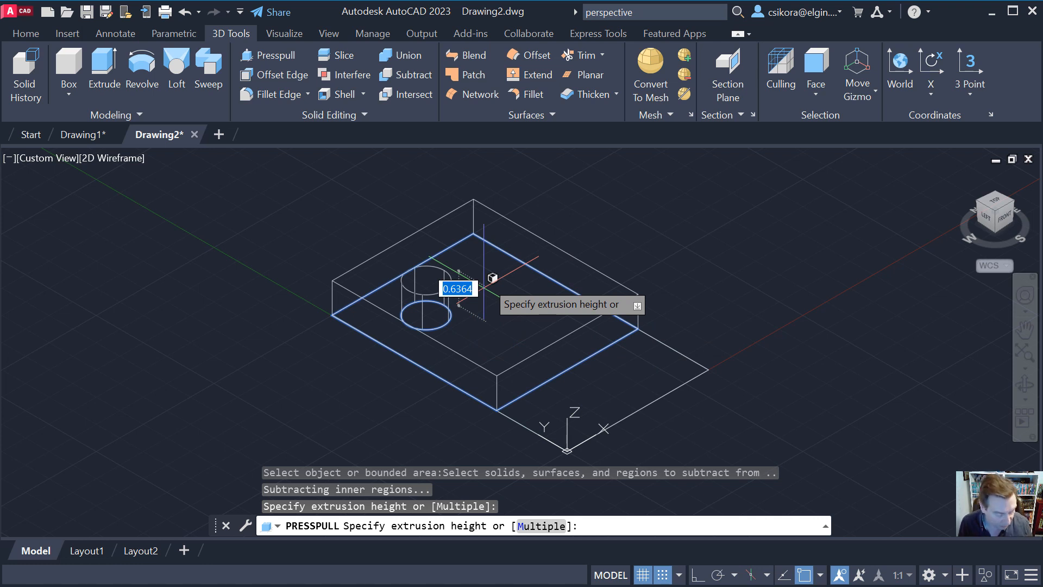
text(.5)
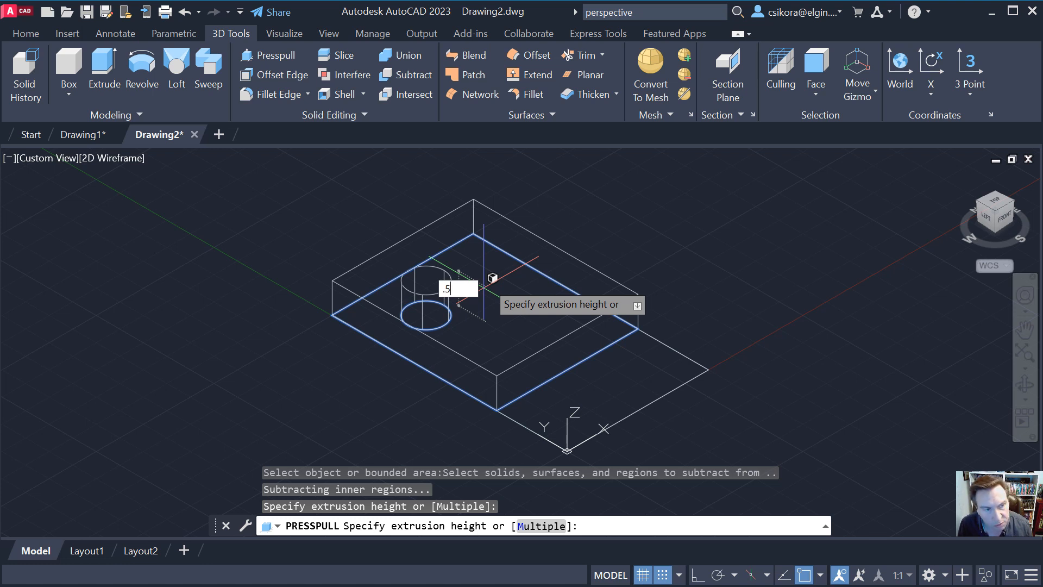
key(Return)
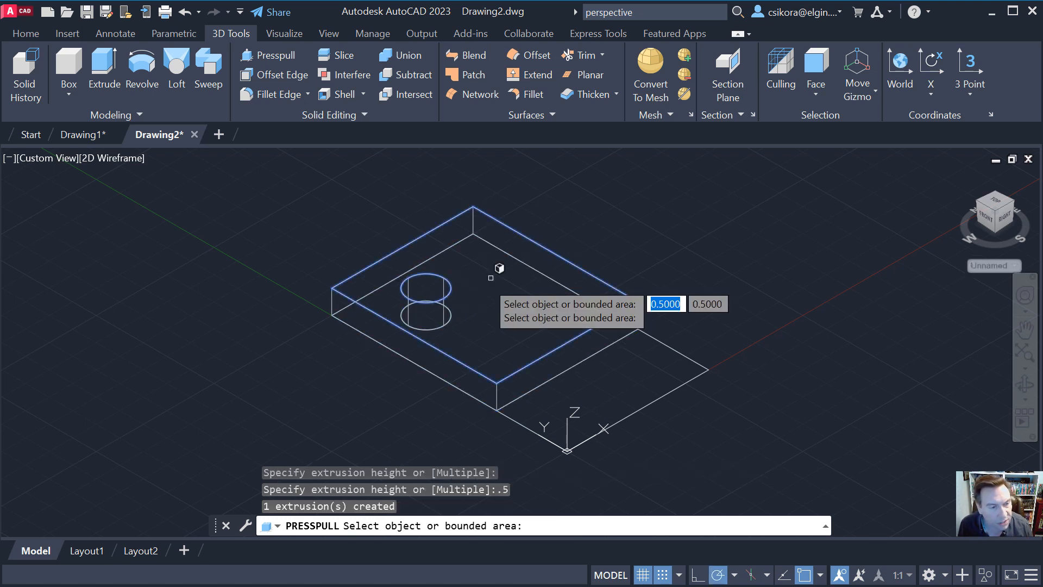
Presspull the 3 by 1.5 rectangular area at the origin end to a height of 1.
click(591, 383)
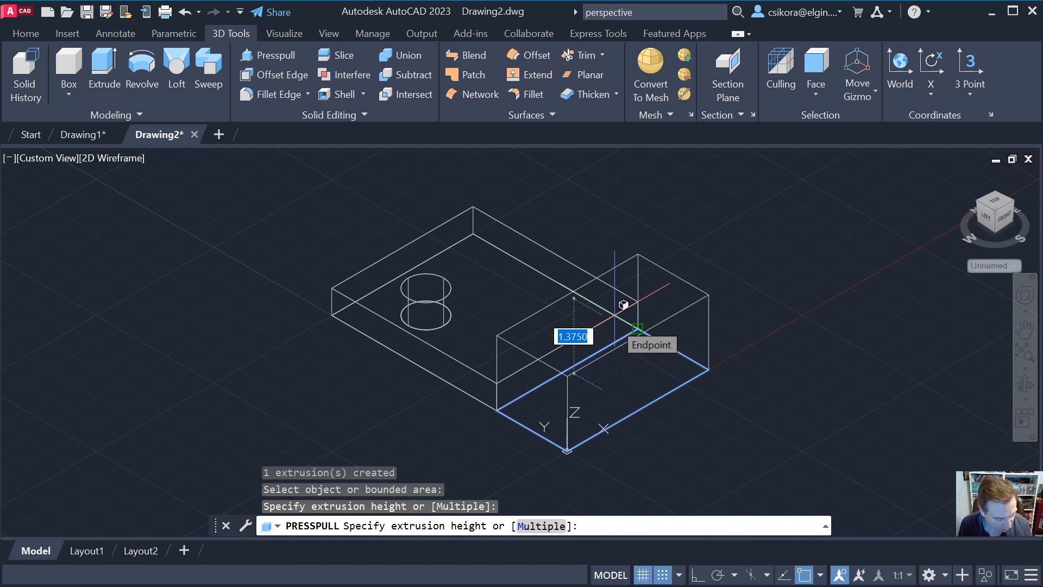
text(1)
key(Return)
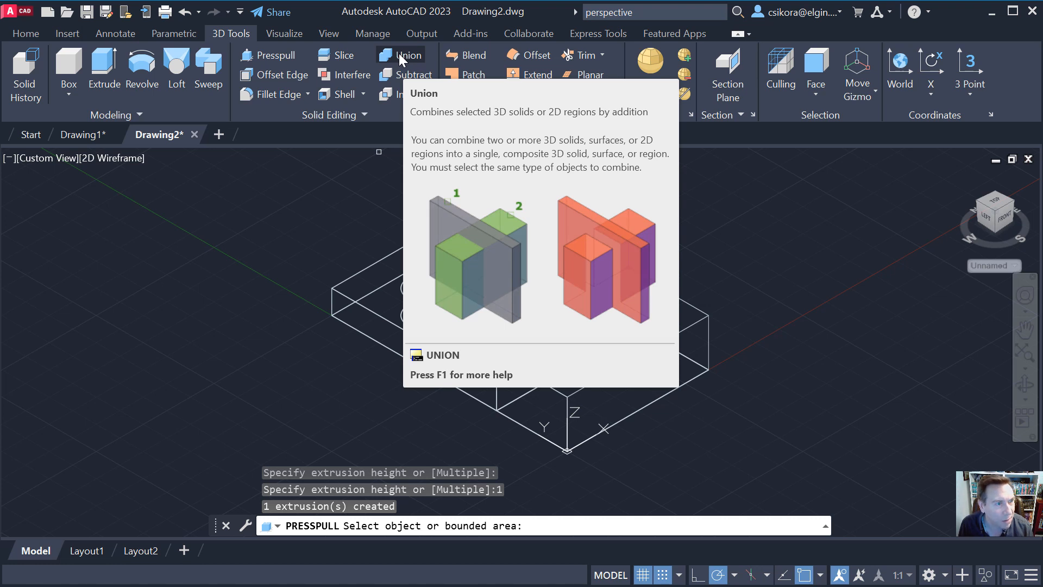
Union the holed plate and the taller end block into a single solid.
click(398, 53)
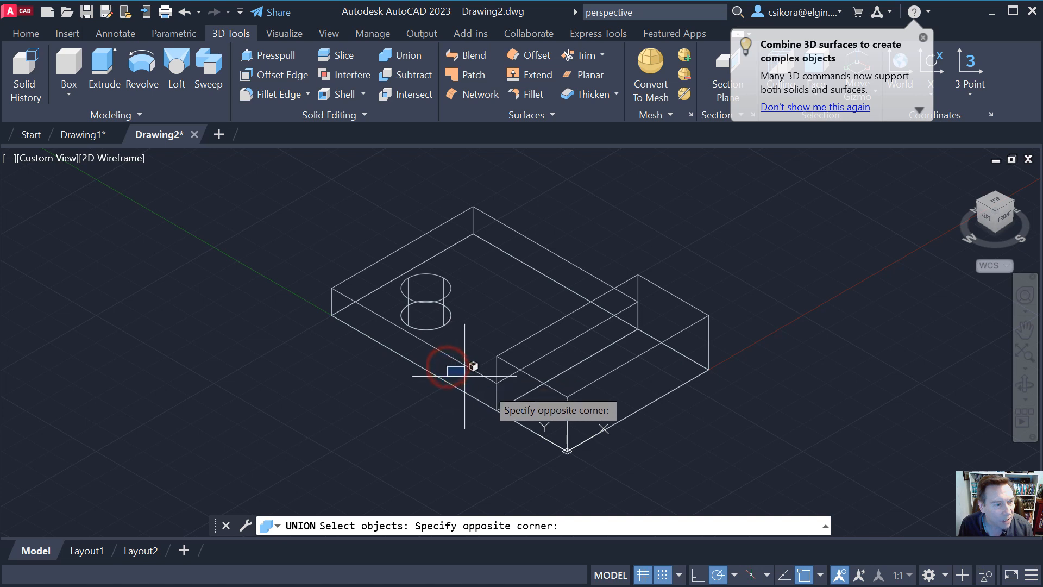
click(546, 382)
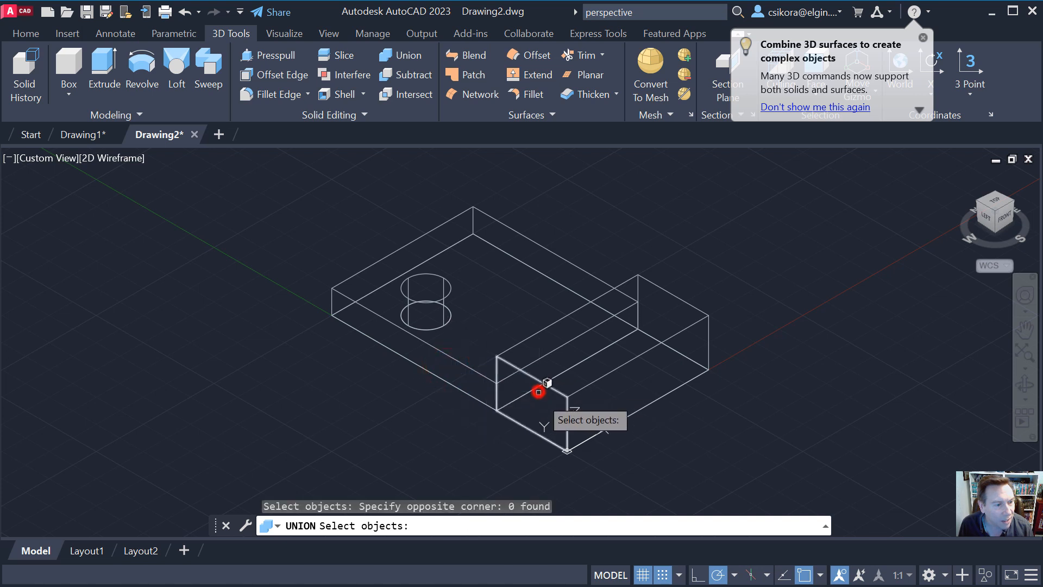
click(524, 343)
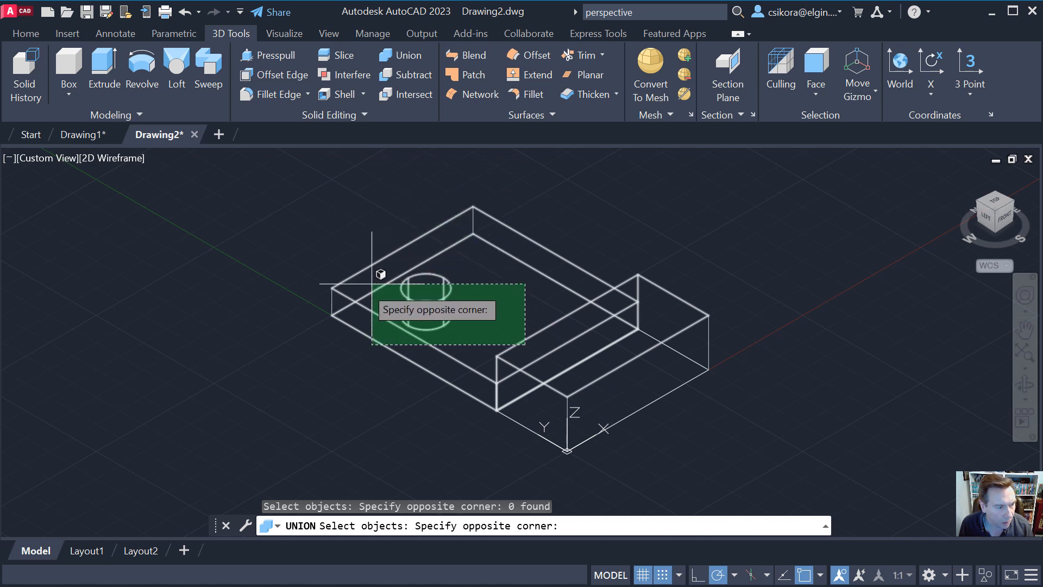
click(354, 292)
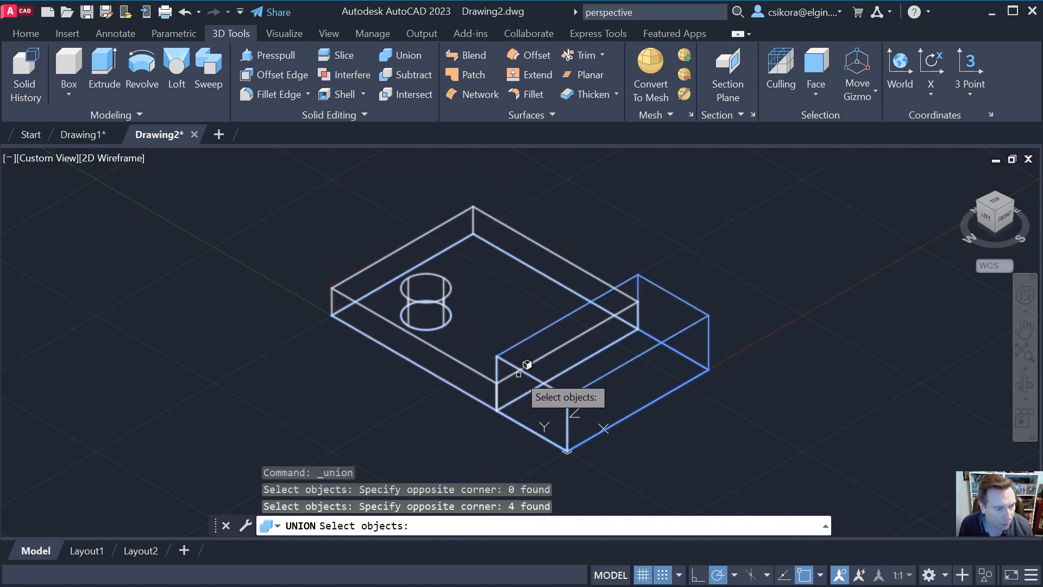
key(Return)
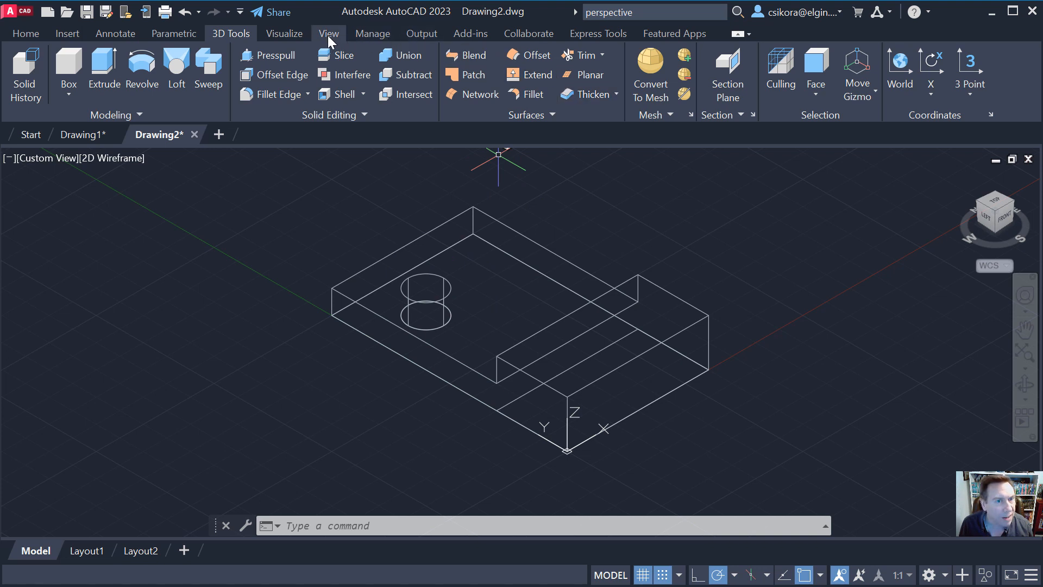
Set the subobject selection filter to No Filter.
click(814, 95)
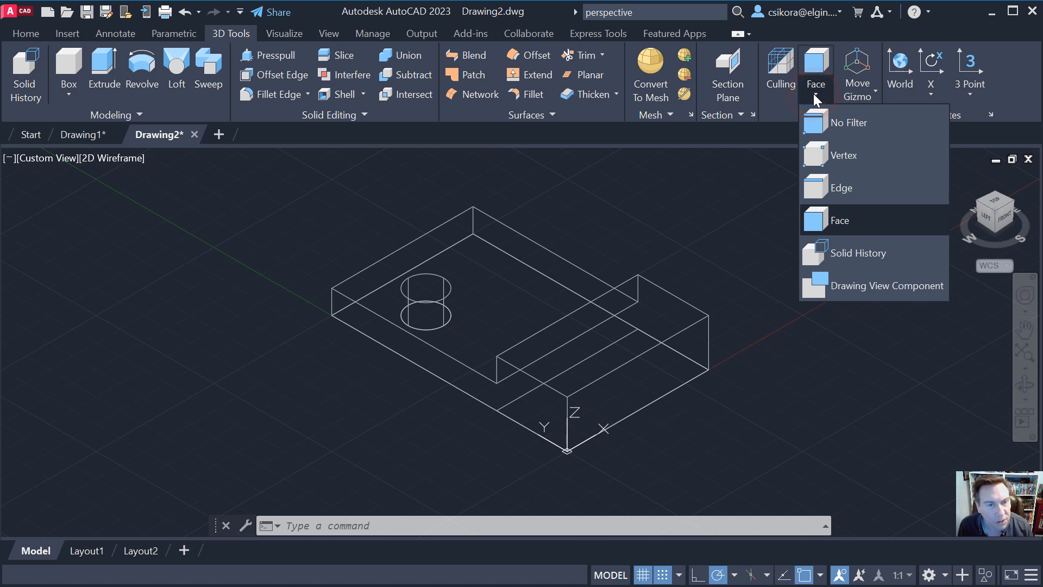
click(816, 131)
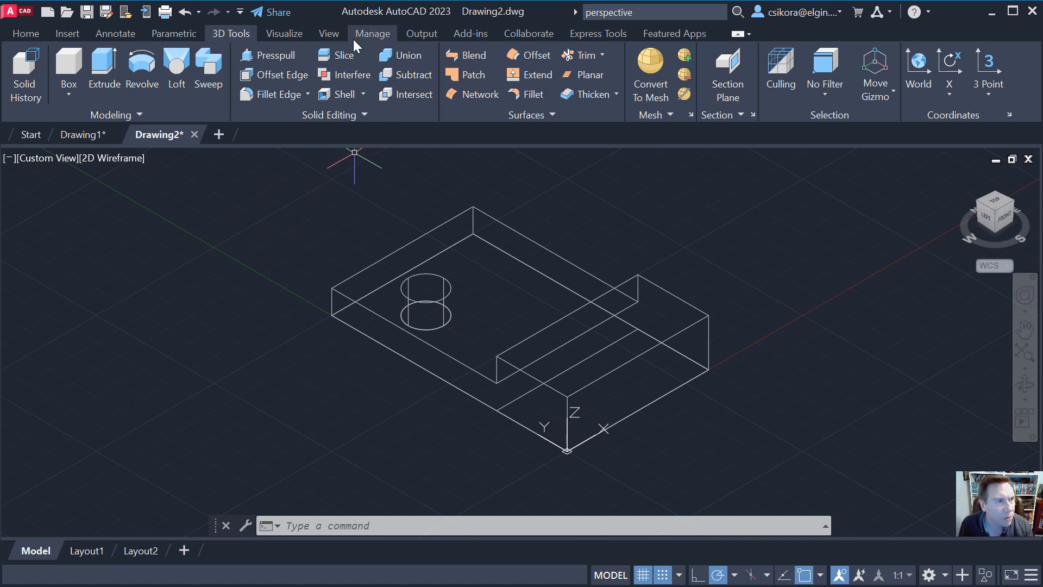
Preview the solid in the Conceptual and Realistic visual styles and dismiss the display performance tip.
click(290, 34)
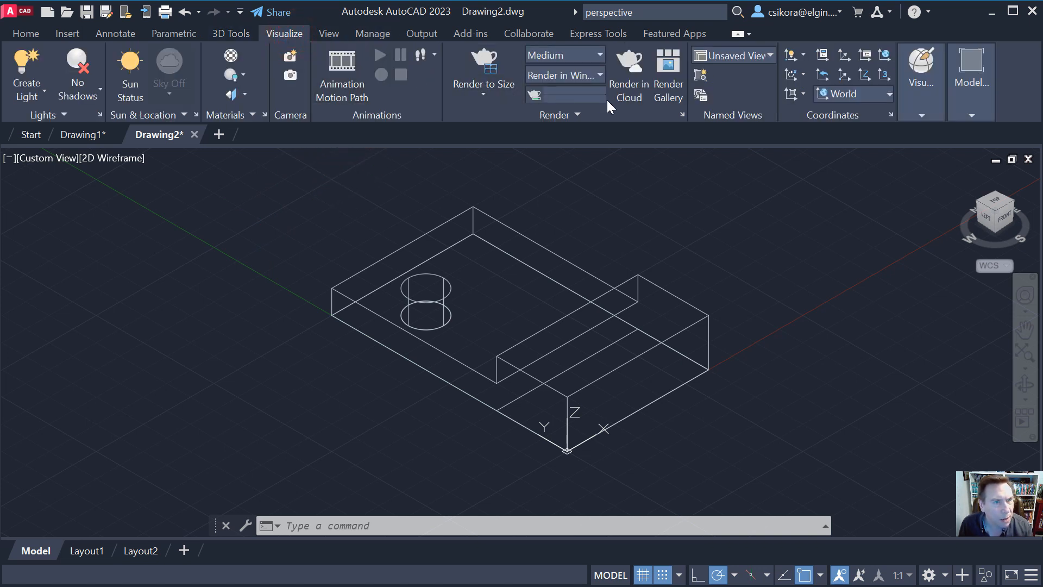
click(914, 114)
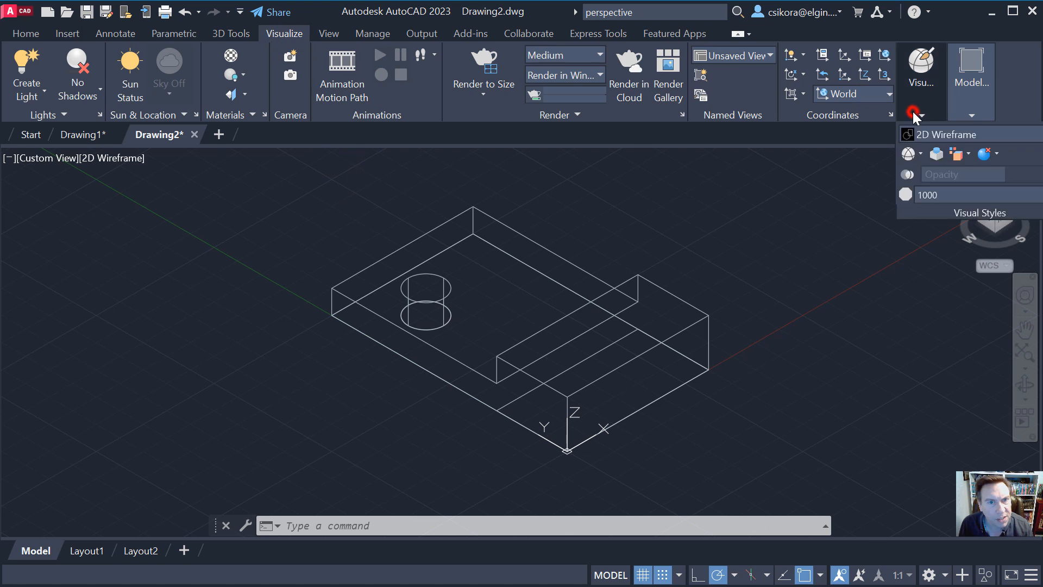
click(939, 136)
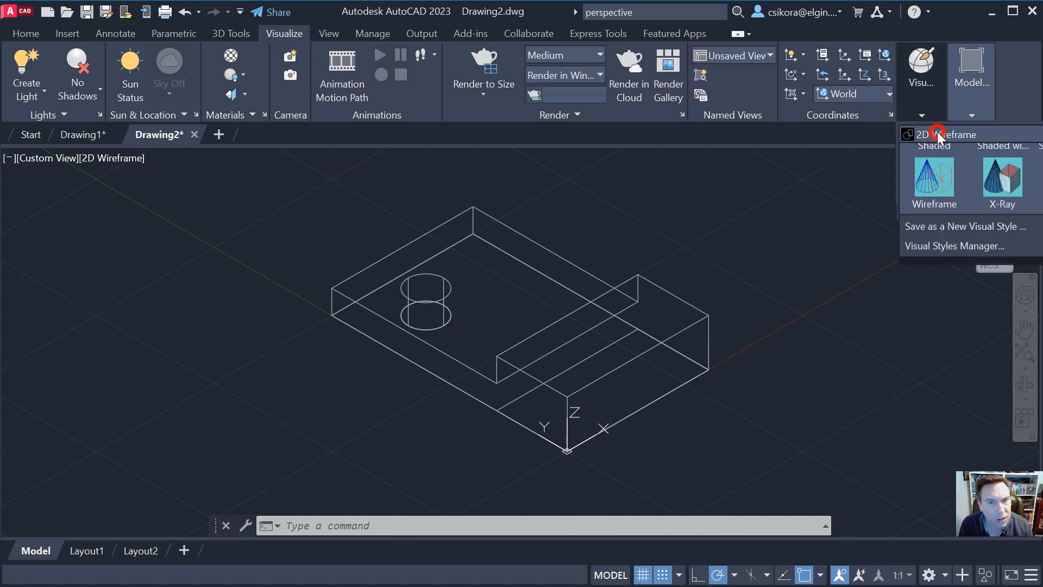
click(1006, 172)
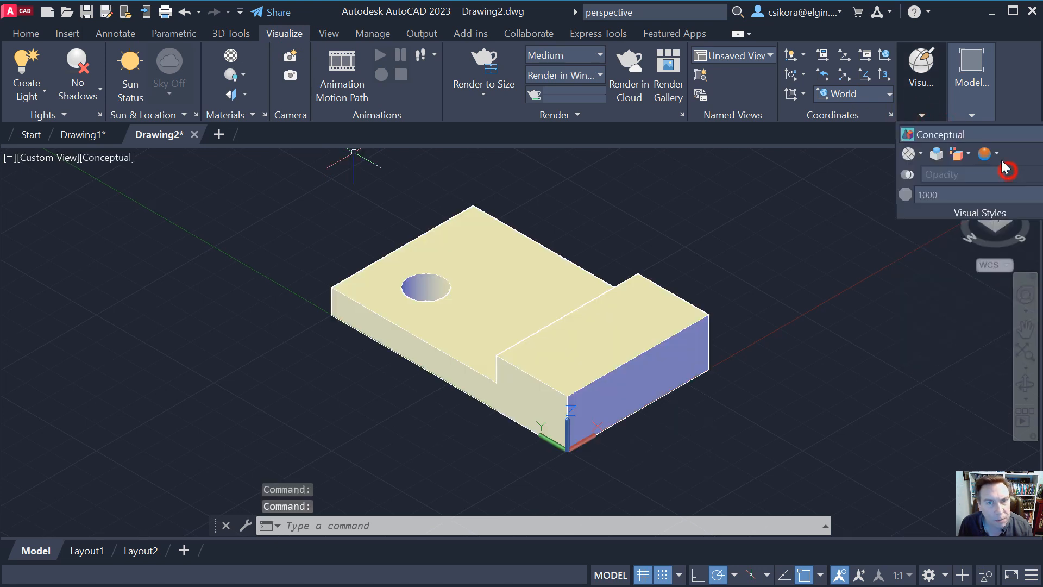
click(981, 135)
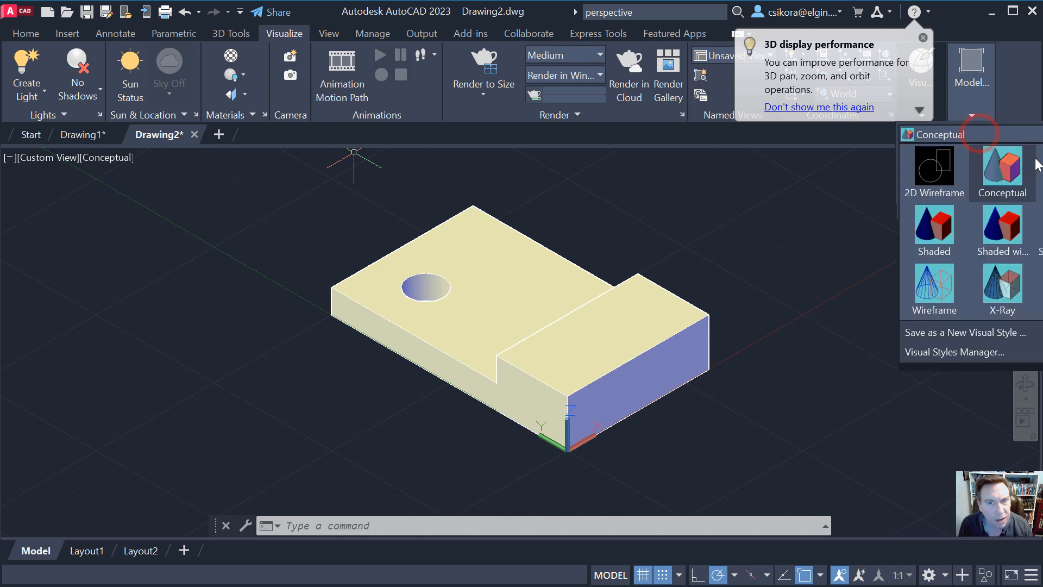
click(1042, 166)
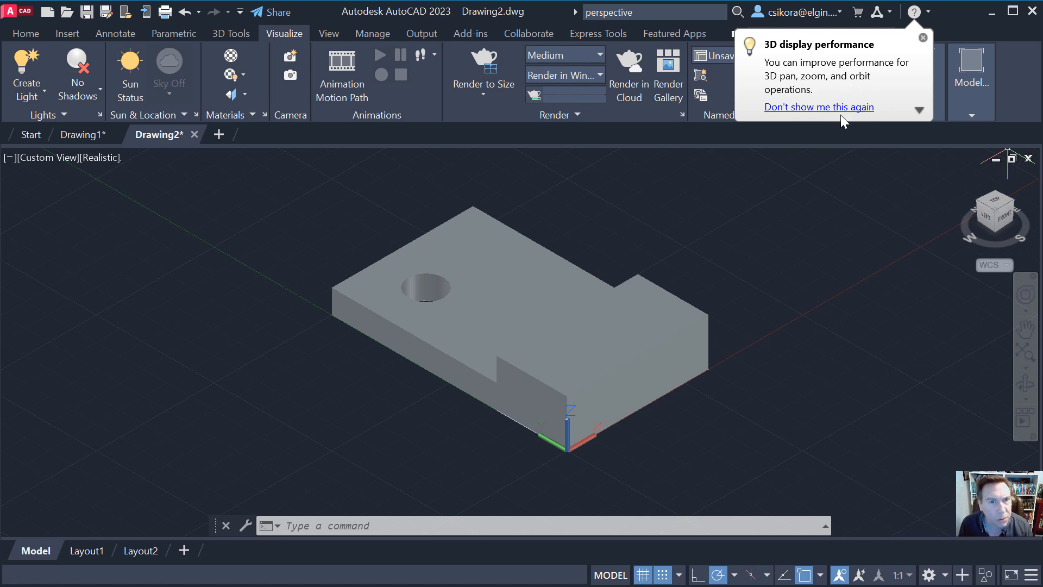
click(923, 37)
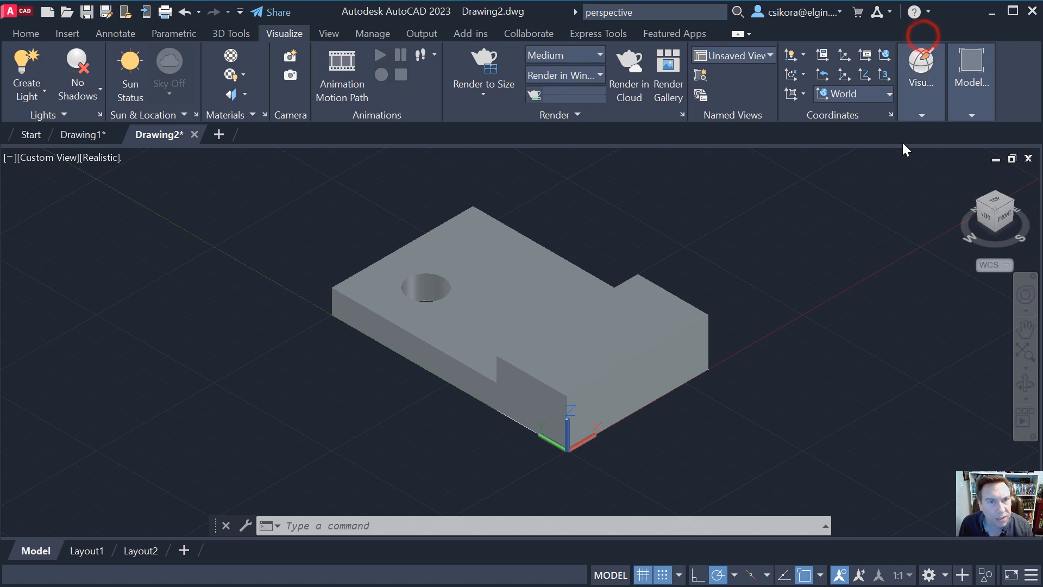
Set the visual style to Shaded with edges (Fast) and turn the part to the NE Isometric view.
click(921, 116)
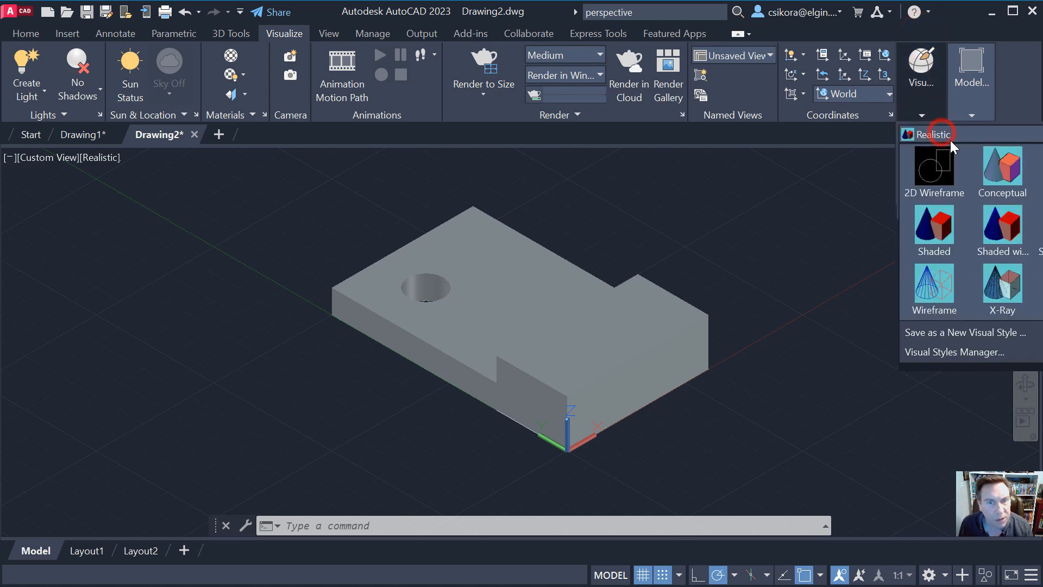
click(999, 218)
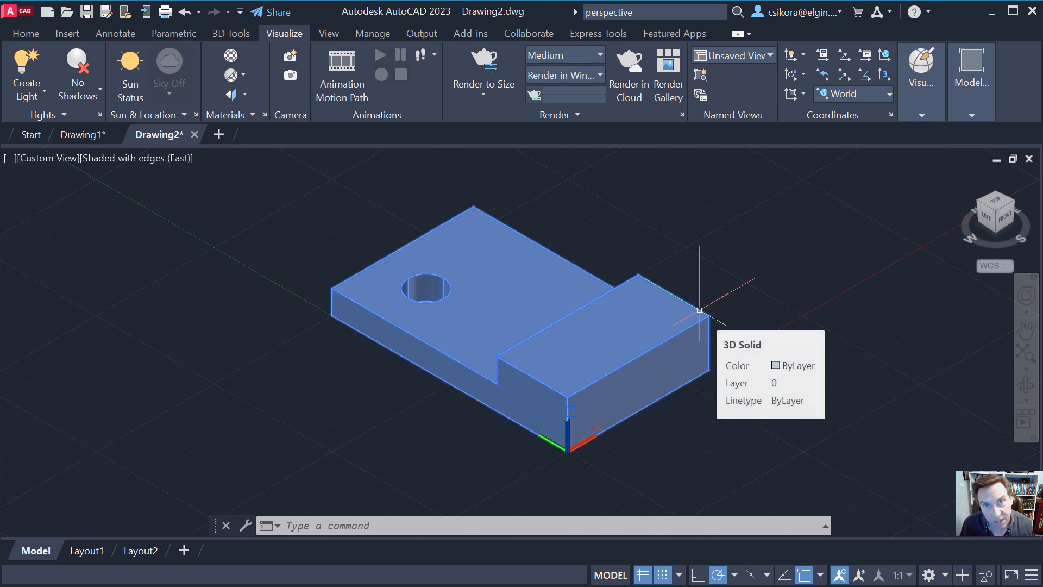
shift+middle_drag(734, 293, 413, 287)
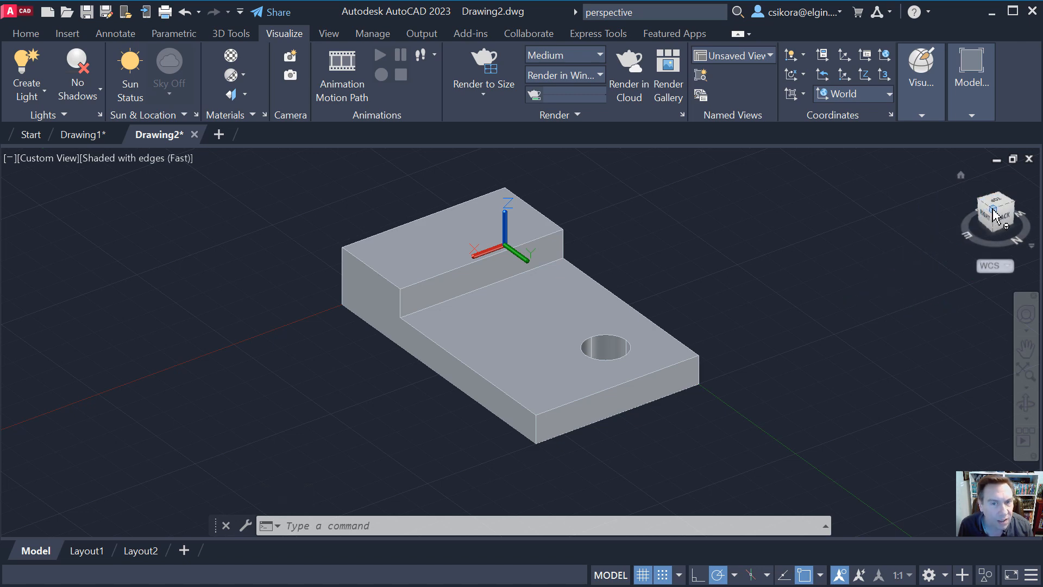
click(992, 214)
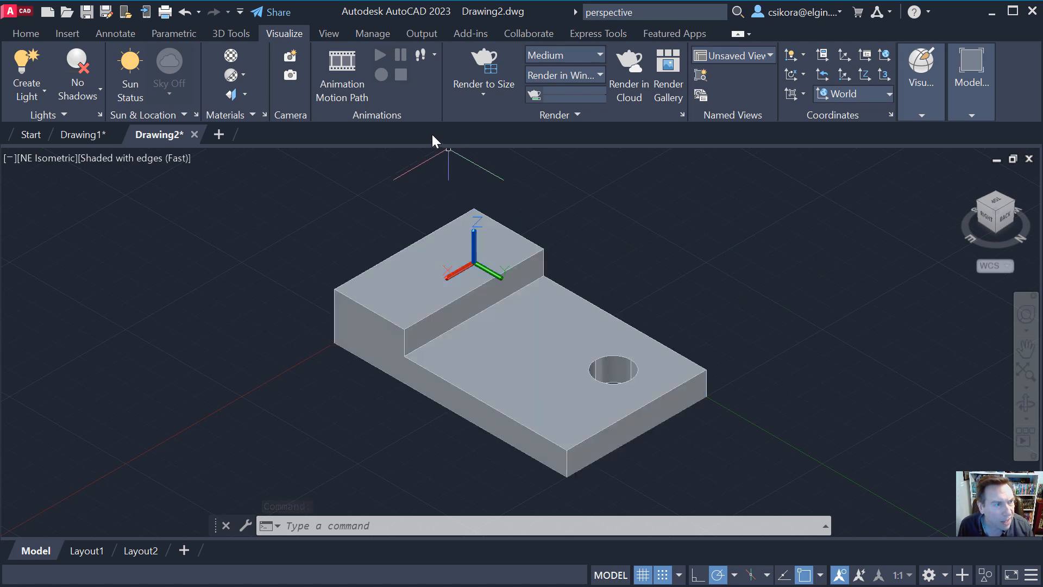
Fillet the vertical corner edge of the raised block and the matching outer corner edge of the lower plate with a 1.0000 radius.
click(217, 35)
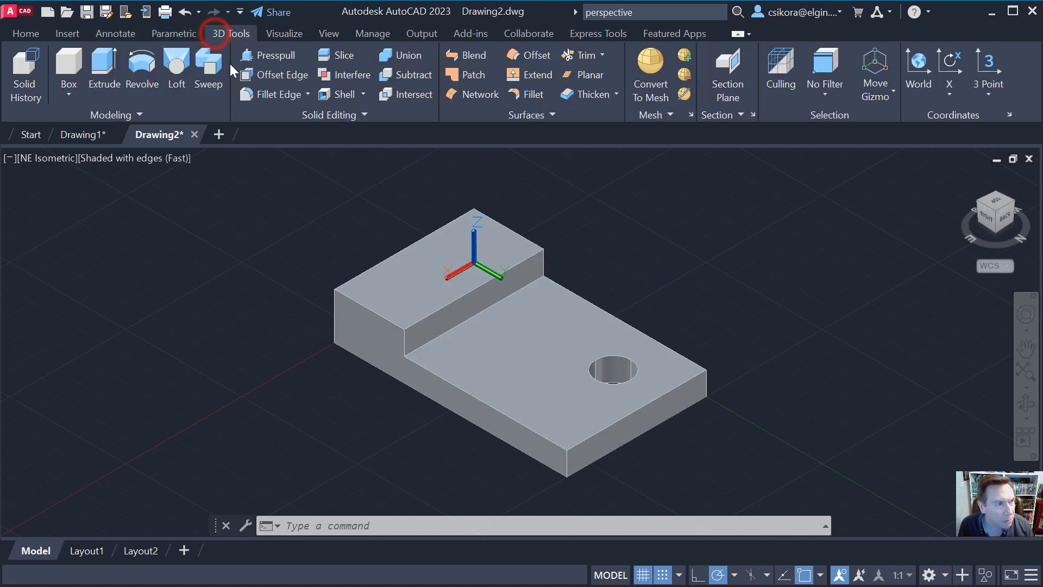
click(306, 94)
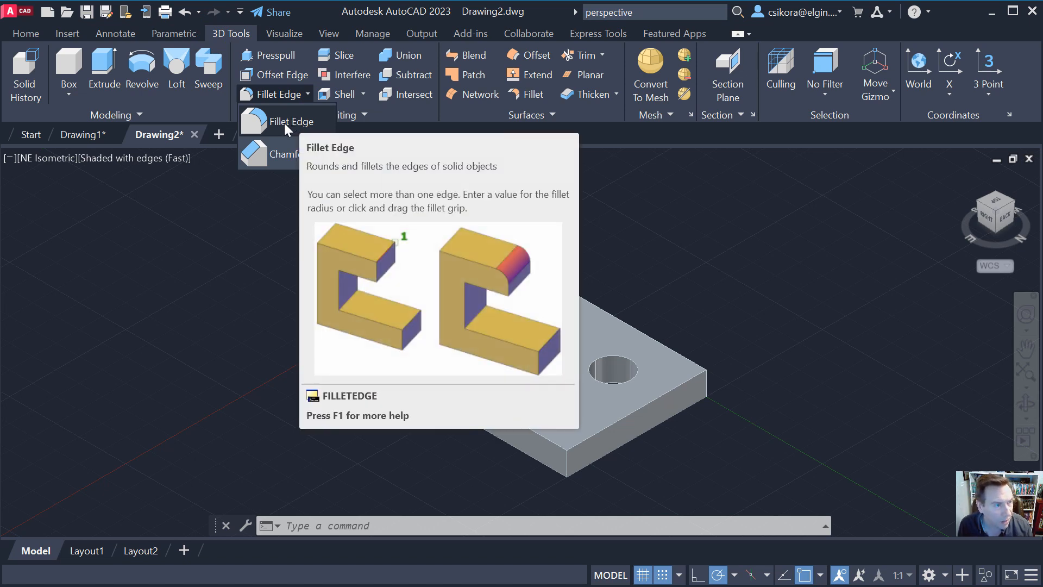
click(284, 123)
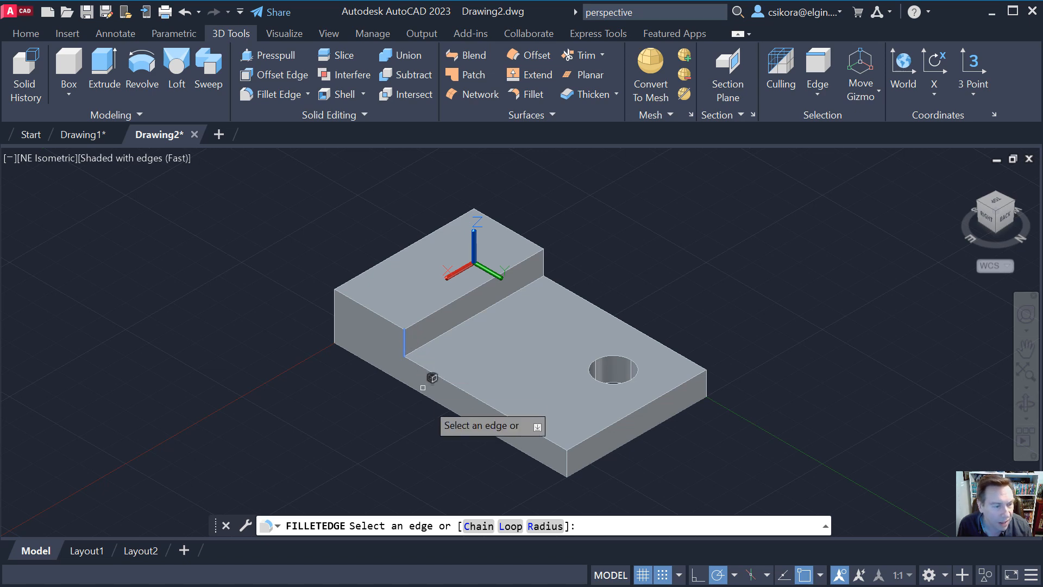
click(543, 526)
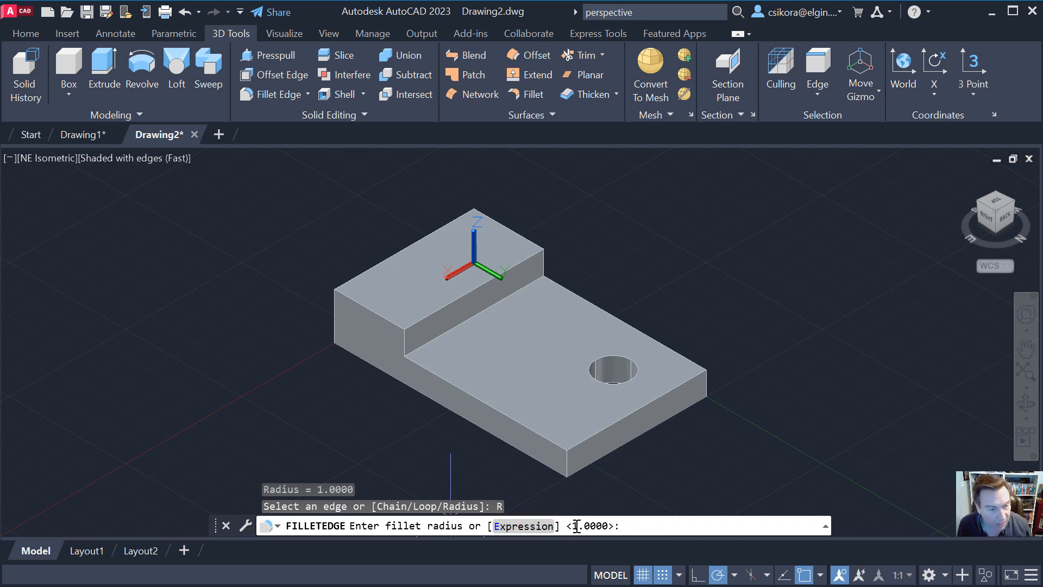
key(Return)
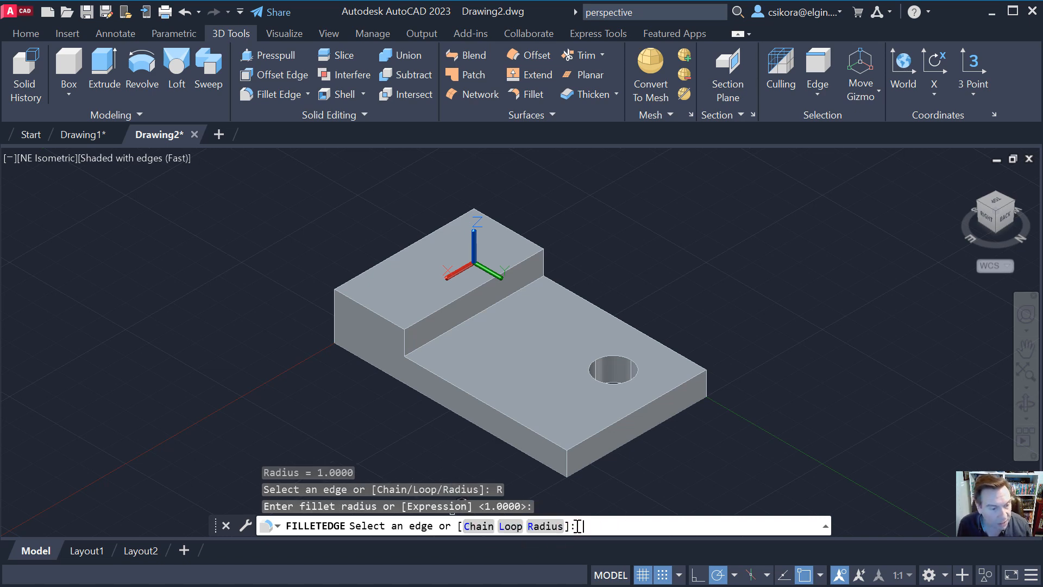
click(404, 340)
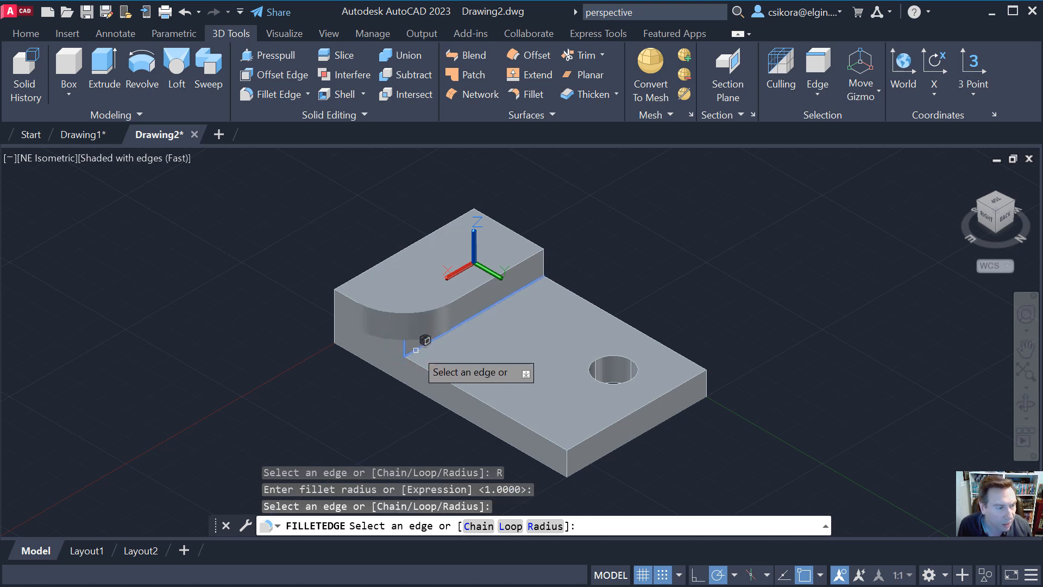
click(568, 458)
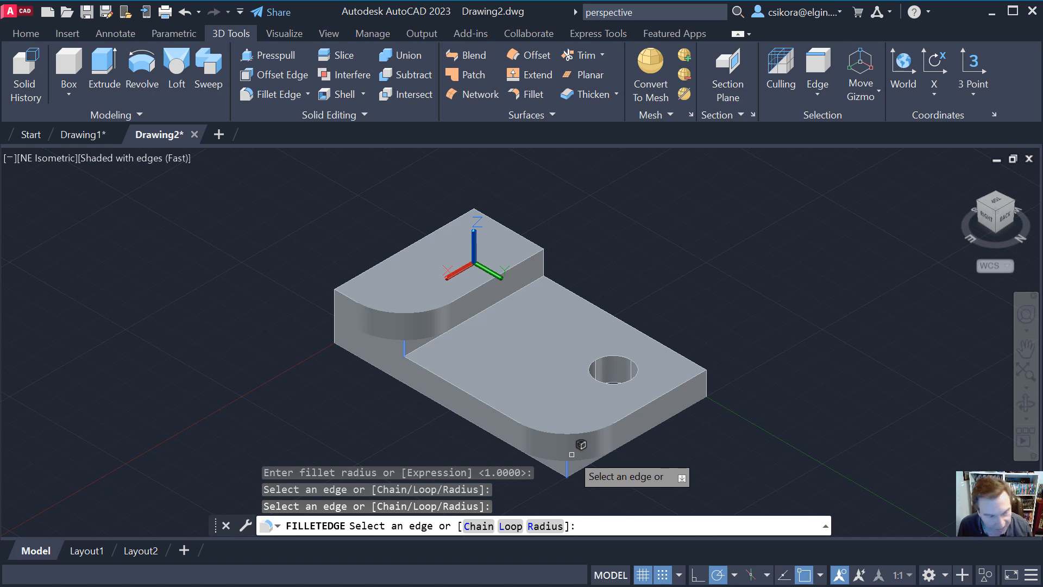
key(Return)
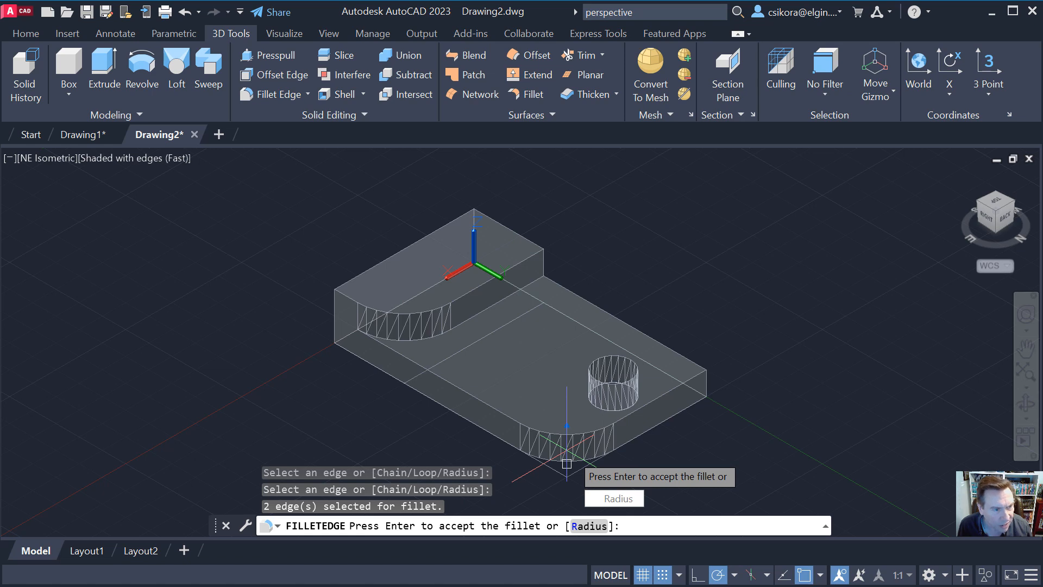
key(Return)
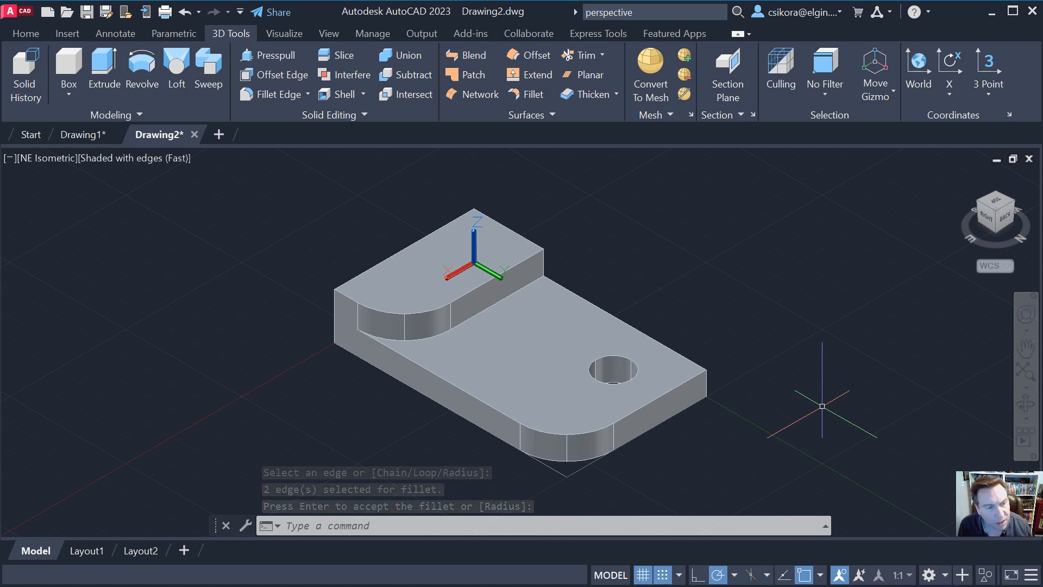
Chamfer the lower plate's top edges along the hole end, the rounded corner and the adjoining long side with both distances set to .125.
click(304, 93)
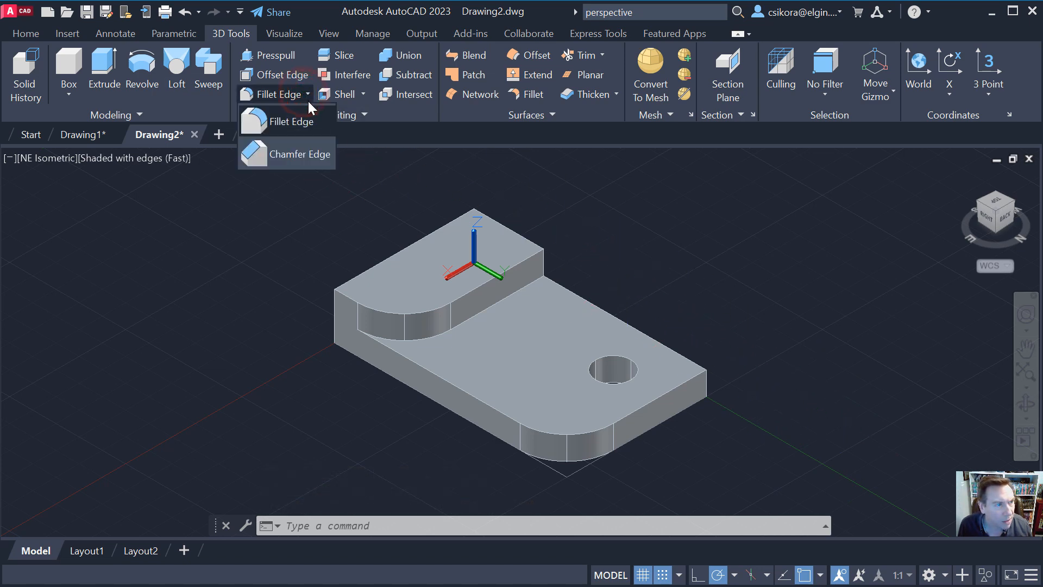
click(282, 154)
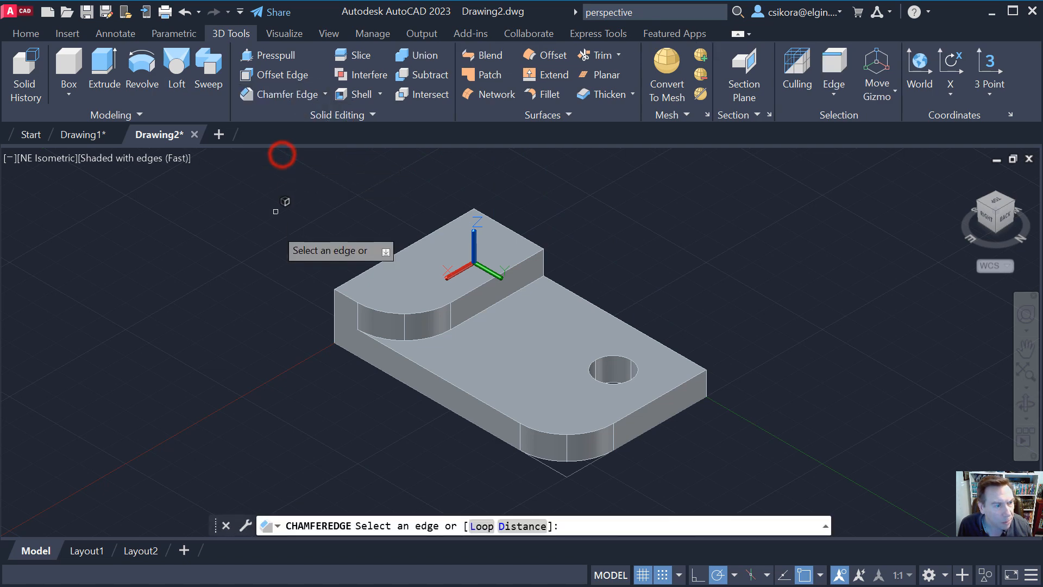
click(520, 527)
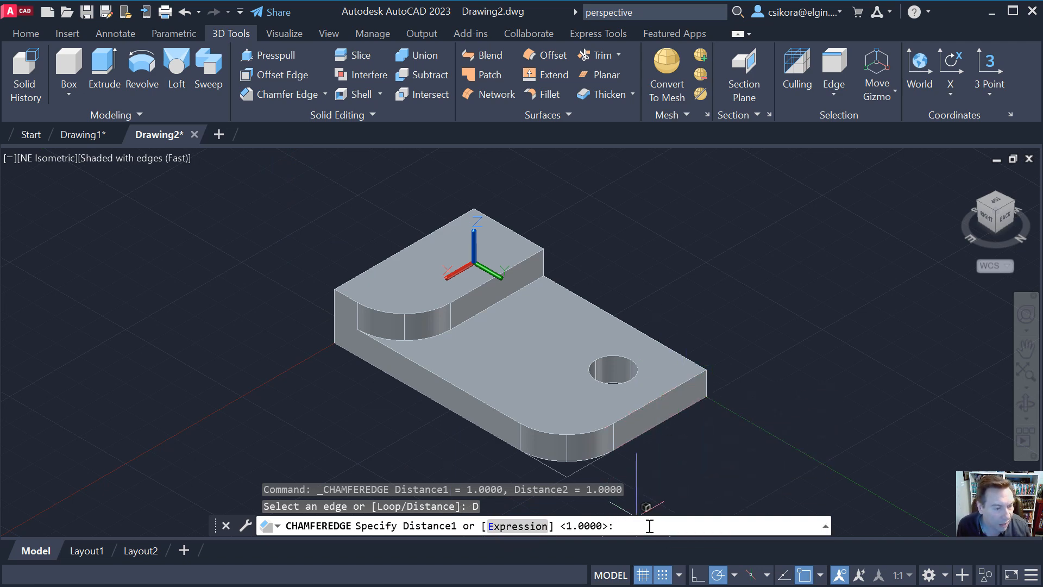
click(633, 525)
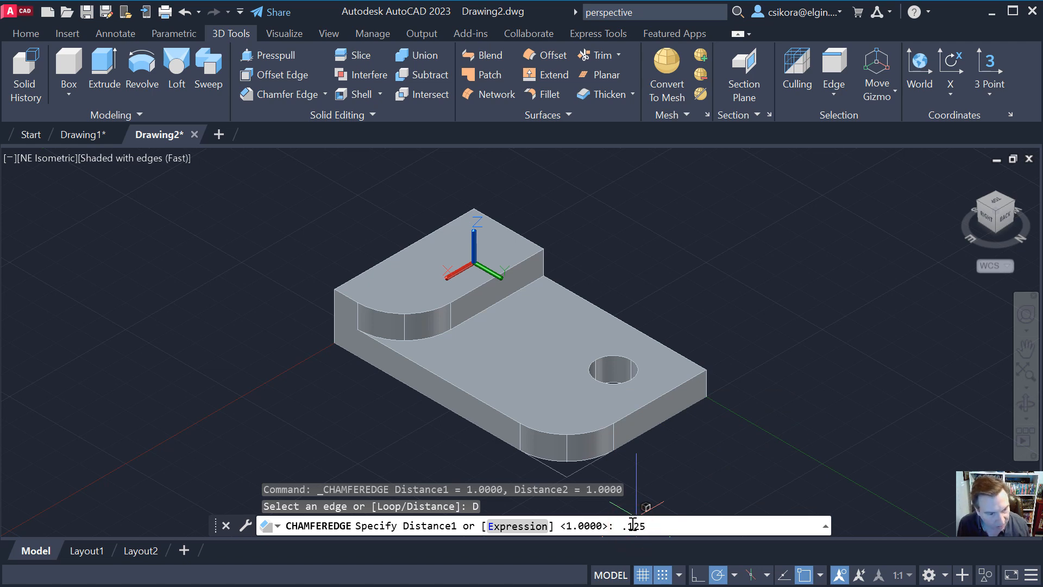
text(.125)
key(Return)
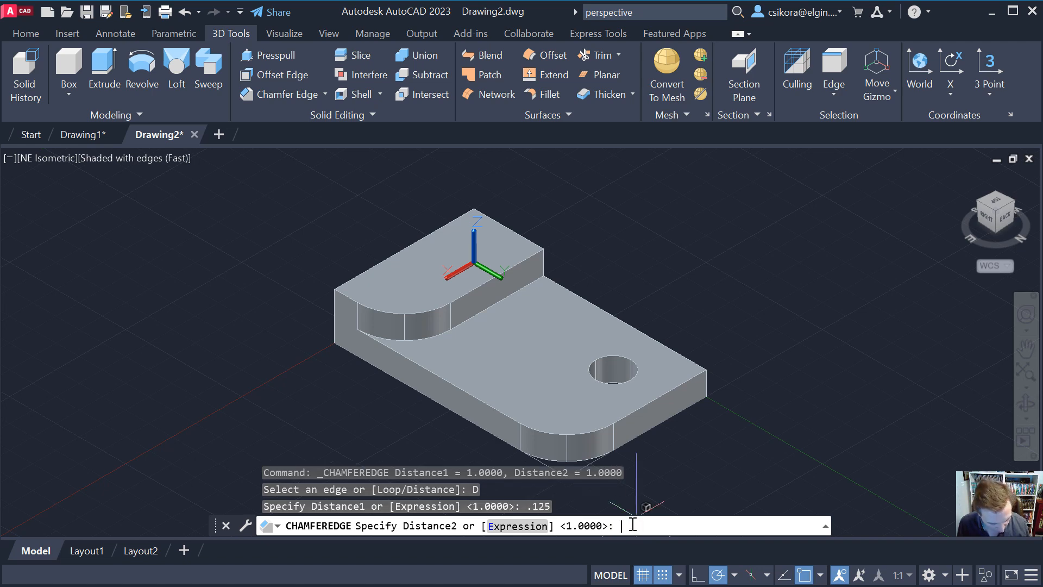
text(.125)
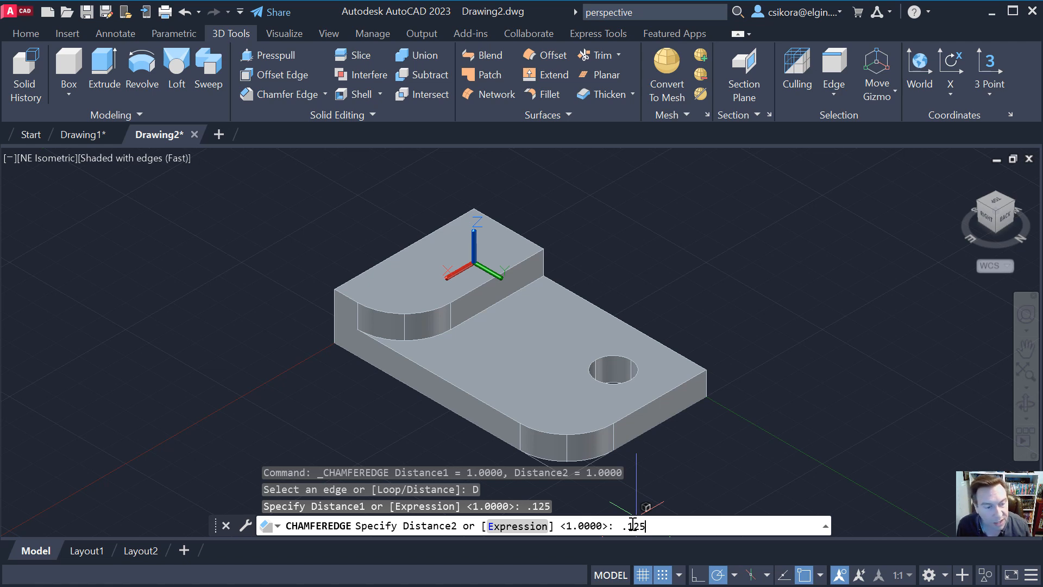
key(Return)
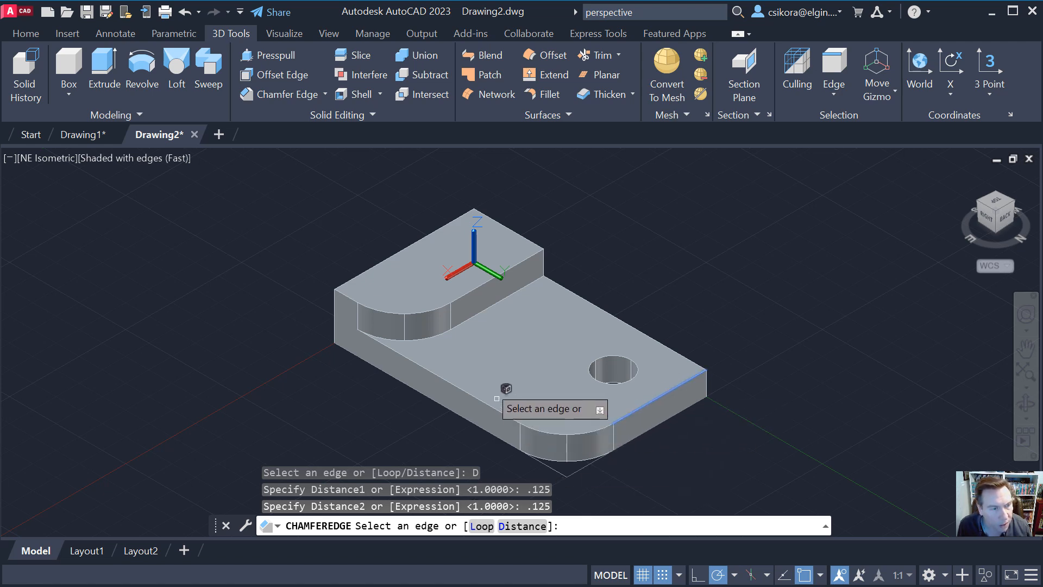
click(669, 389)
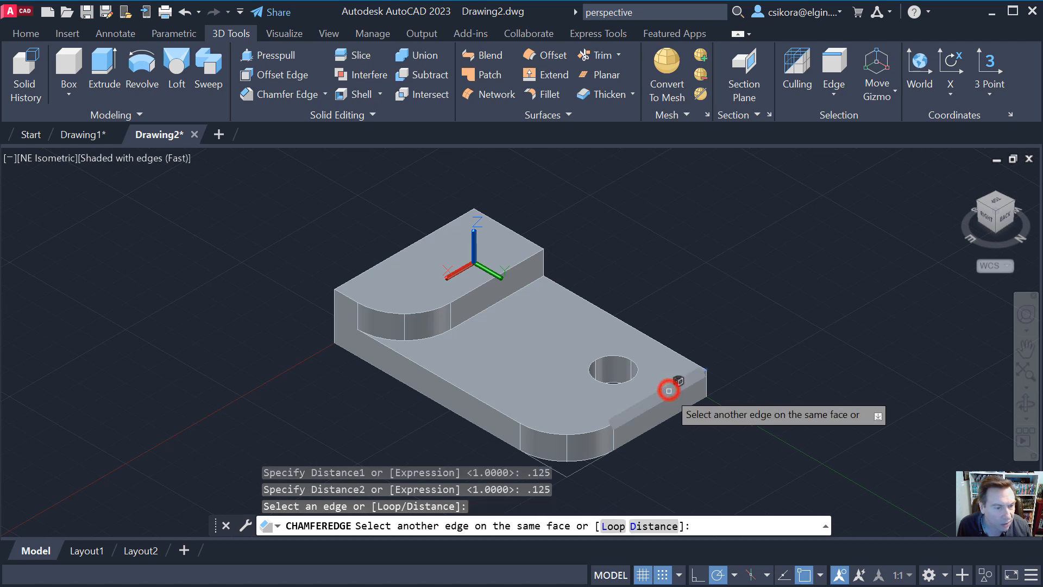
click(579, 435)
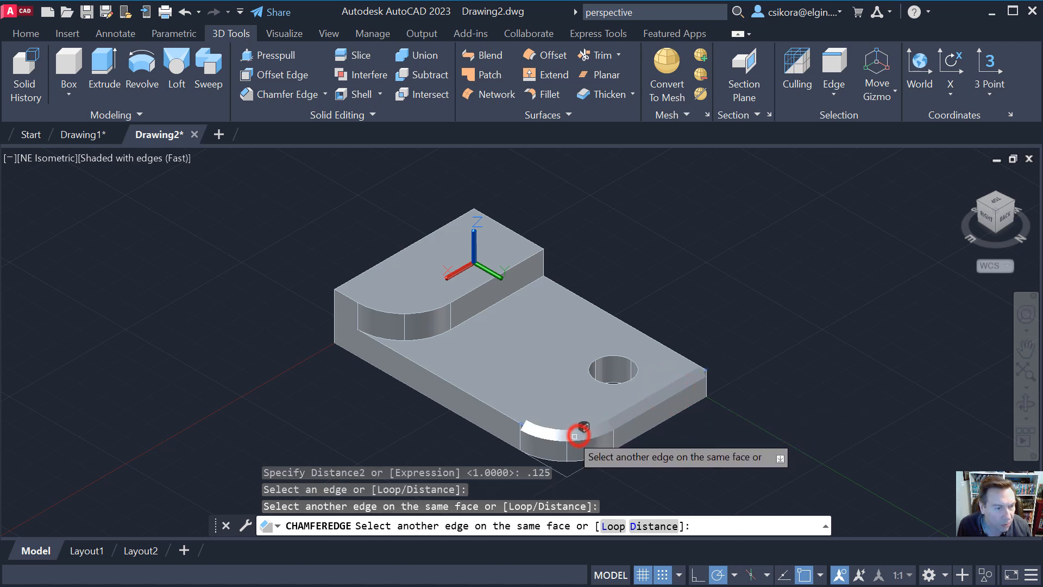
click(501, 409)
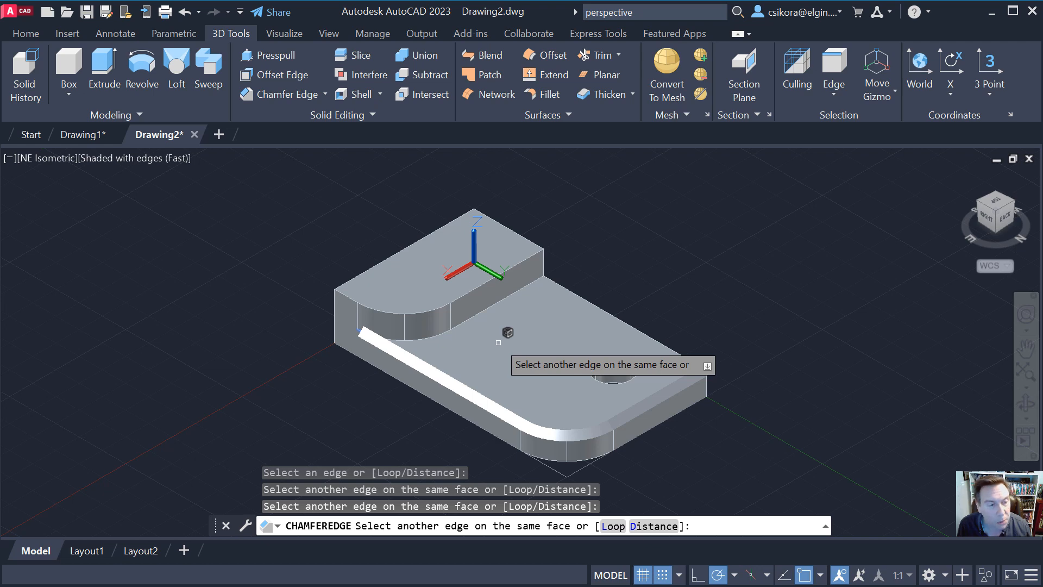
key(Return)
text(])
key(Return)
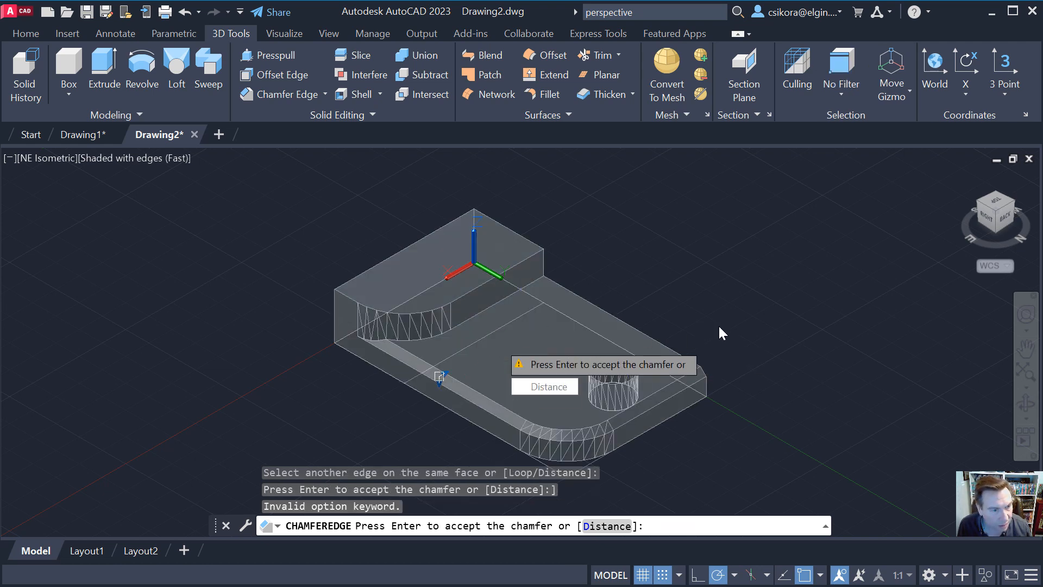
key(Return)
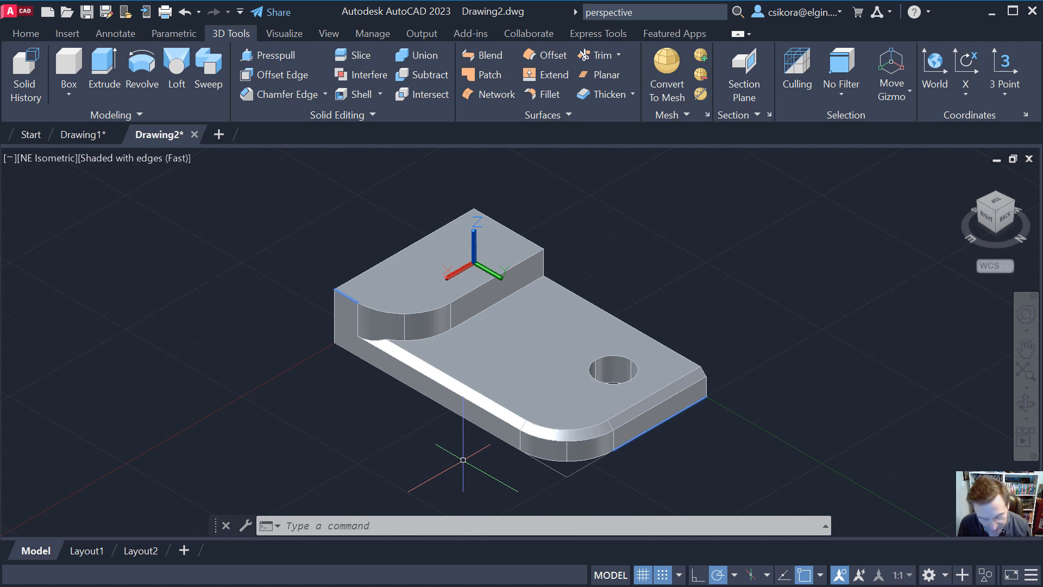
Chamfer the raised block's top edges along the step, the rounded corner and the short outer side with both distances at 0.1250.
key(Return)
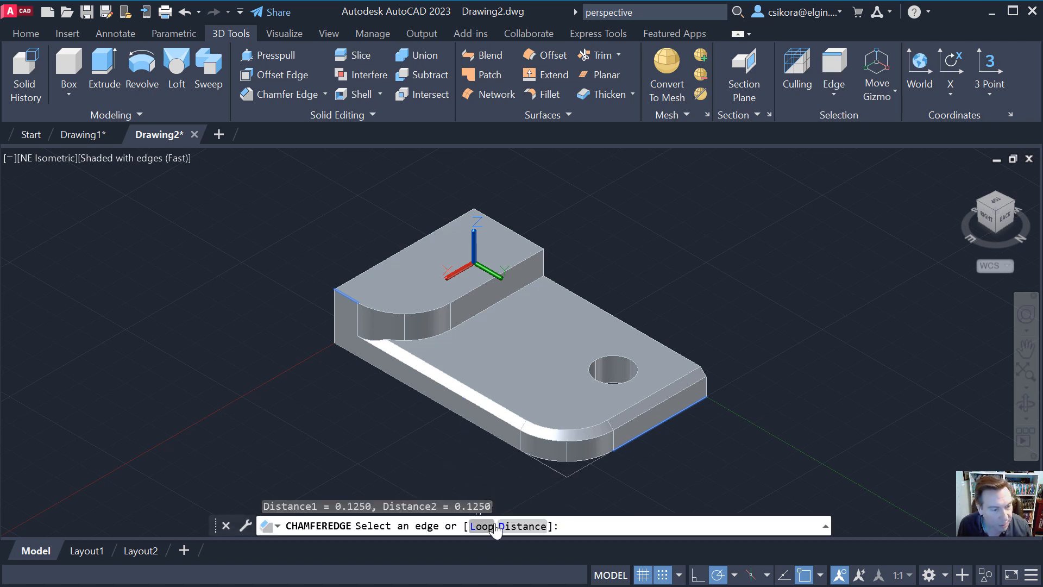
click(514, 525)
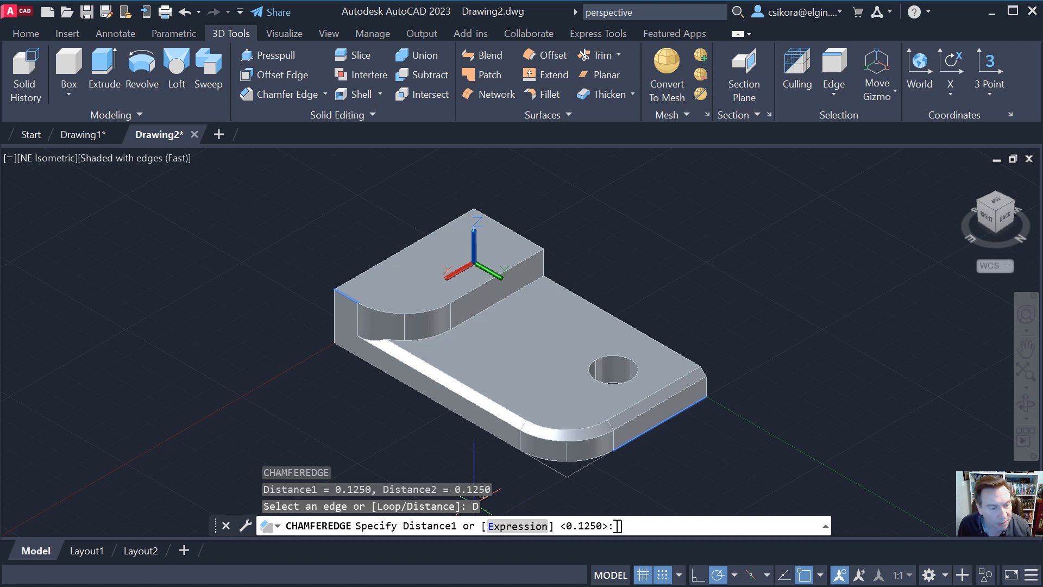
key(Return)
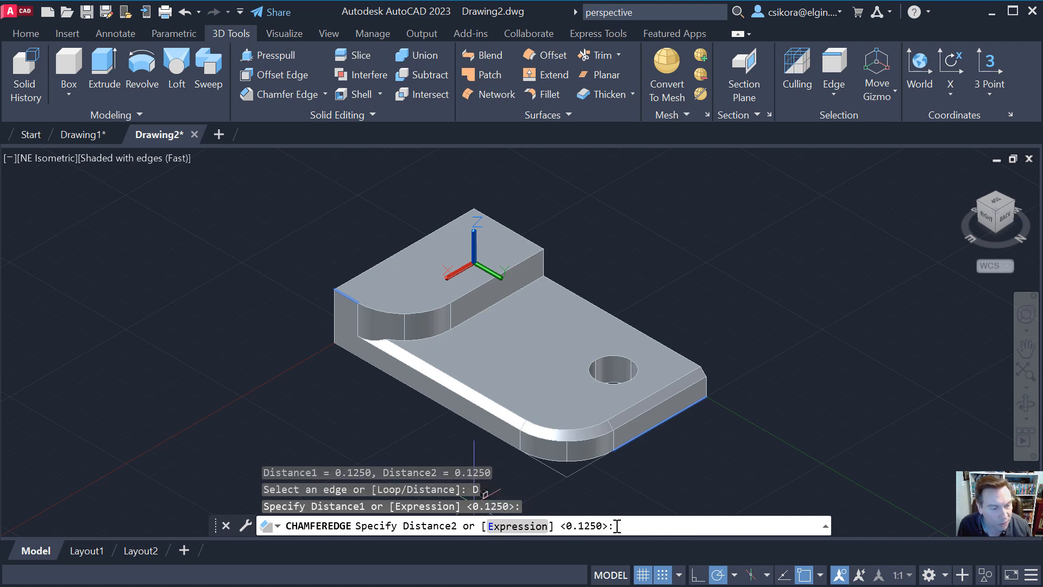
key(Return)
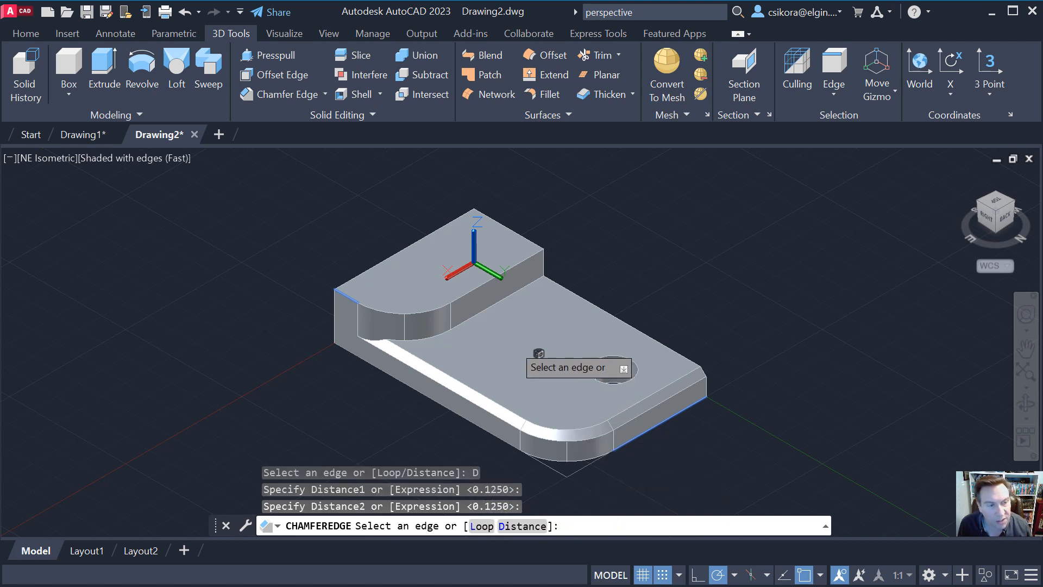
click(476, 287)
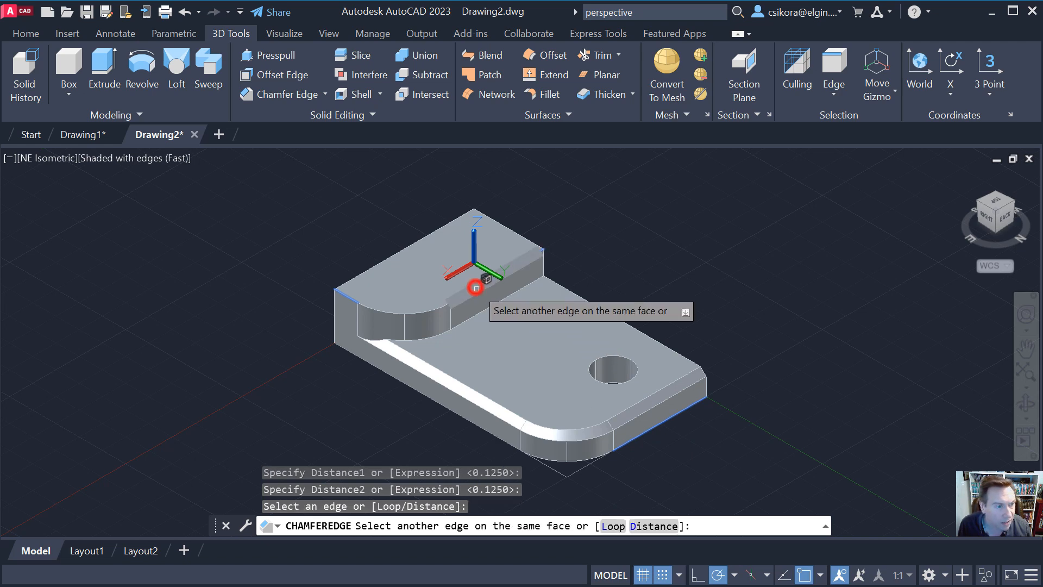
click(415, 313)
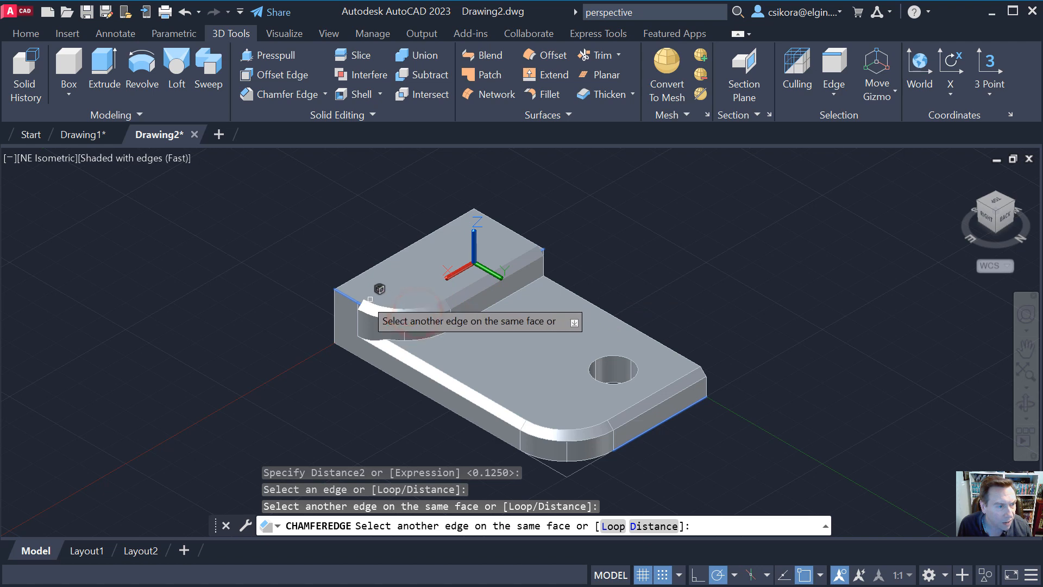
click(349, 299)
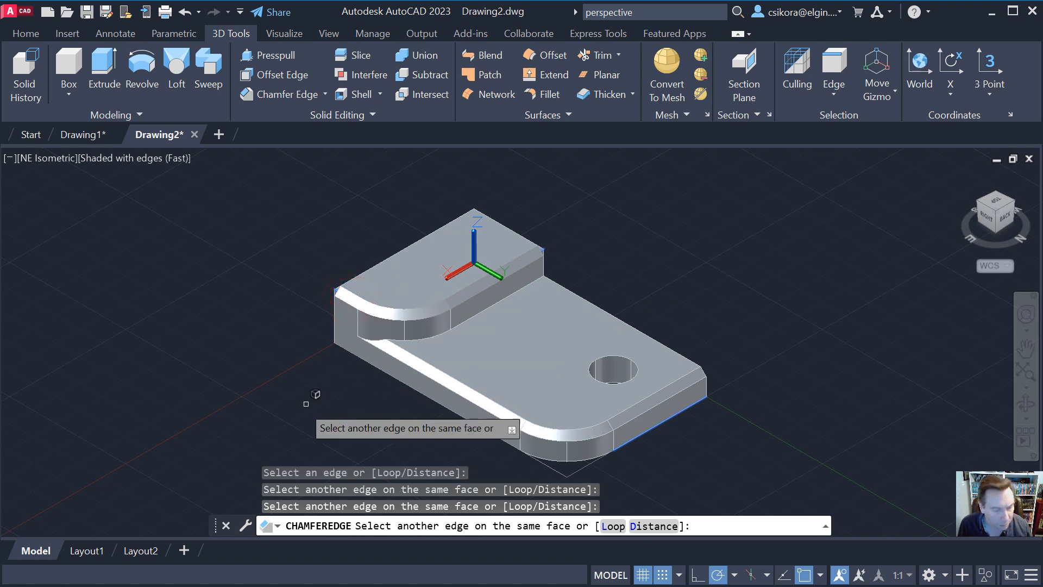
key(Return)
key(Return)
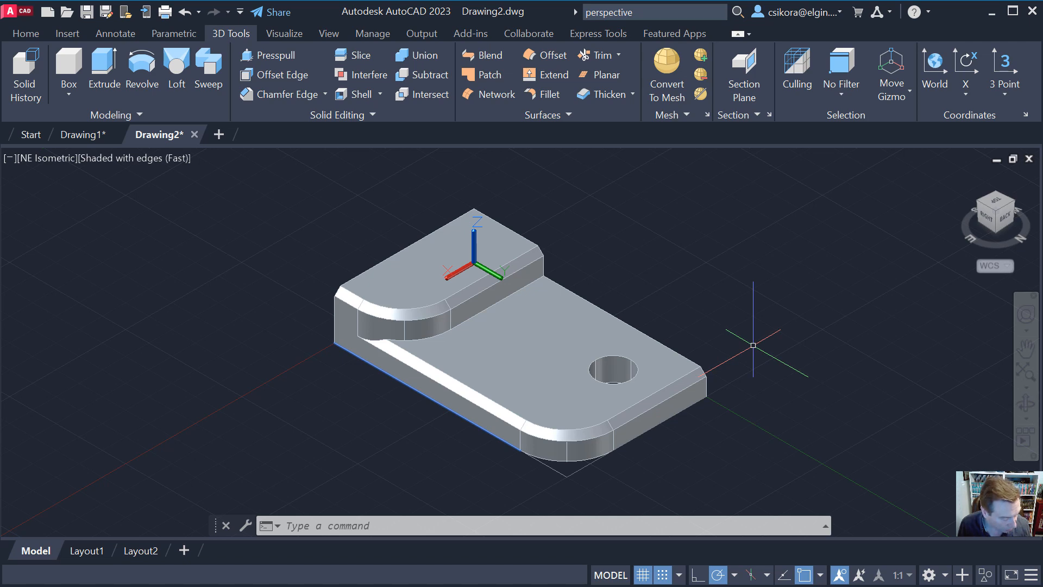
Orbit the part to an isometric view from below so its underside and straight side faces are accessible.
shift+middle_drag(744, 345, 413, 208)
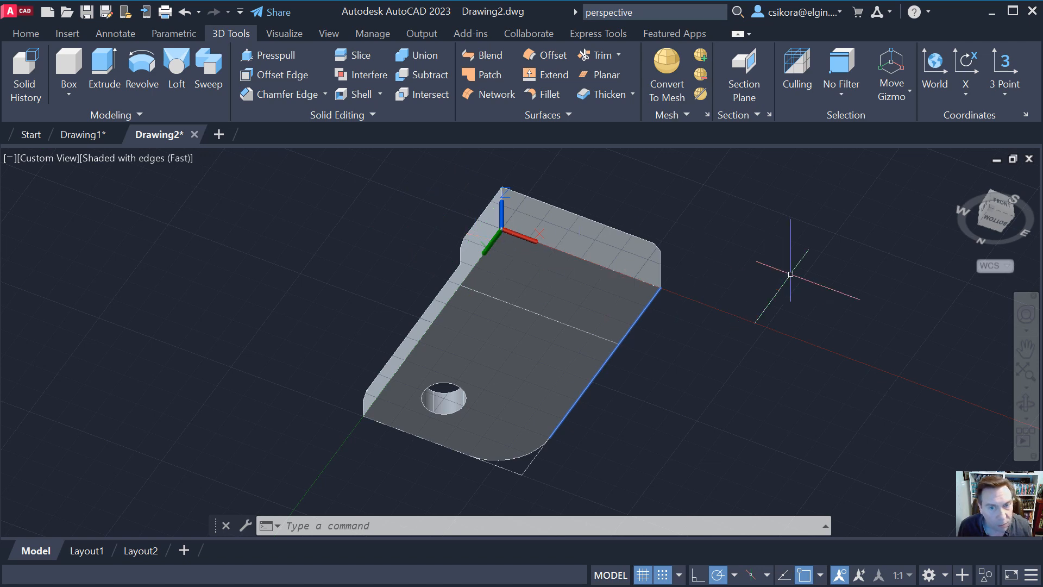
click(991, 210)
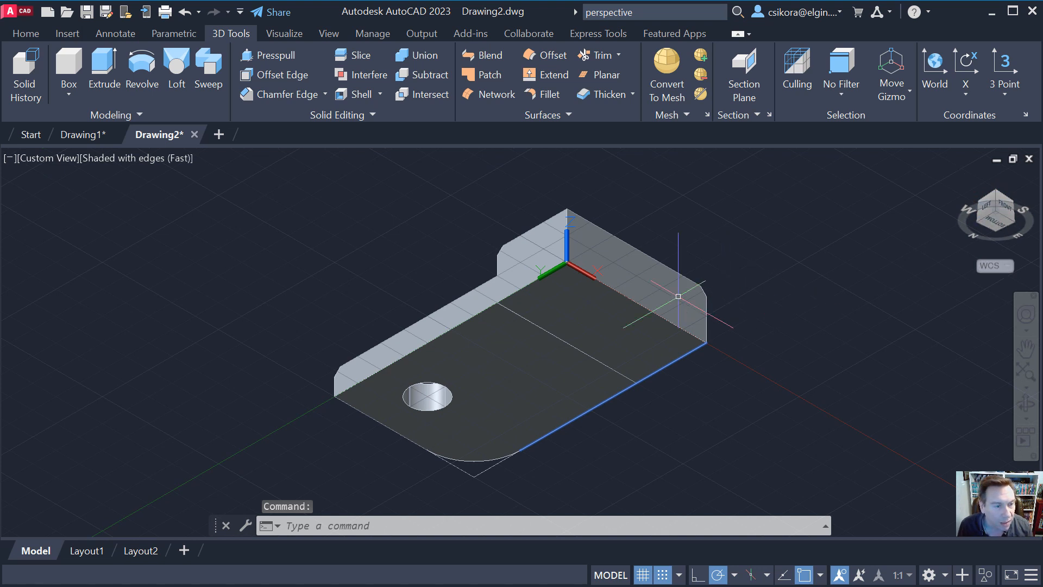
click(345, 93)
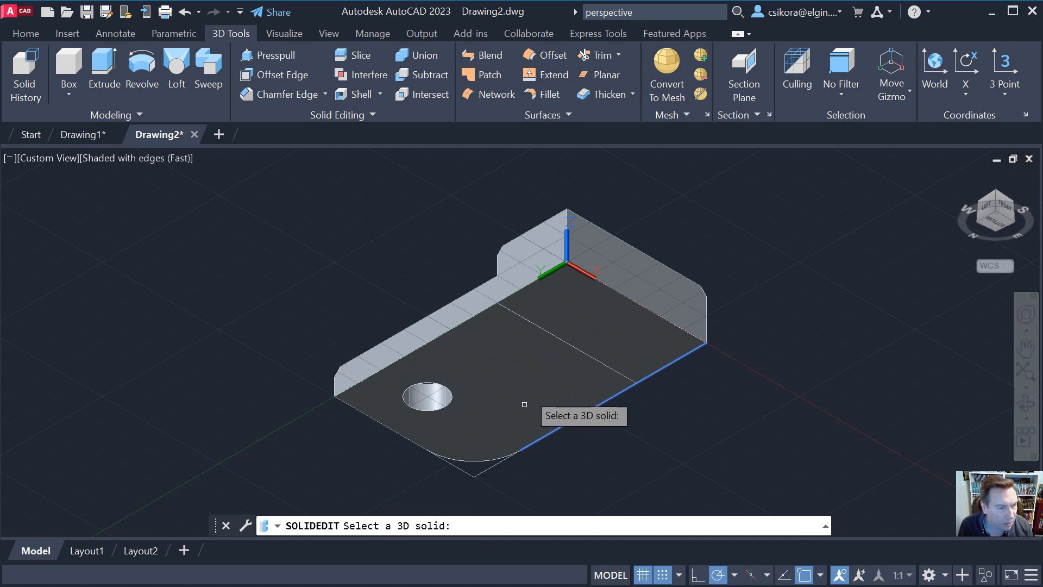
click(528, 370)
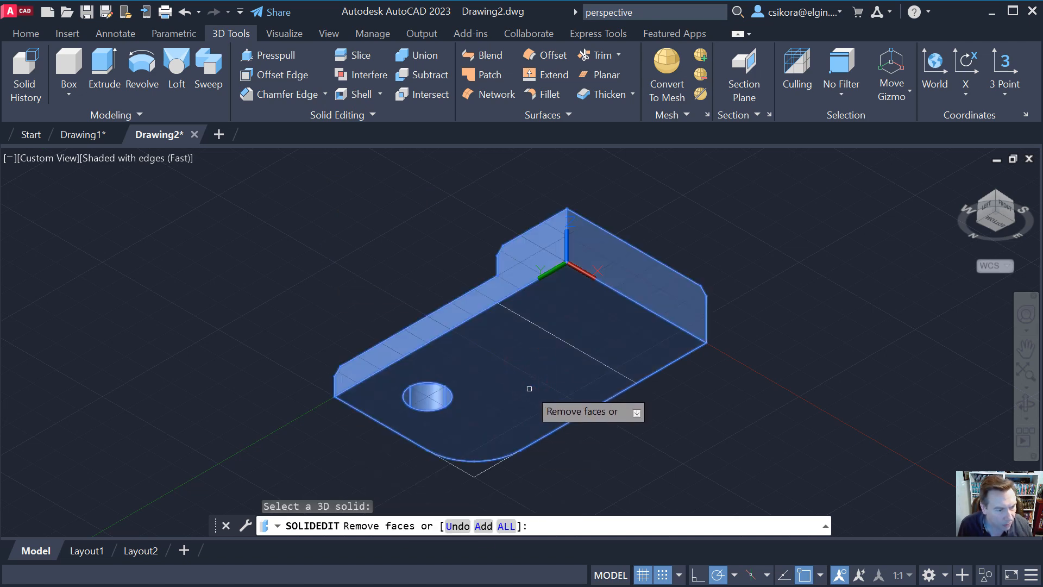
key(Return)
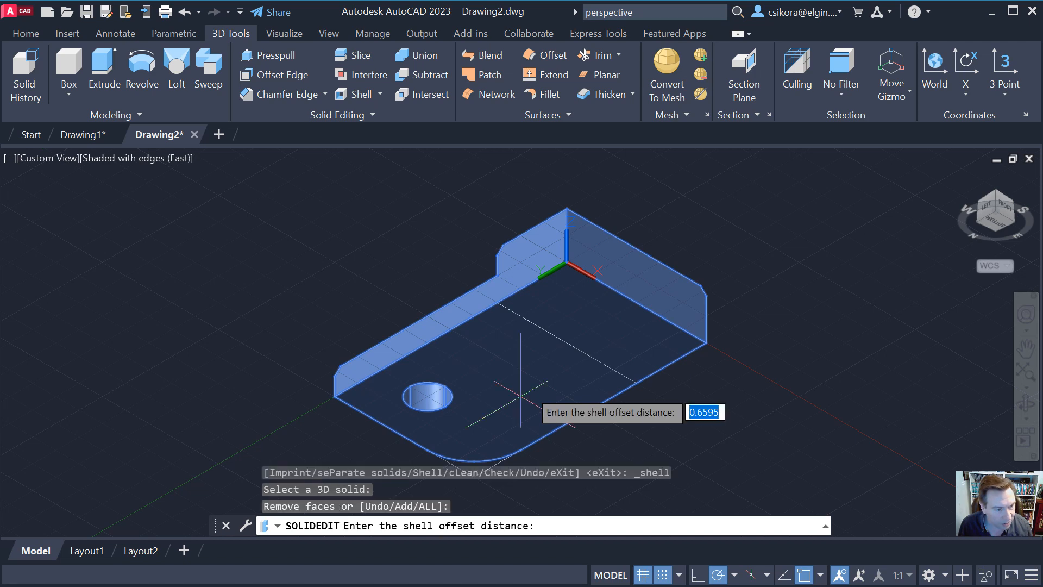
click(502, 364)
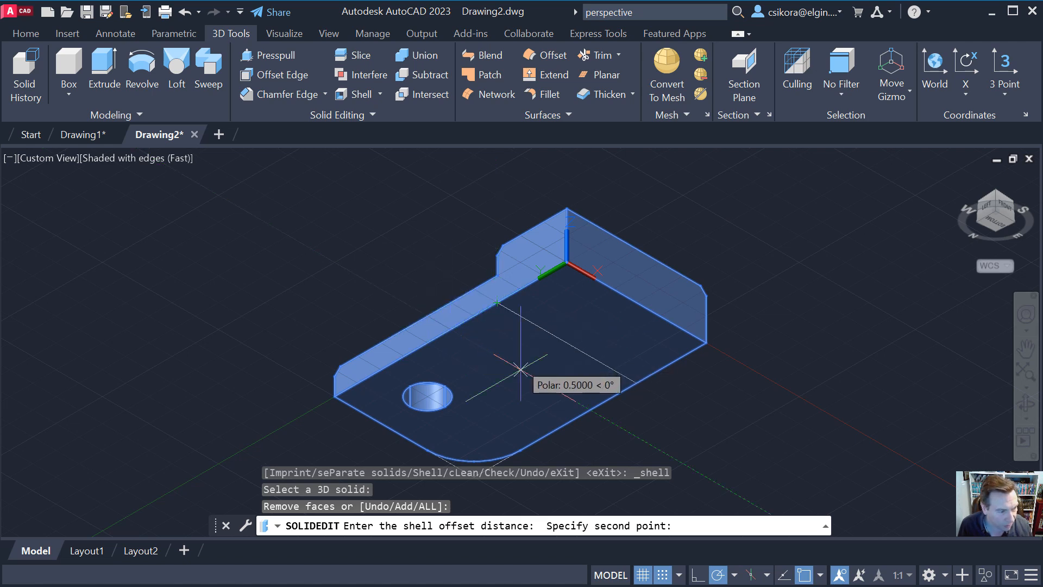
key(Escape)
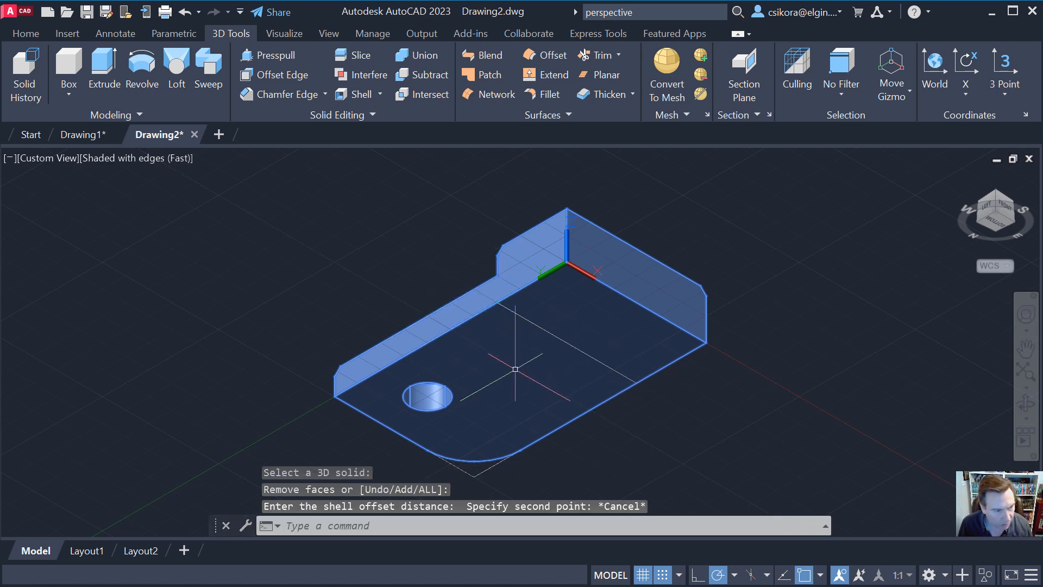
key(Return)
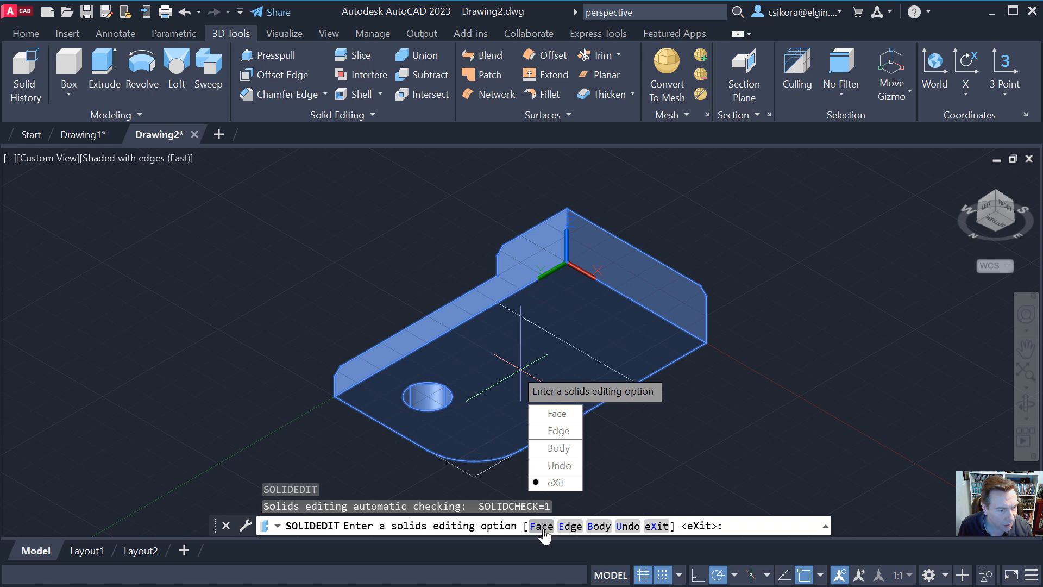
click(551, 416)
click(491, 361)
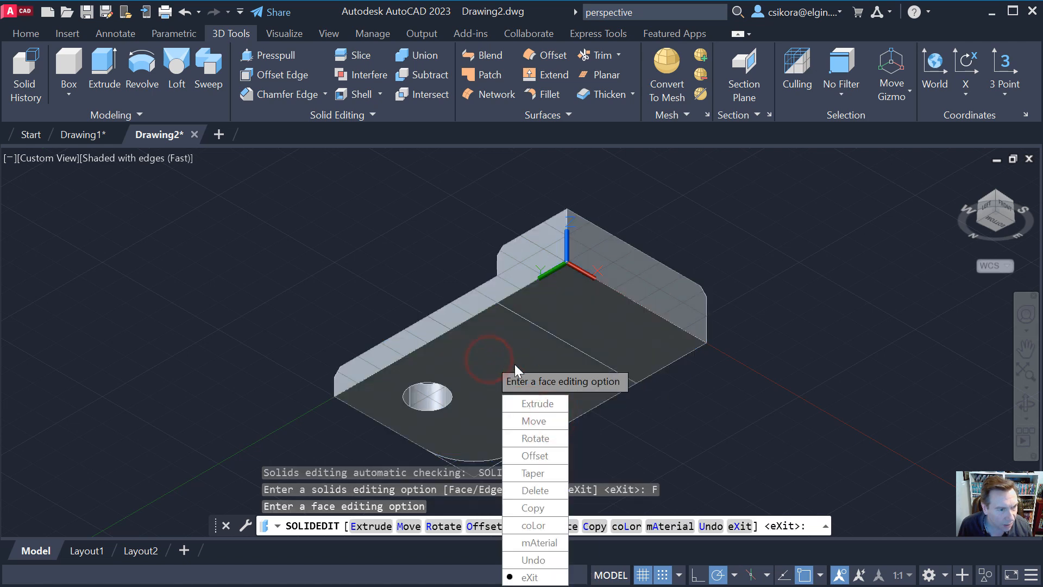
click(515, 365)
key(Escape)
key(Escape)
key(Escape)
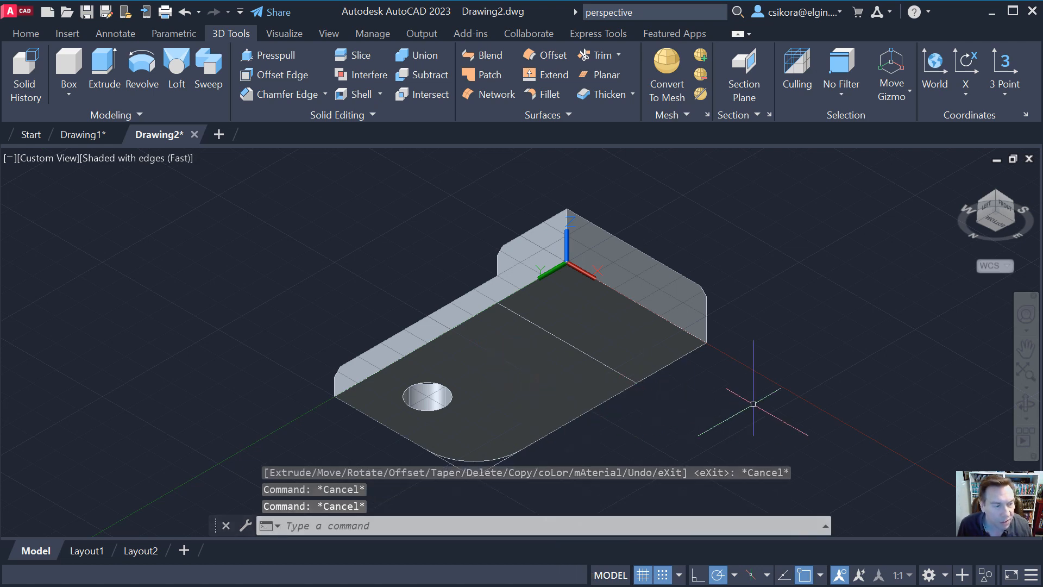
Shell the solid with a .062 offset, removing the underside, the long straight side face and the raised block's flat end face.
click(347, 96)
click(525, 389)
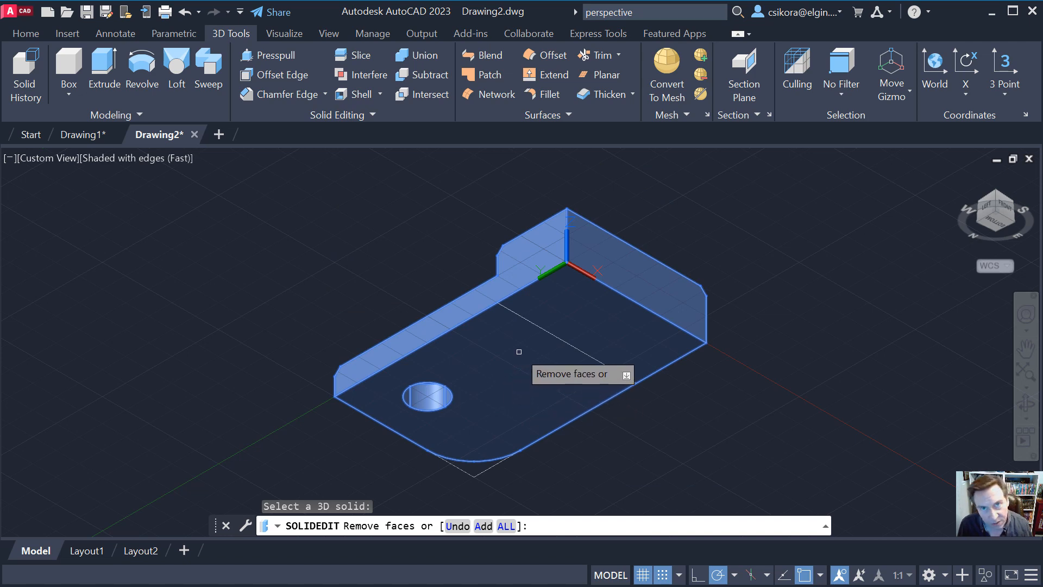
click(518, 351)
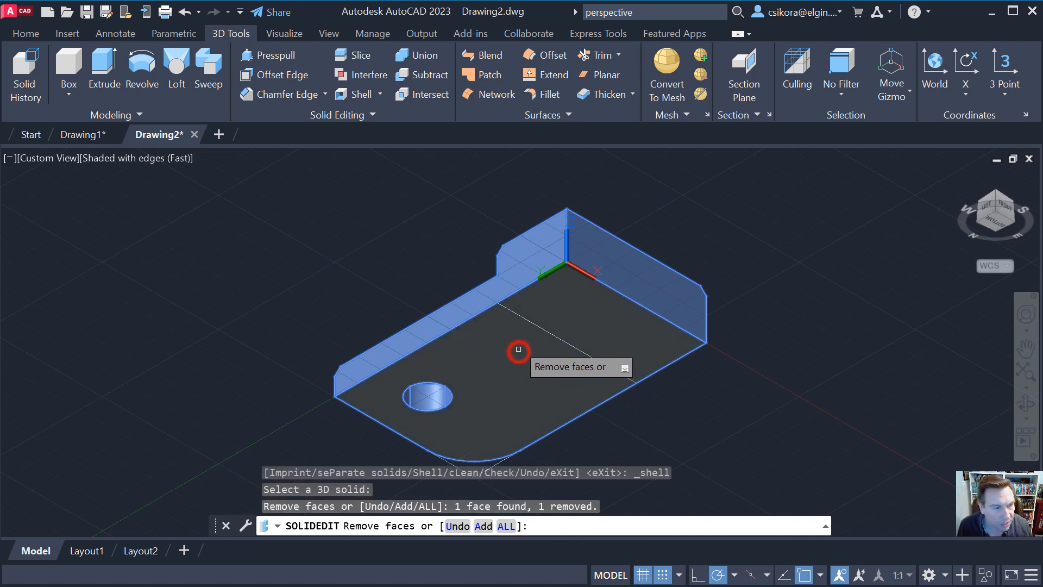
click(469, 298)
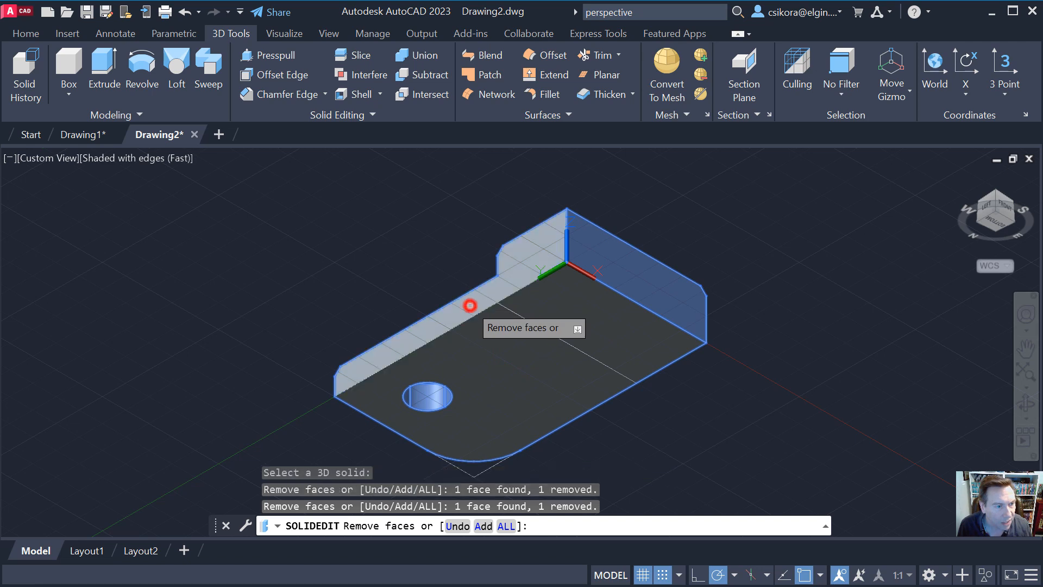
click(627, 278)
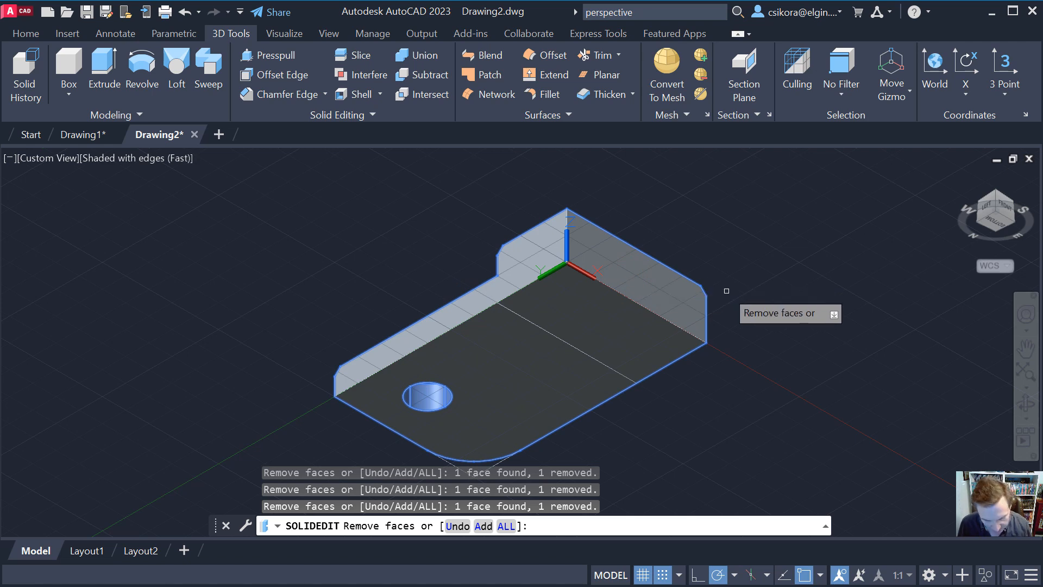
key(Return)
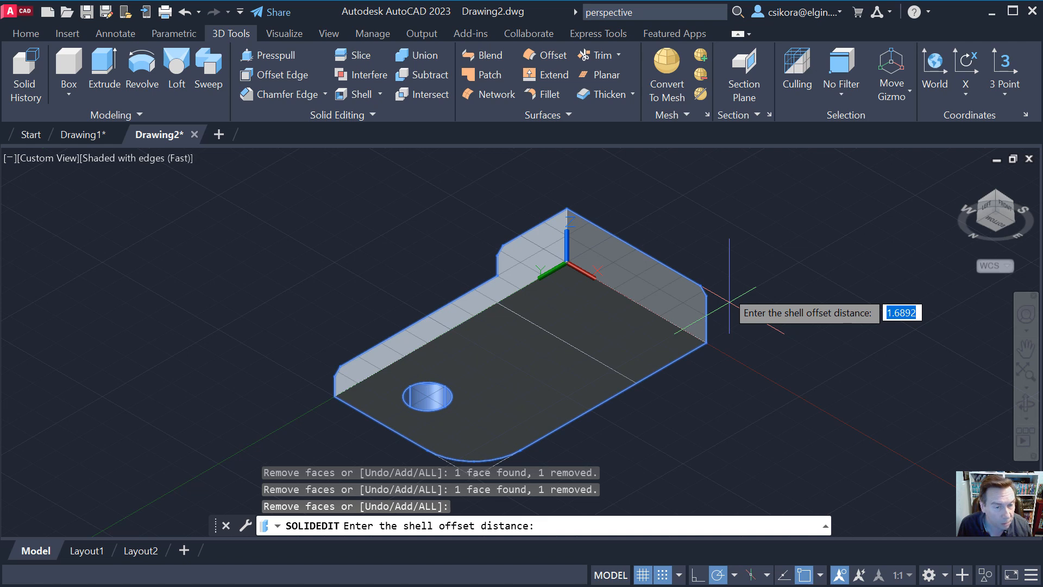
text(.)
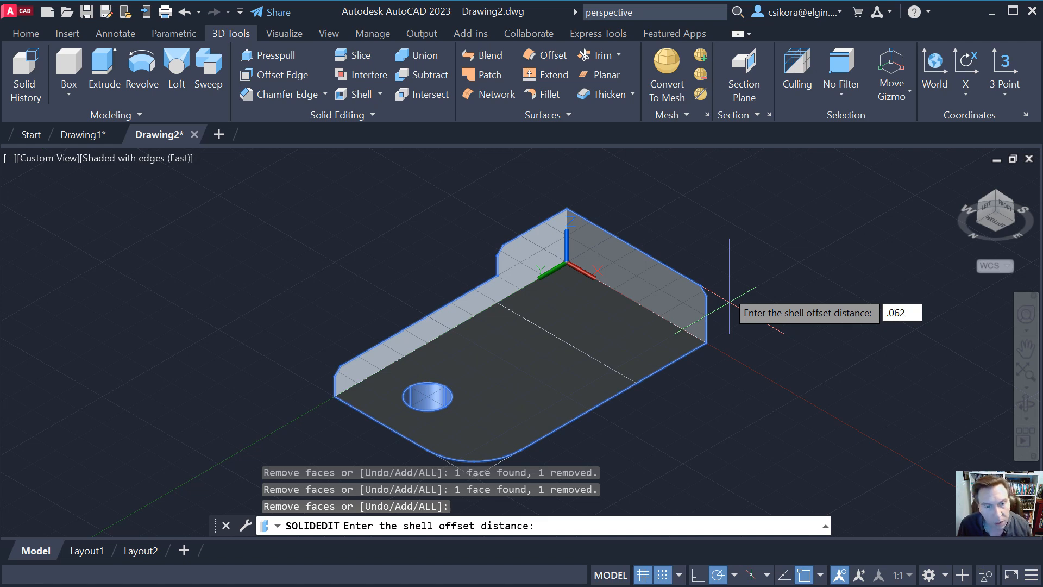
key(Return)
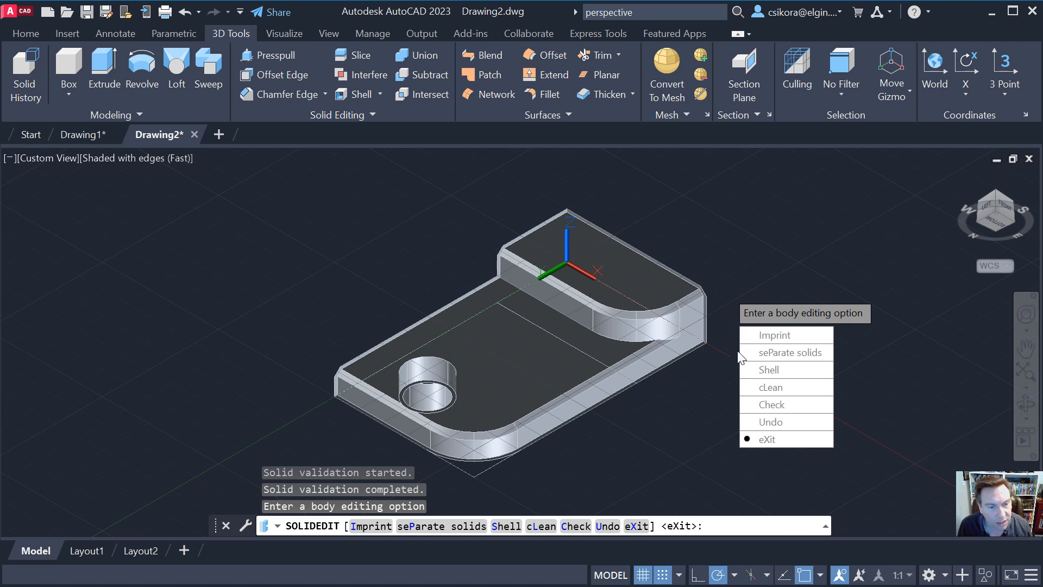
click(763, 439)
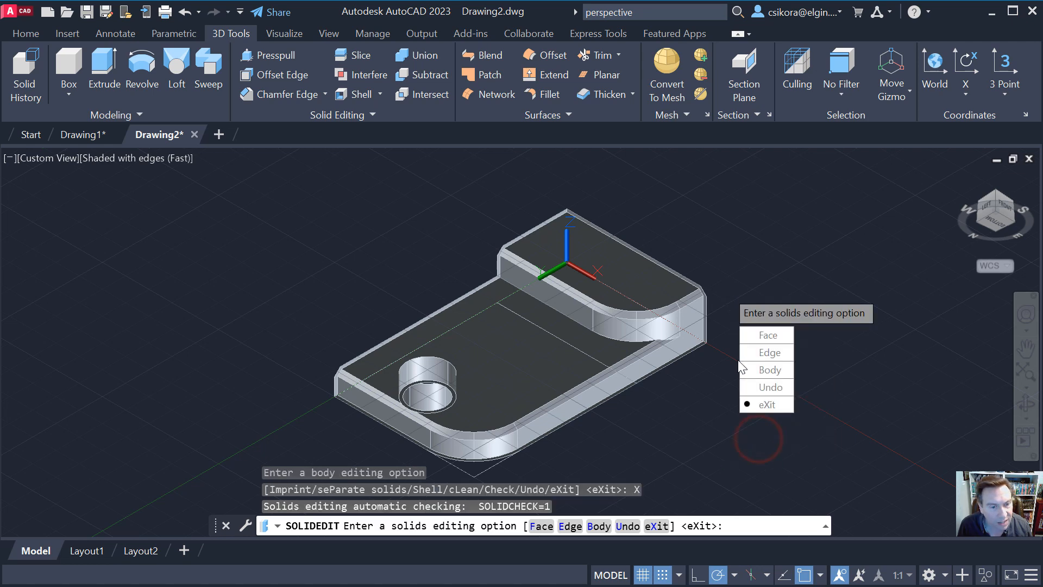
click(766, 404)
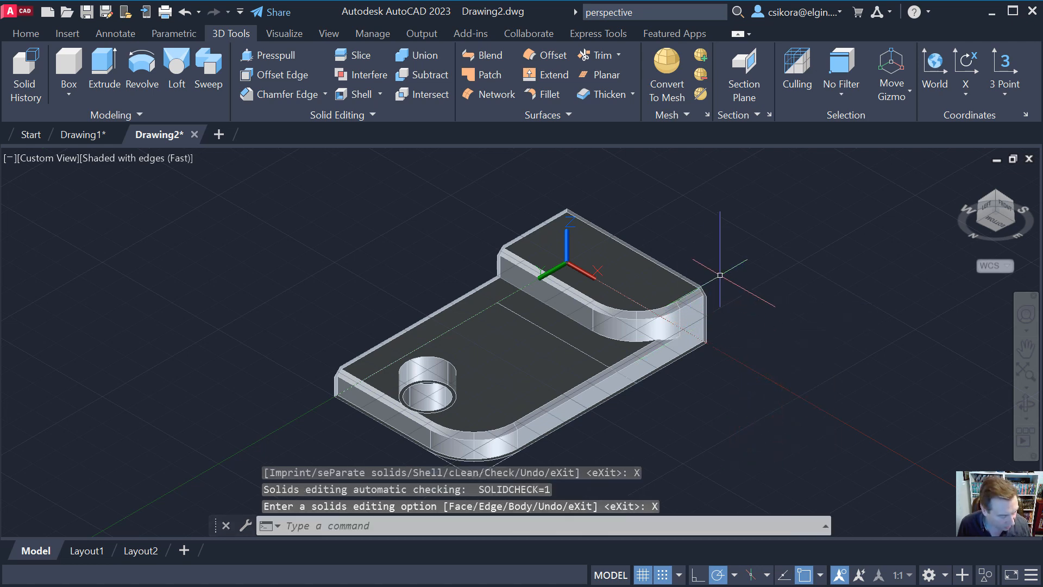
Orbit the part back to a view from above and open the Materials Browser beside it.
shift+middle_drag(717, 277, 424, 375)
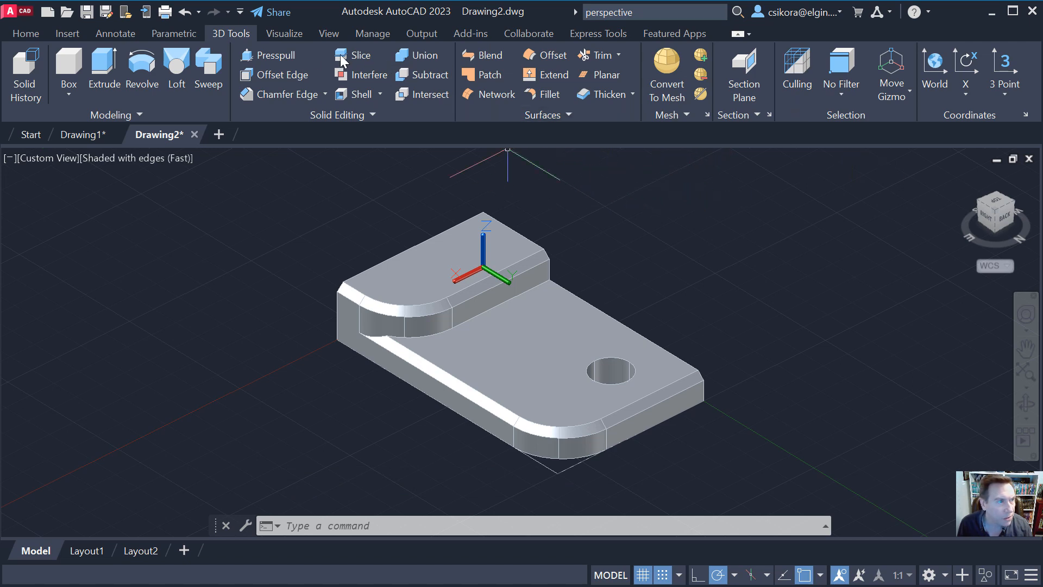
click(280, 34)
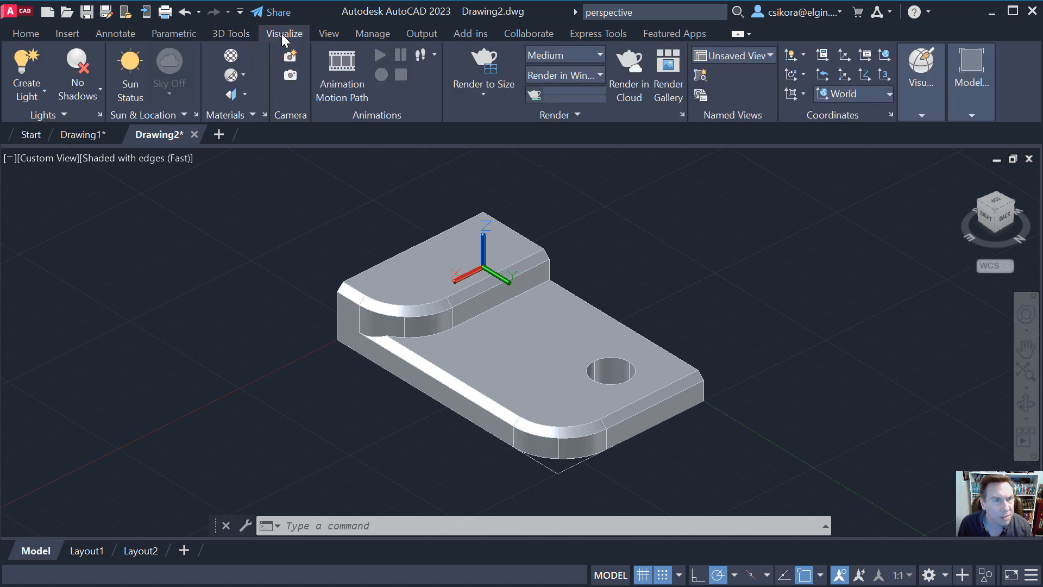
click(230, 54)
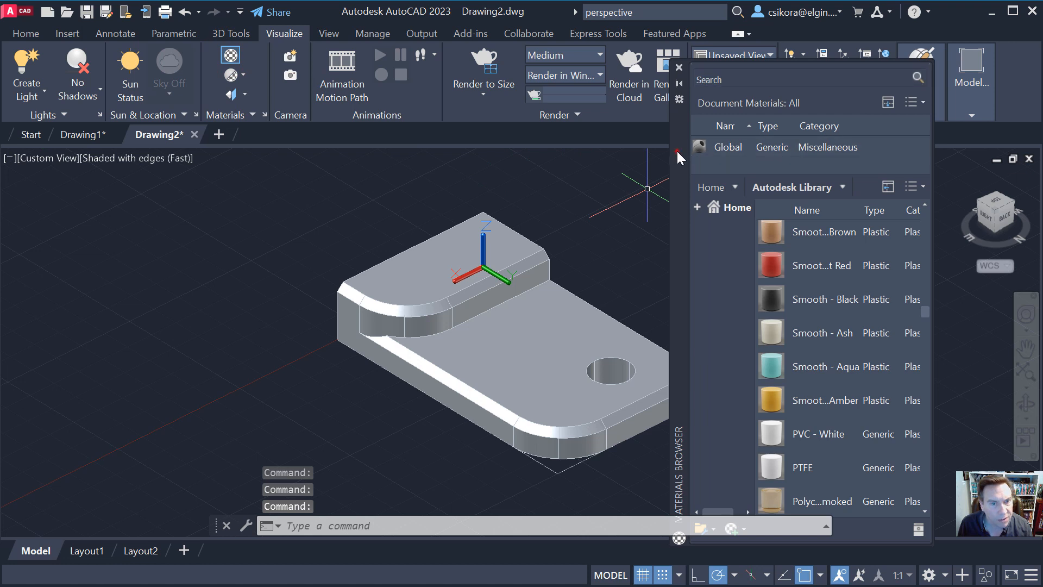
drag(676, 151, 741, 135)
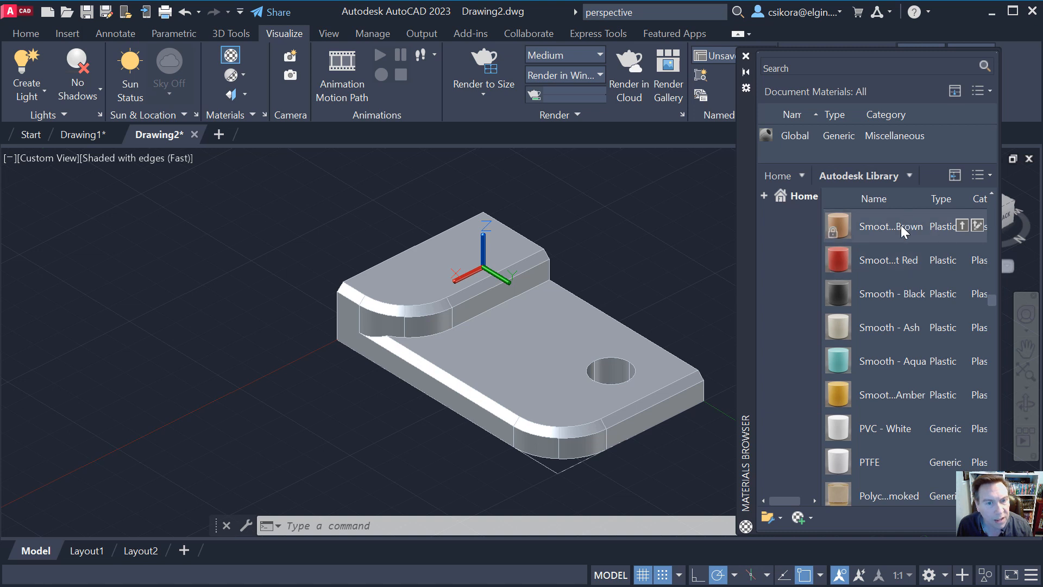
Try the 16 x 16 thumbnail size in the Autodesk Library list and return to the larger thumbnails.
click(981, 179)
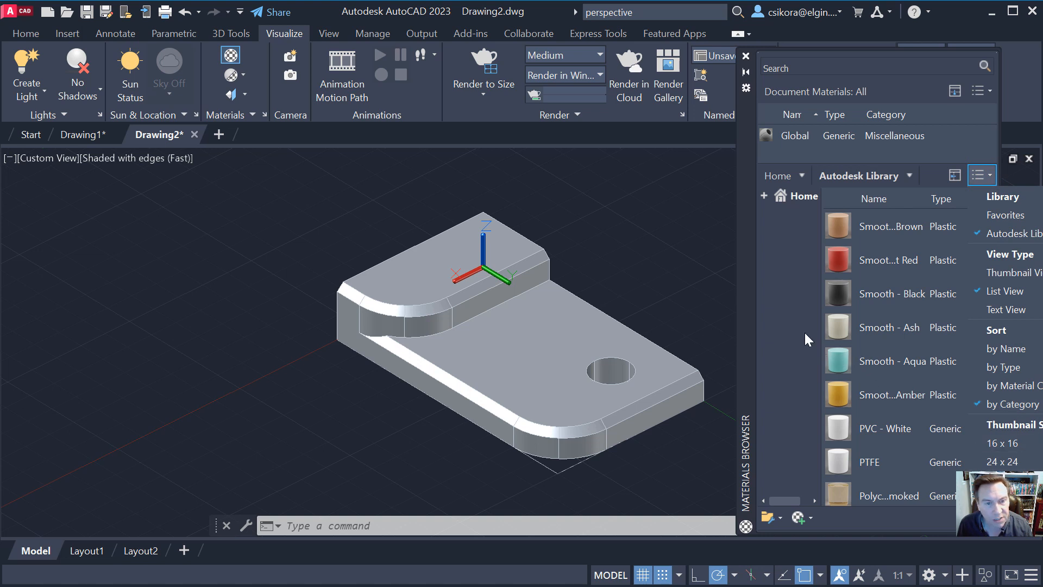
click(994, 444)
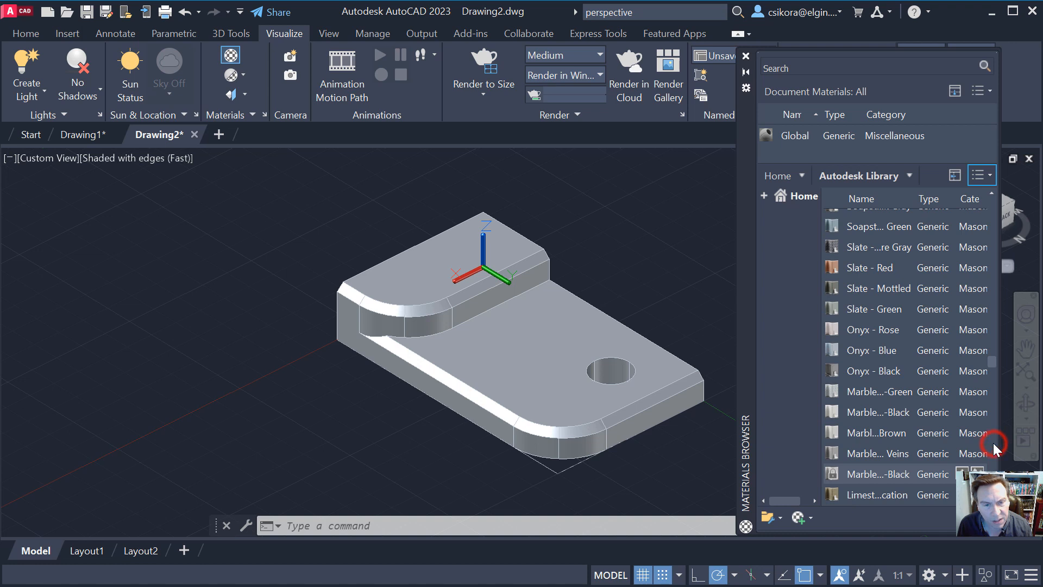
click(985, 175)
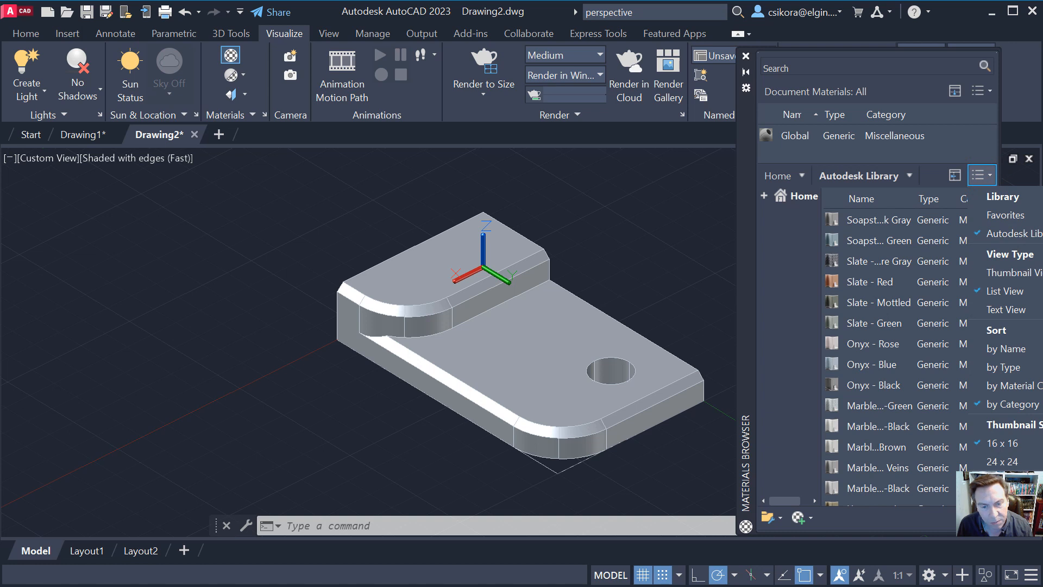
click(1002, 480)
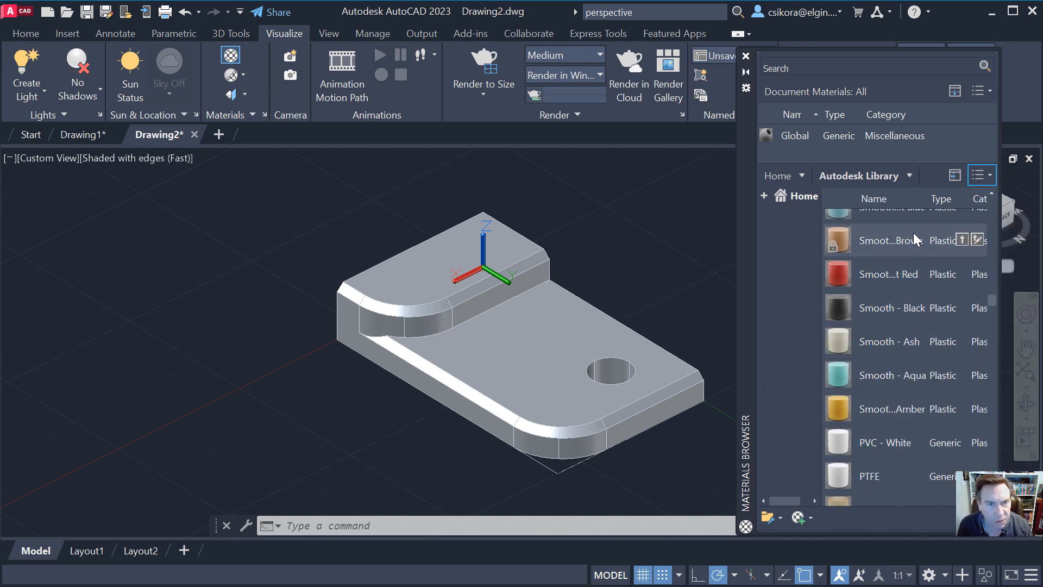
Narrow the library's Name column and browse the plastic and metal materials, trying both category sort orders.
scroll(880, 229, up, 1)
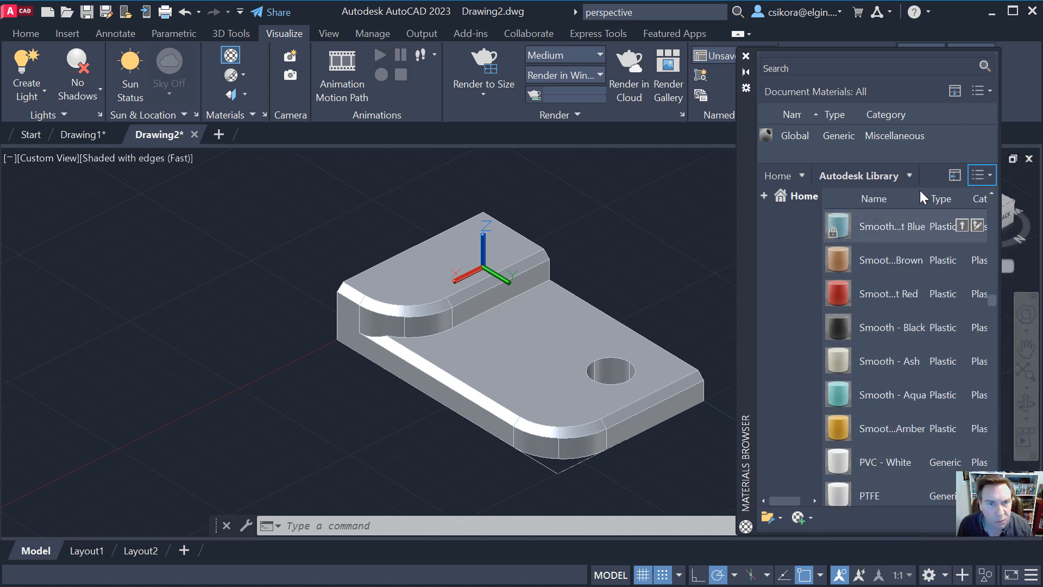
mouse_move(927, 195)
mouse_down()
mouse_move(892, 197)
mouse_move(913, 197)
mouse_up()
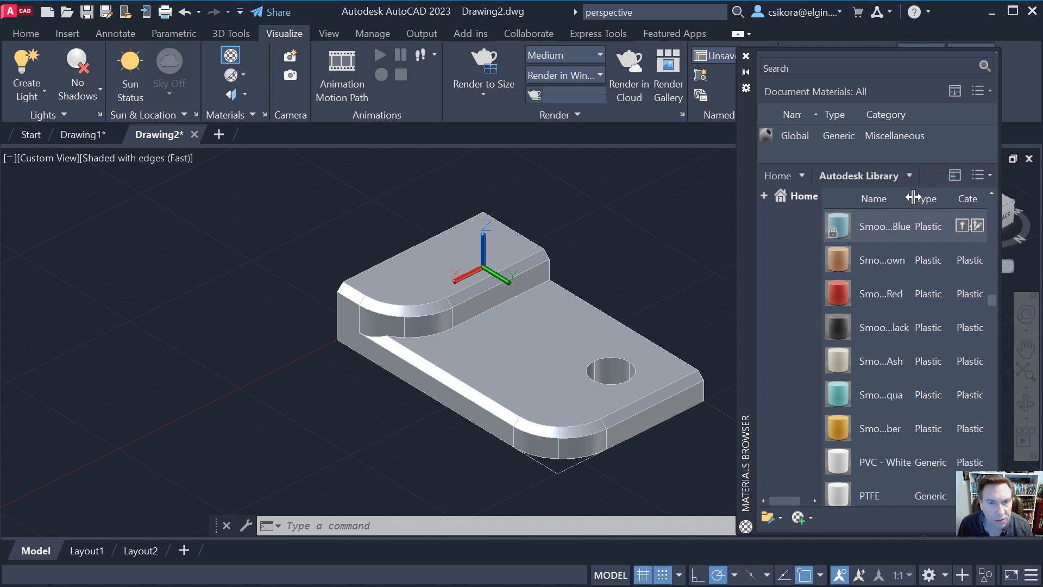
click(966, 200)
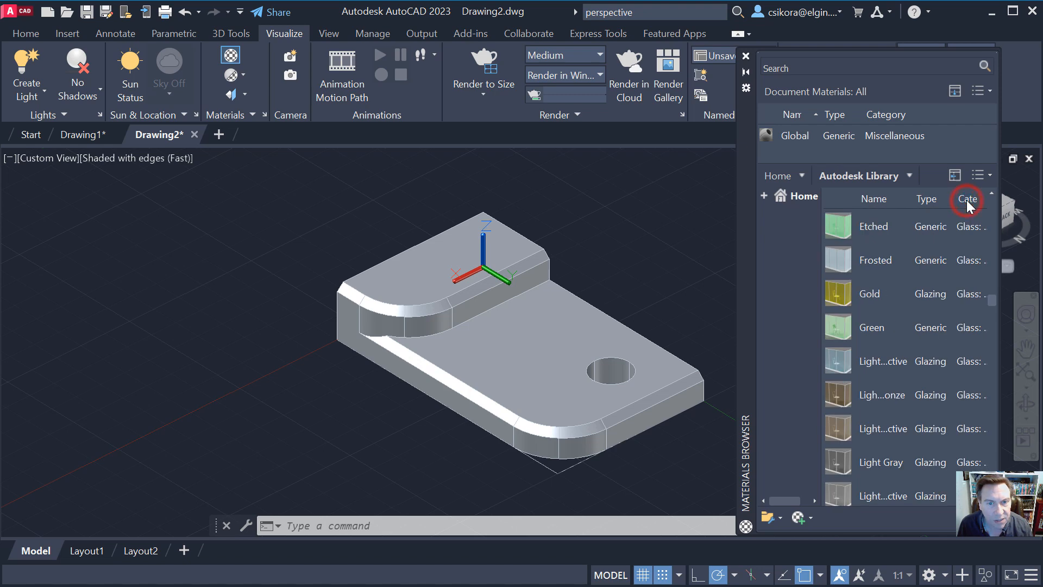
click(966, 200)
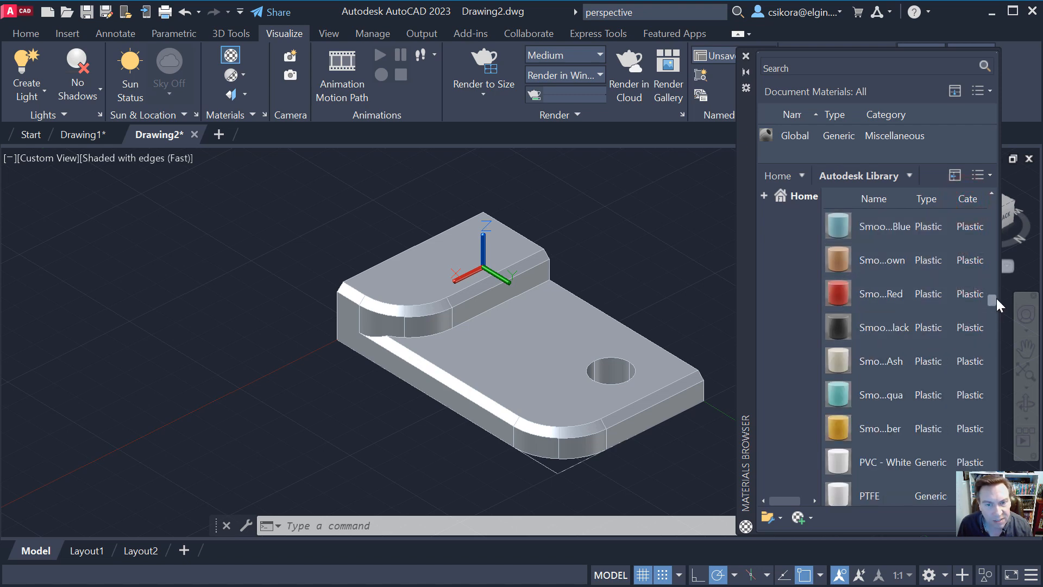
mouse_move(990, 297)
mouse_down()
mouse_move(980, 242)
mouse_move(999, 224)
mouse_move(996, 321)
mouse_up()
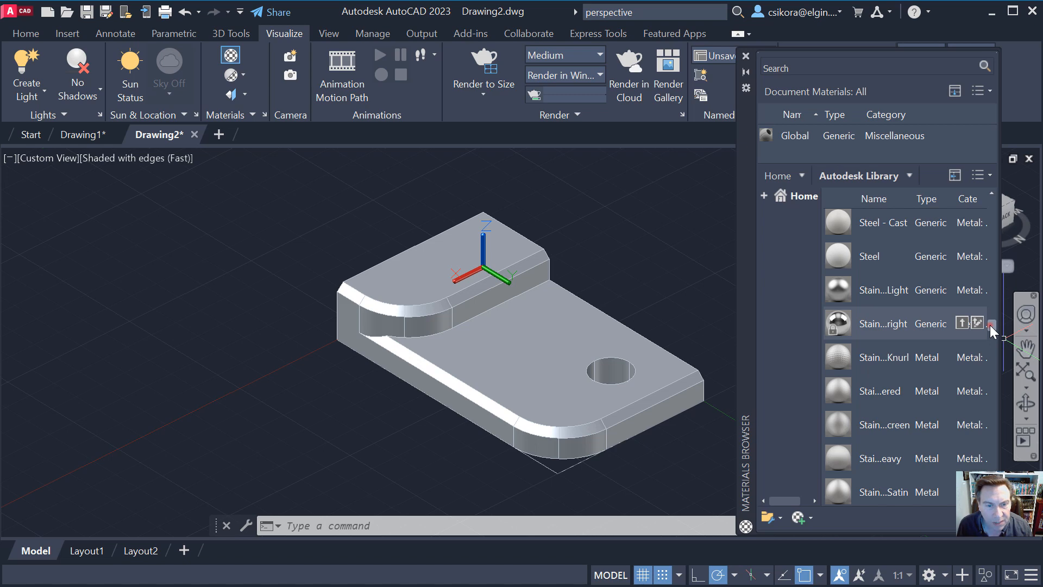
drag(989, 325, 990, 298)
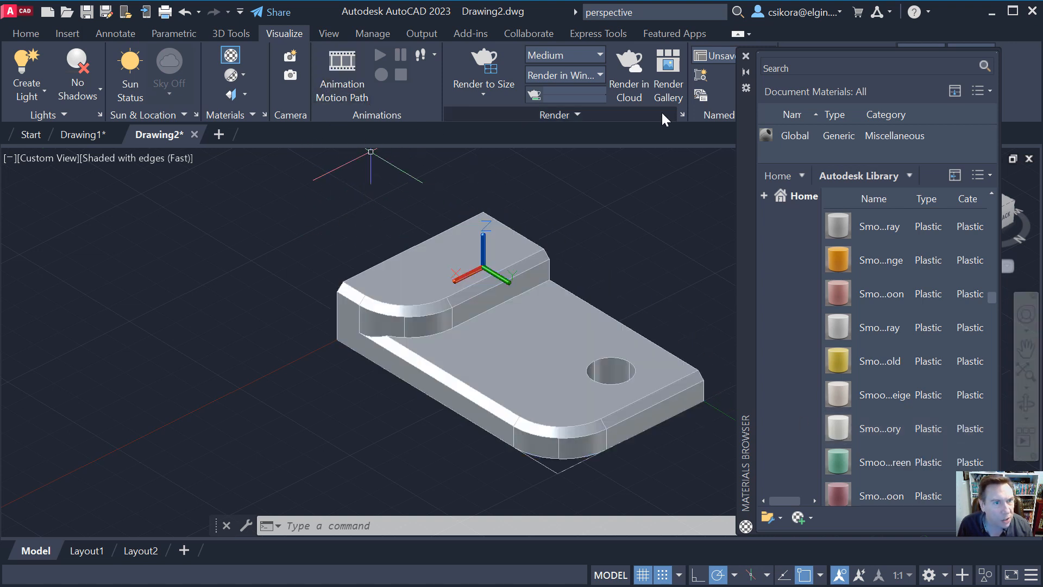
Move the Materials Browser clear of the ribbon and assign the smooth ivory plastic to the whole solid.
drag(740, 115, 790, 168)
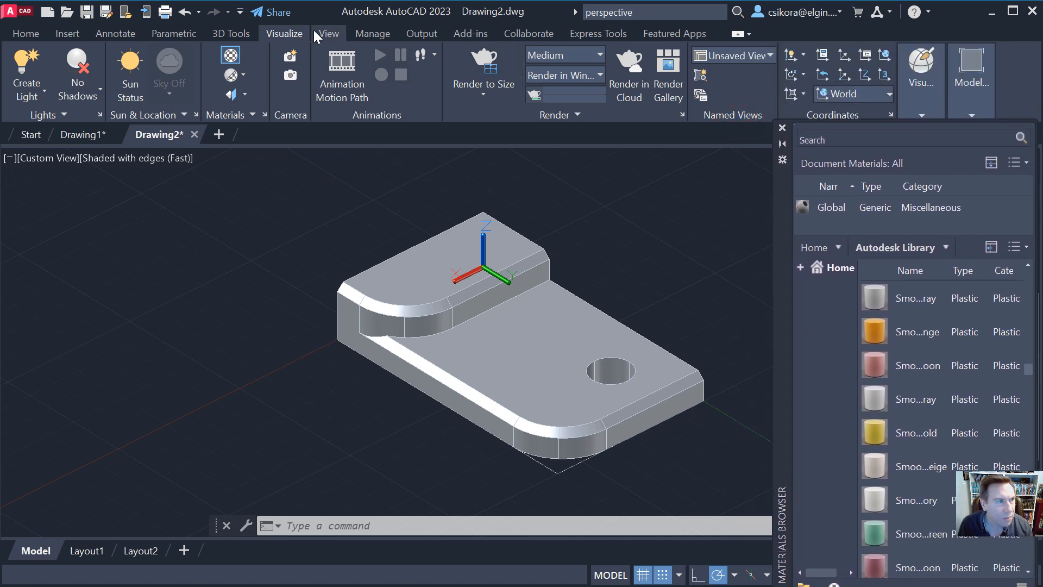
click(224, 29)
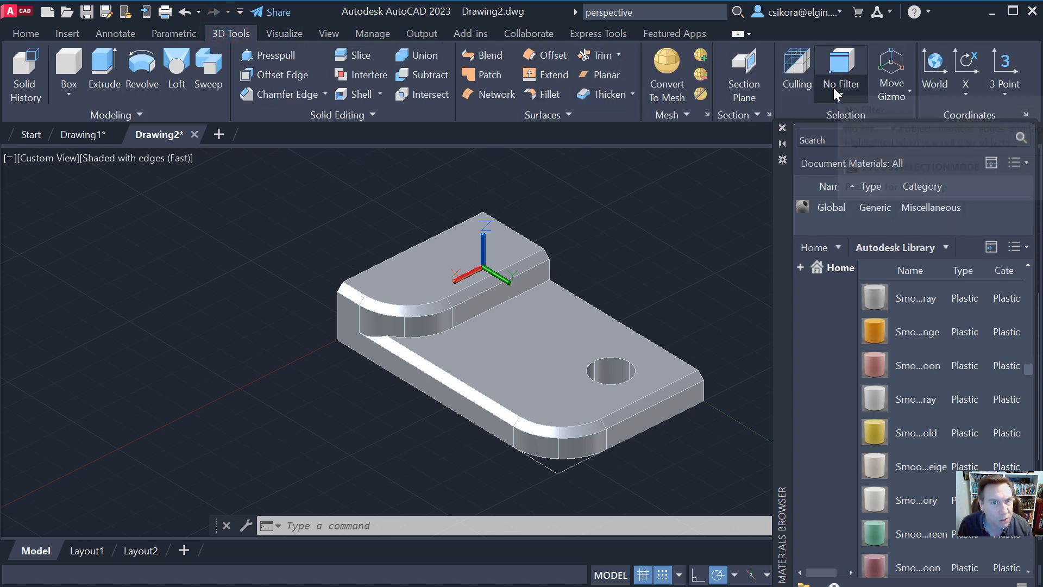
click(517, 348)
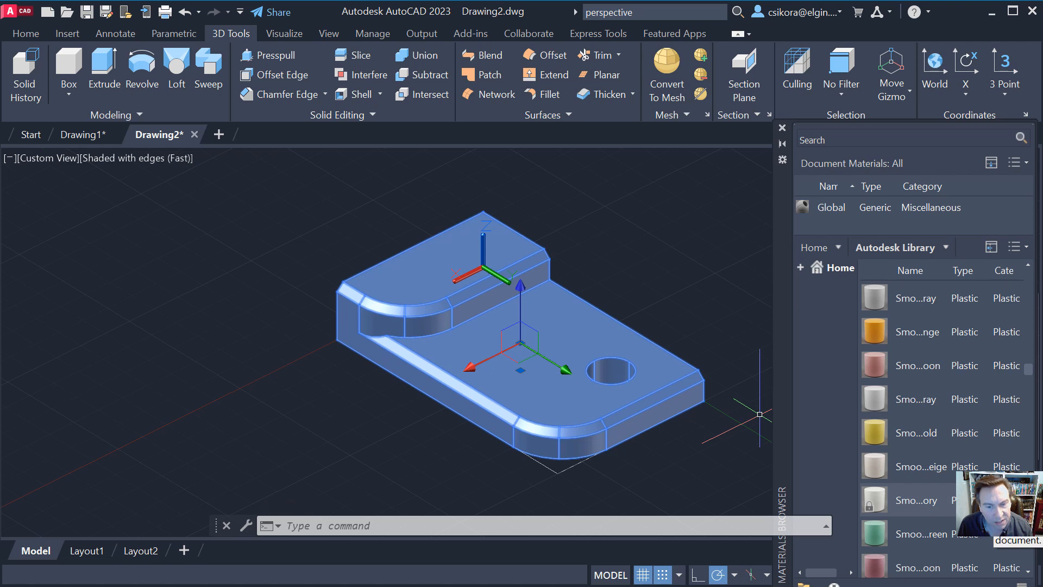
click(995, 502)
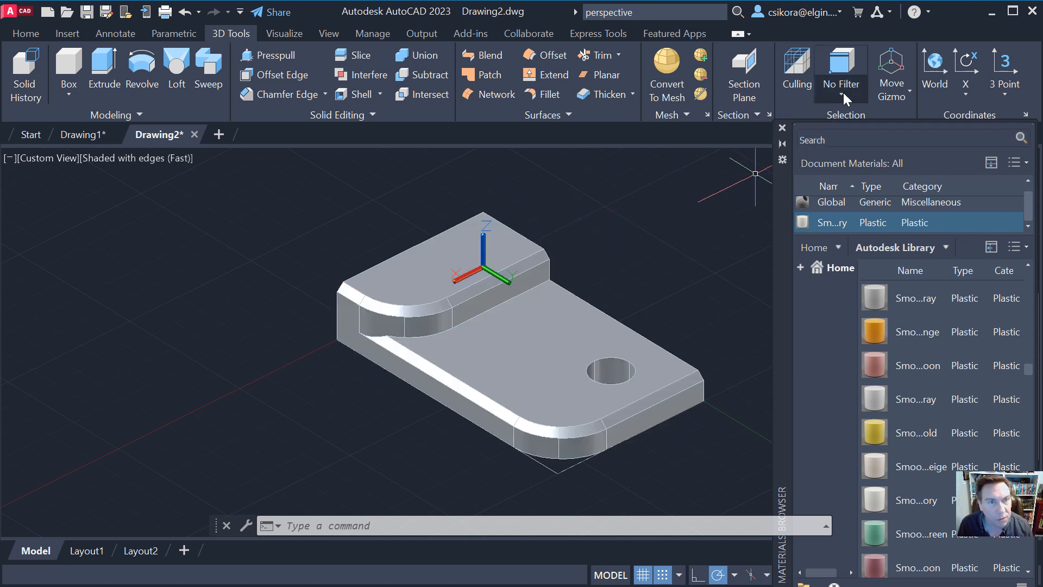
Restrict selection to faces and apply the smooth blue plastic to the beveled faces of both levels and the hole's wall.
click(843, 94)
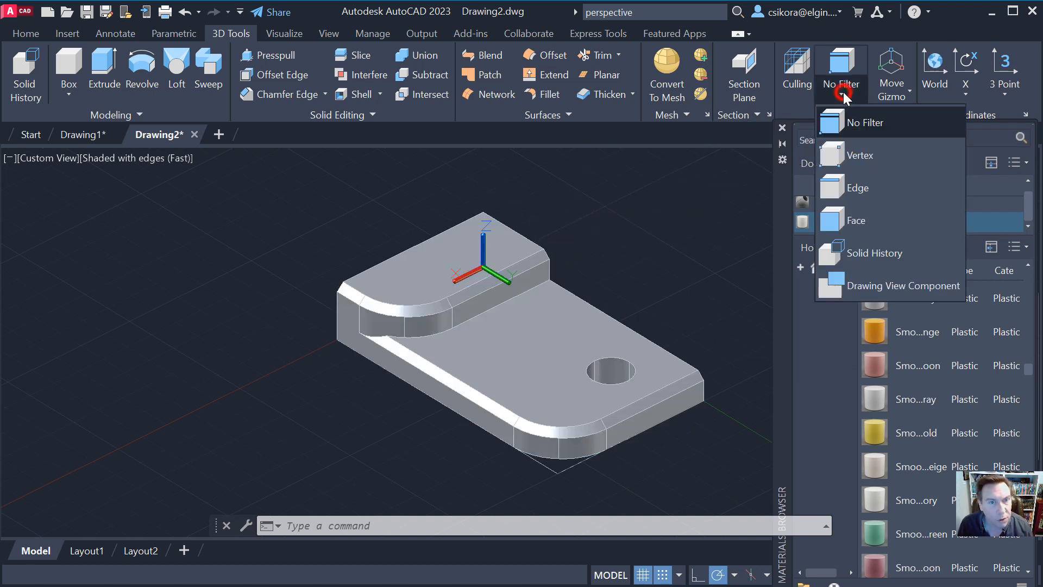
click(840, 221)
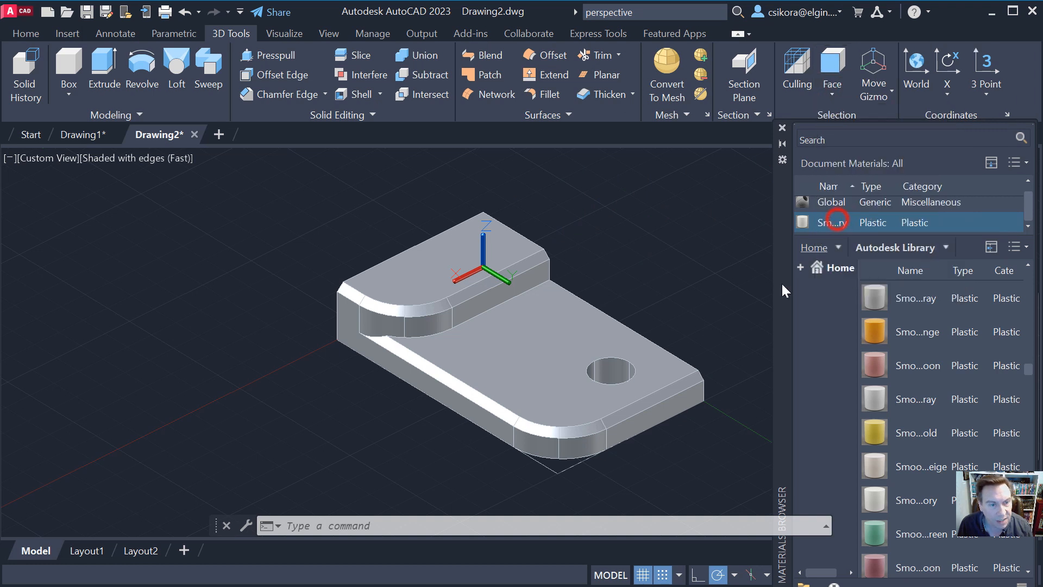
click(652, 392)
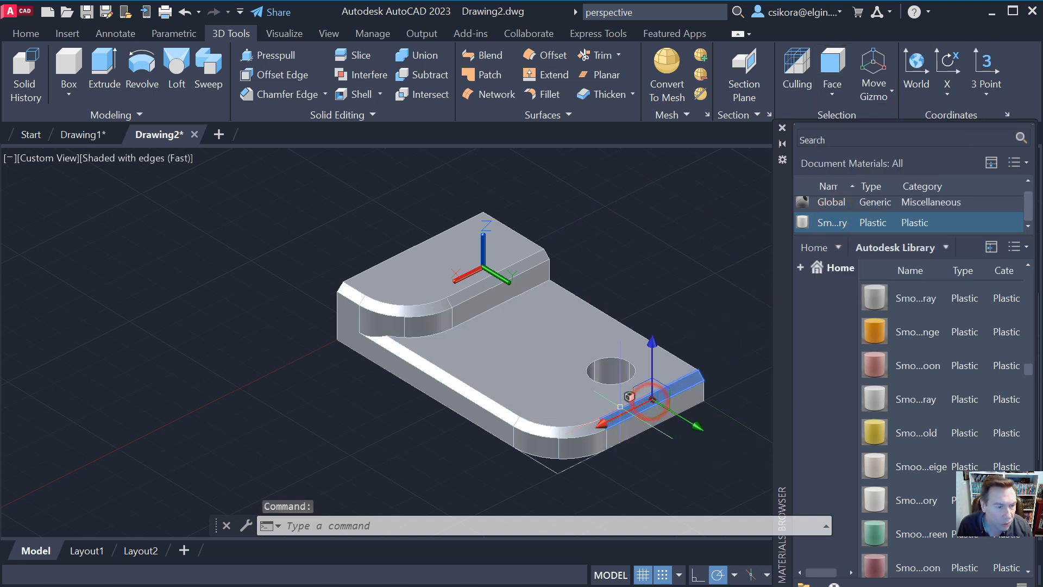
click(562, 429)
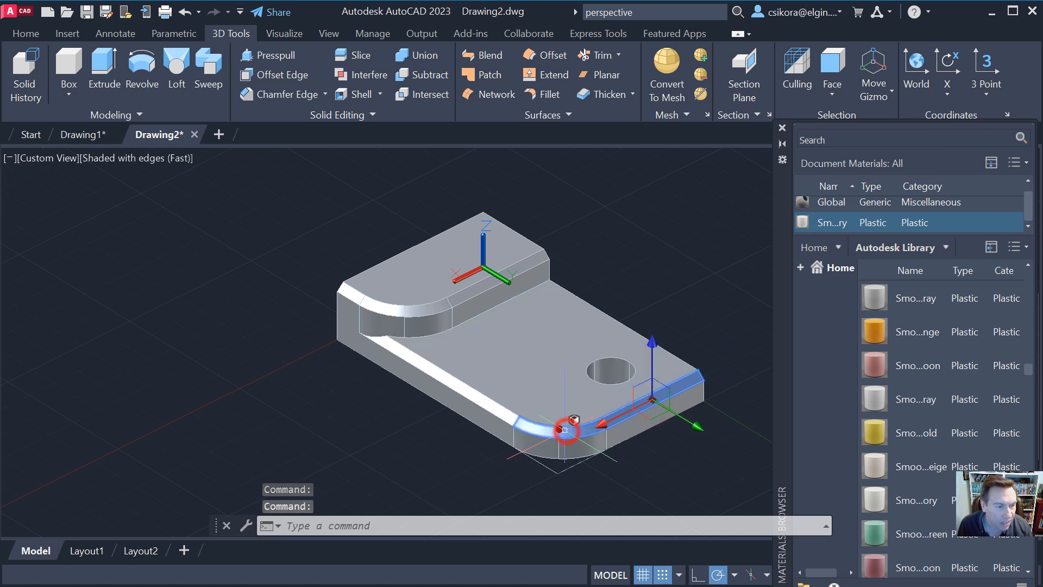
click(495, 406)
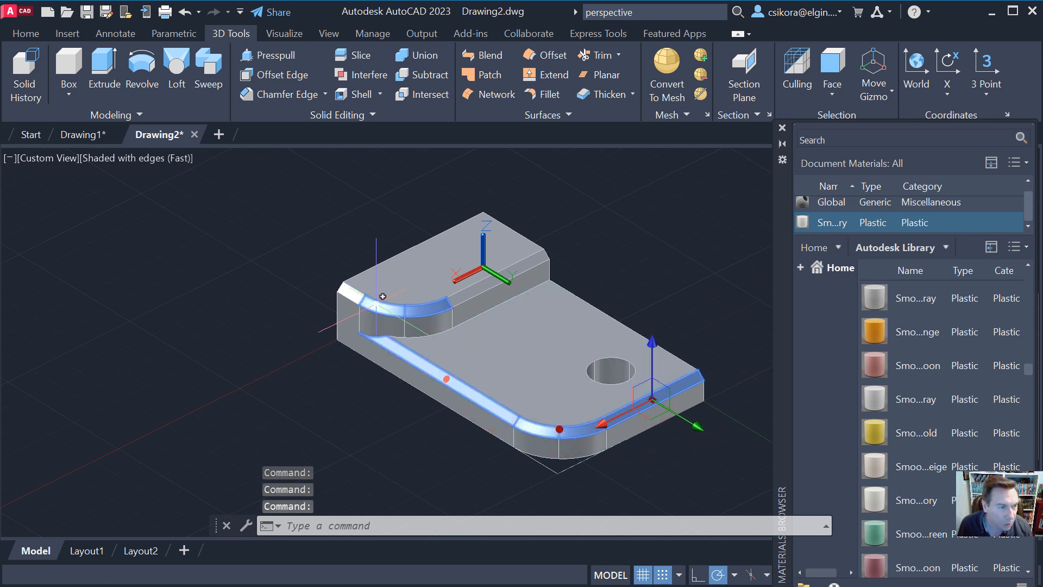
click(350, 291)
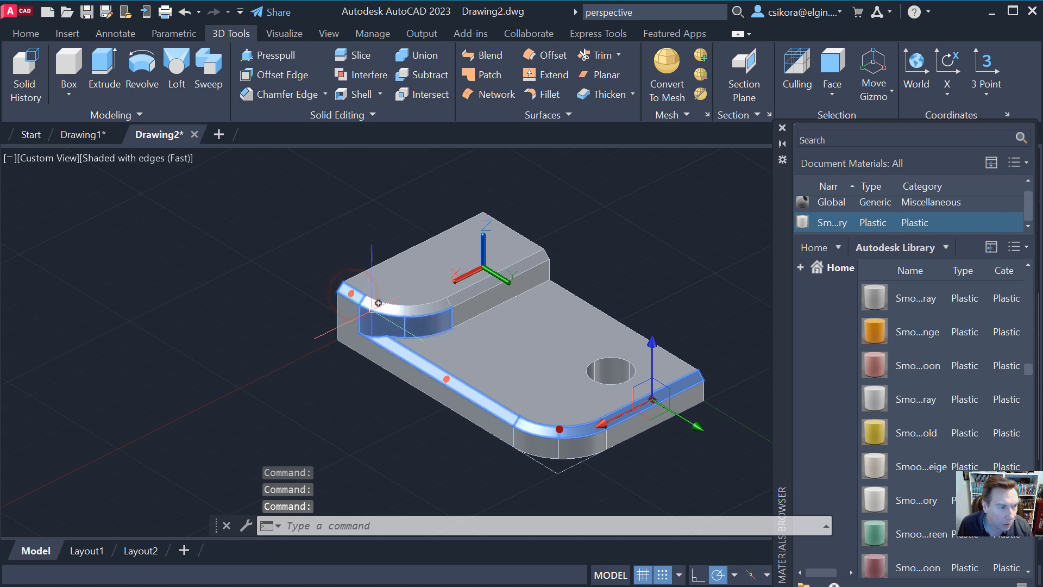
click(383, 306)
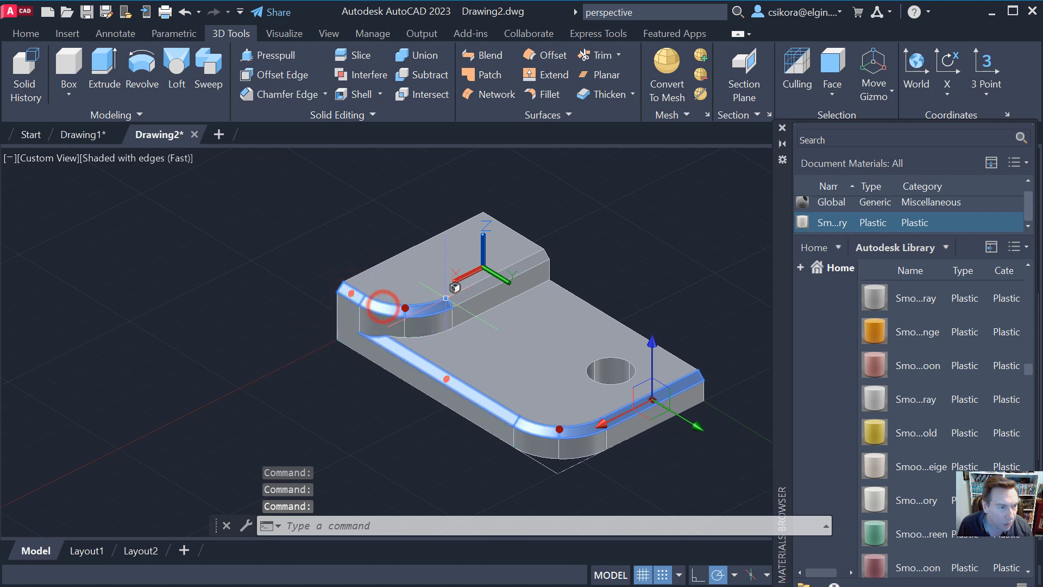
click(621, 370)
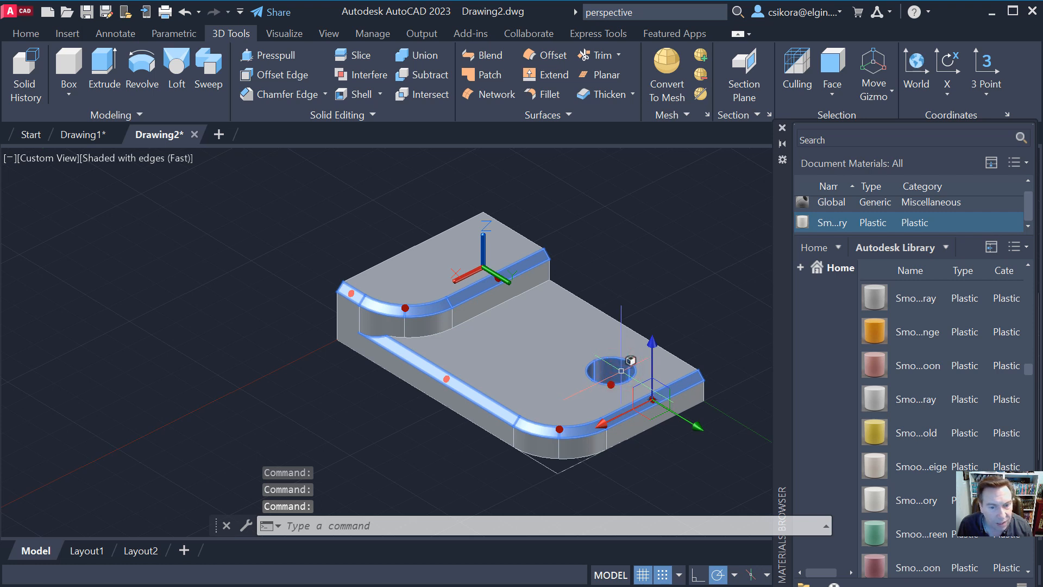
scroll(937, 483, down, 3)
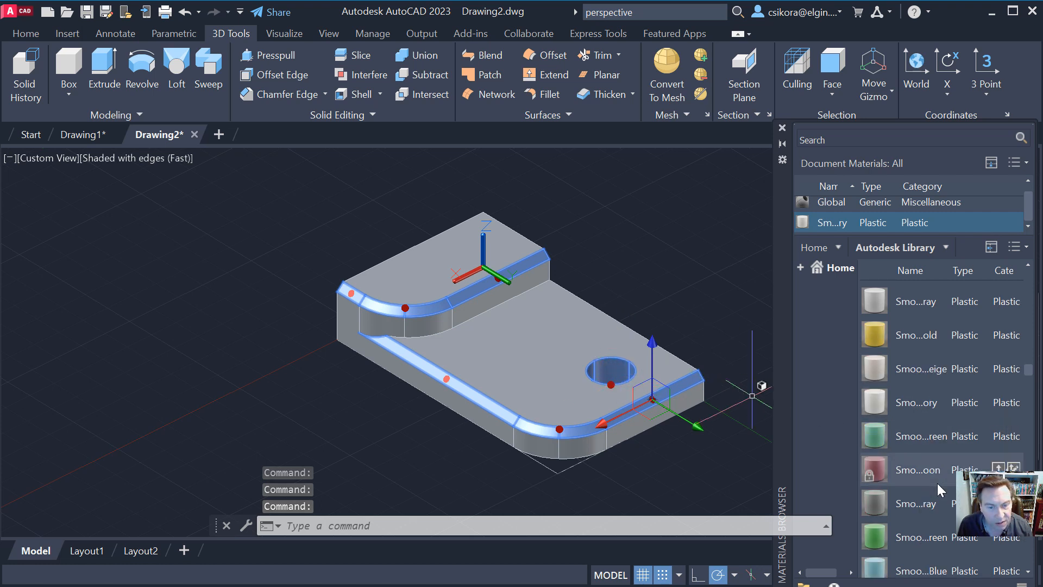
scroll(937, 483, down, 3)
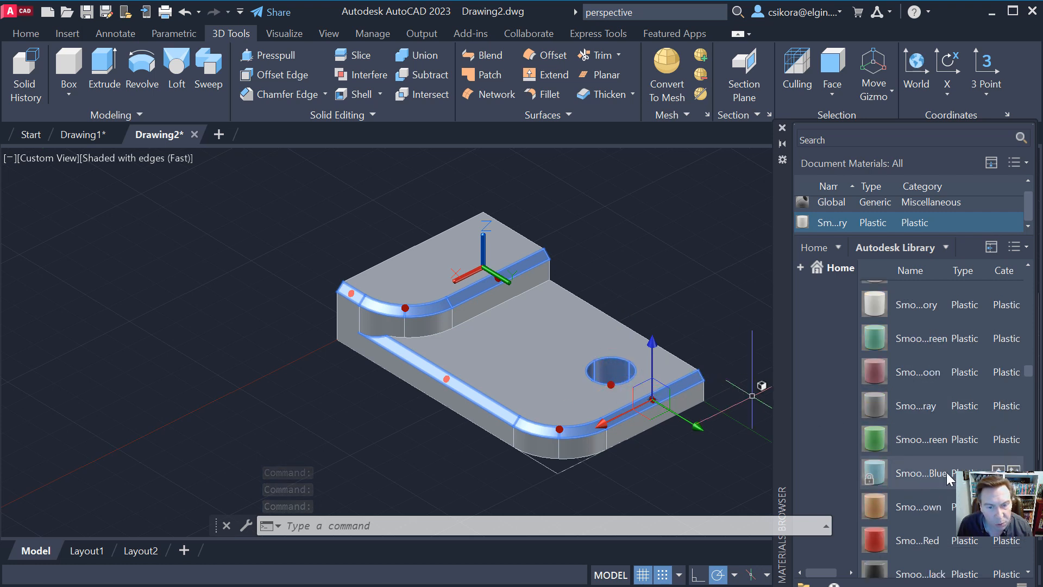
click(986, 477)
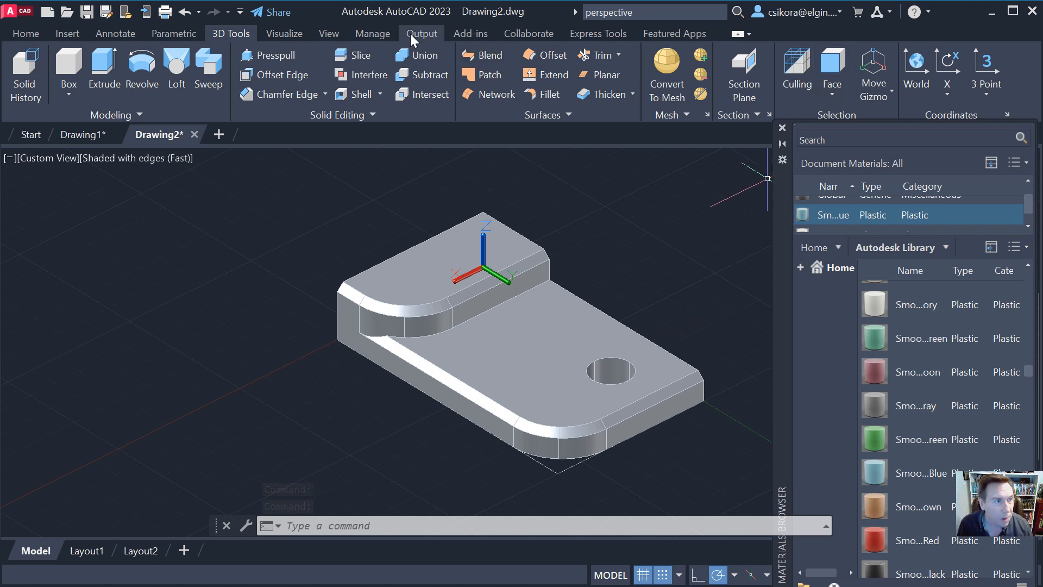
Change the viewport's visual style to Realistic.
click(279, 33)
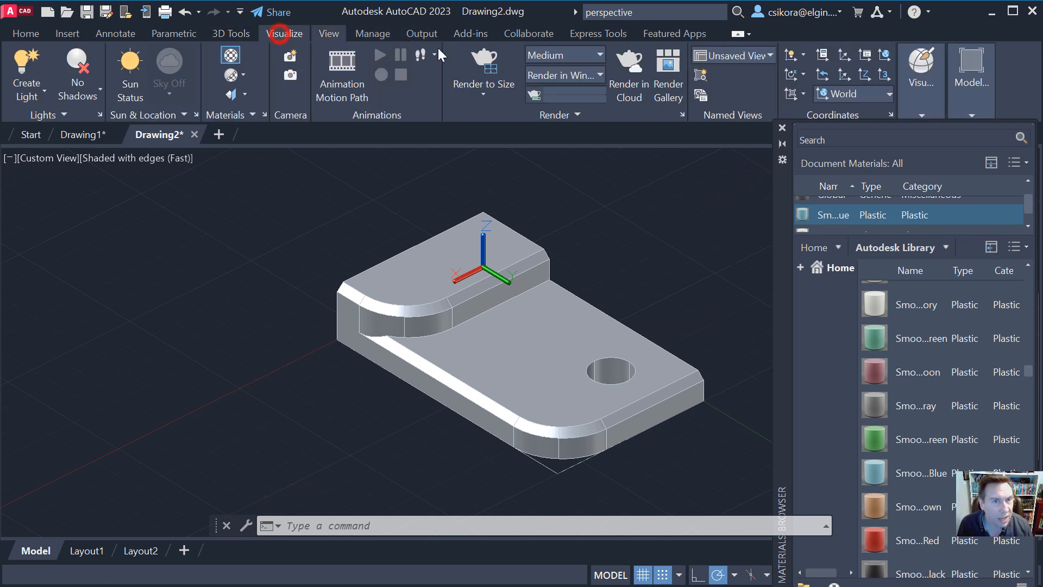
click(915, 102)
click(926, 134)
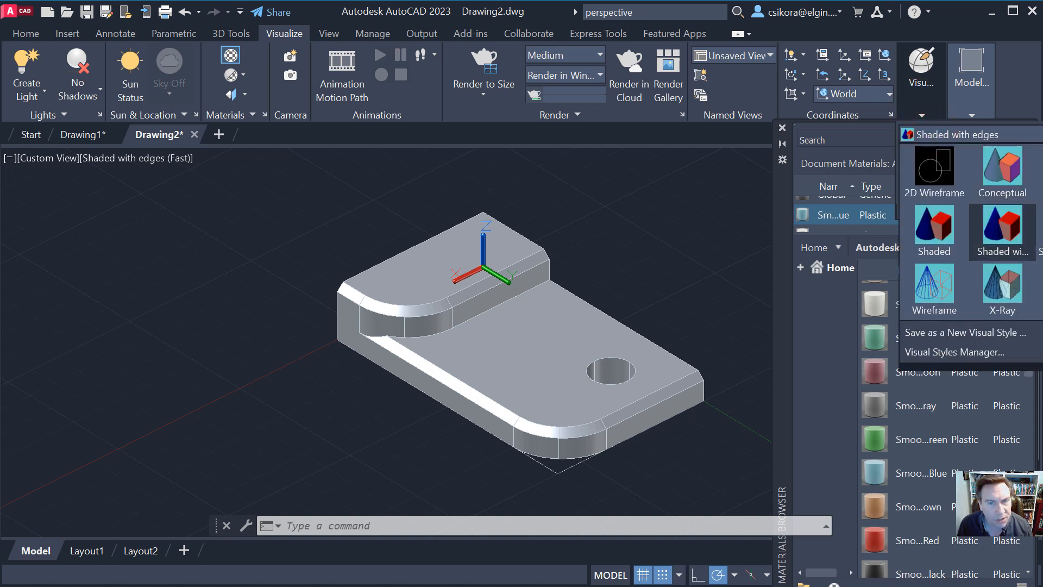
click(1042, 166)
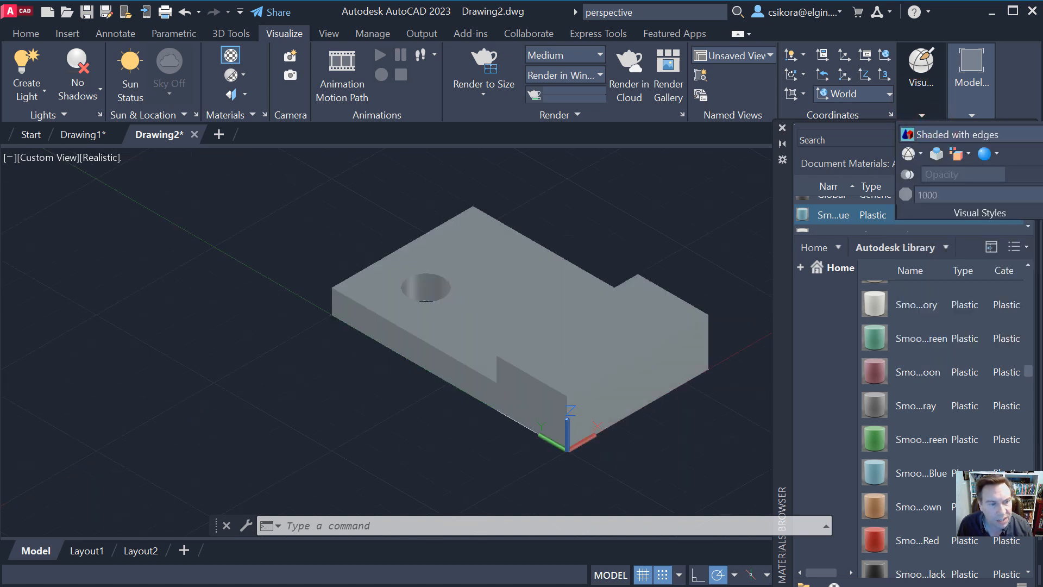
scroll(896, 296, up, 1)
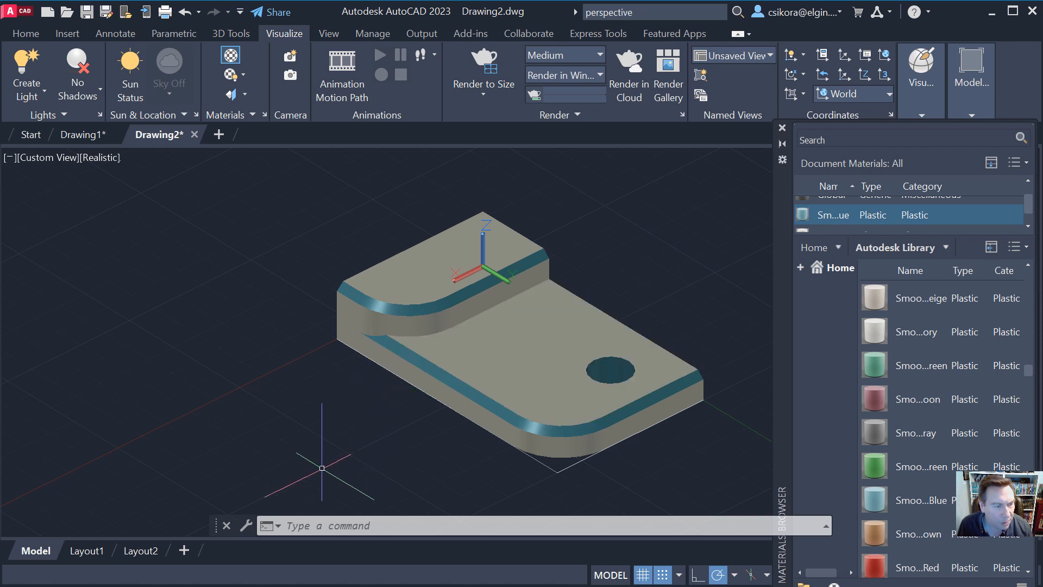
Turn on perspective projection by setting the PERSPECTIVE variable to 1.
click(311, 525)
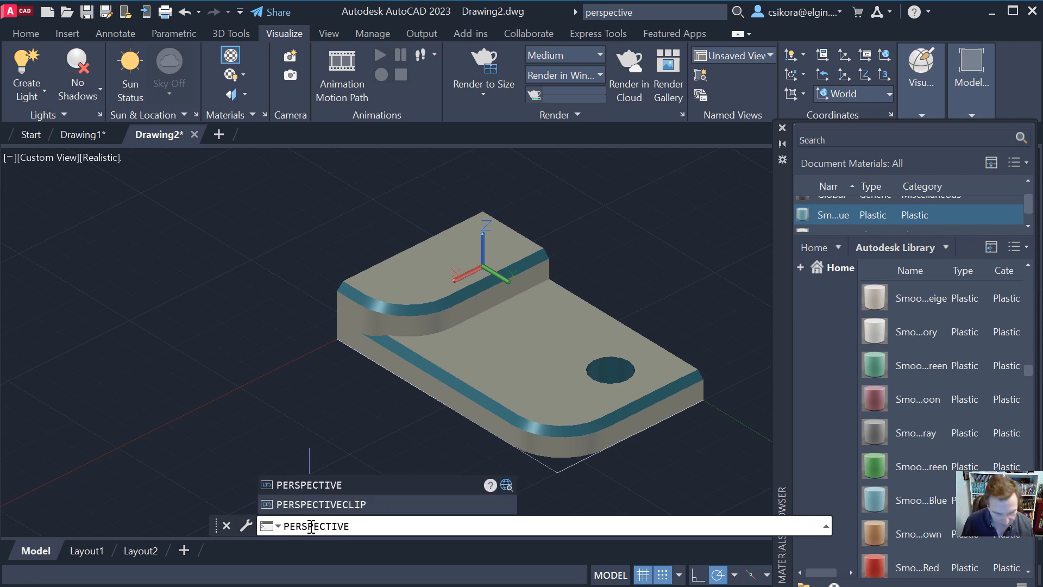
click(338, 484)
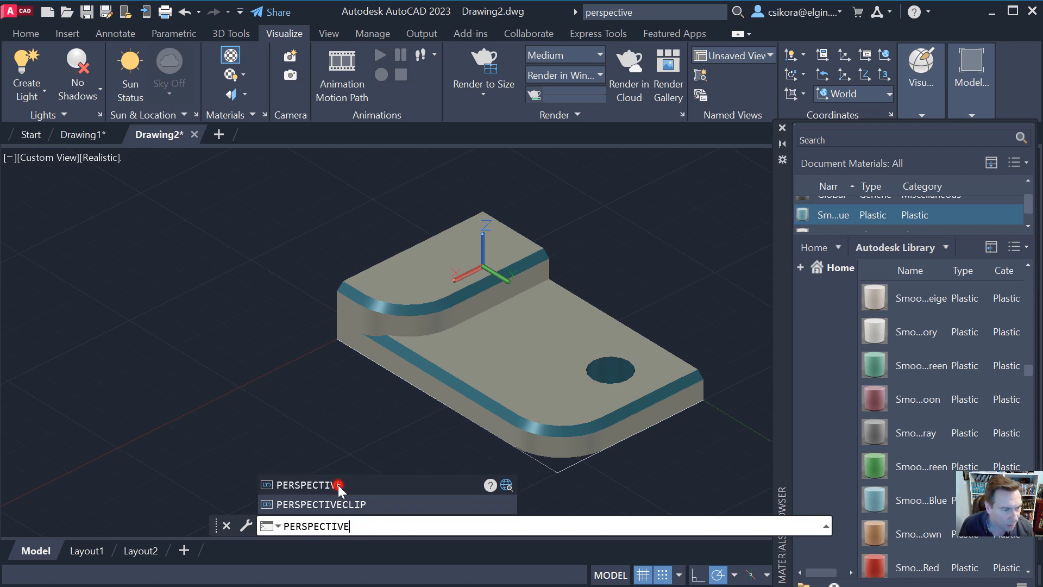
click(581, 525)
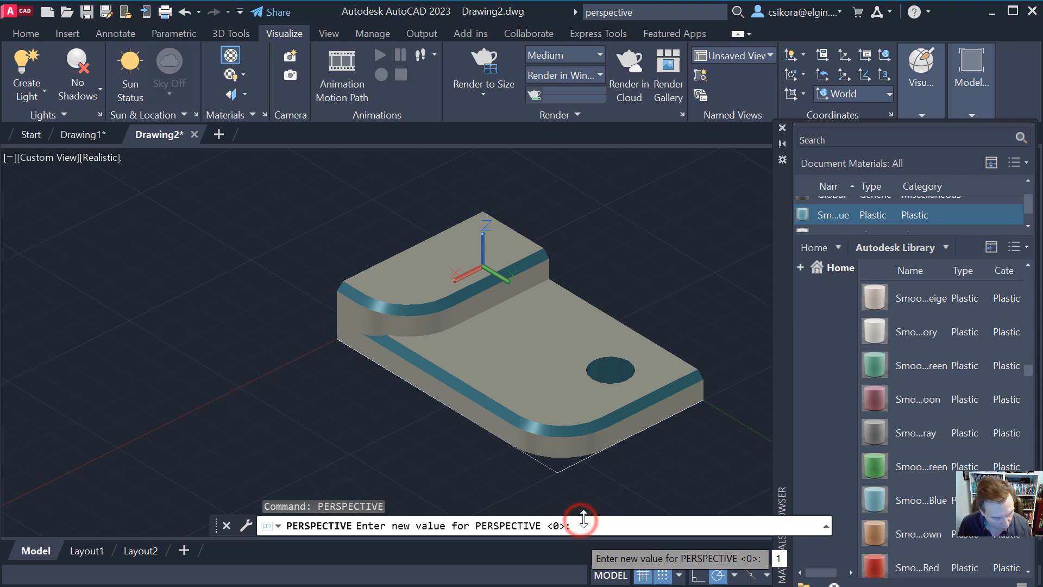
click(586, 527)
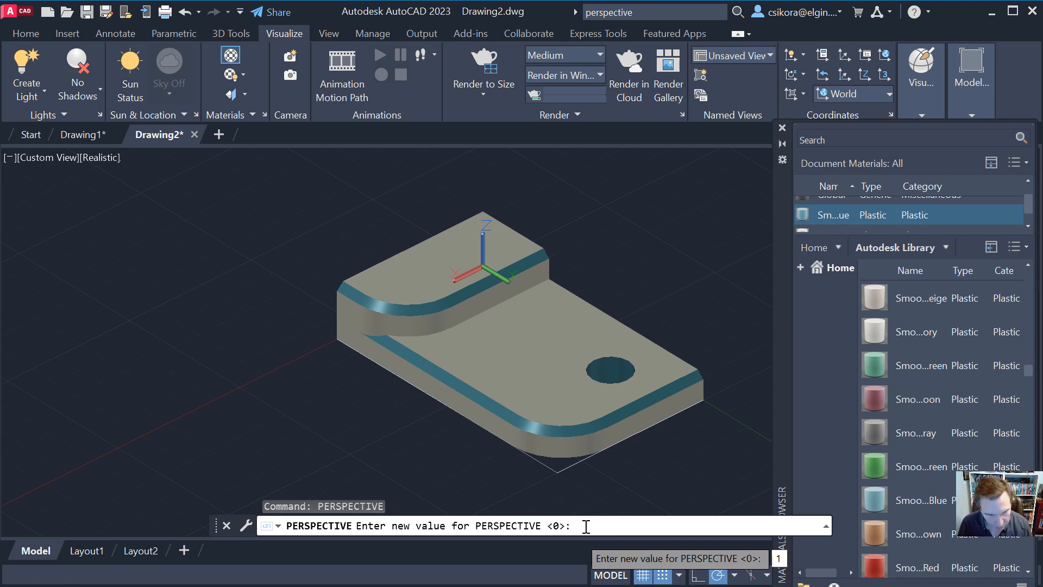
key(Return)
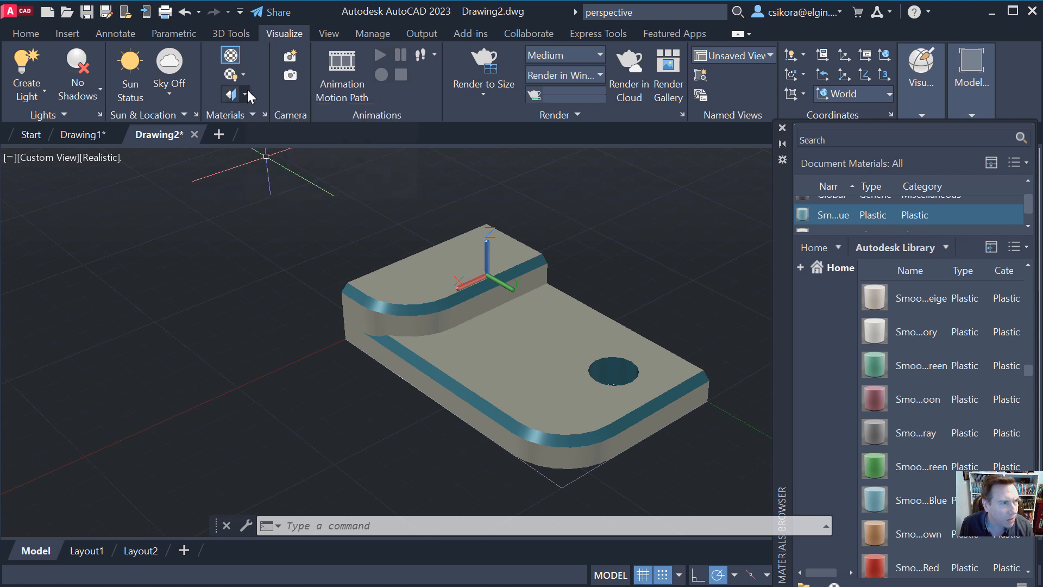
Choose the 1920 x 1080 px Full HDTV render size, then open the Render window and move it over the drawing.
click(484, 95)
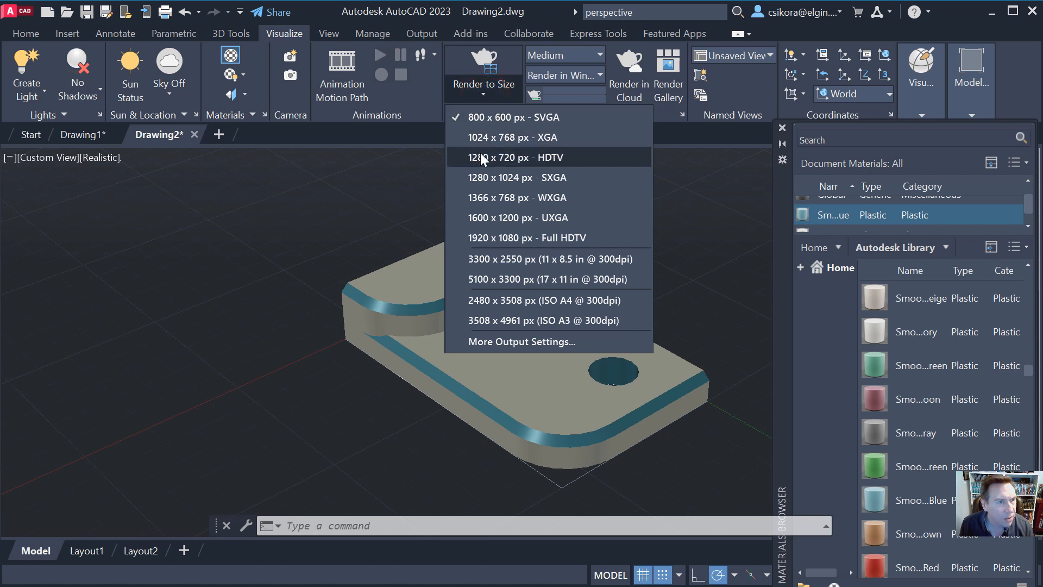
click(499, 238)
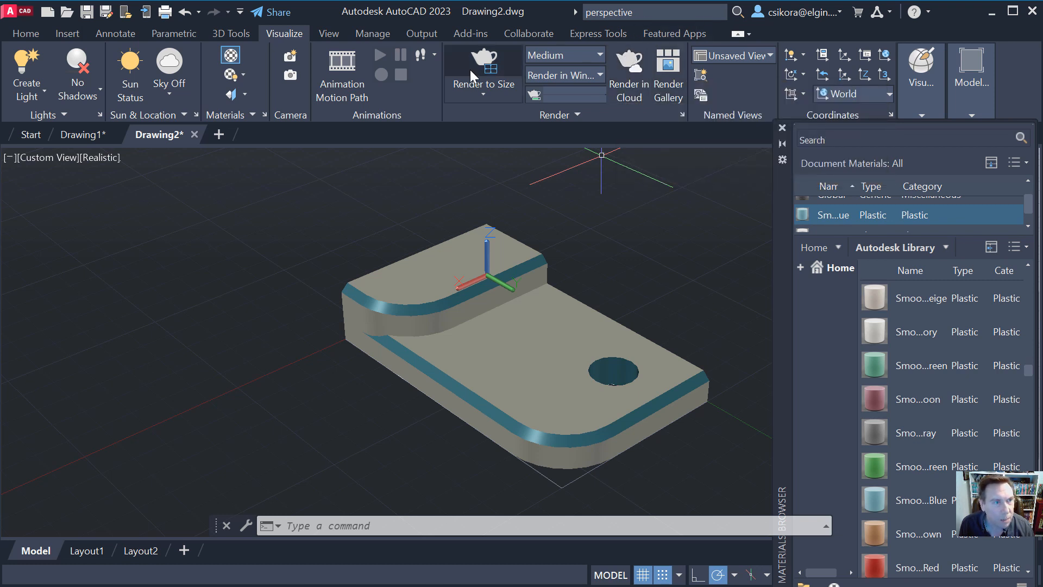
click(562, 112)
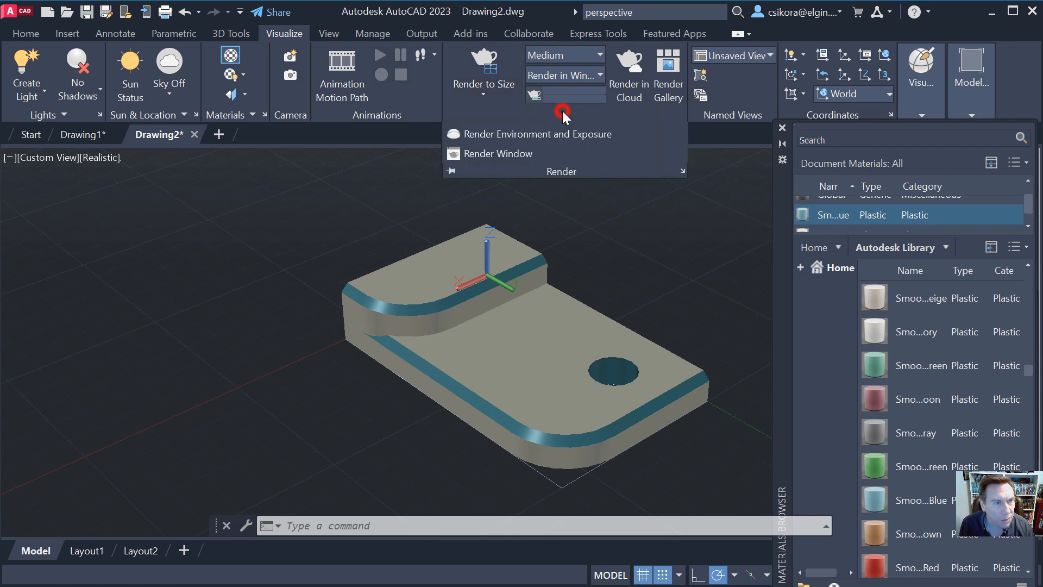
click(513, 151)
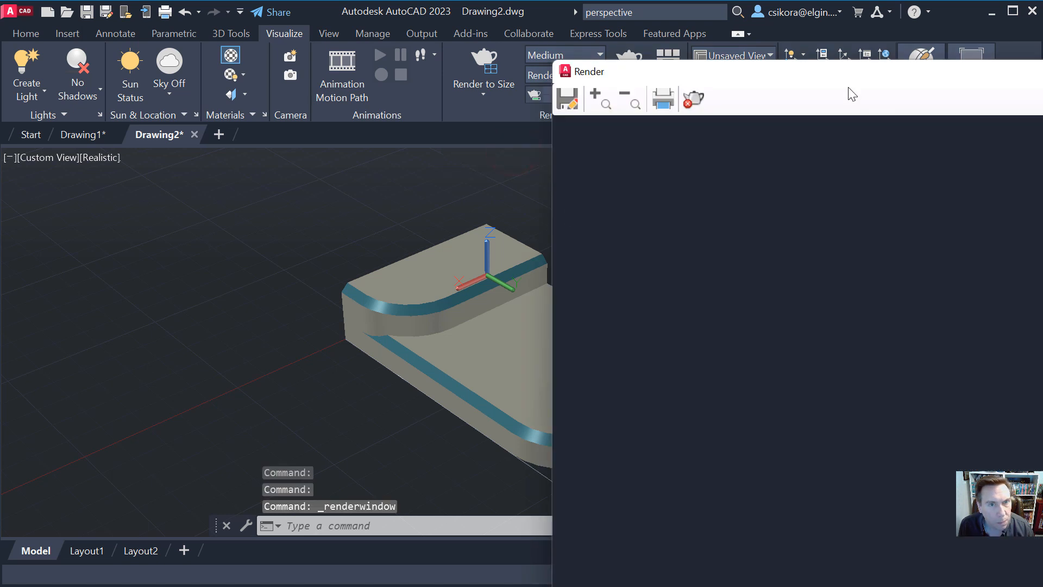
drag(849, 72, 583, 1)
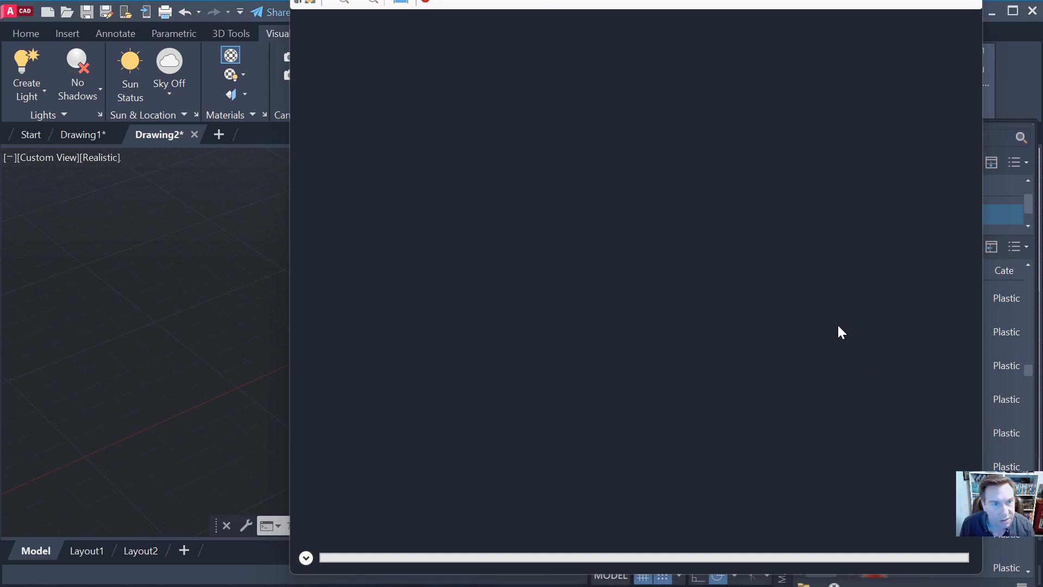
Switch to Task Manager, expand its details to check CPU performance, and return to the AutoCAD drawing.
key(ctrl+shift+Escape)
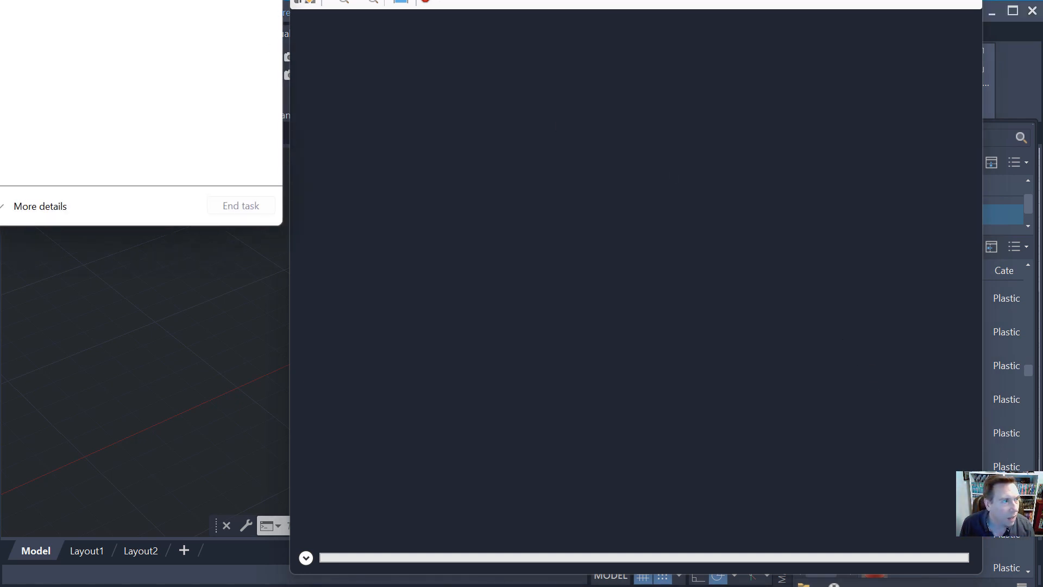
click(28, 207)
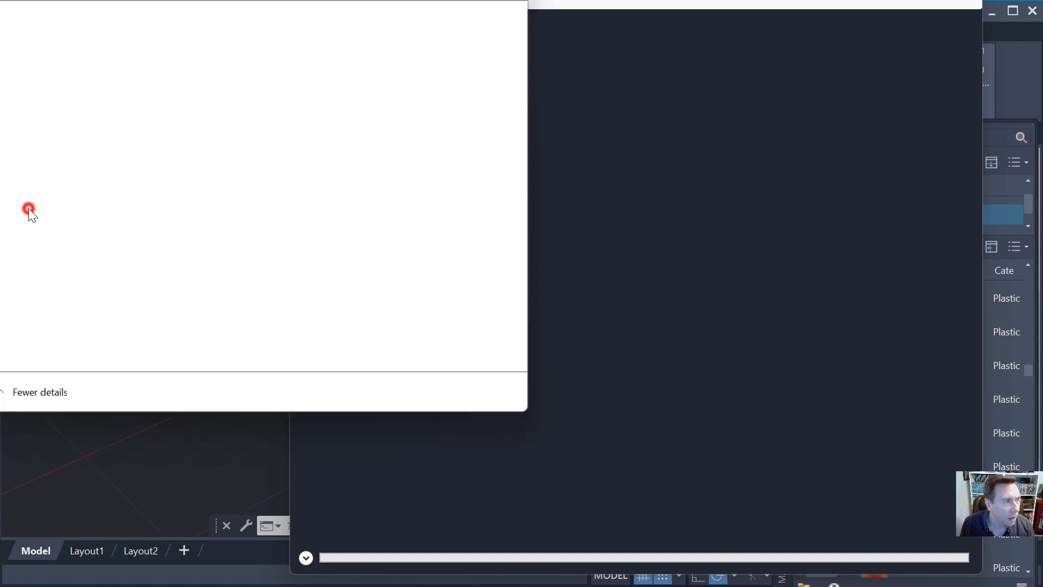
click(62, 2)
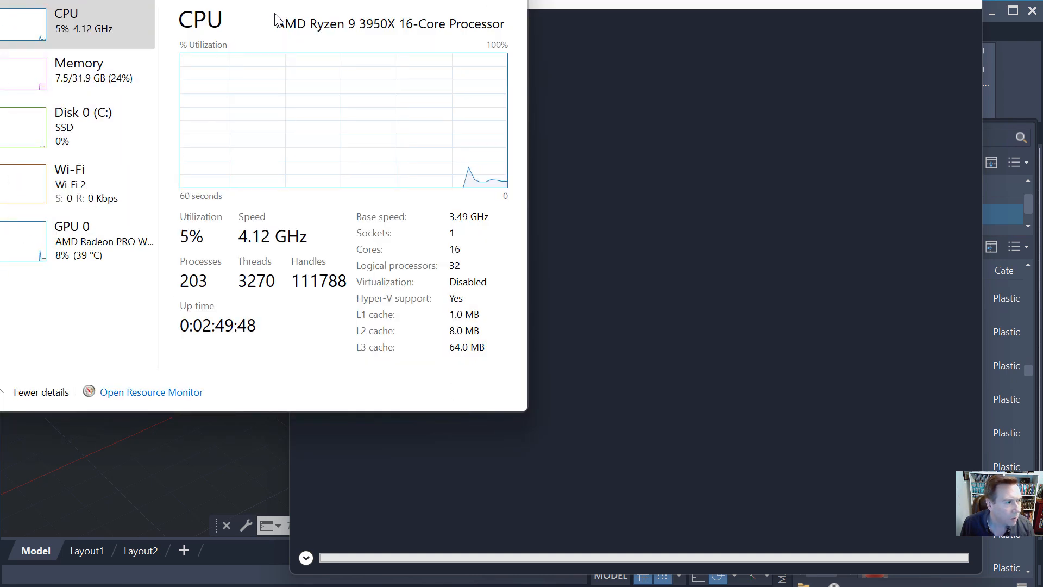
drag(380, 0, 1042, 33)
click(968, 1)
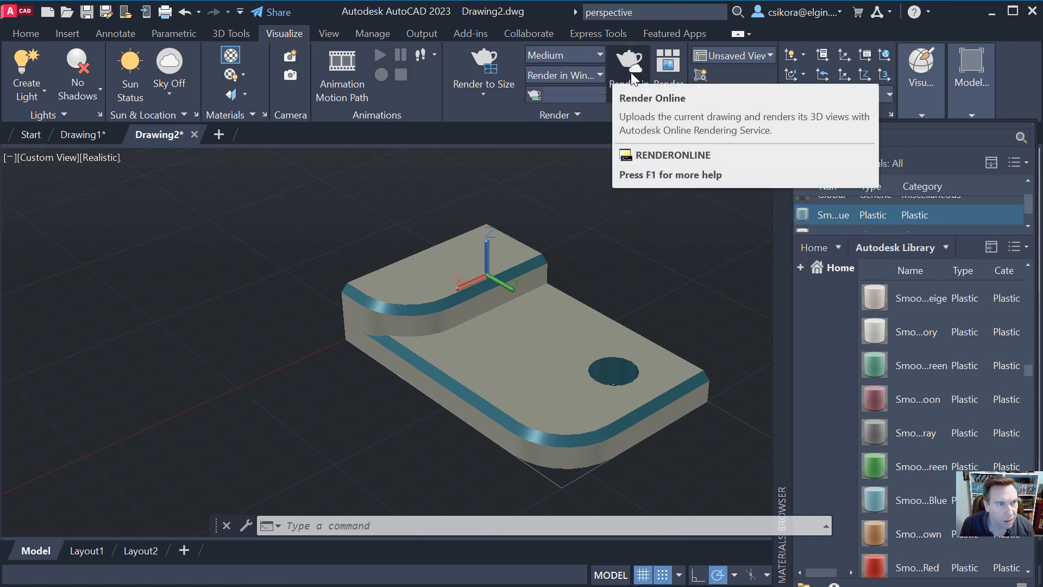
Set the render destination to Window.
click(588, 75)
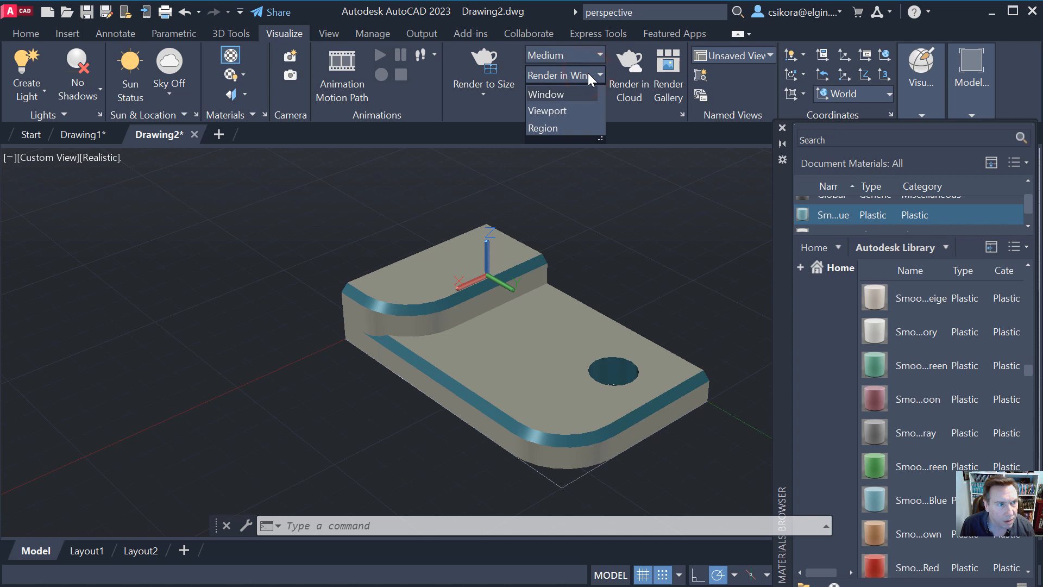
click(588, 74)
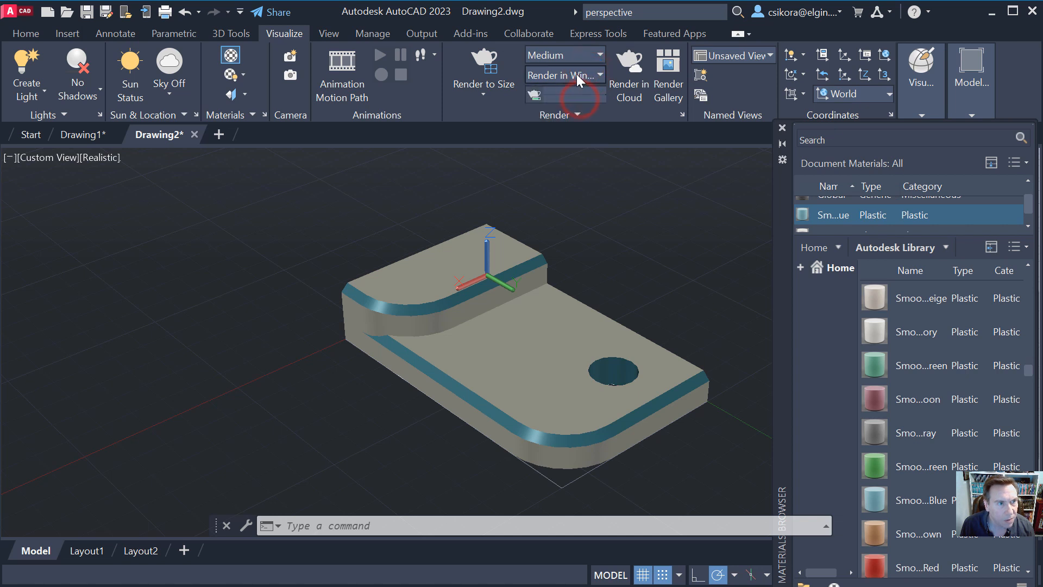
Set the render quality preset to Low and open the Render Presets Manager.
click(598, 55)
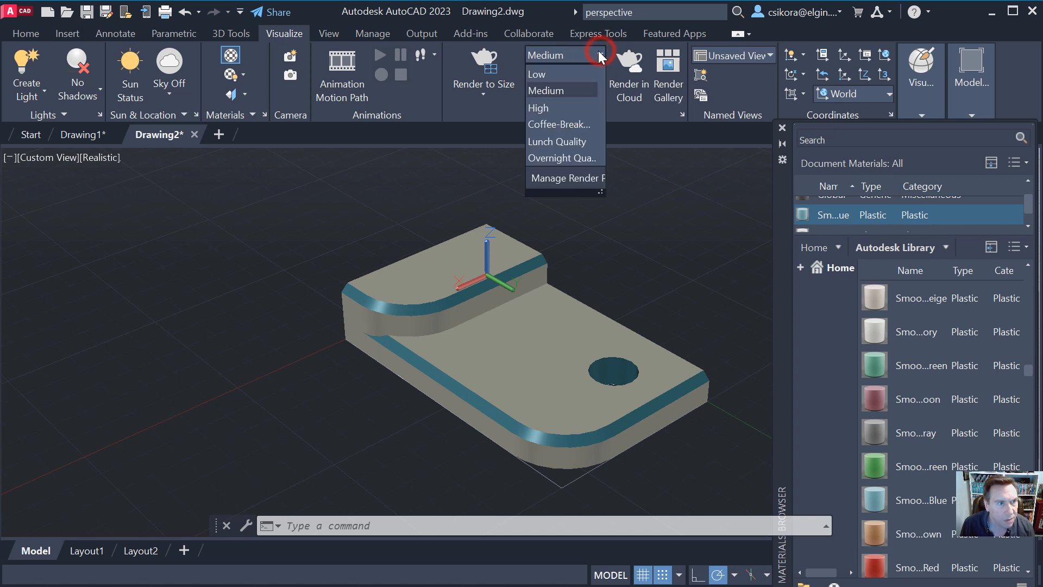
click(571, 71)
click(676, 115)
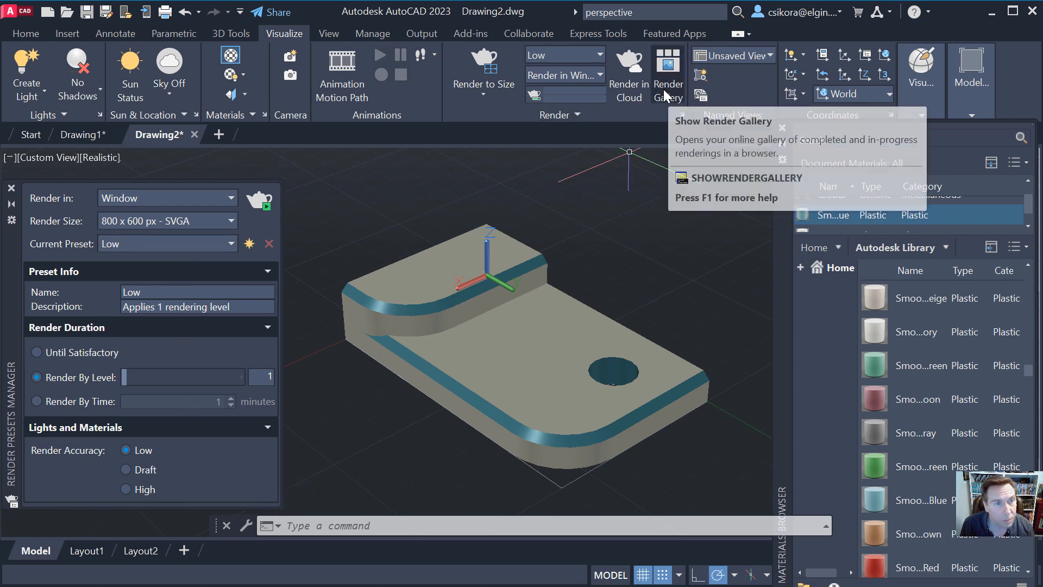
Start a cloud rendering of all model views with e-mail notification, saving the drawing as Drawing2.dwg in Documents when required.
click(634, 93)
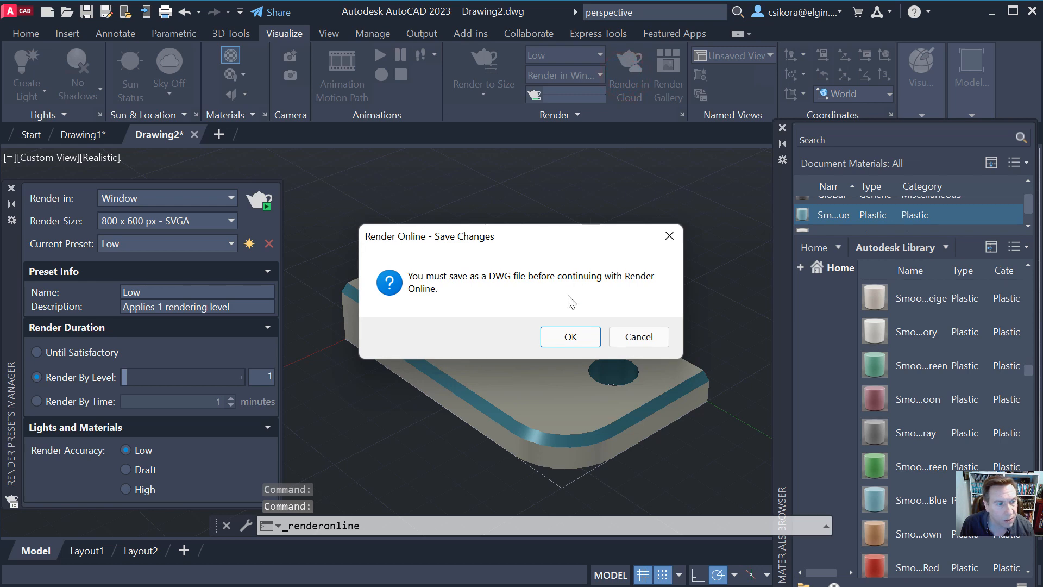
click(570, 338)
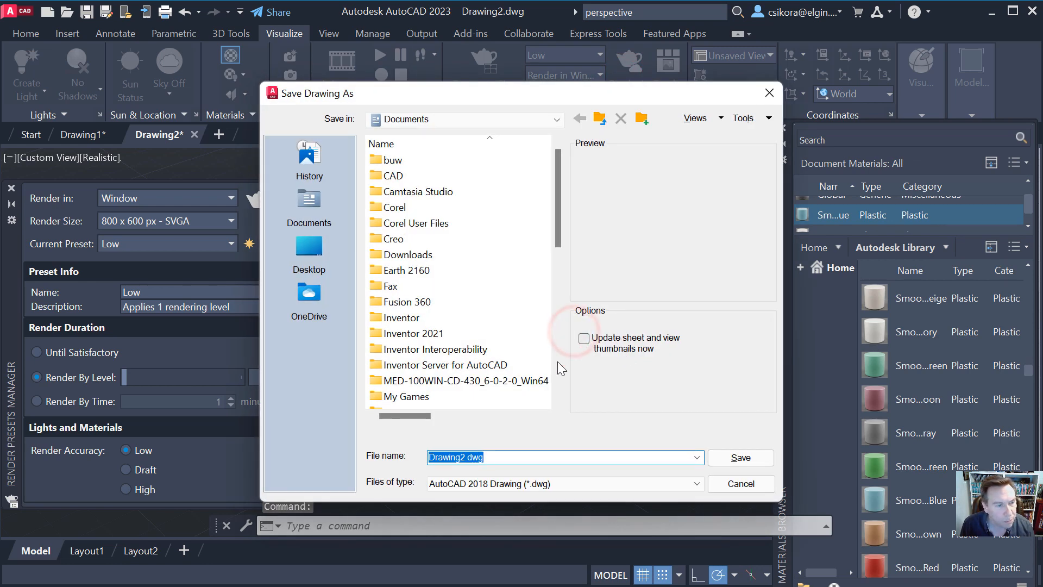
click(726, 459)
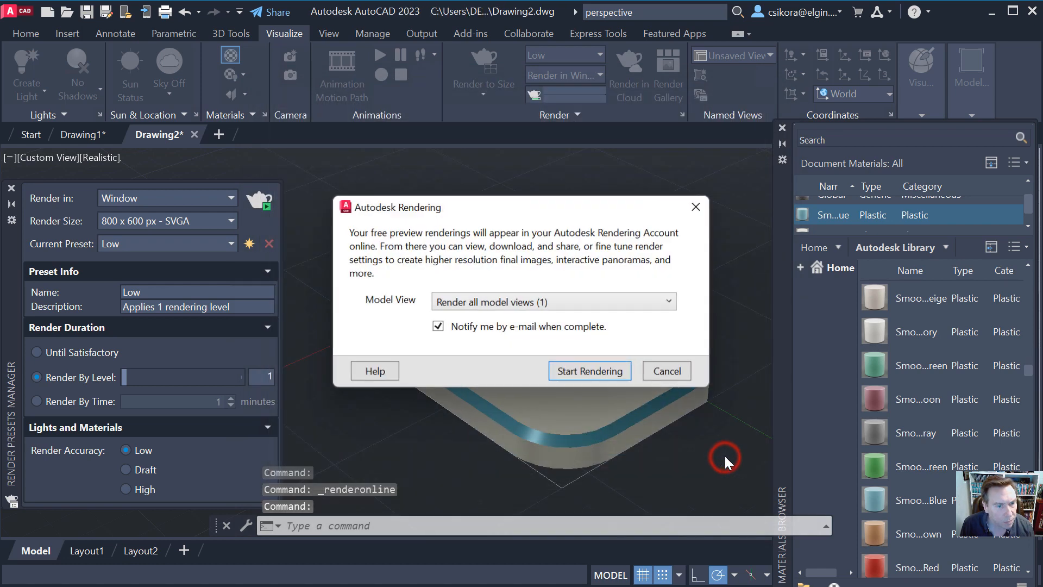
click(608, 372)
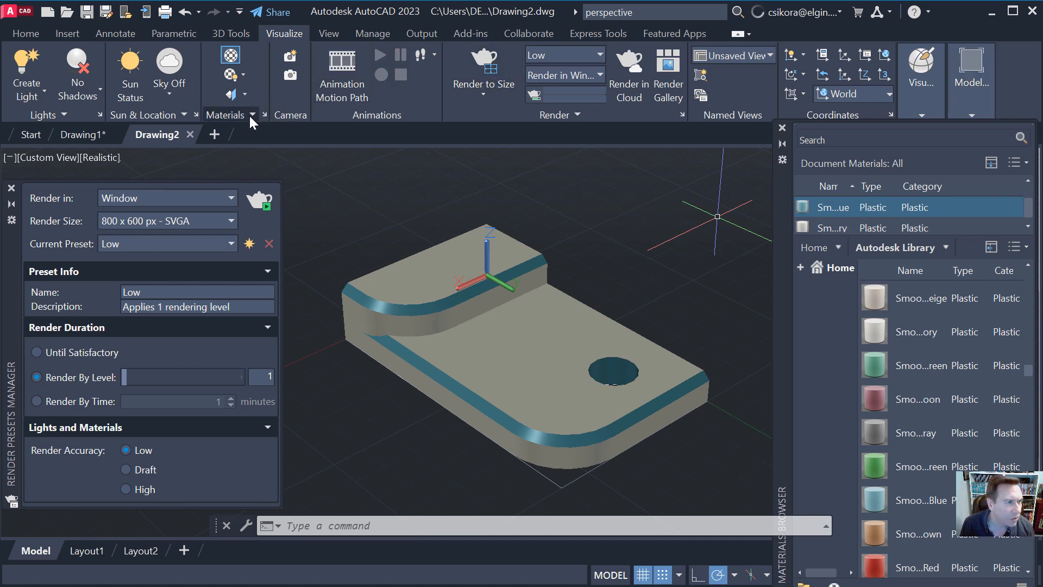
Look at the Materials Editor and the Render window, closing each one again.
click(264, 114)
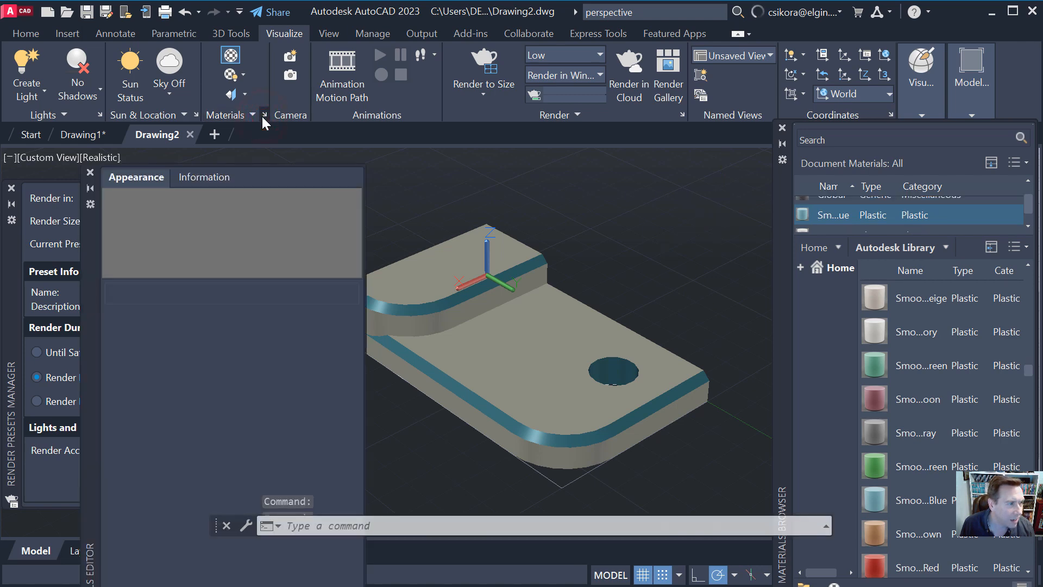
click(90, 172)
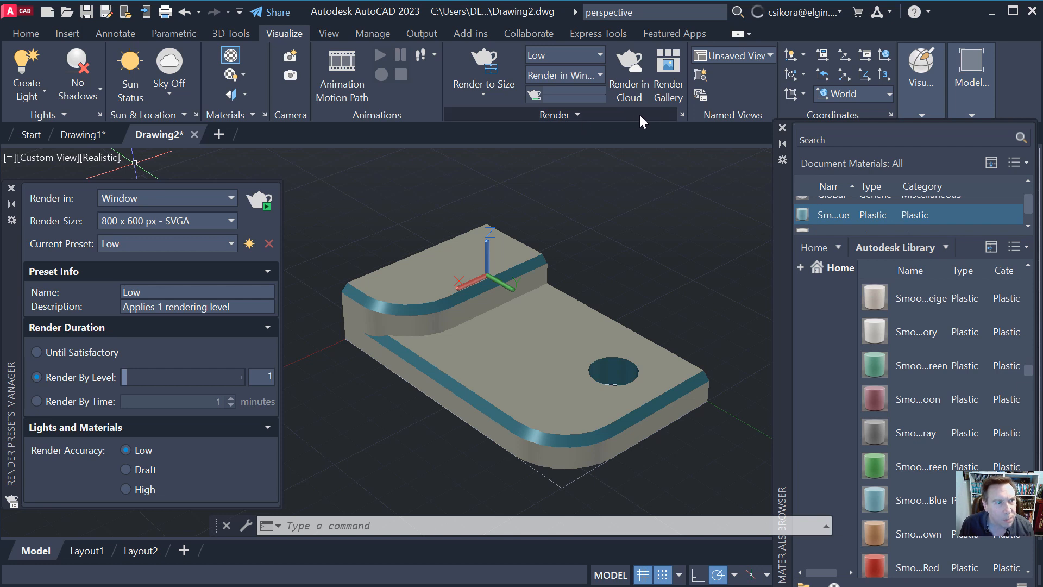
click(573, 114)
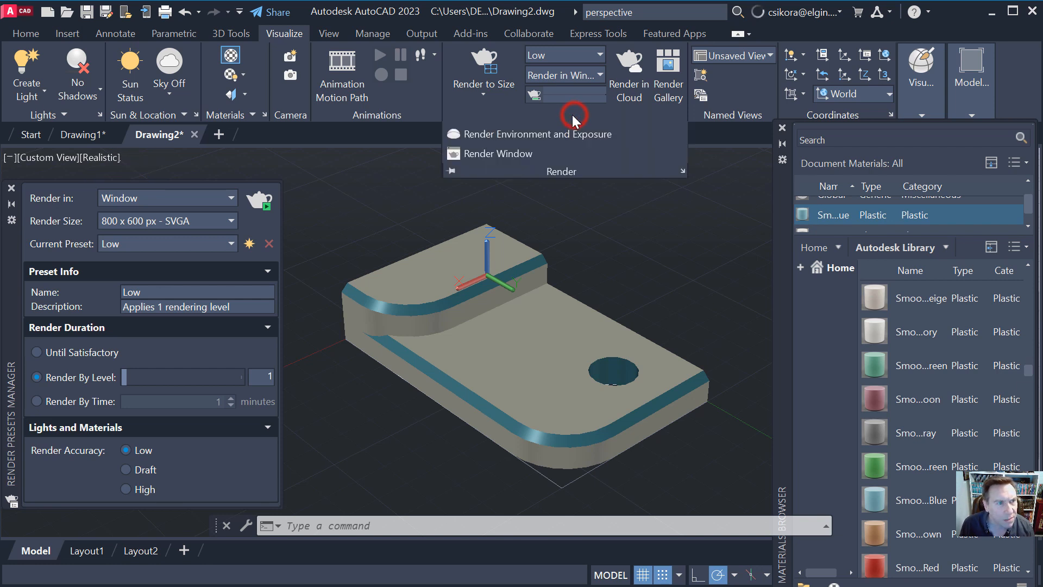
click(511, 152)
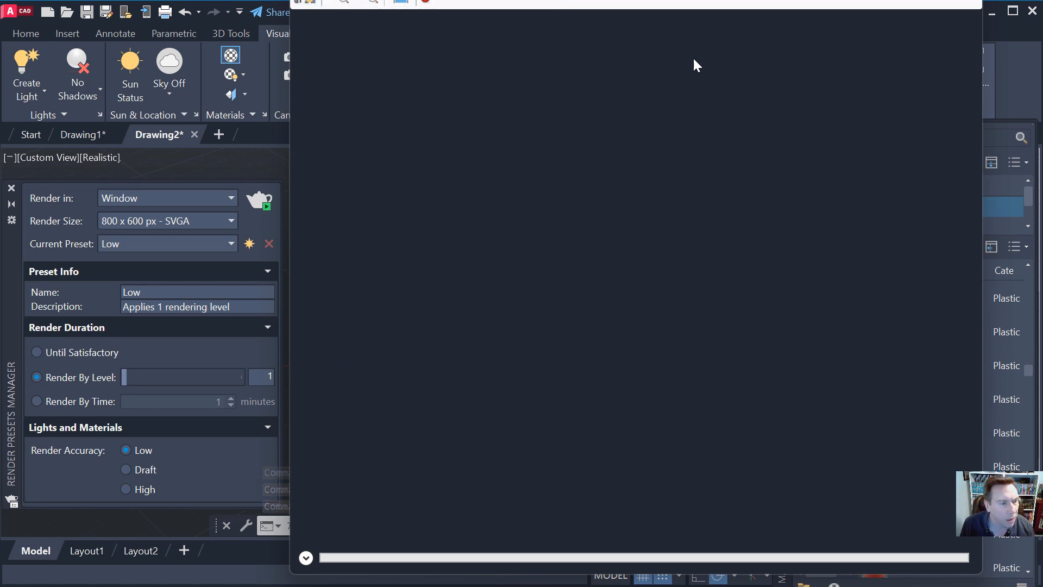
click(967, 0)
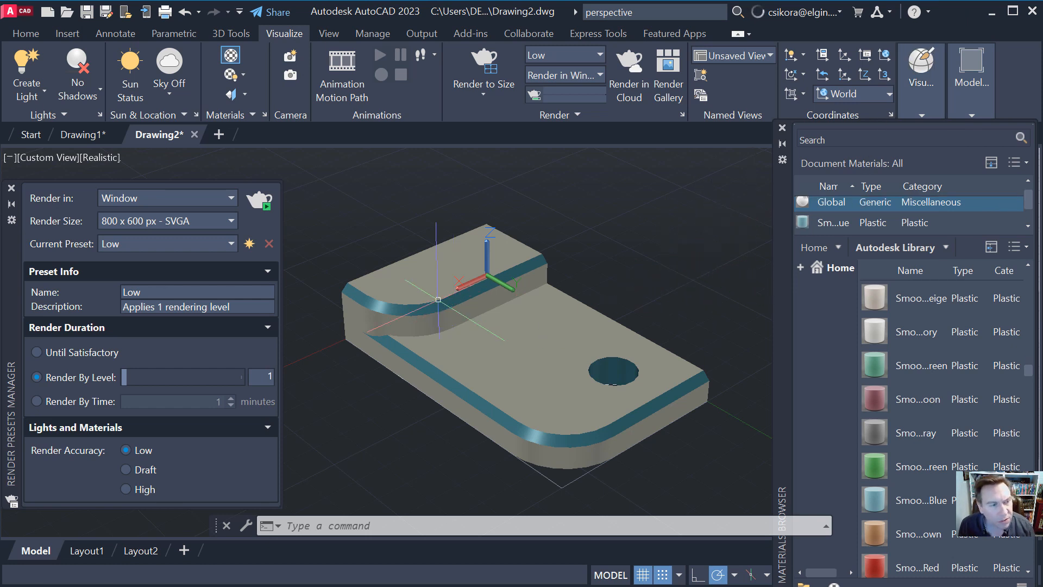
Clear any selection on the model and close the Render Presets Manager.
ctrl+click(381, 294)
key(Escape)
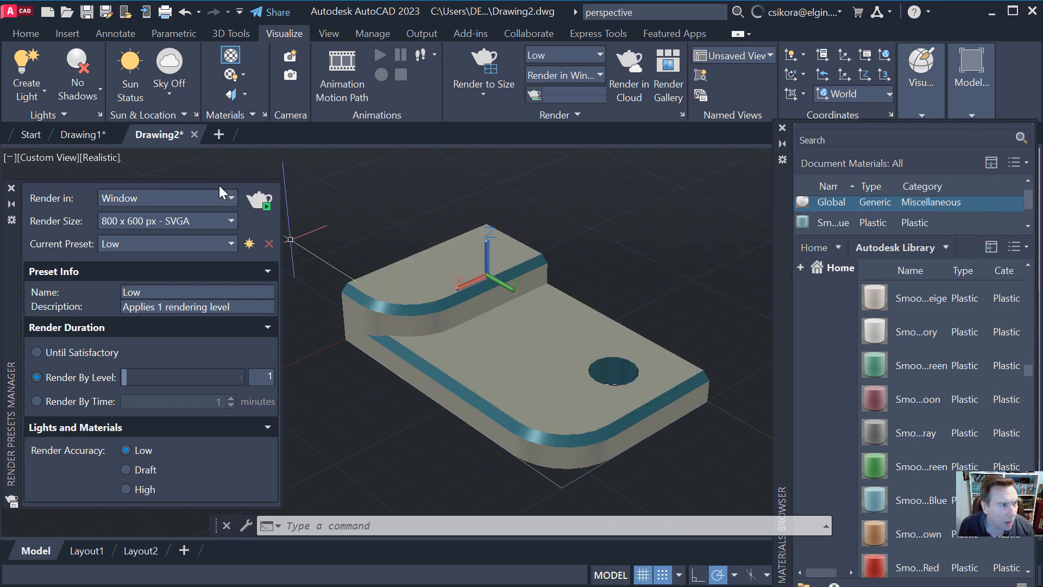
click(12, 188)
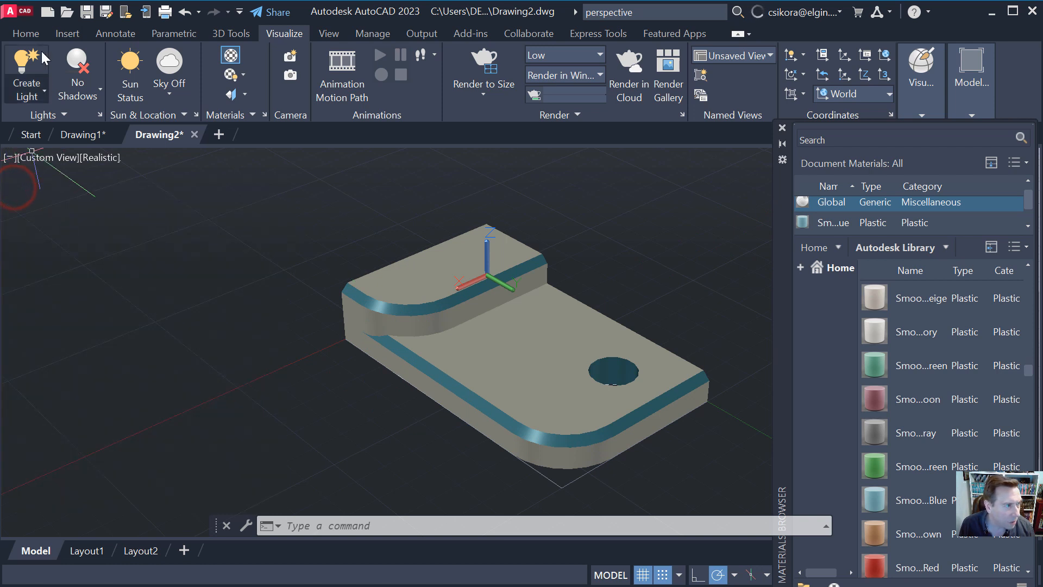
Start exporting the drawing to PDF and name the file E1.pdf in the Documents folder.
click(26, 35)
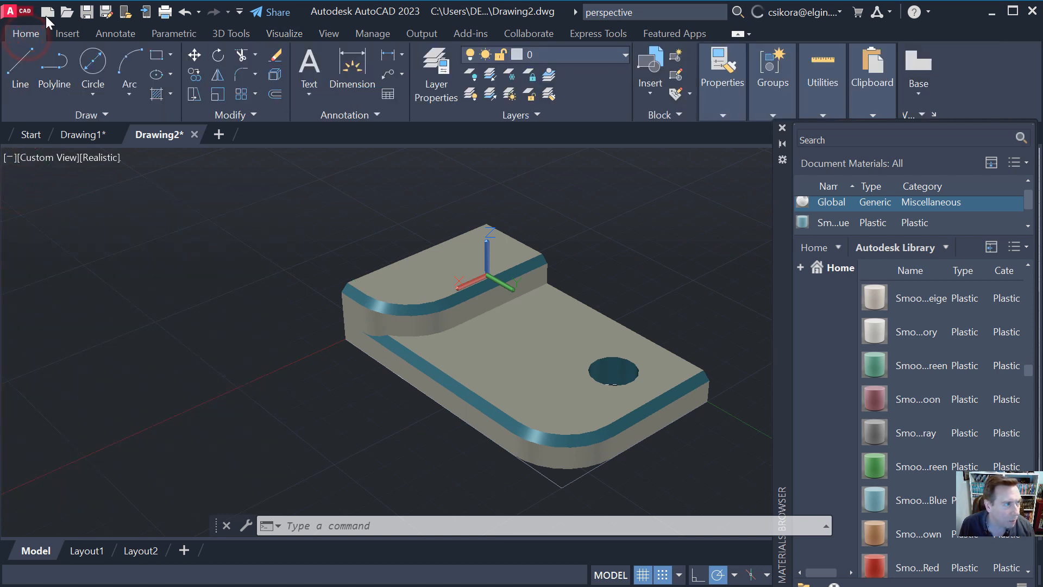
click(21, 11)
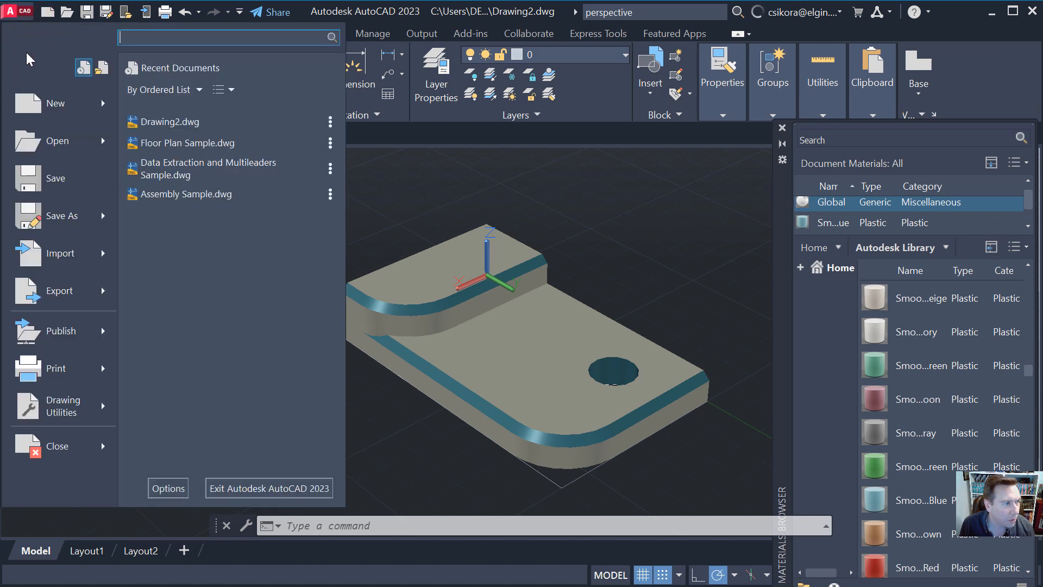
mouse_move(89, 302)
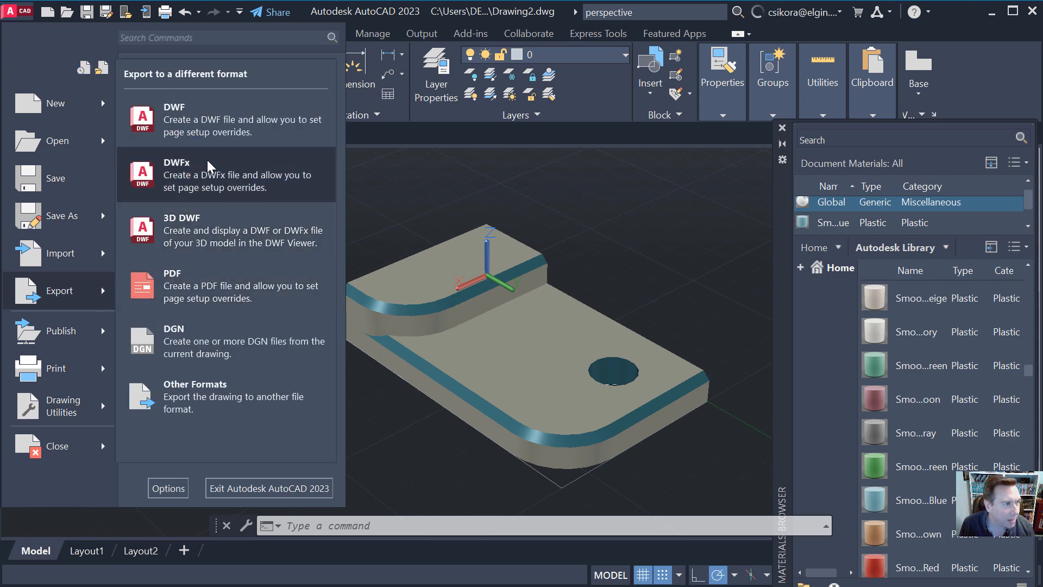
click(197, 292)
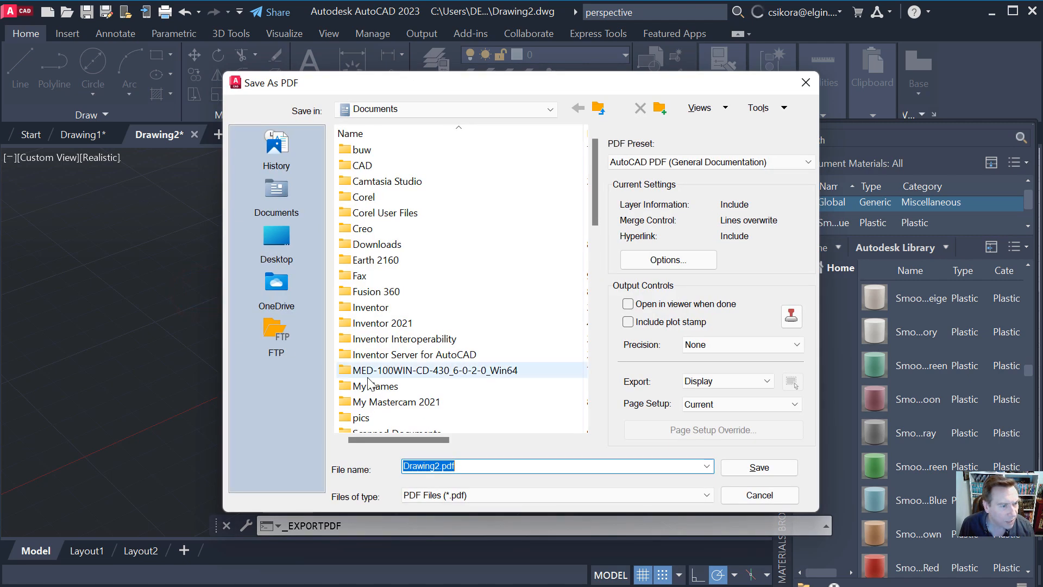
click(438, 467)
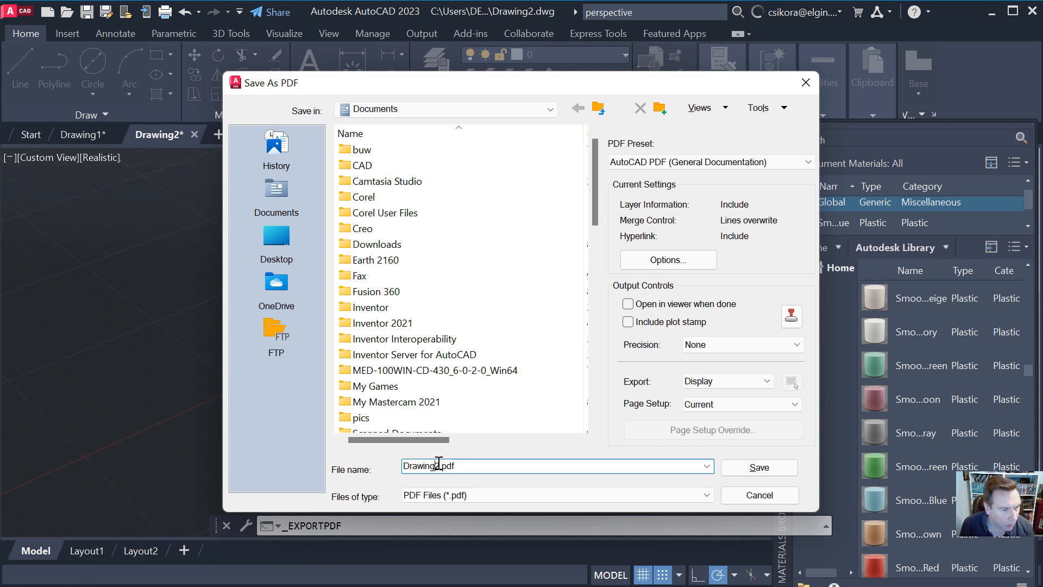
double_click(437, 465)
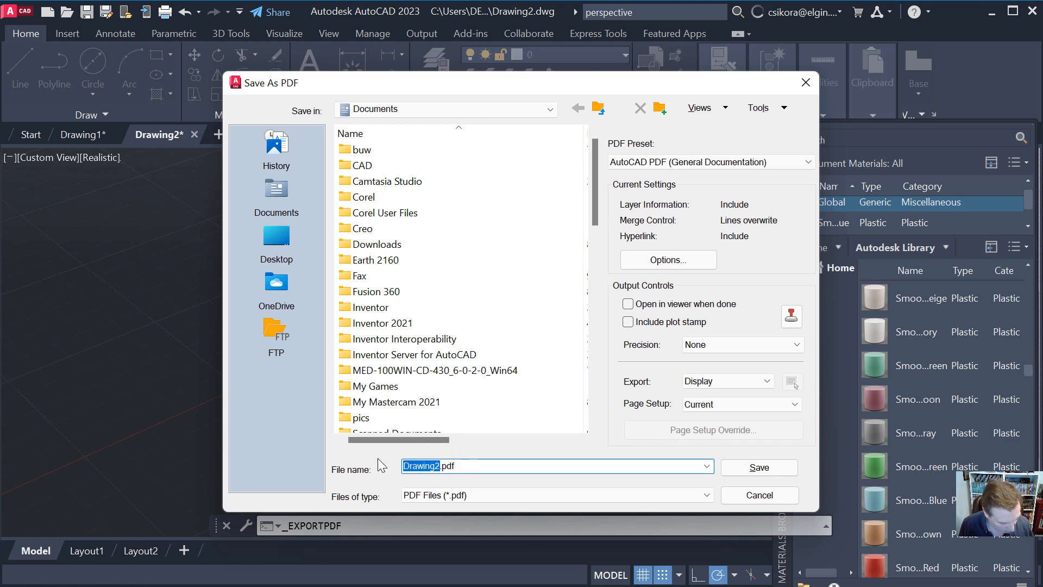
text(E1)
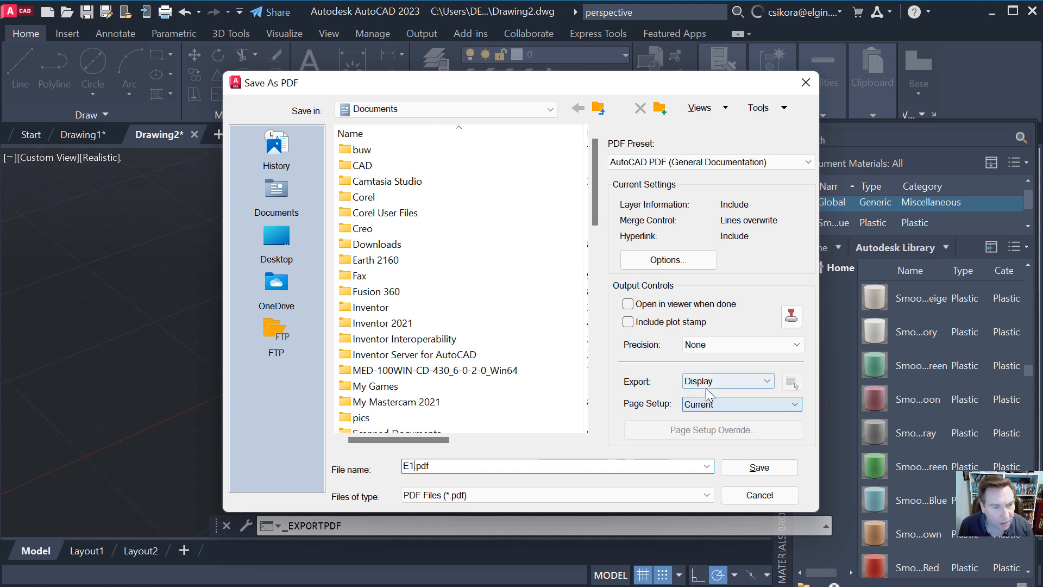
Set the PDF export area to Extents with the Current page setup and save the file.
click(705, 381)
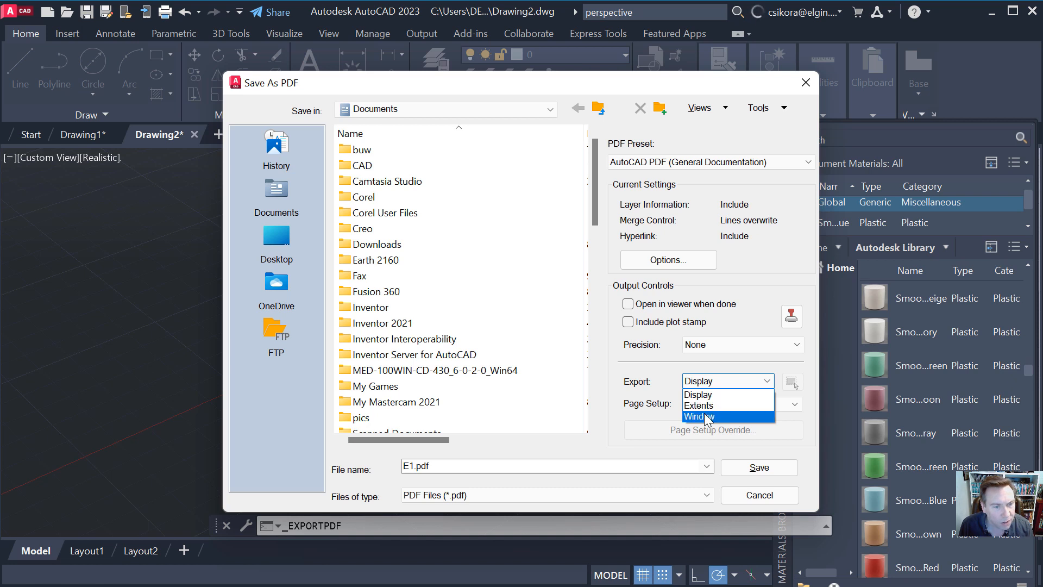
click(703, 405)
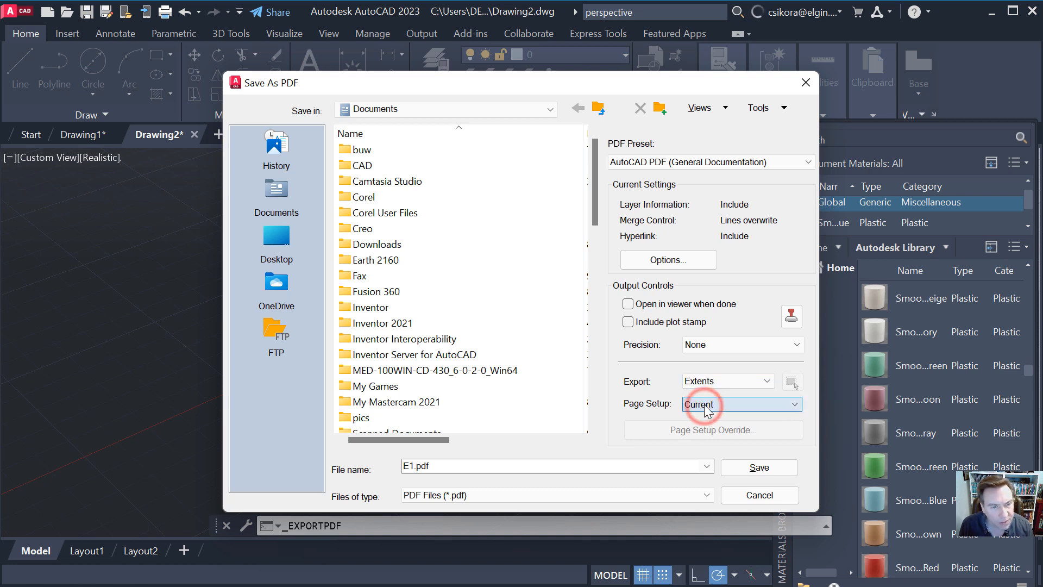
click(705, 408)
click(705, 414)
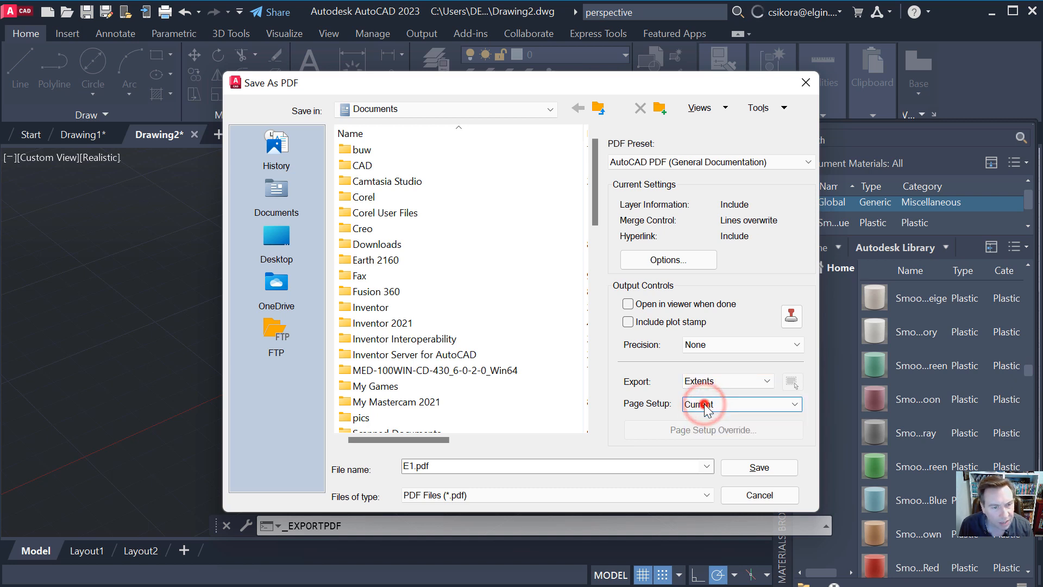
click(739, 471)
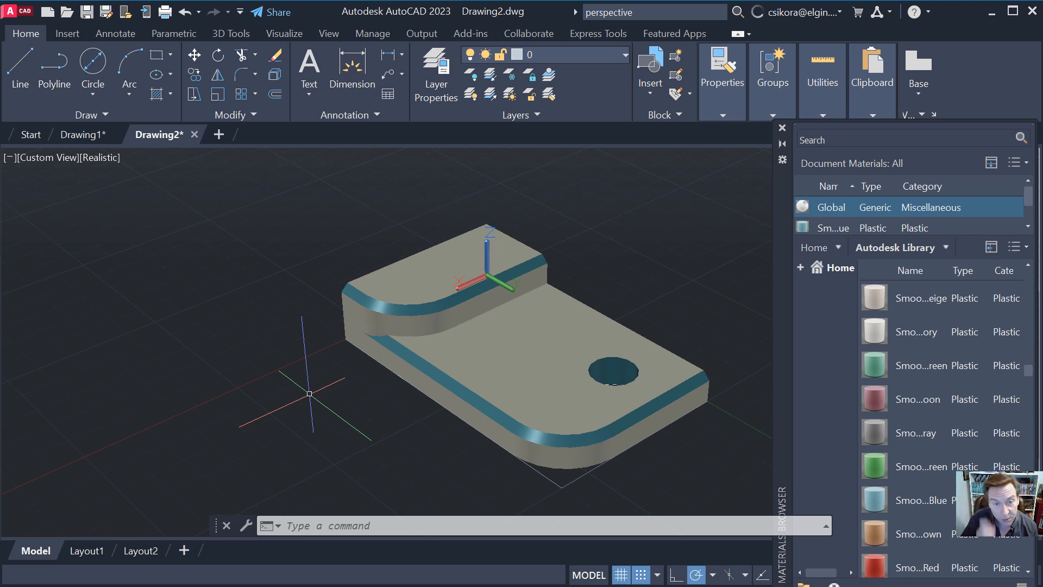
Close the Materials Browser and review the plot and publish details of the PDF export.
click(782, 129)
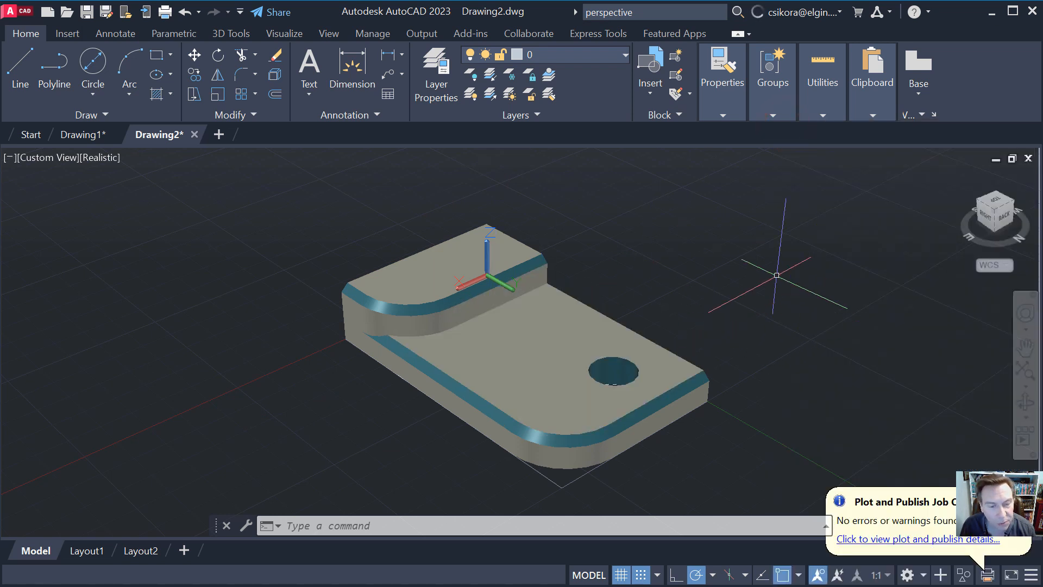
click(924, 541)
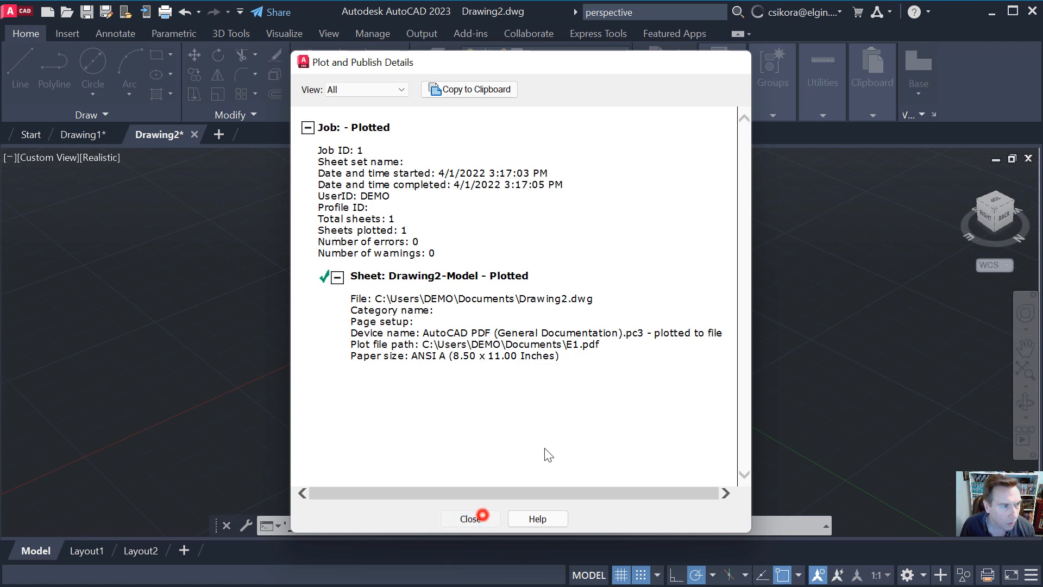
click(471, 518)
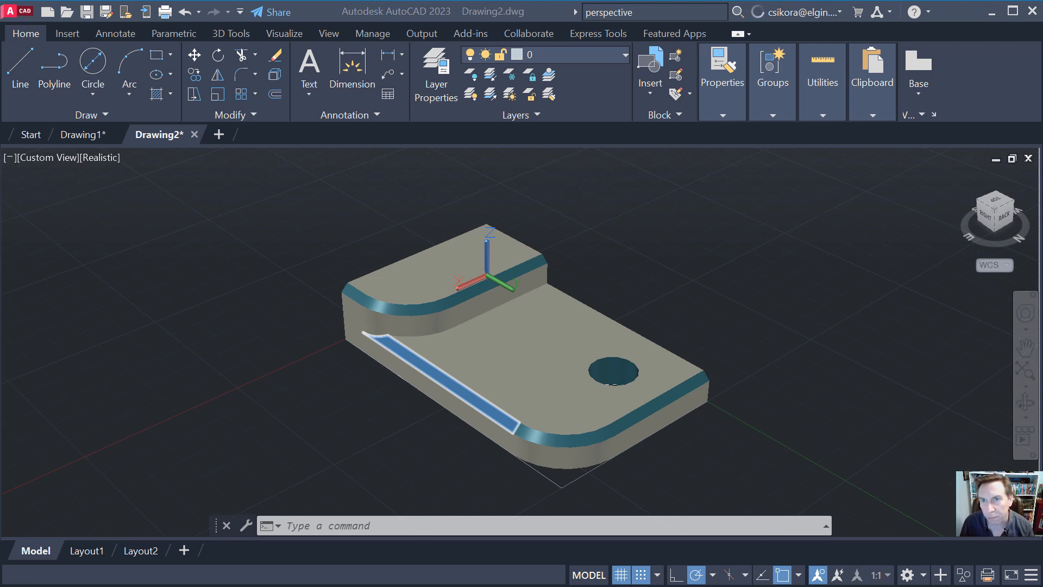
Switch to the Chrome browser over the drawing and go to vertanux1.com.
drag(970, 63, 202, 86)
click(288, 108)
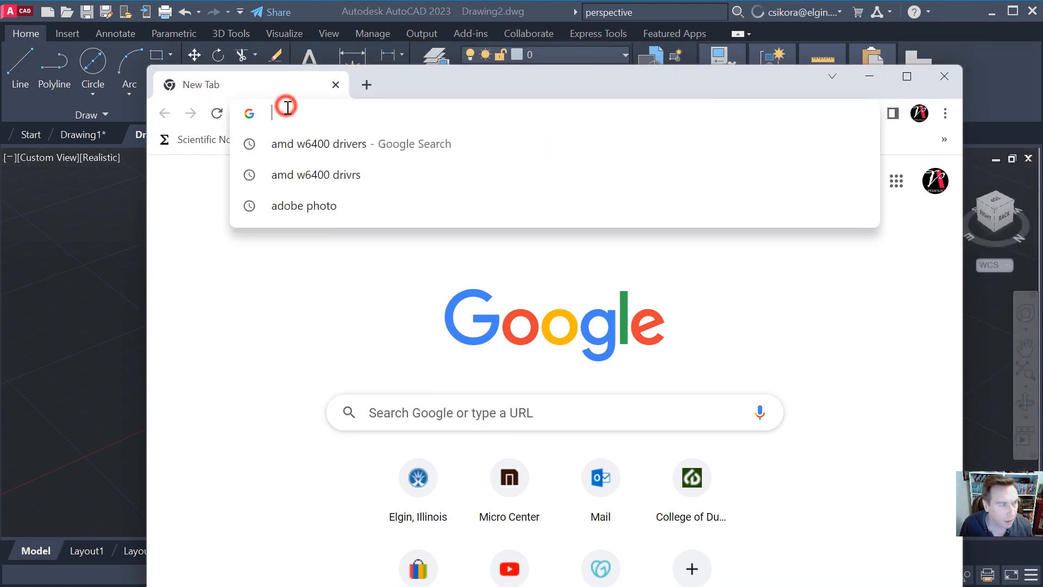
text(vert)
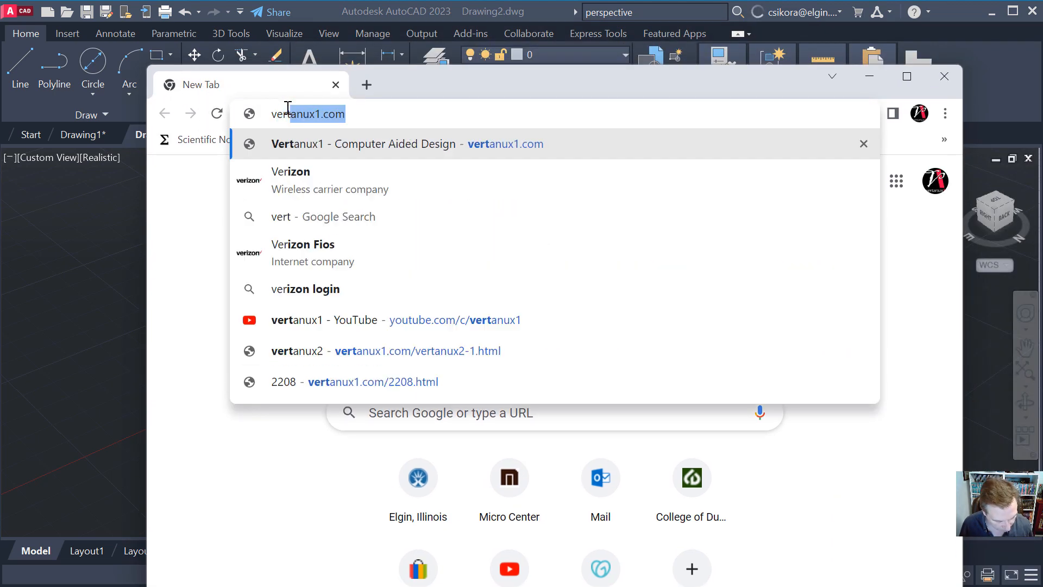
text(anux1.com)
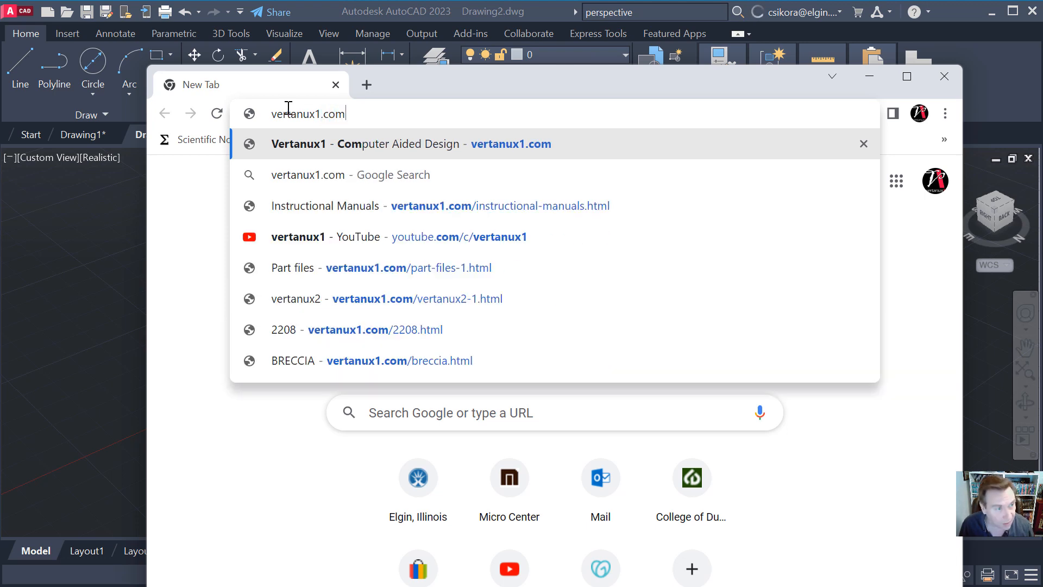
key(Return)
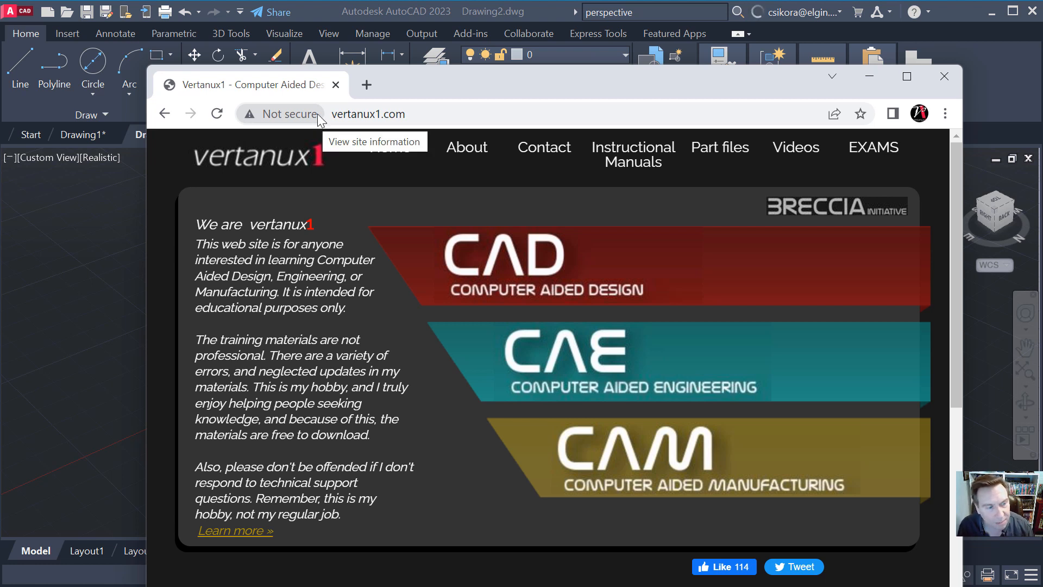
Open the Autodesk AutoCAD 3D training guide from the site's Instructional Manuals page and view its cover.
drag(696, 85, 693, 40)
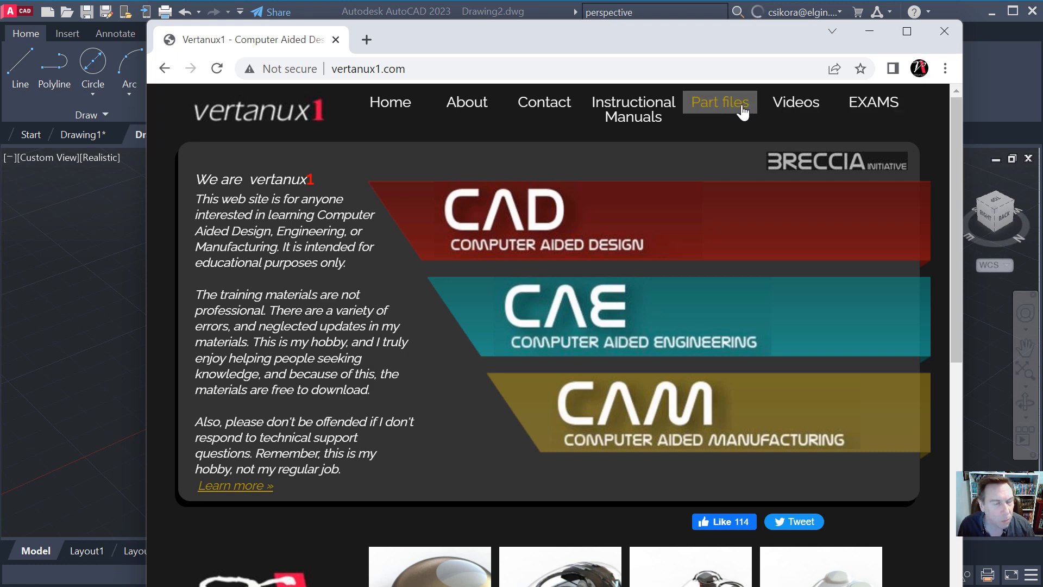
click(645, 109)
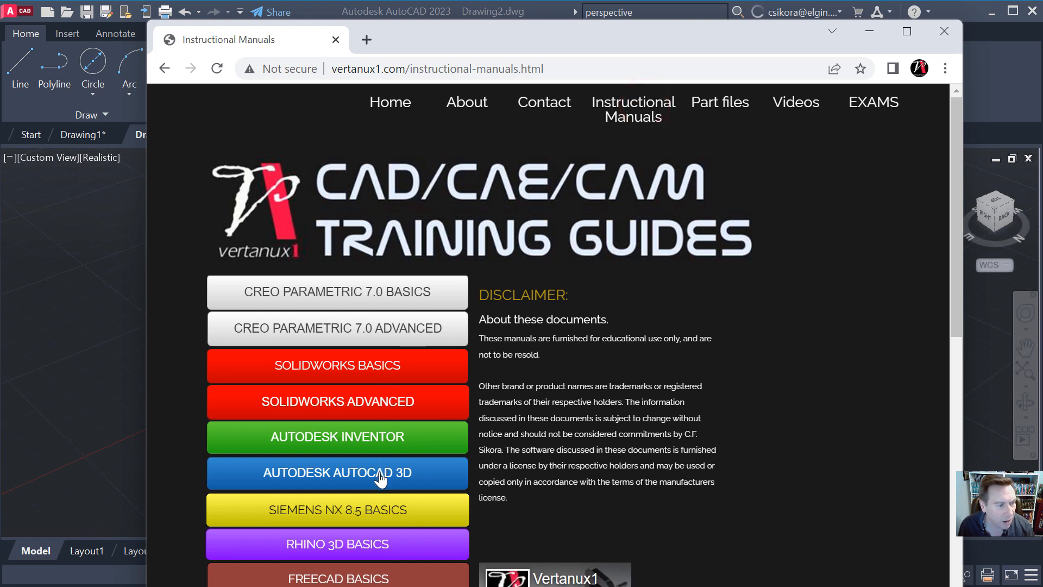
click(380, 479)
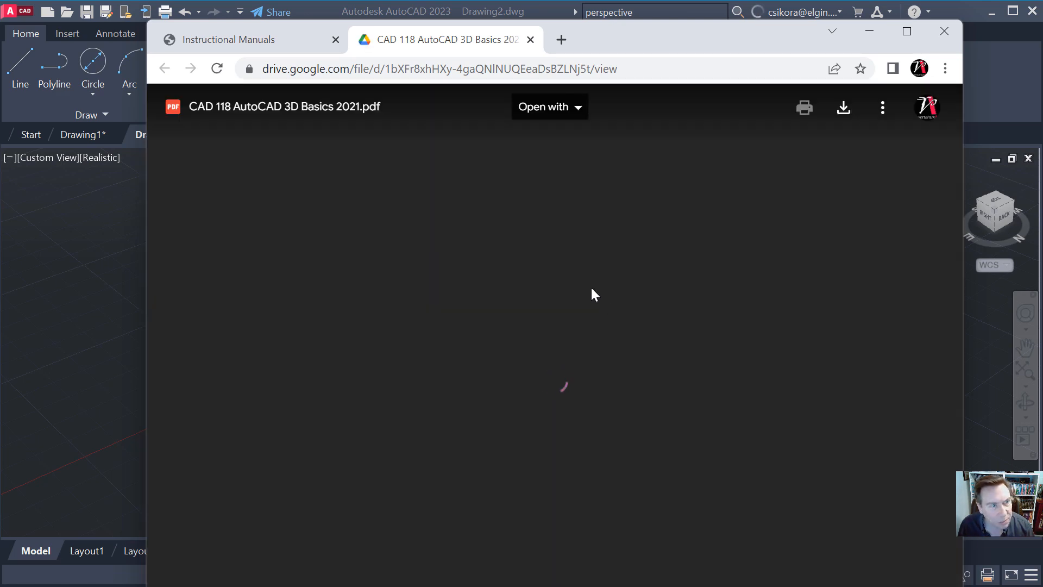
scroll(591, 288, down, 2)
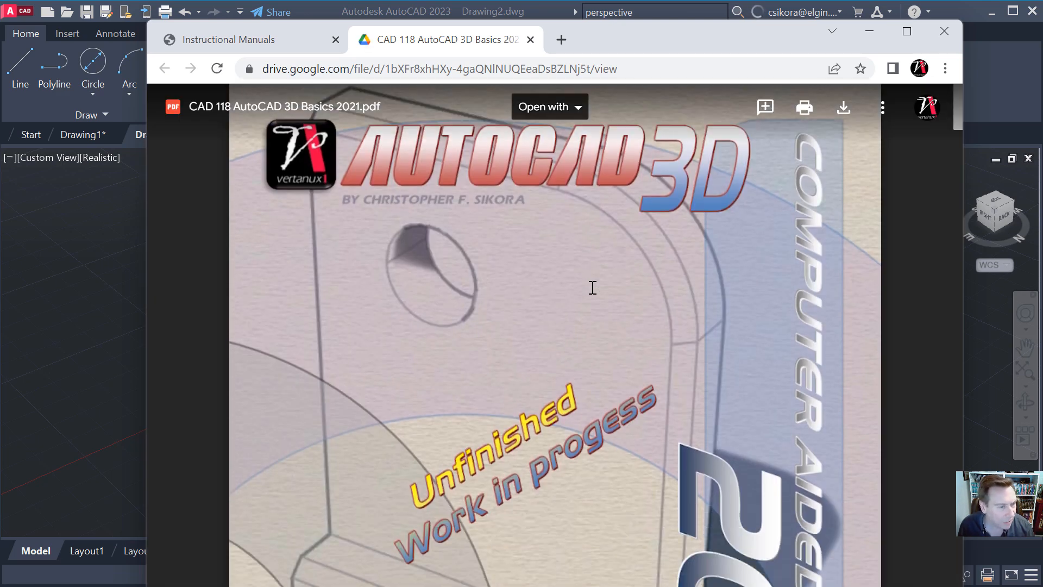
Page through the AutoCAD 3D manual from the cover past the syllabus, interface introduction and hole instructions to the L1 drawing on page 21.
scroll(592, 288, down, 10)
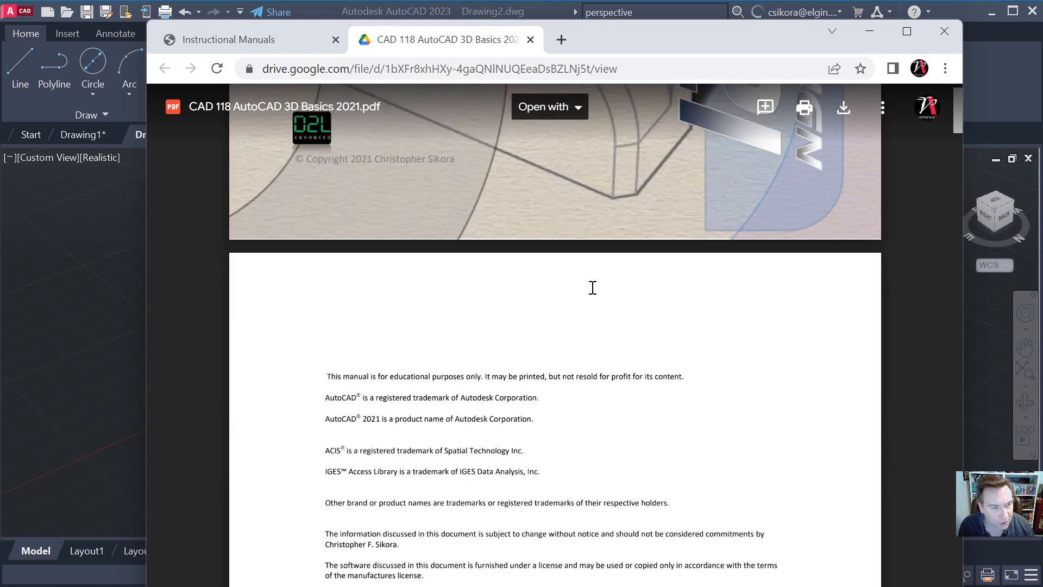
scroll(695, 287, down, 15)
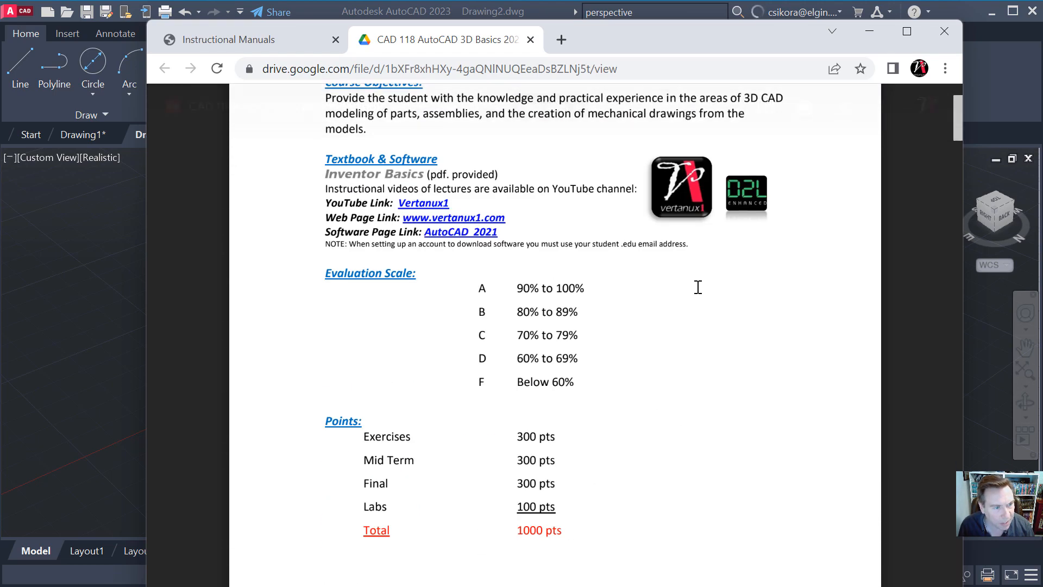
scroll(695, 286, down, 20)
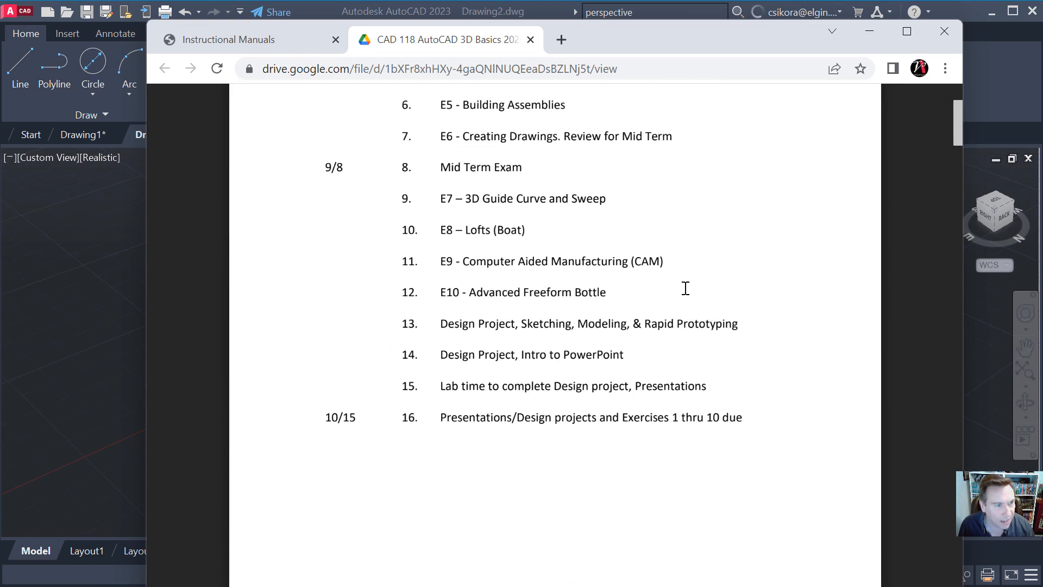
scroll(685, 288, down, 20)
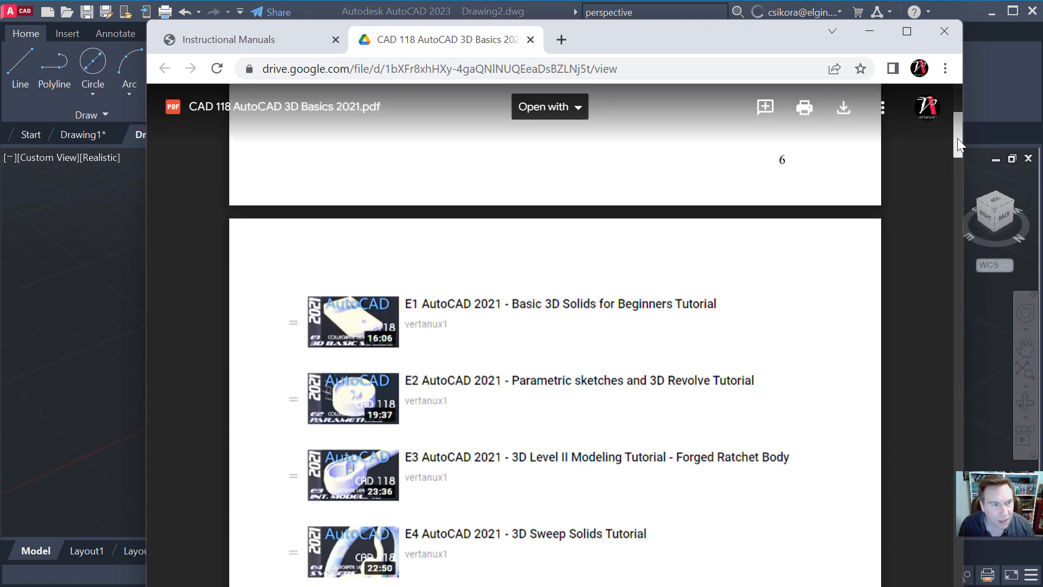
drag(957, 138, 955, 143)
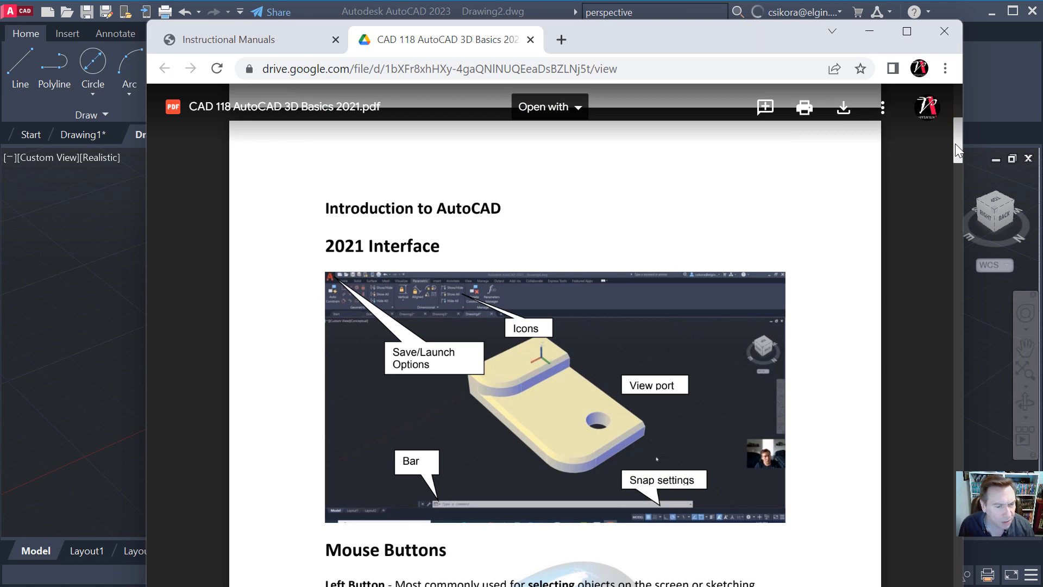
drag(955, 143, 953, 193)
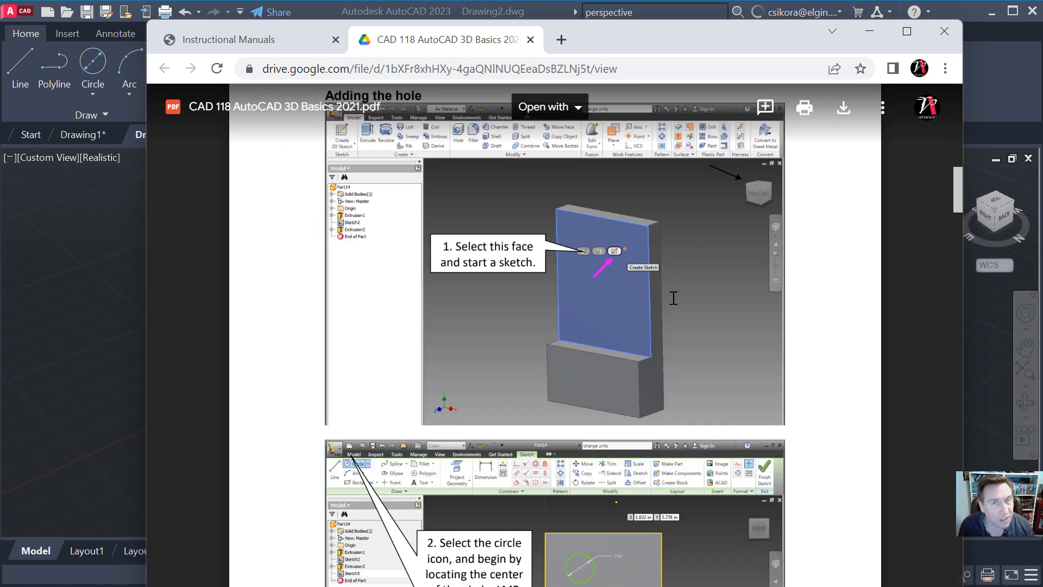
scroll(673, 298, down, 10)
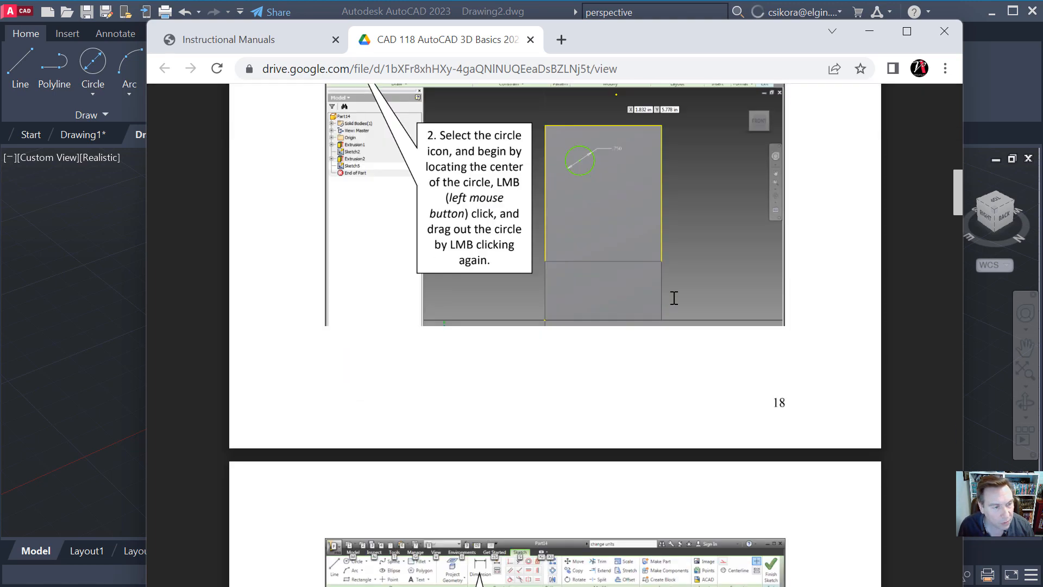
scroll(672, 296, down, 20)
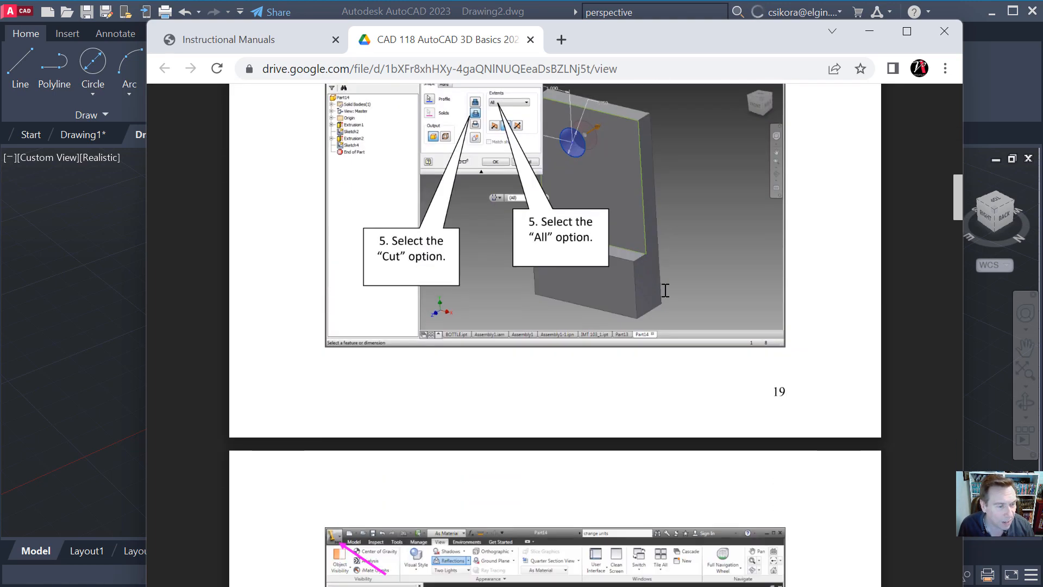
scroll(665, 291, down, 10)
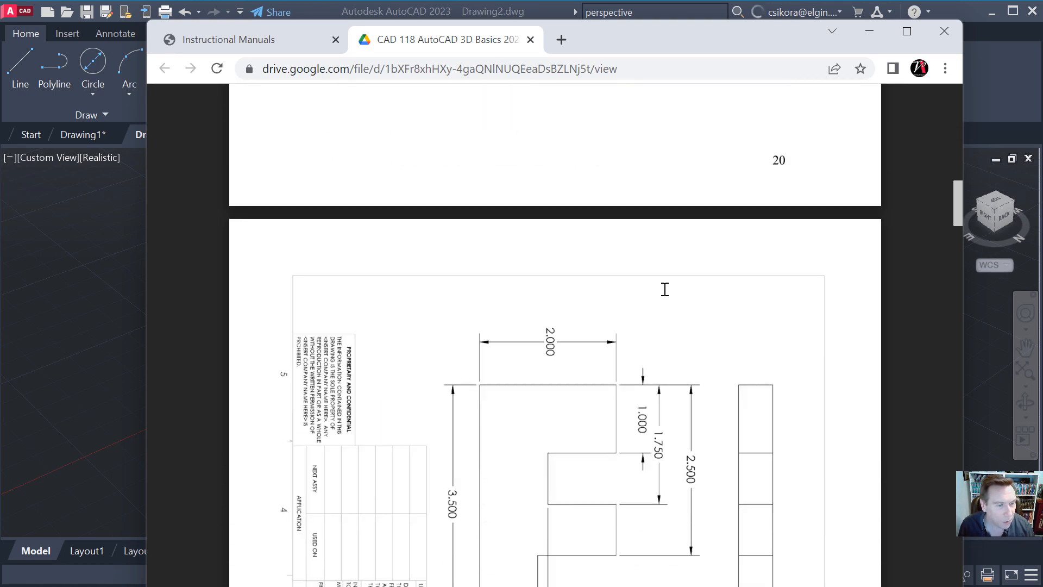
Examine the dimensioned views and the isometric view of the Part1 drawing L1 on page 21.
scroll(665, 289, down, 6)
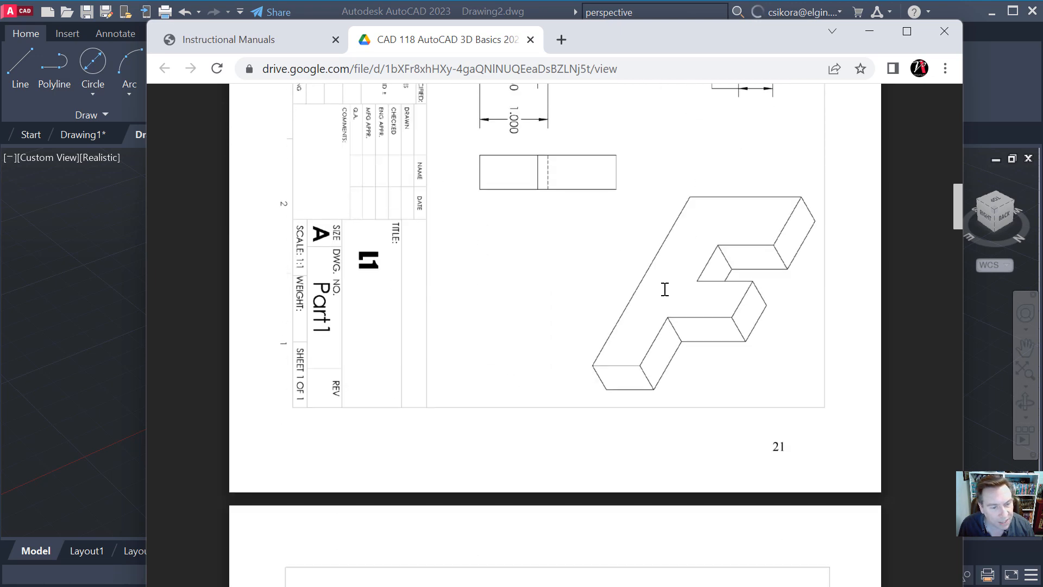
scroll(665, 289, up, 3)
scroll(665, 289, up, 3)
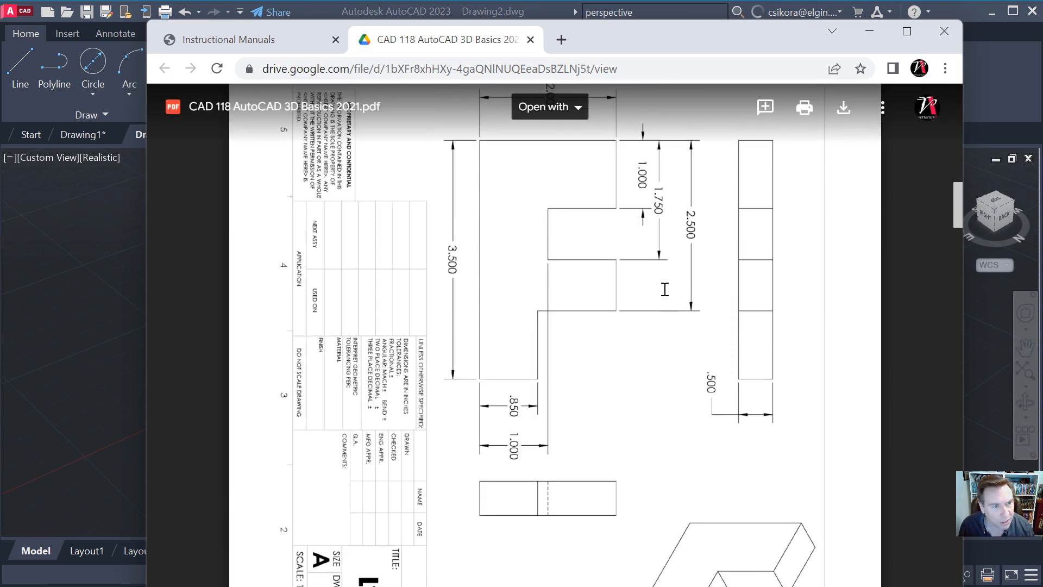
scroll(665, 289, down, 3)
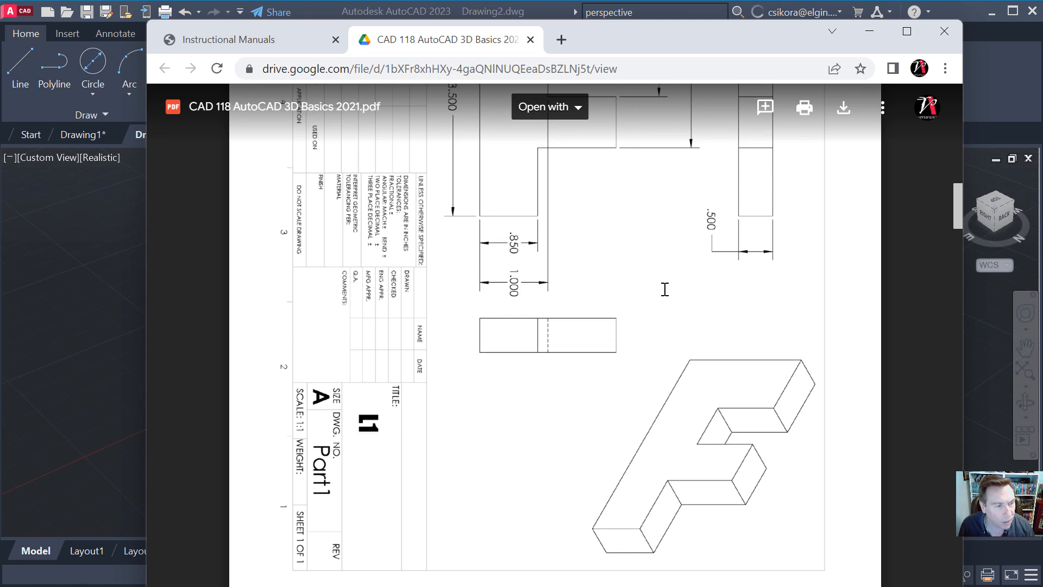
scroll(665, 289, up, 5)
scroll(614, 234, down, 2)
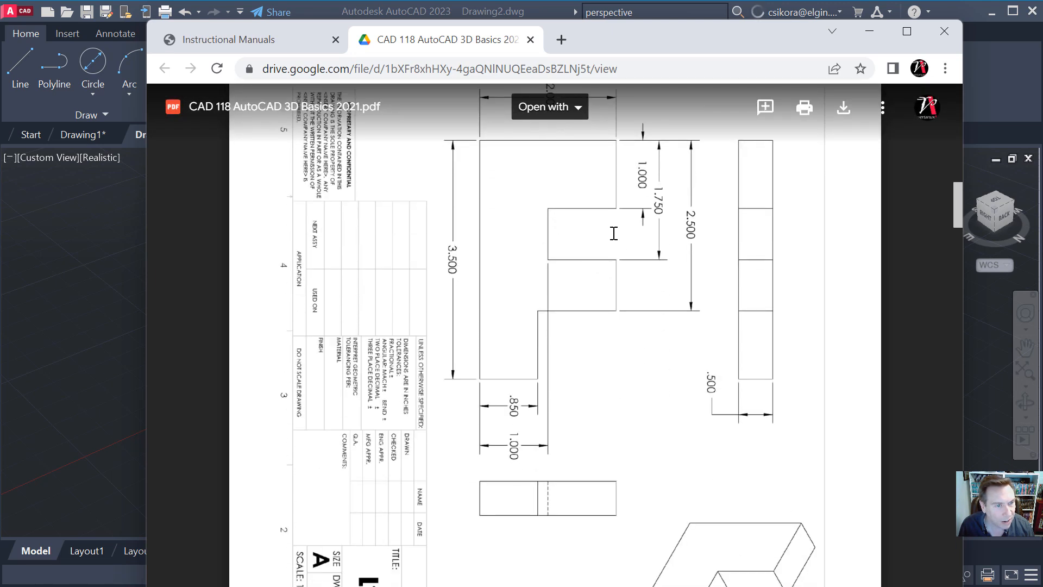
scroll(520, 183, up, 2)
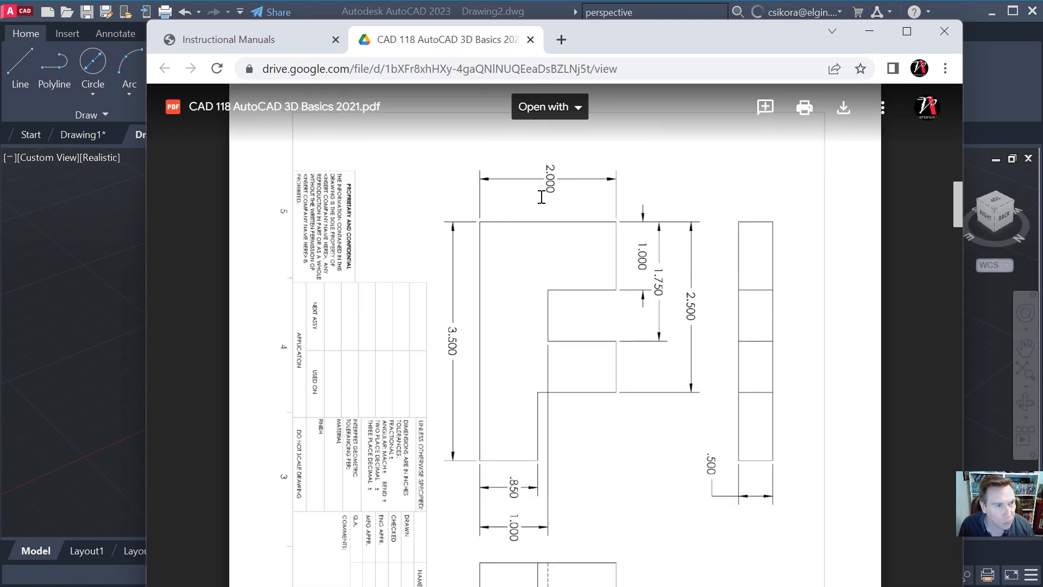
Move the browser off the AutoCAD window and create a new drawing from the acad3D template.
drag(598, 33, 1042, 78)
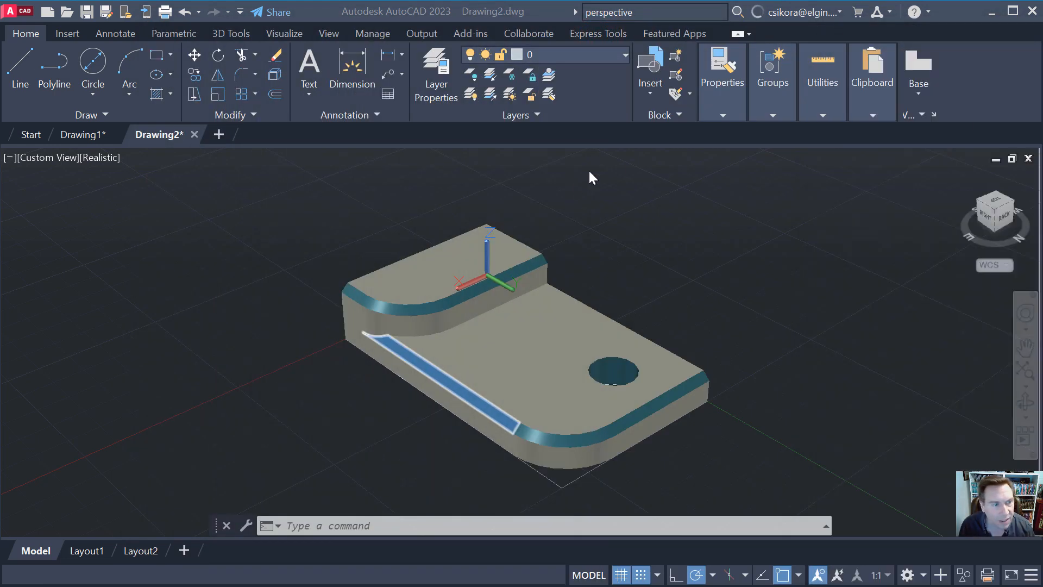
click(48, 17)
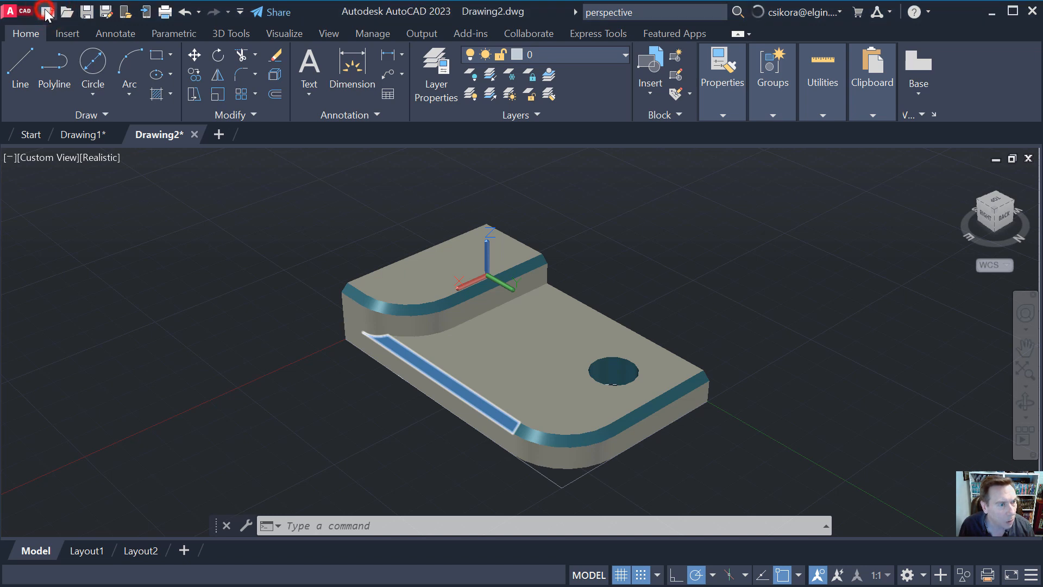
click(47, 15)
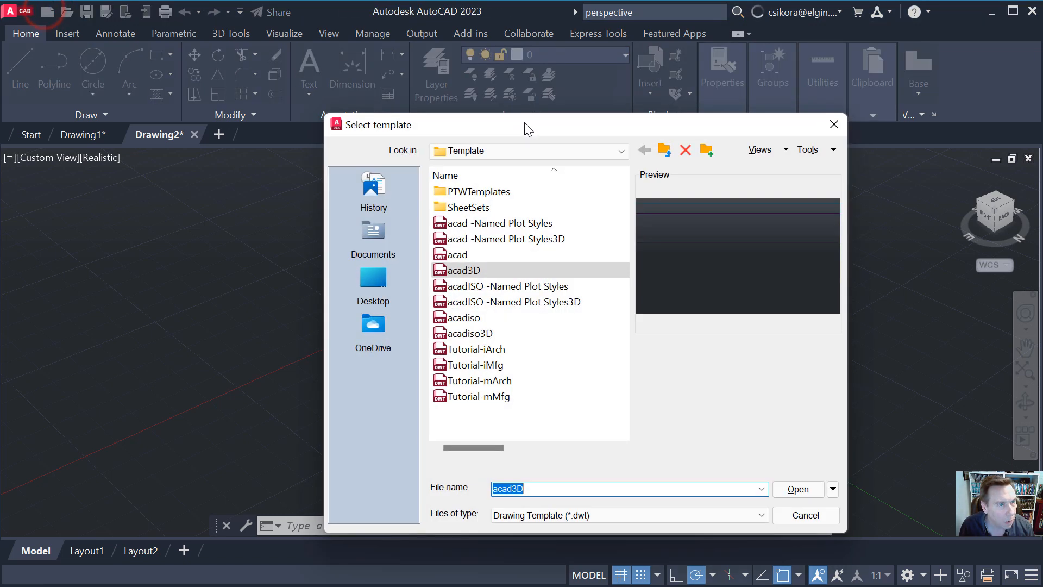
double_click(466, 272)
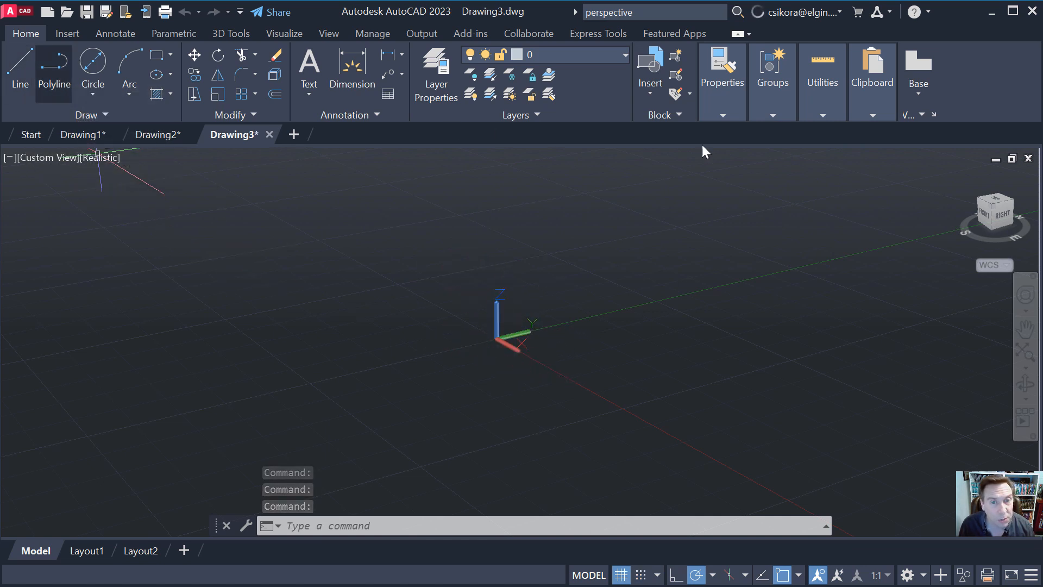
Set the new drawing to the Top view with north up and the 2D Wireframe visual style.
click(998, 202)
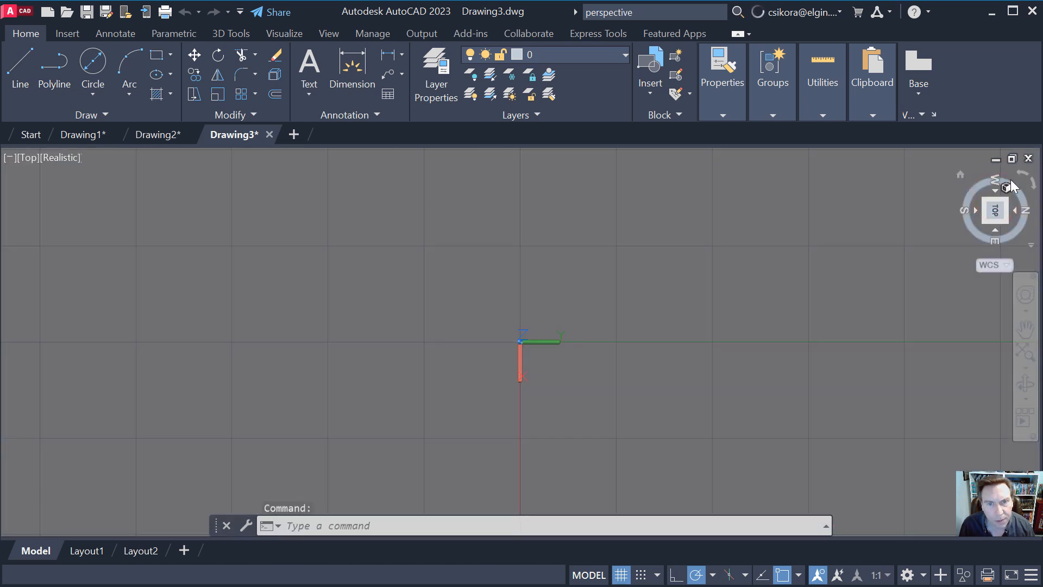
click(1022, 175)
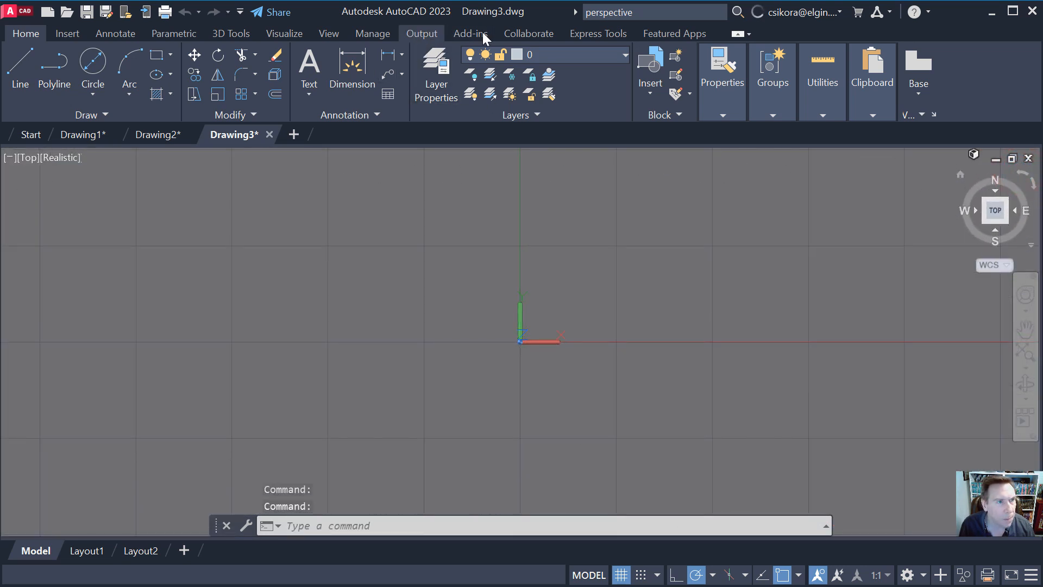
click(296, 34)
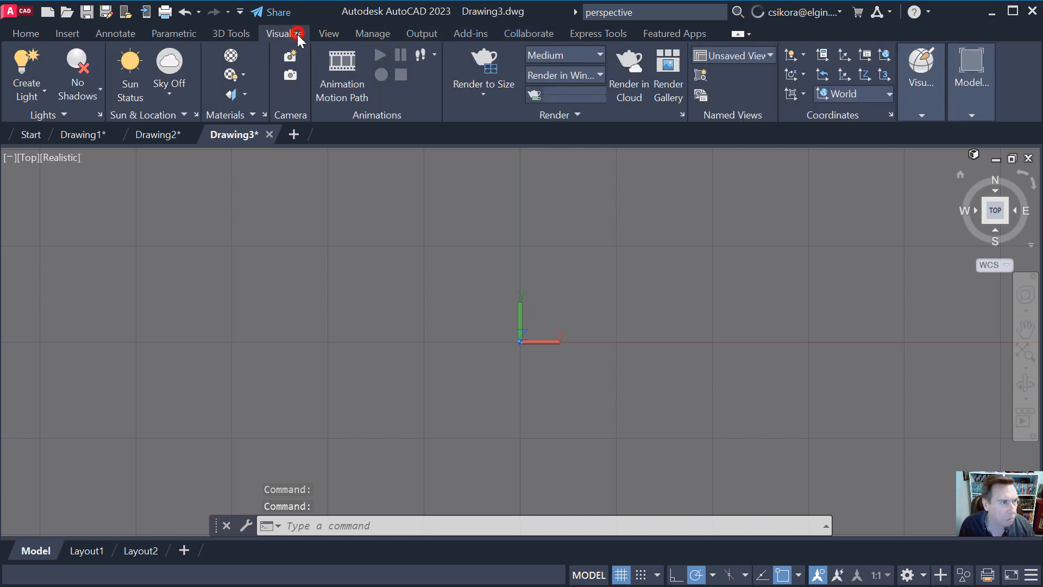
click(922, 98)
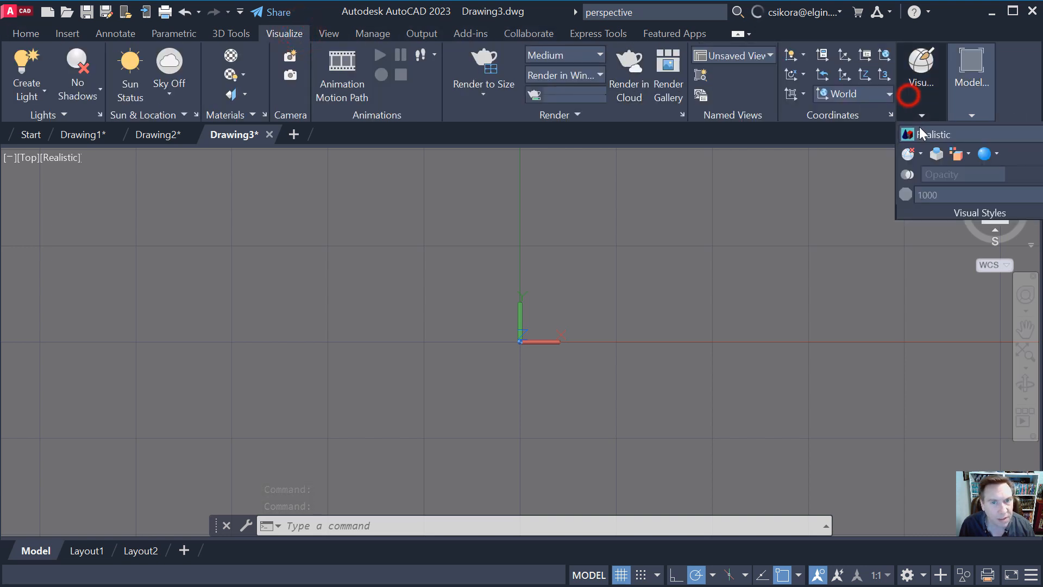
click(925, 136)
click(934, 168)
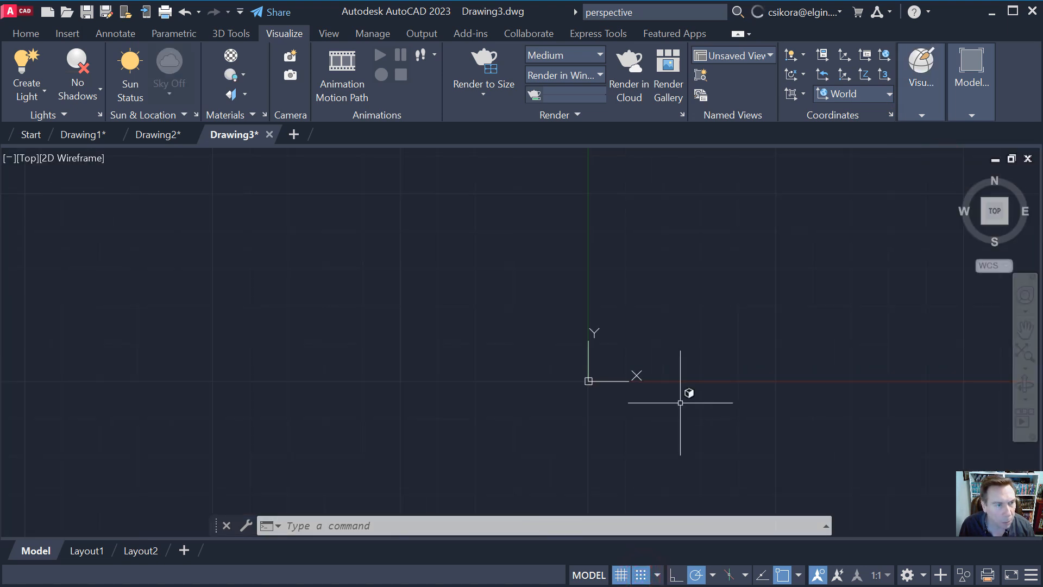
Draw connected lines from the origin: 2 units up along the Y axis and 1 unit in the positive X direction.
click(39, 36)
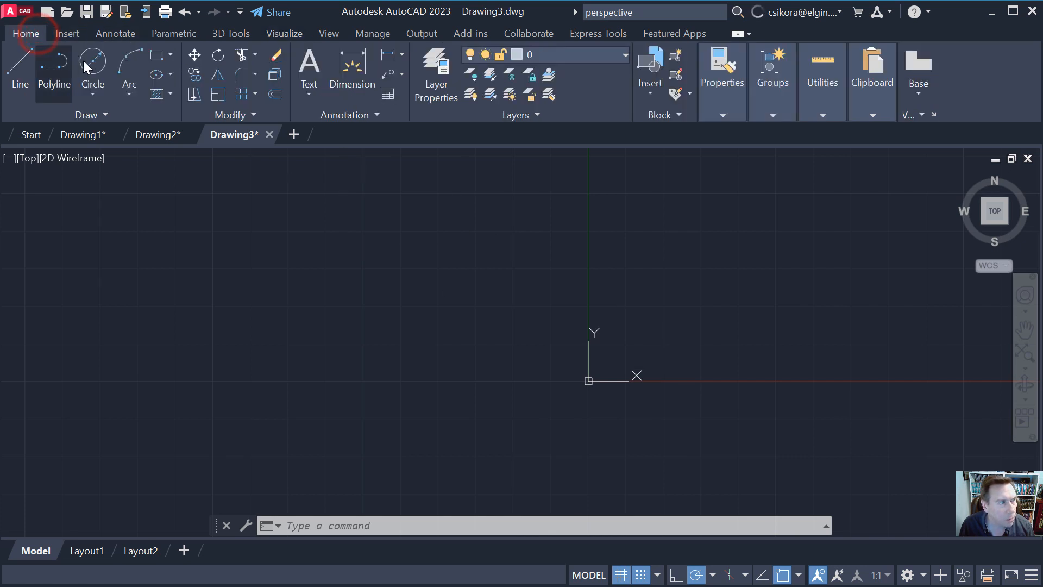
click(20, 65)
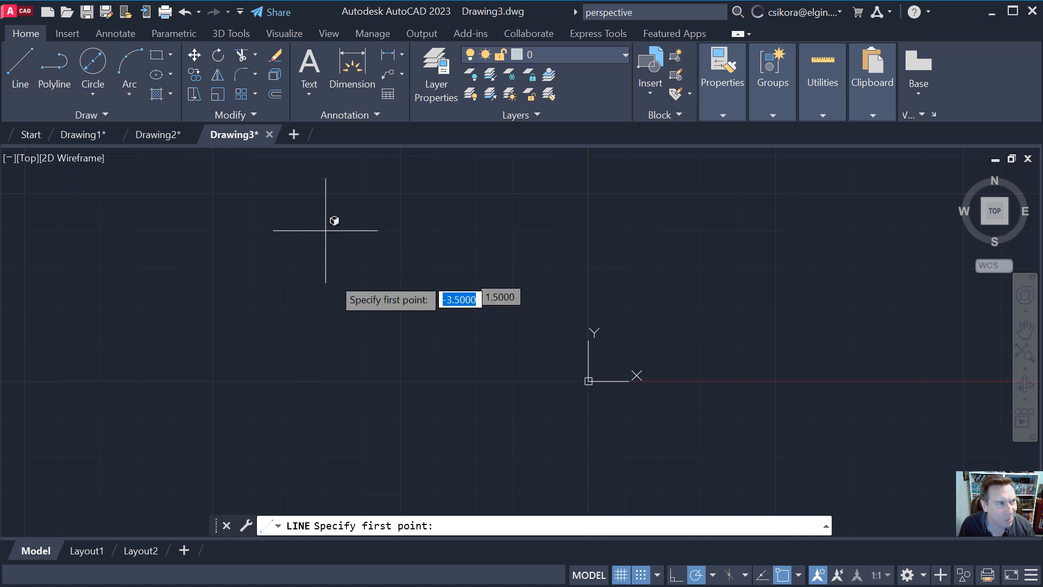
click(588, 381)
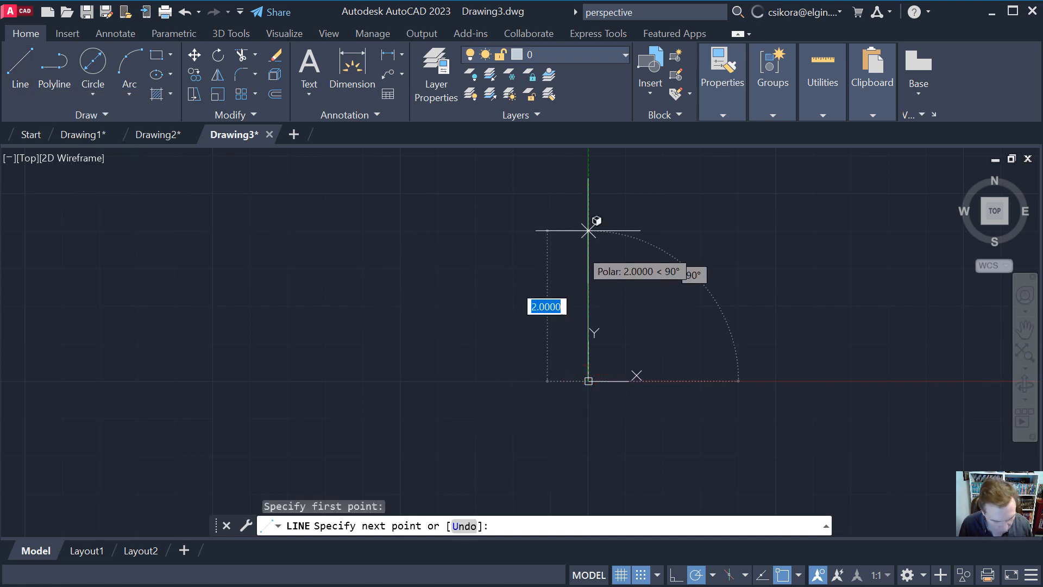
text(2)
key(Return)
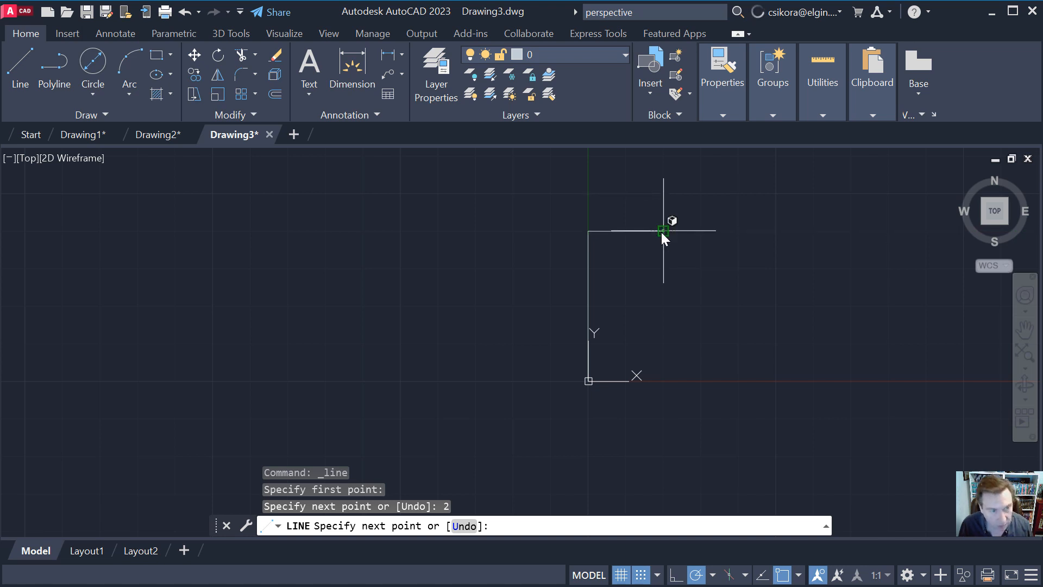
text(1)
key(Return)
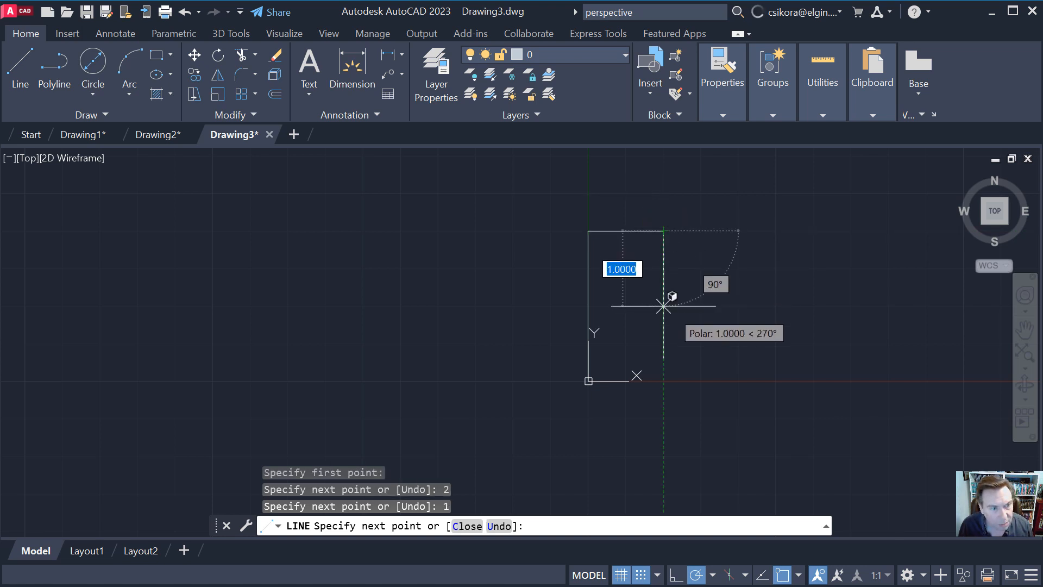
key(Return)
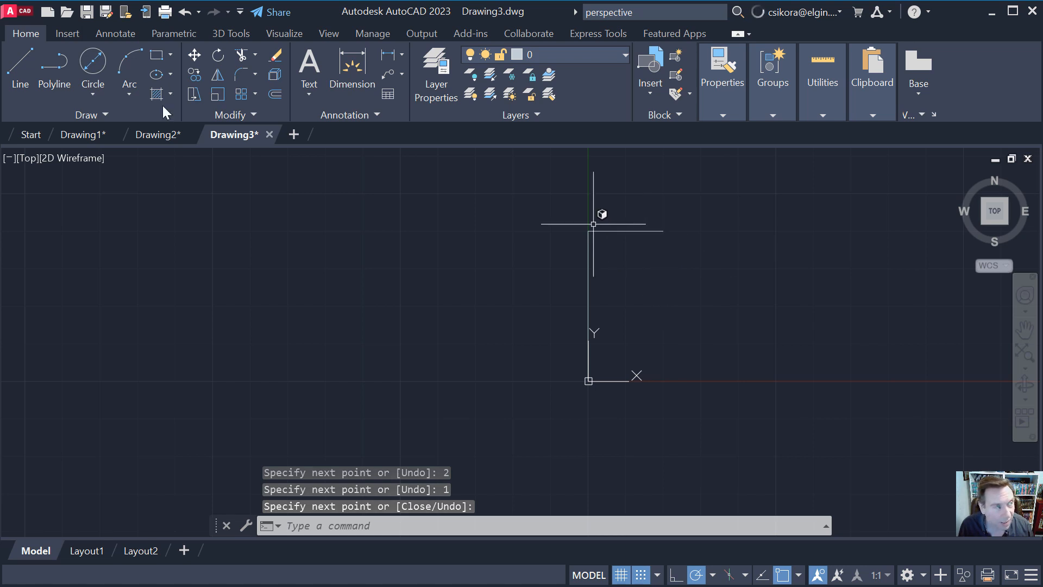
click(16, 62)
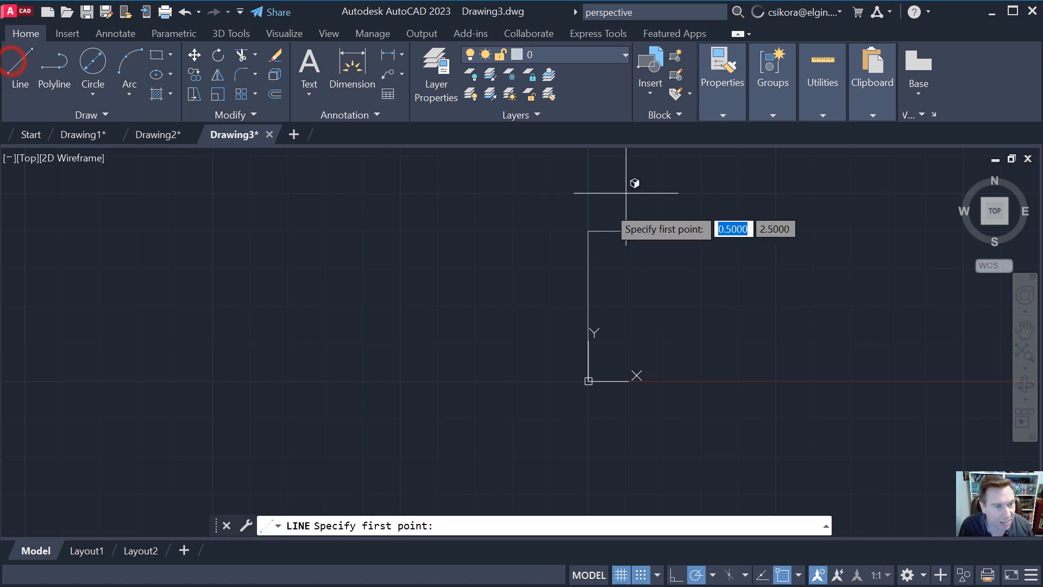
click(663, 231)
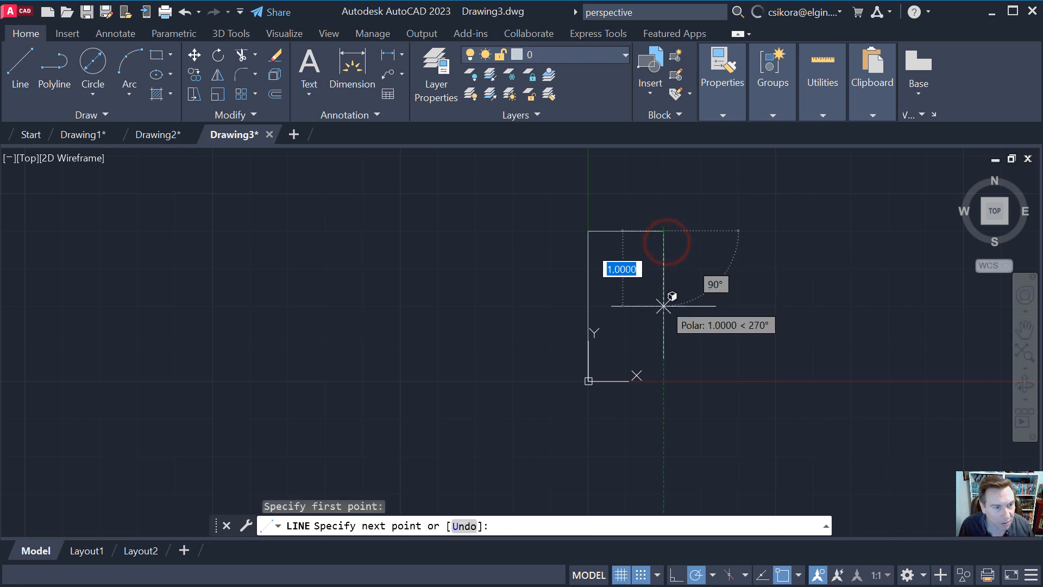
key(Tab)
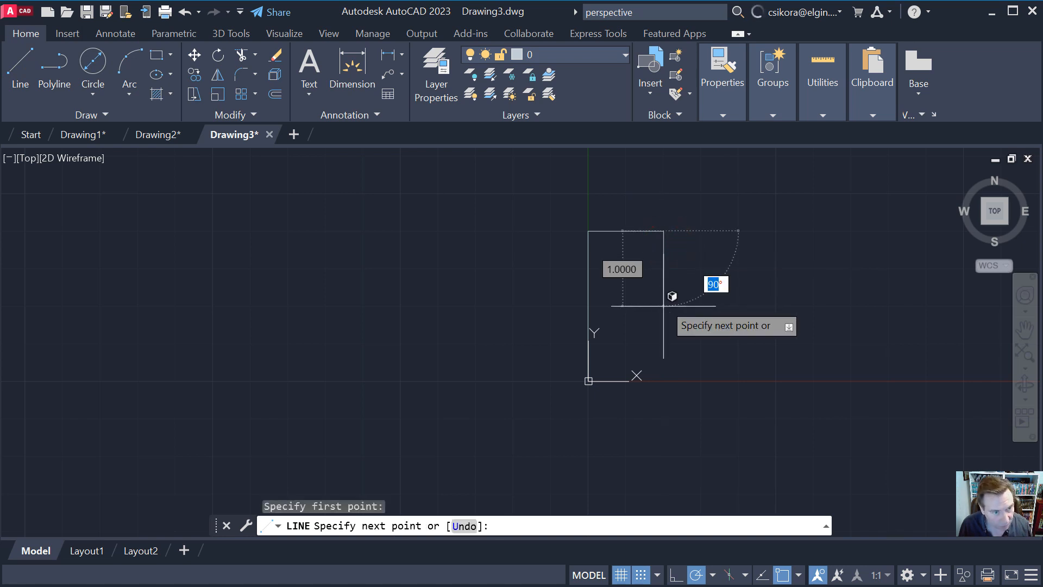
key(Return)
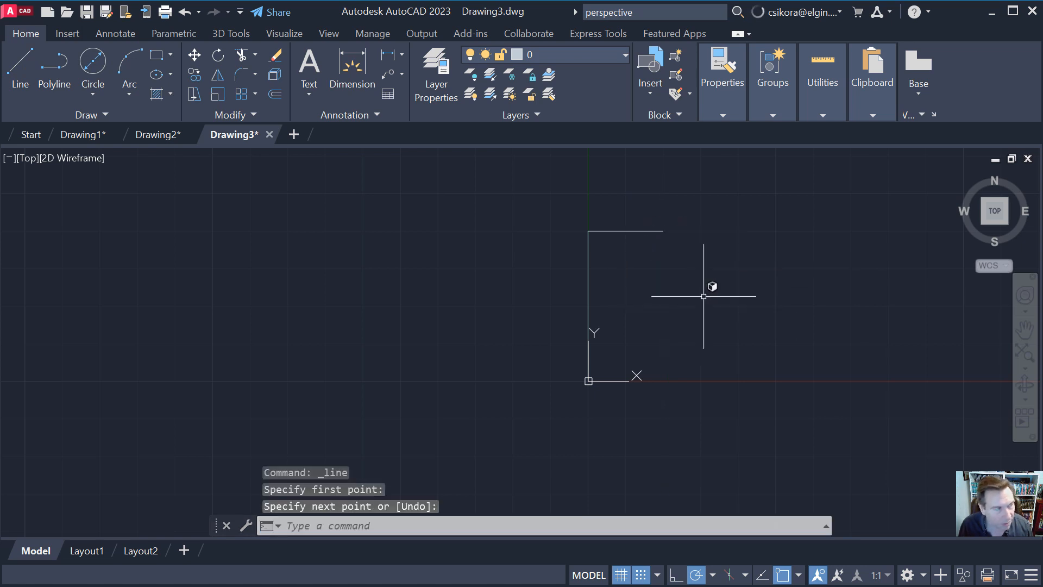
Continue the outline from the free end of the upper line: 1 unit down, then 0.75 unit in the positive X direction.
click(10, 71)
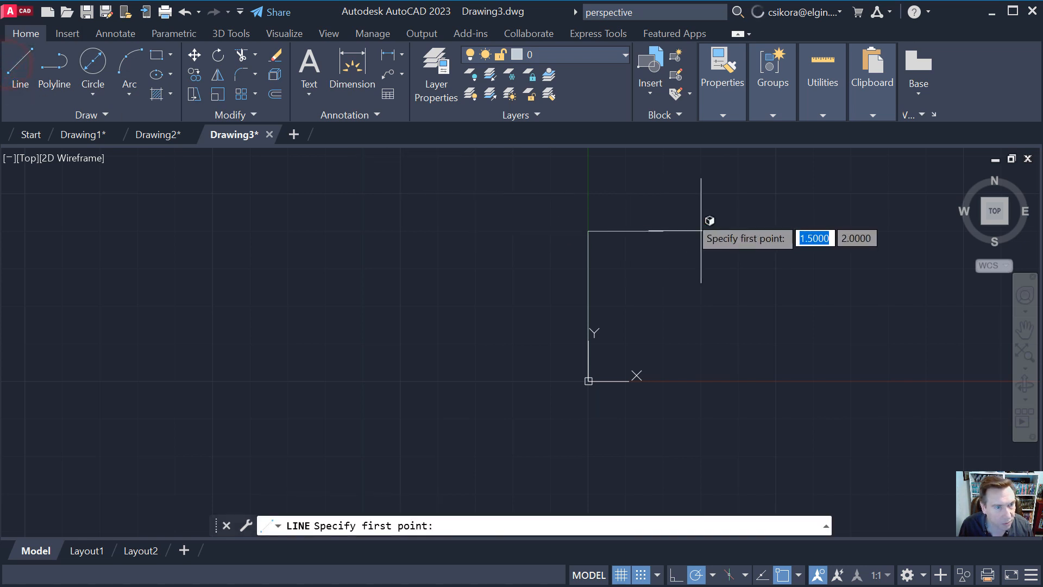
click(663, 231)
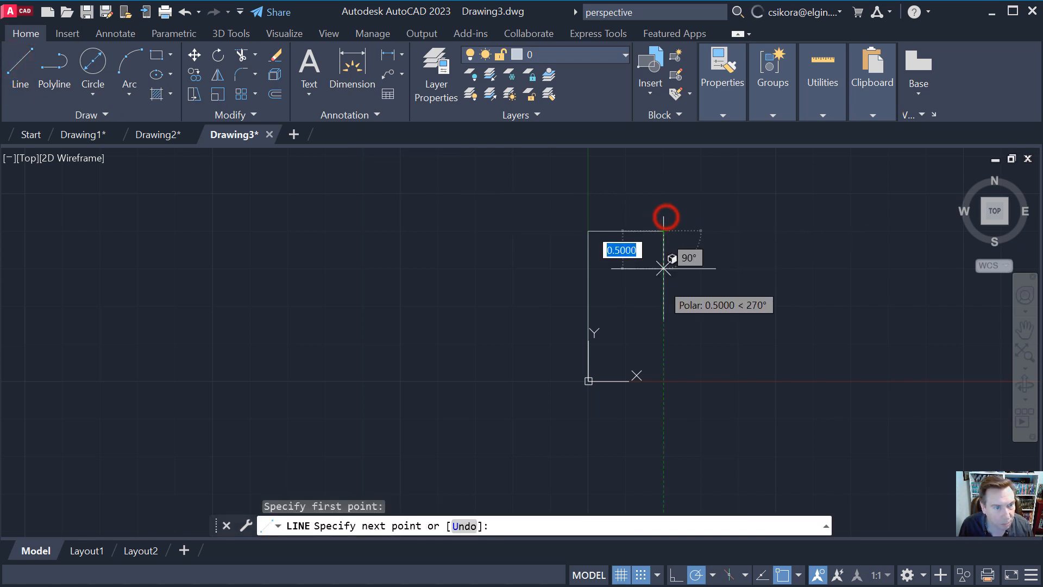
text(1)
key(Return)
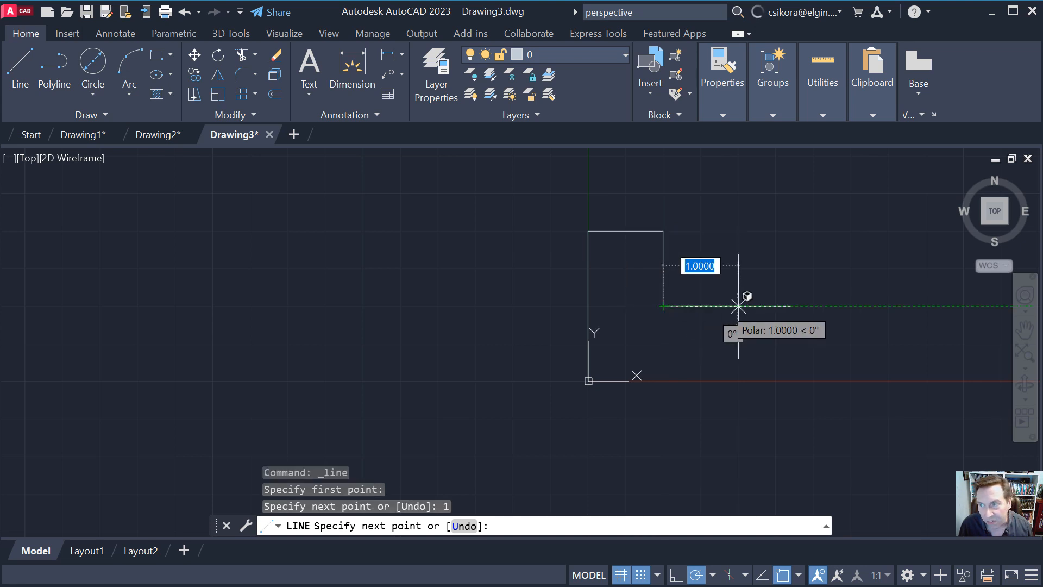
text(.)
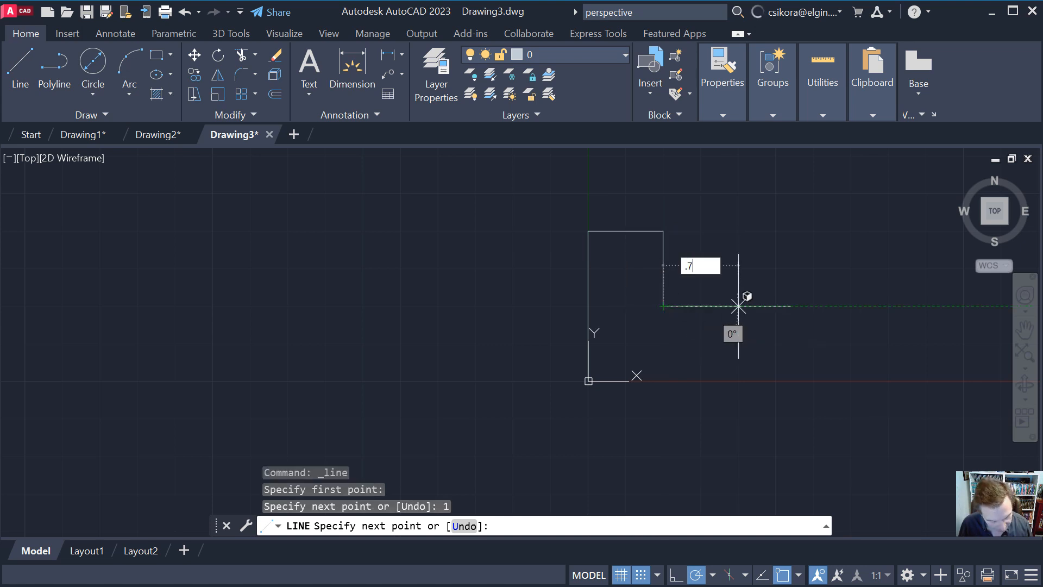
text(75)
key(Return)
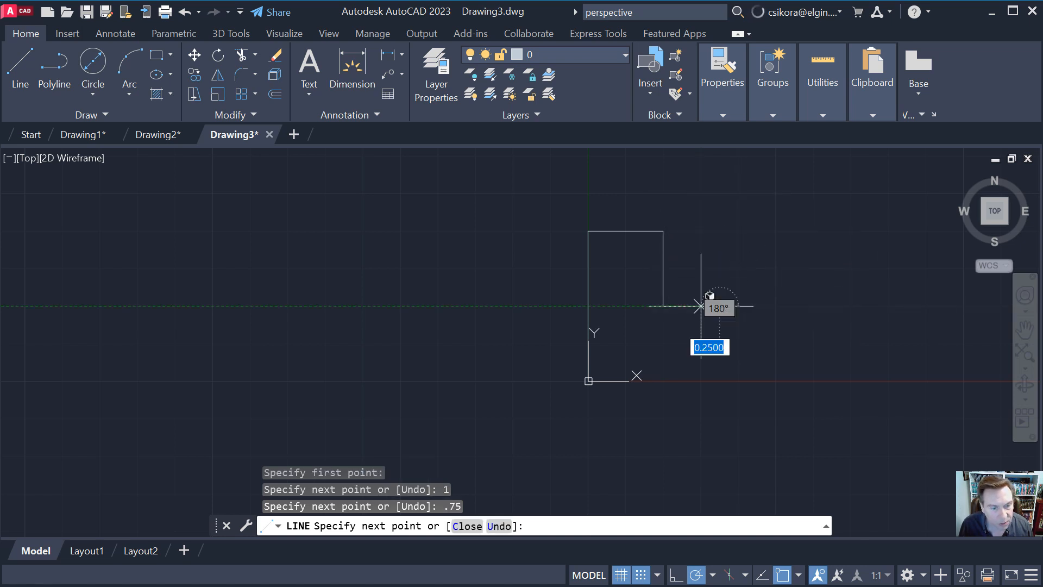
Turn off grid snap and continue the outline 1 unit up and 0.75 unit in the positive X direction.
click(641, 575)
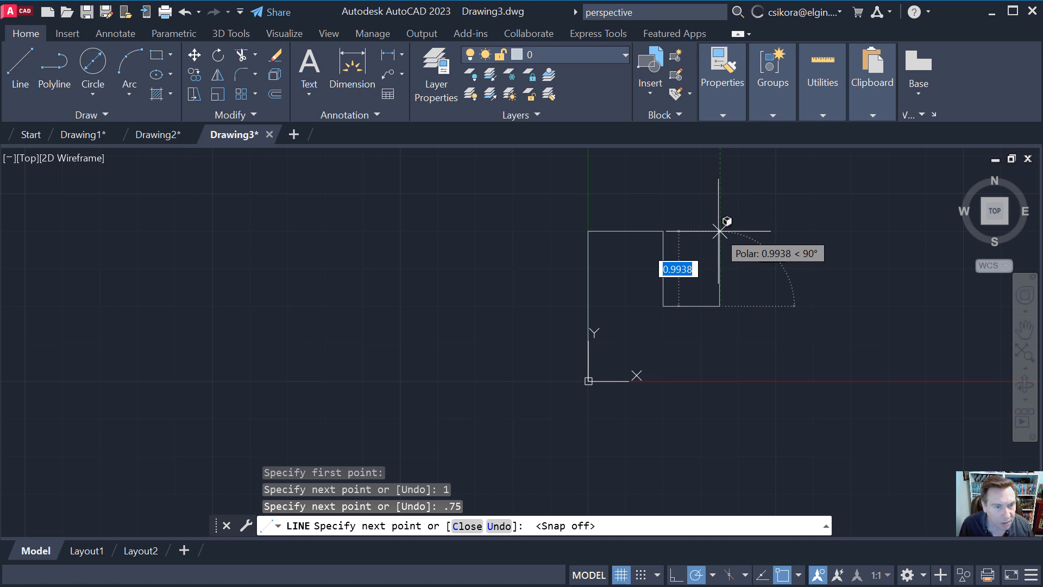
text(1)
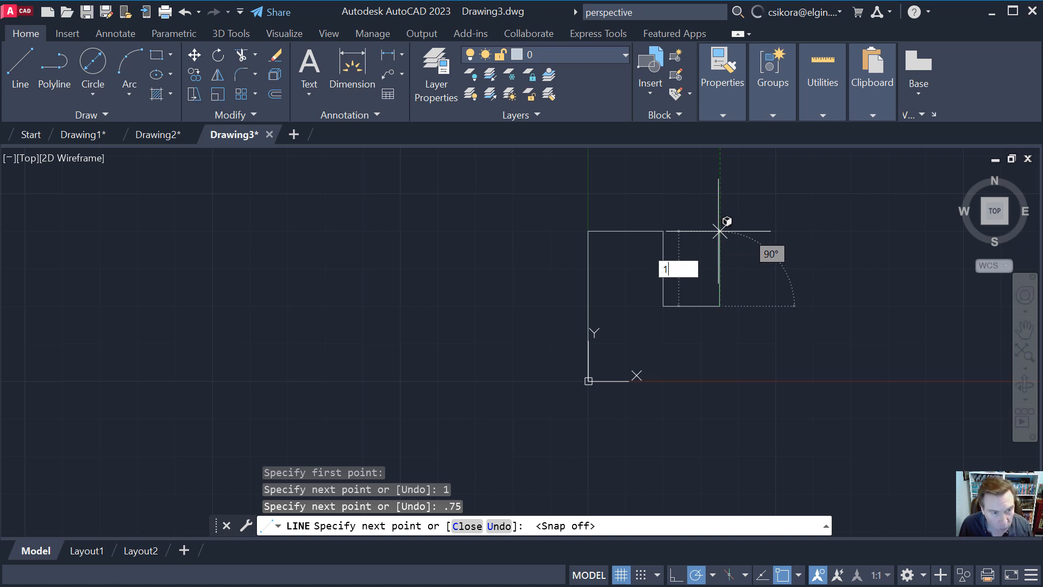
key(Return)
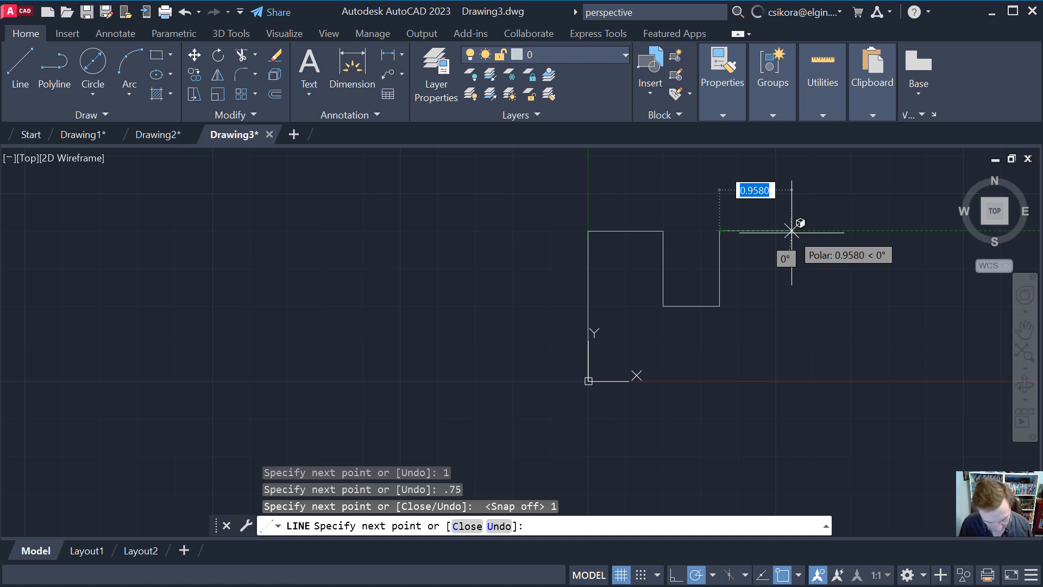
text(.)
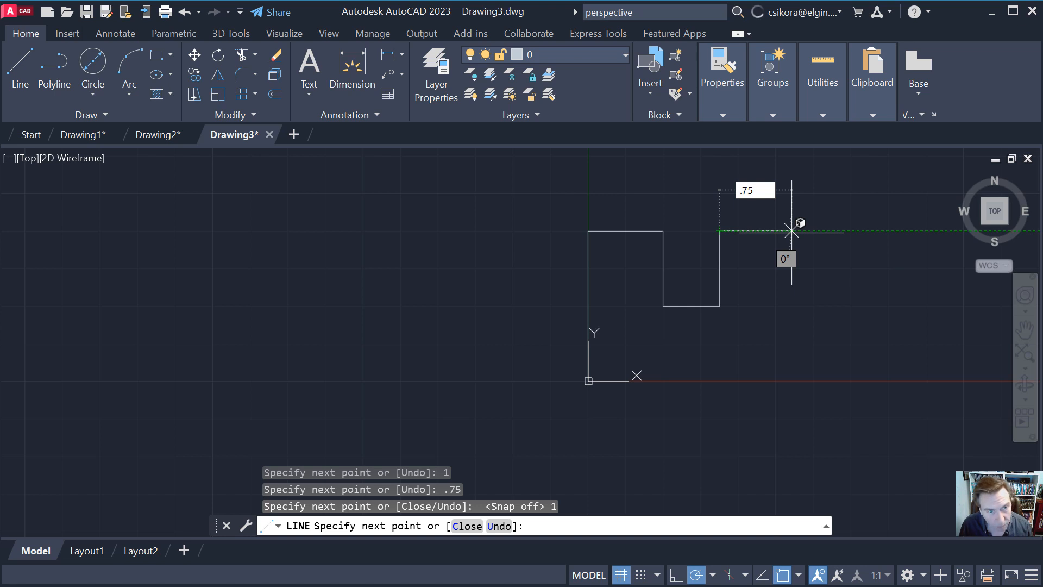
text(75)
key(Return)
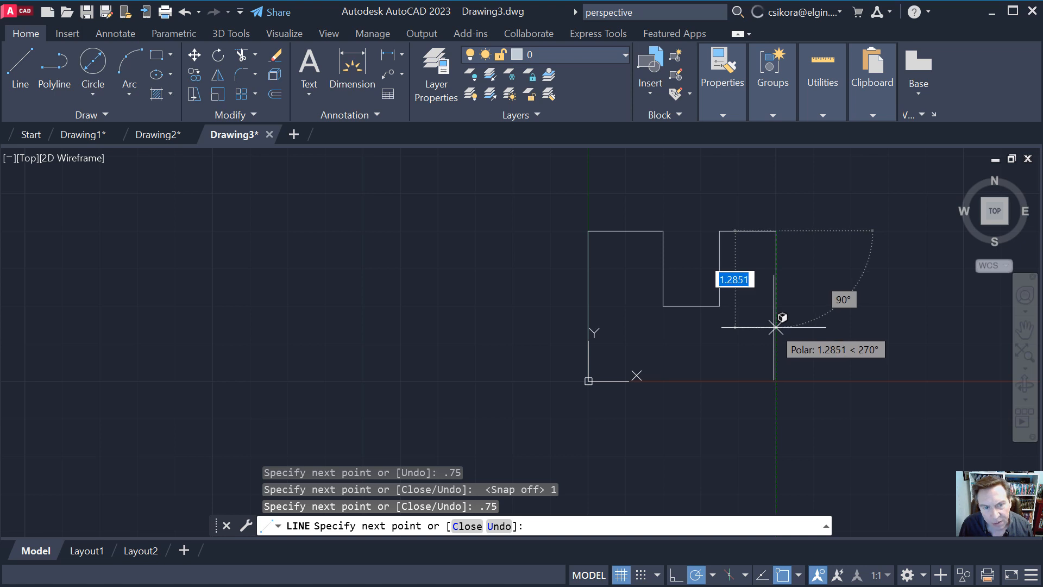
Close the outline with a rough step down on its right side and a base line back to the origin, about 3.6 units wide overall.
click(776, 323)
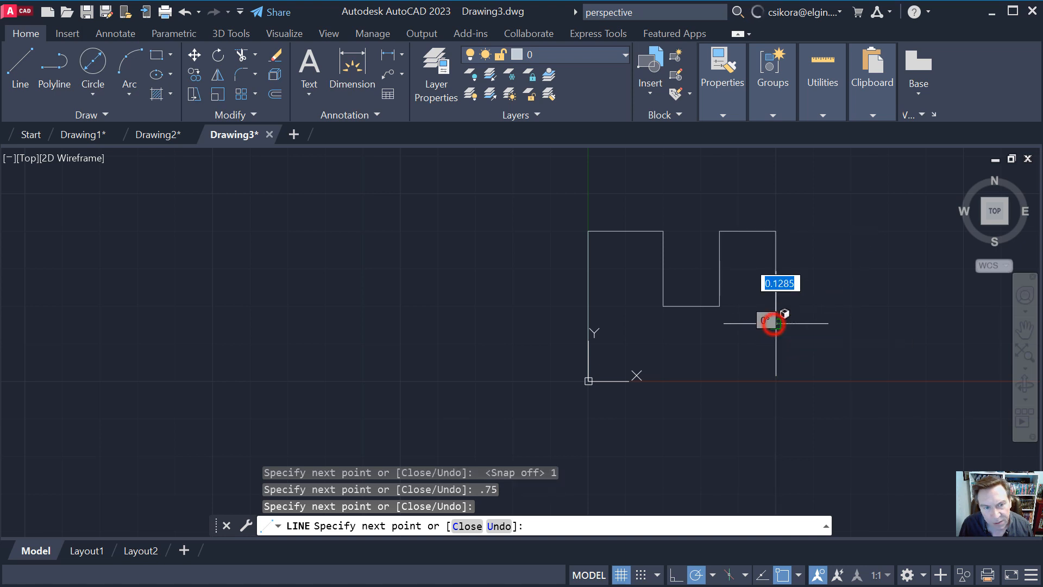
click(858, 321)
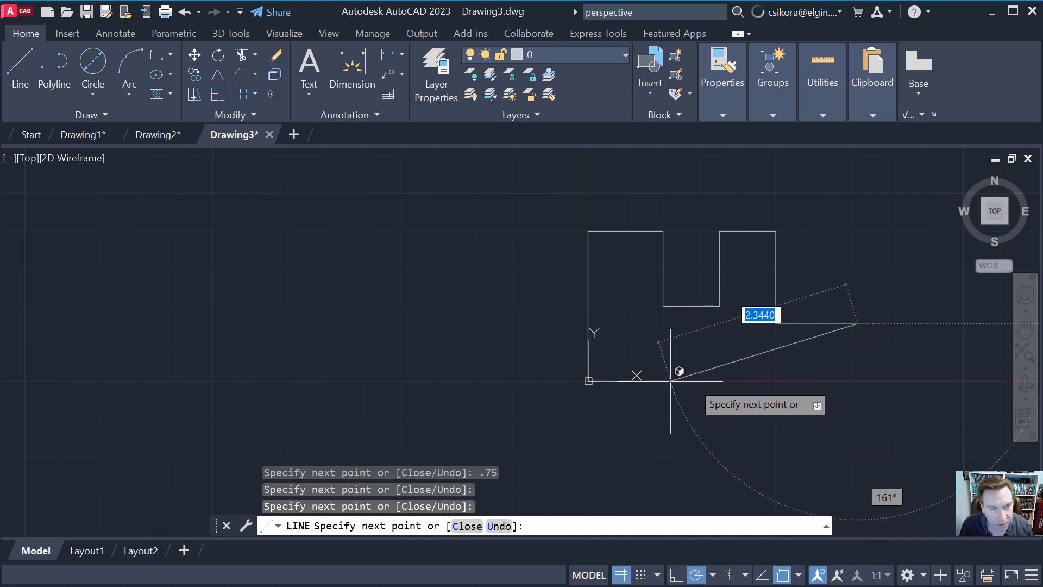
click(857, 380)
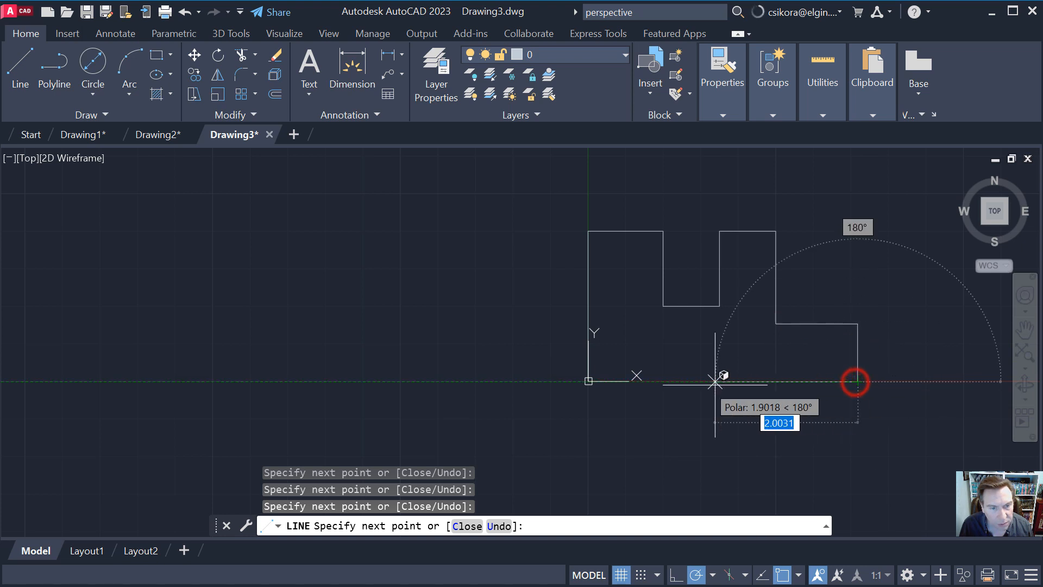
click(588, 380)
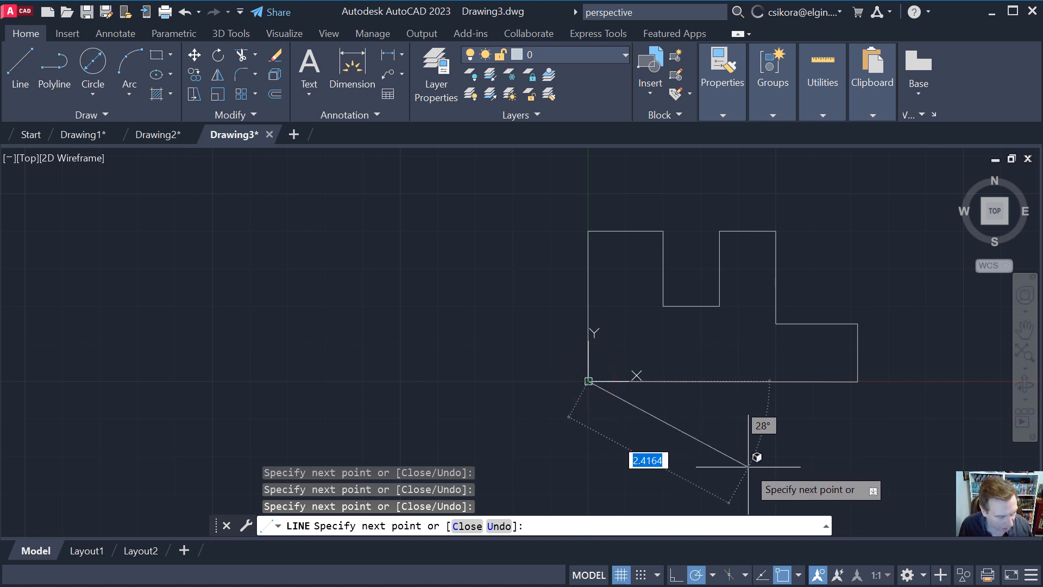
key(Escape)
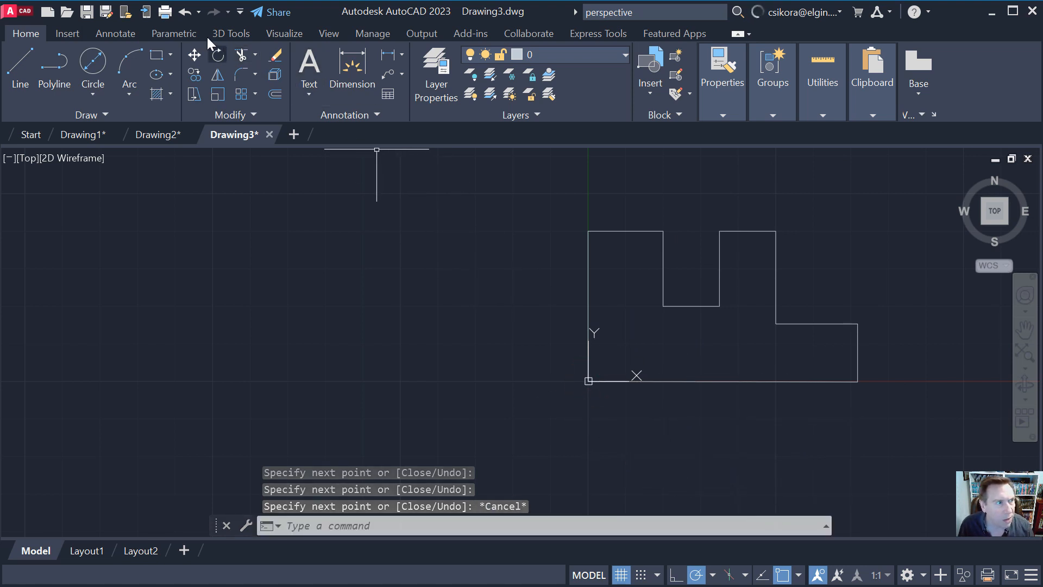
Apply a horizontal geometric constraint to the base line of the outline.
click(185, 32)
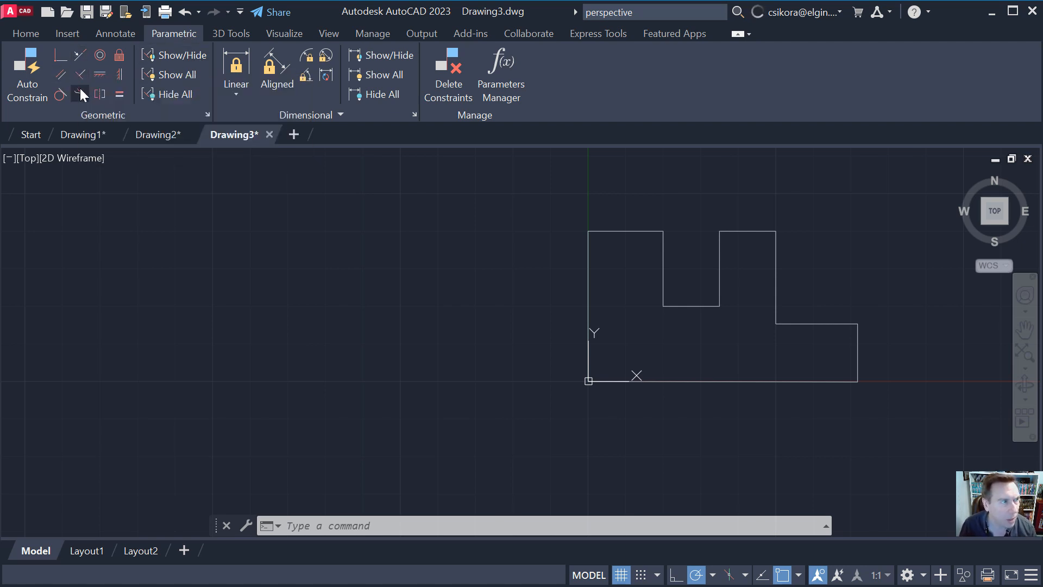
click(743, 380)
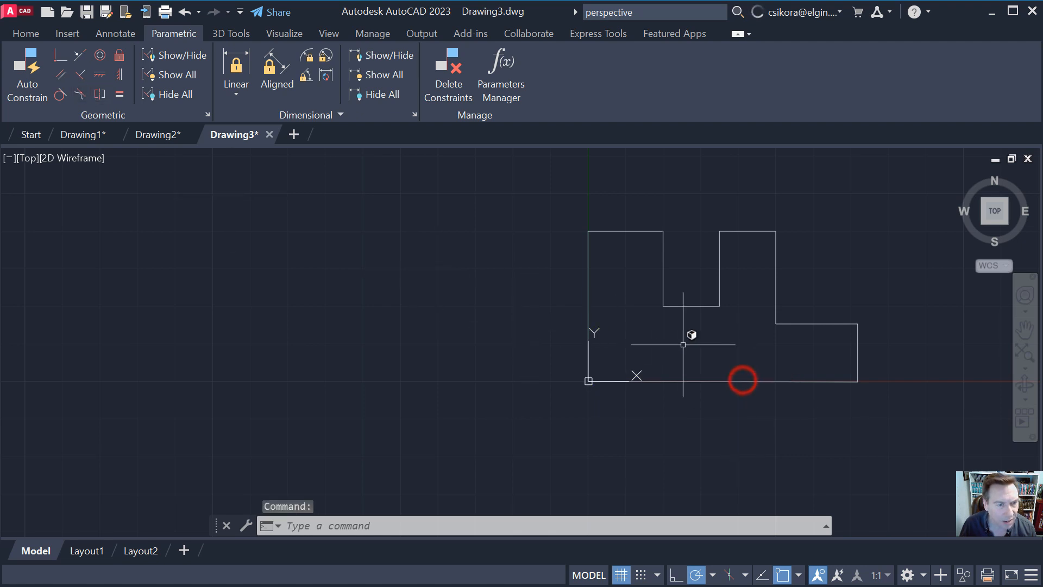
click(100, 77)
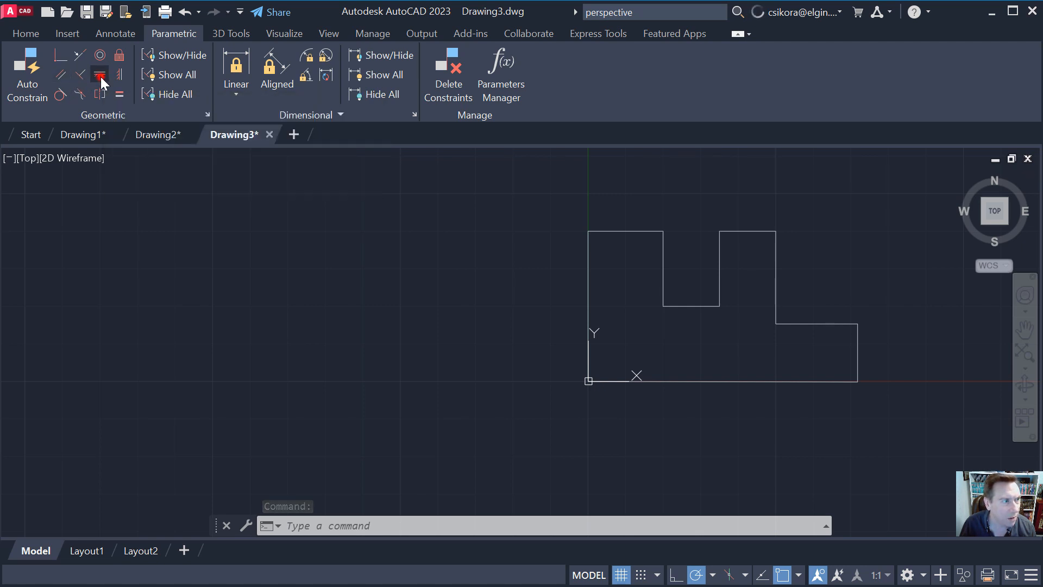
click(721, 380)
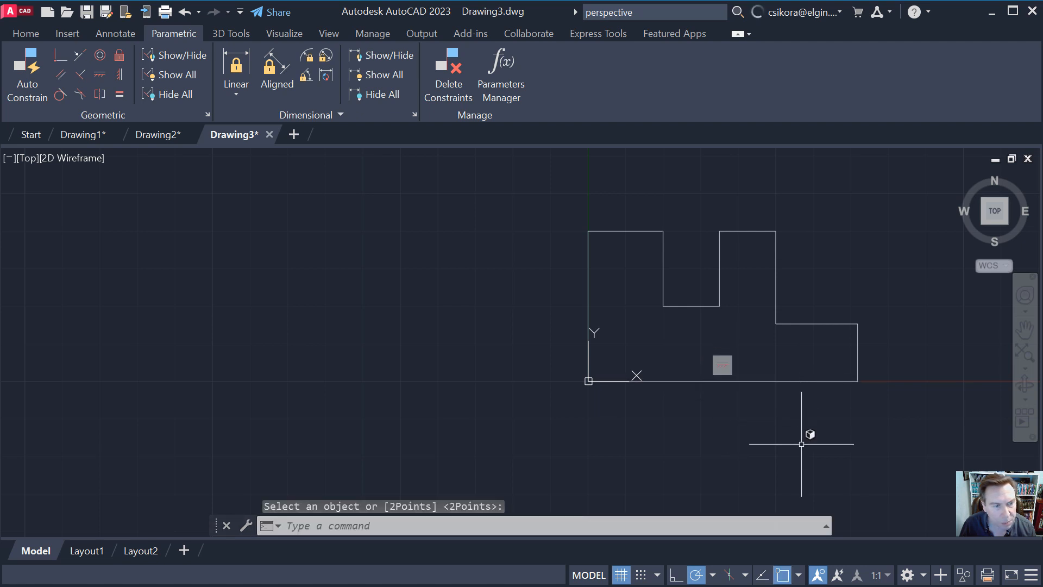
Apply automatic geometric constraints to all lines of the outline with Auto Constrain.
click(38, 66)
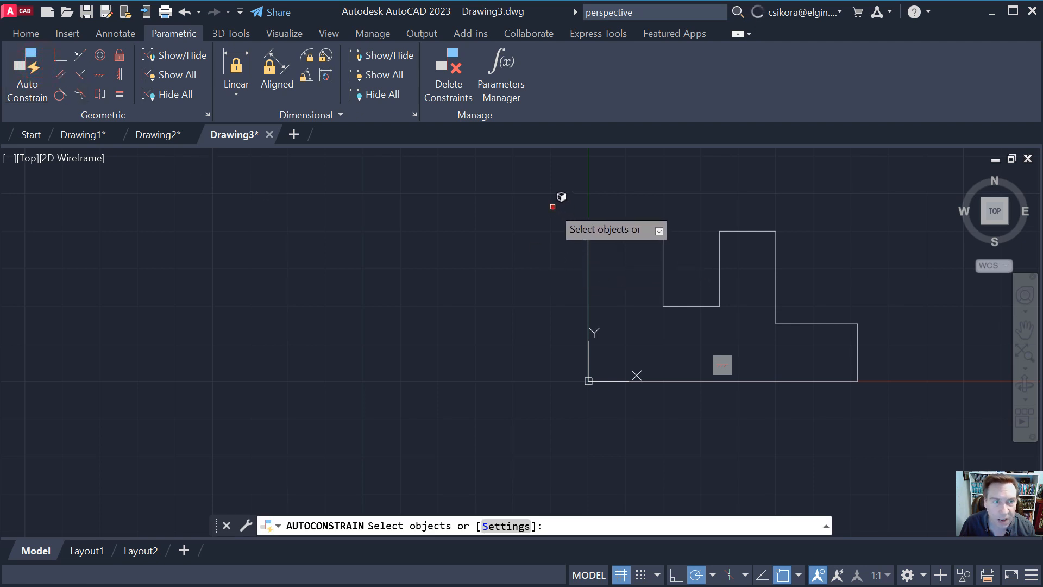
click(552, 207)
click(892, 420)
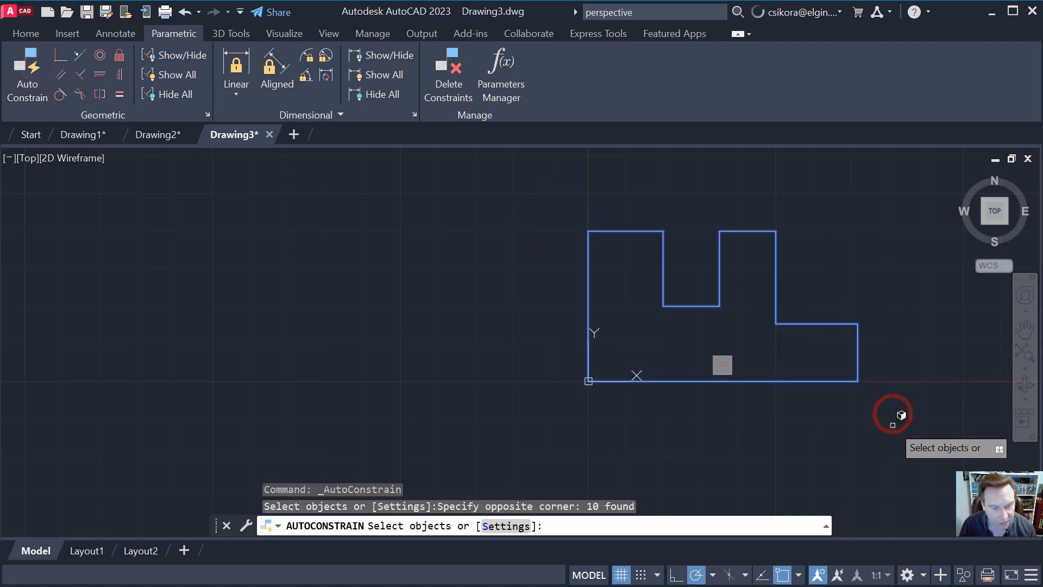
key(Return)
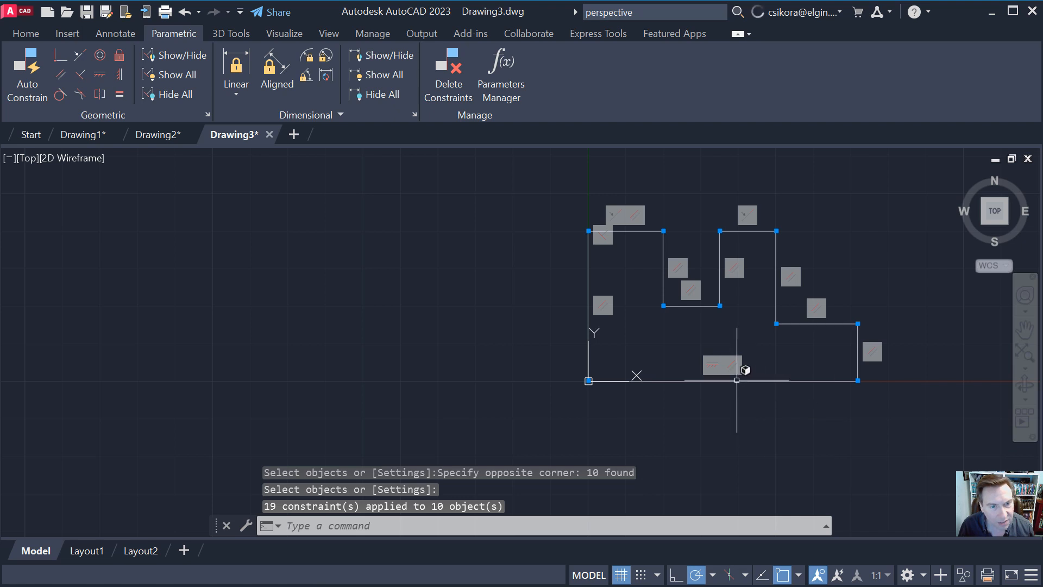
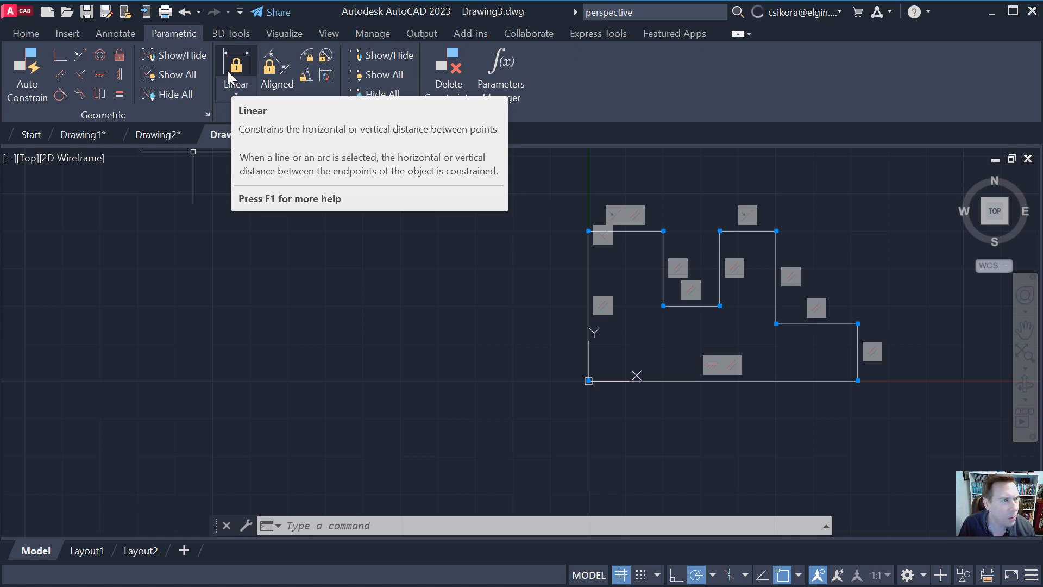
Add a linear dimensional constraint of 3.5 between the endpoints of the base line, placed below the outline.
click(228, 74)
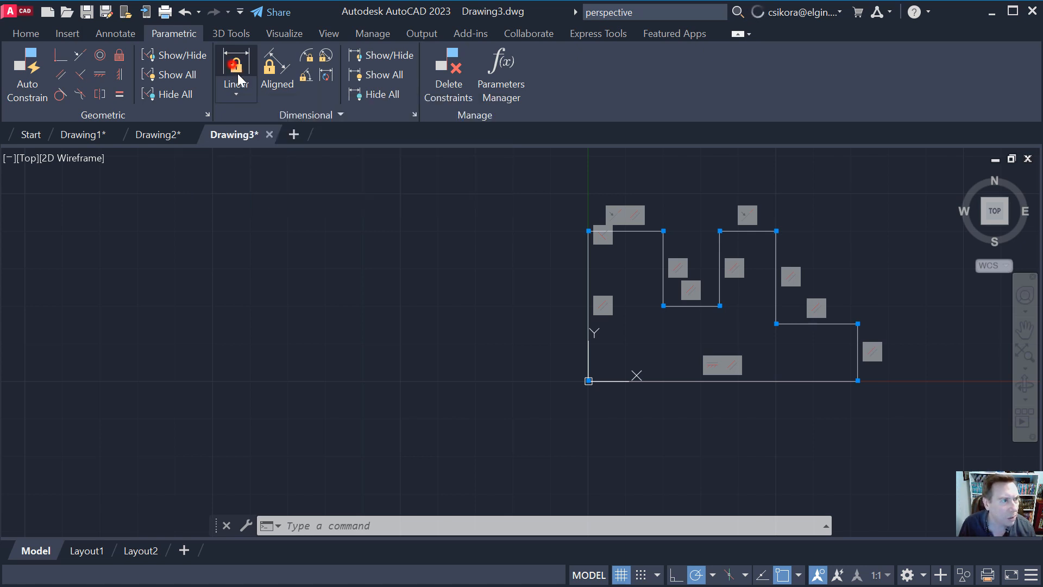
click(594, 381)
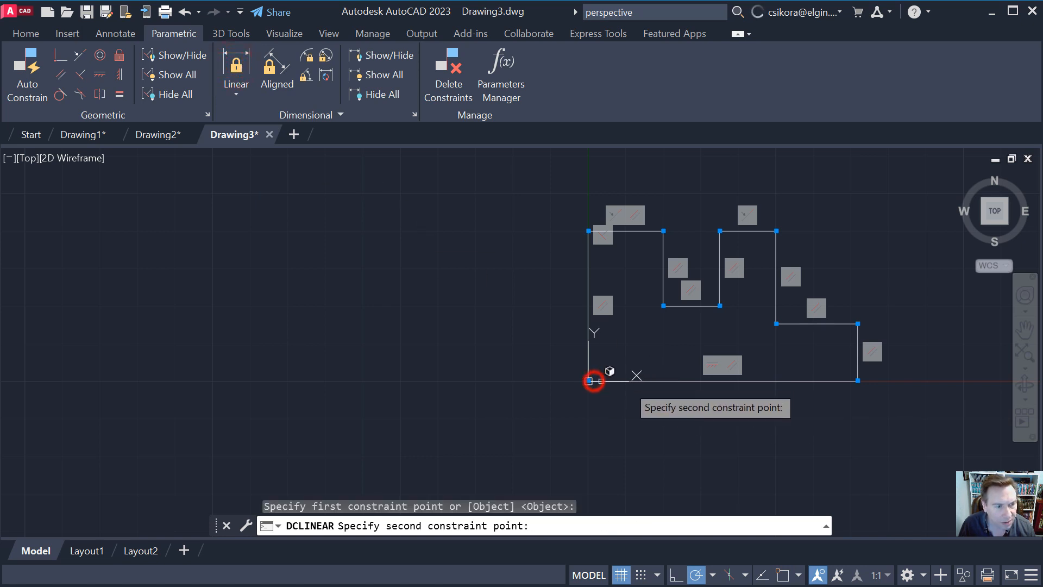
click(858, 377)
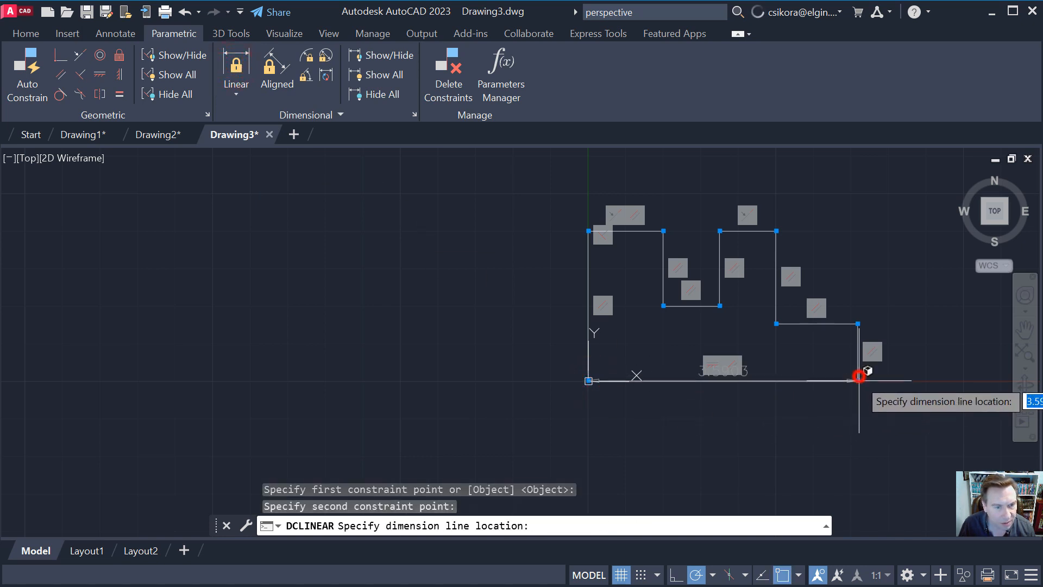
click(754, 427)
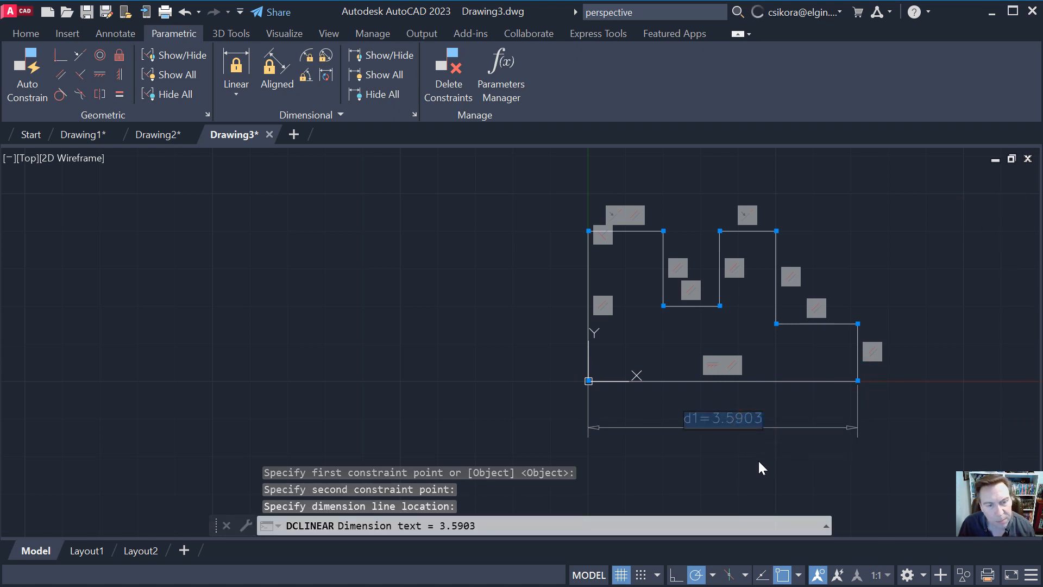
key(BackSpace)
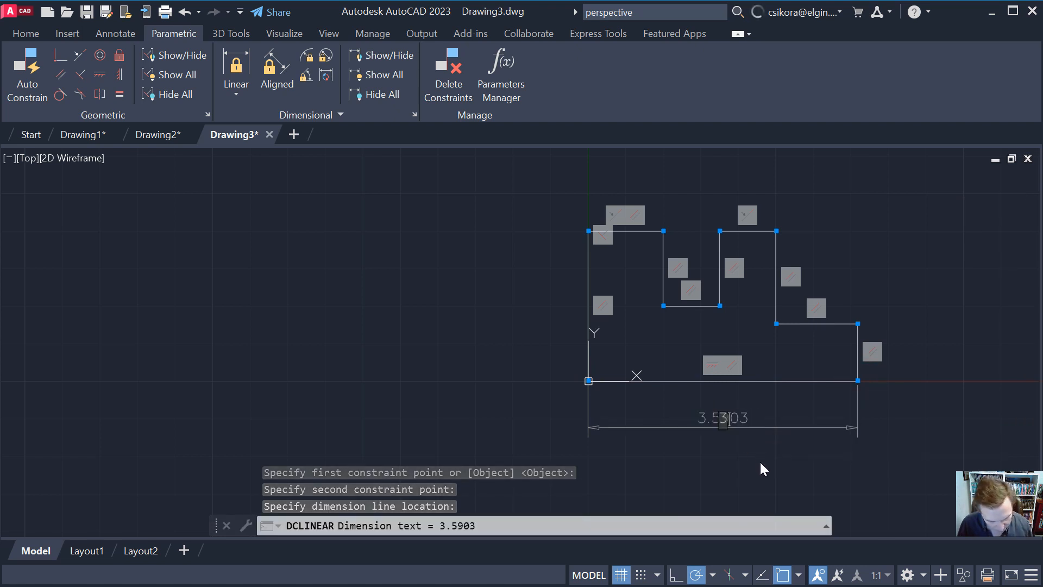
text(3.5)
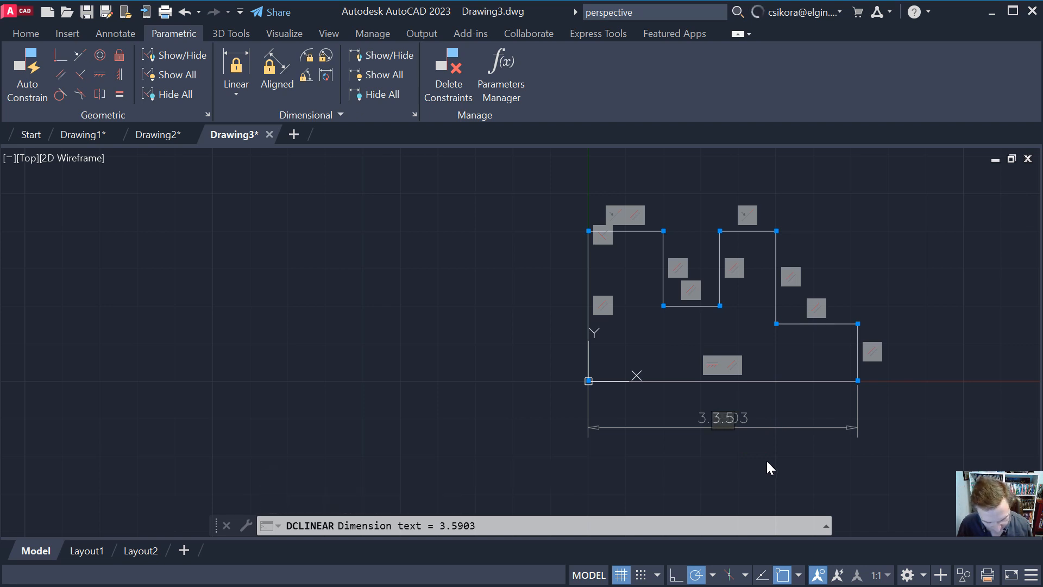
key(Return)
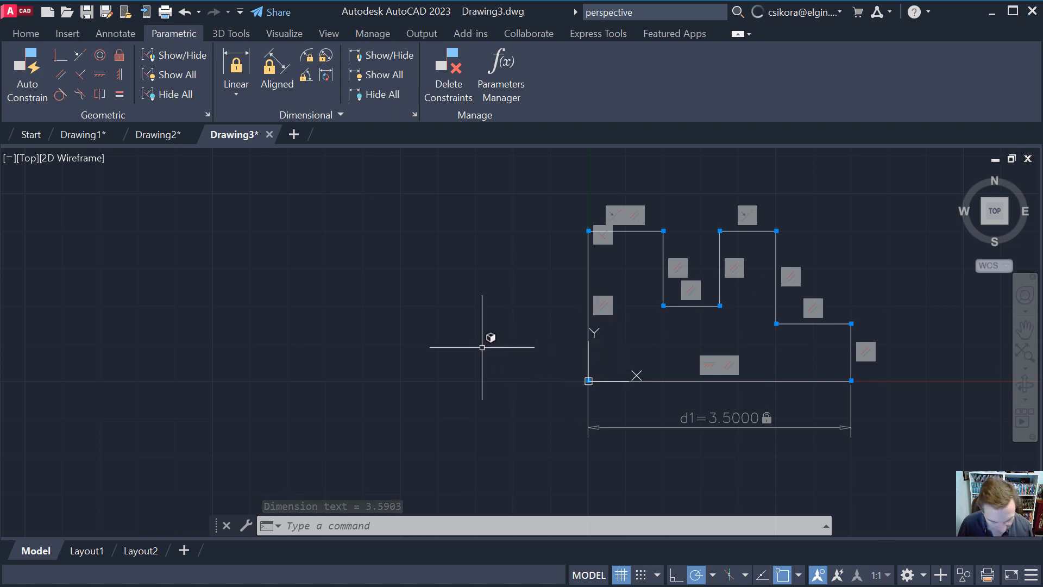
Add a vertical linear dimensional constraint of 2.0 between the endpoints of the outline's left edge, placed outside the profile.
key(Return)
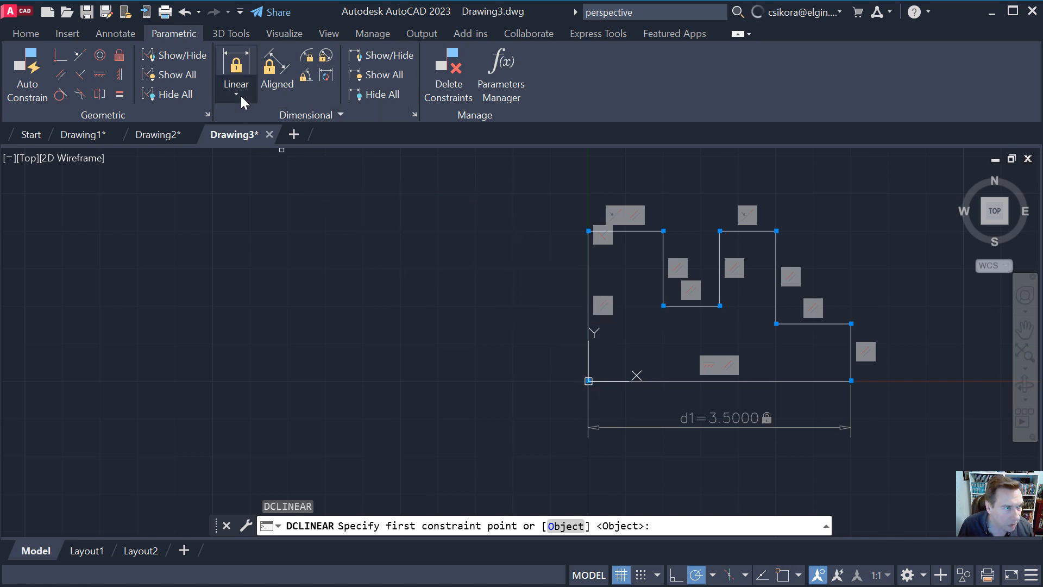
click(240, 96)
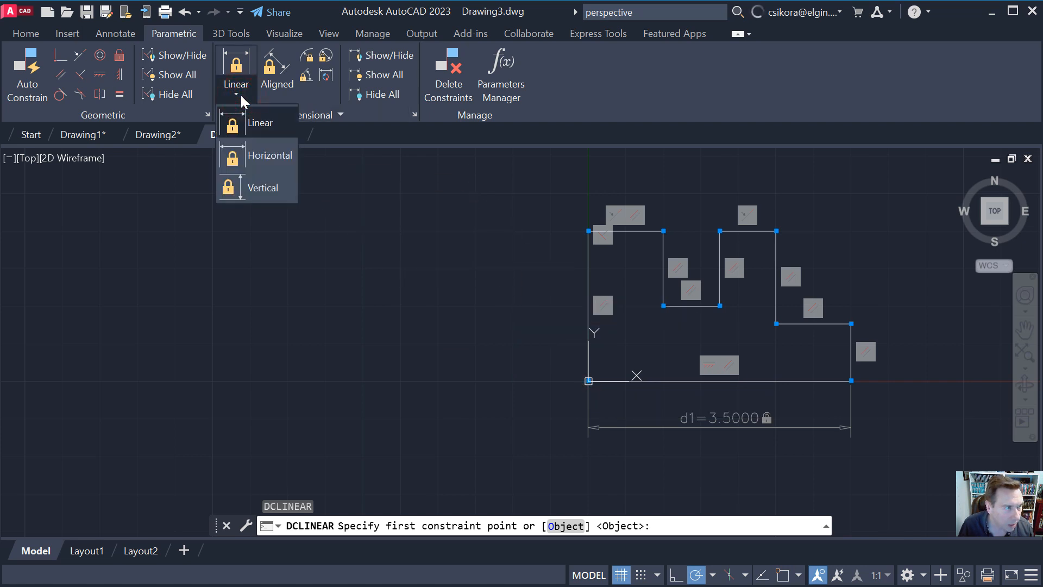
click(240, 96)
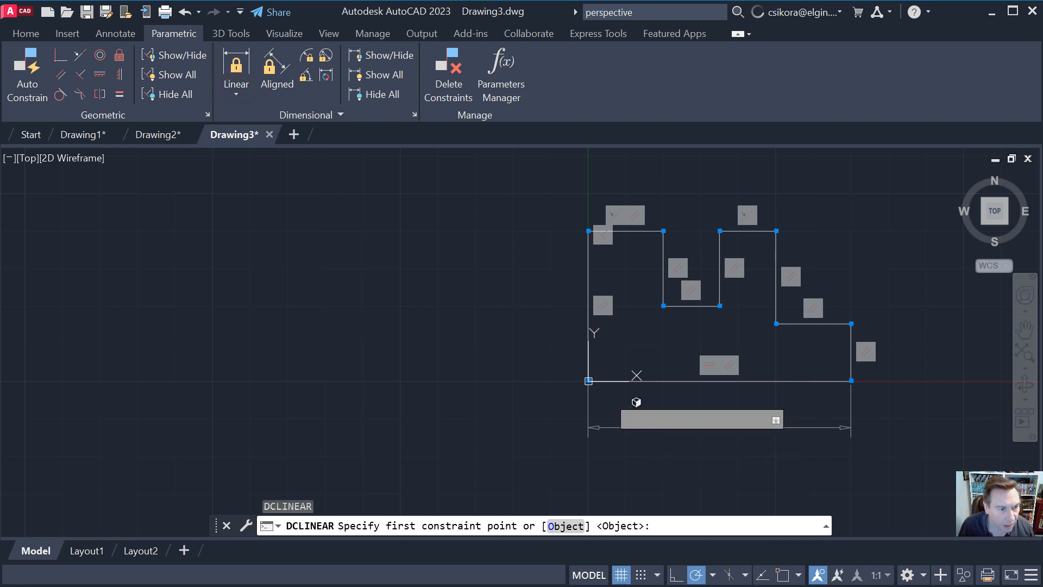
click(588, 380)
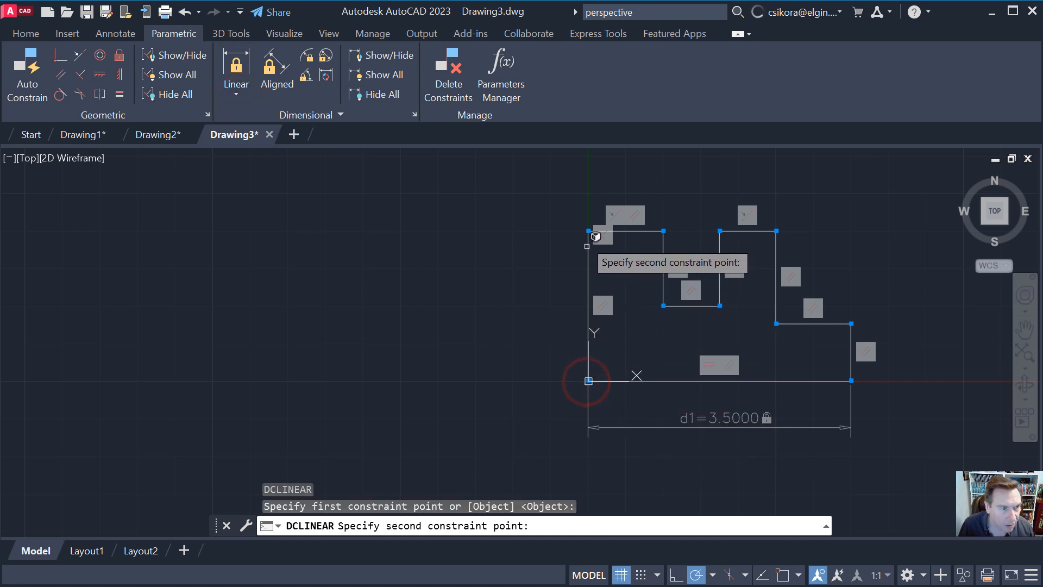
click(589, 231)
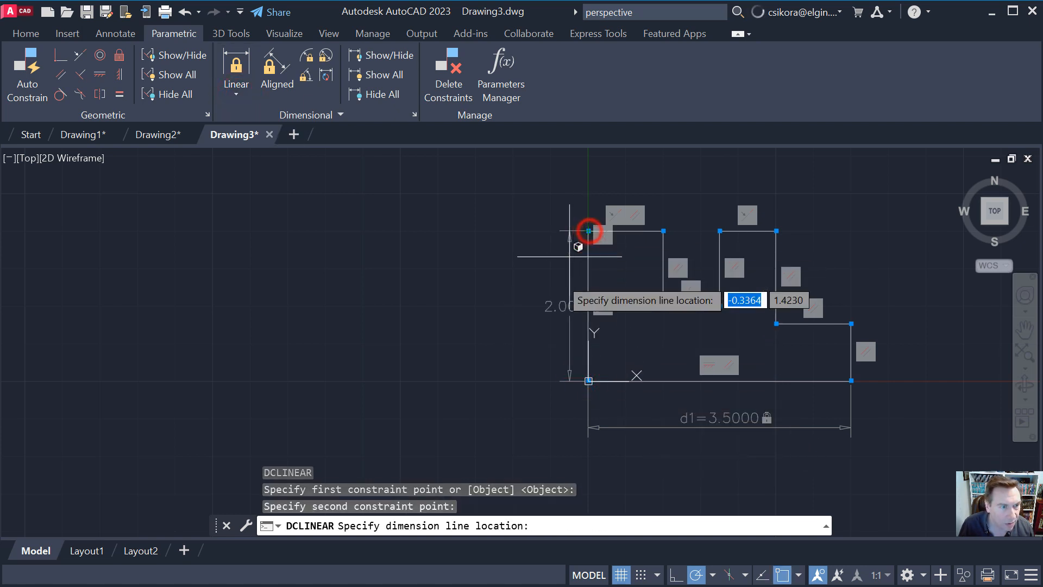
click(535, 293)
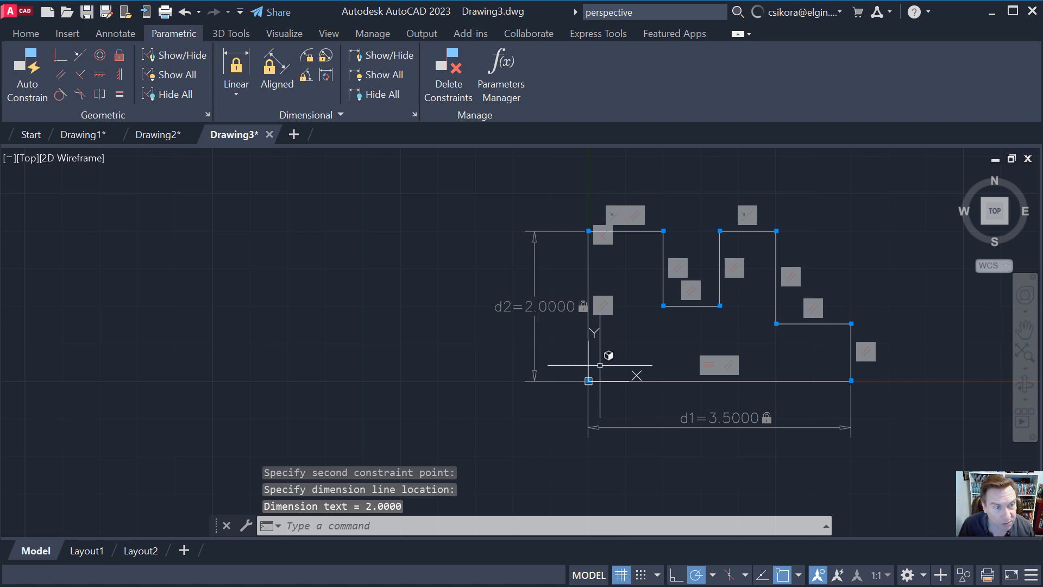
Add a linear dimensional constraint of 1.0 across the top line left of the slot, placed above the outline.
click(246, 76)
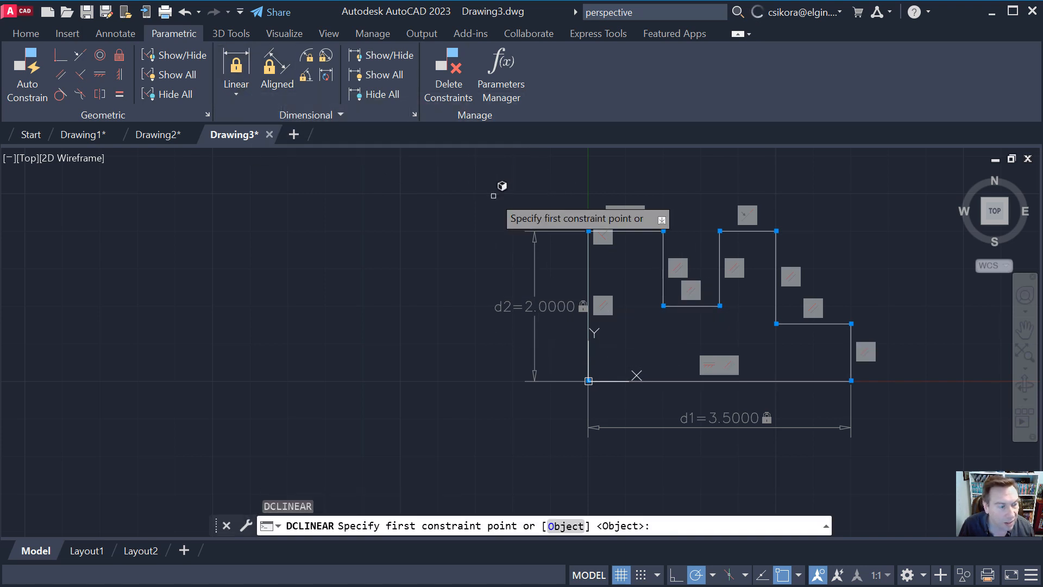
click(589, 231)
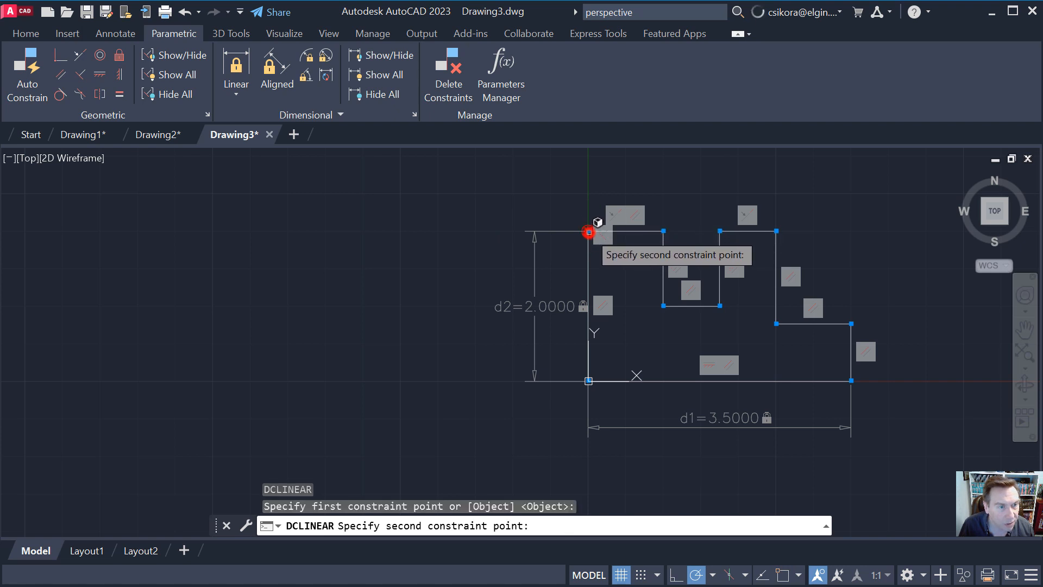
click(664, 231)
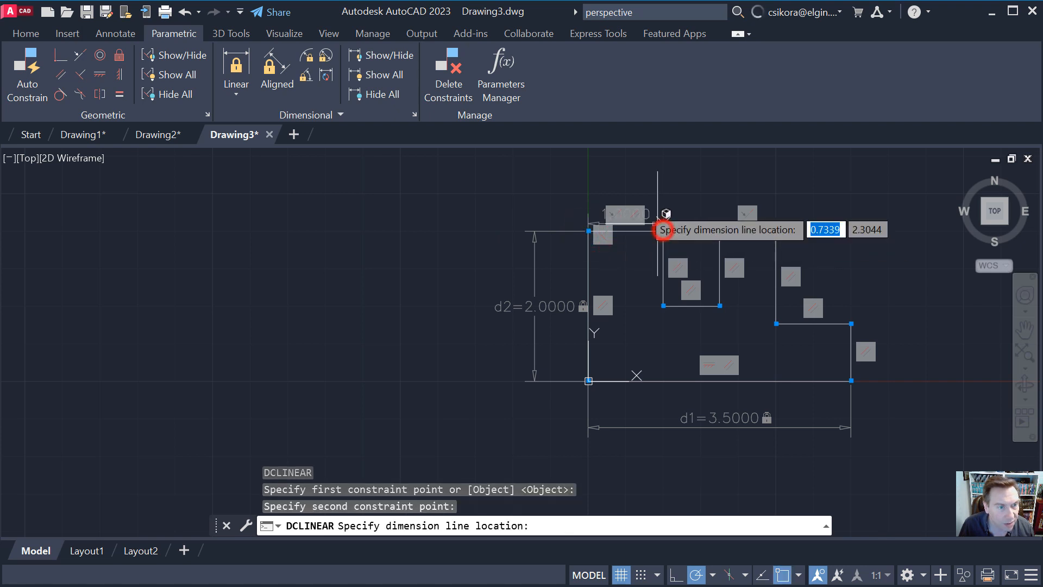
click(626, 178)
key(Return)
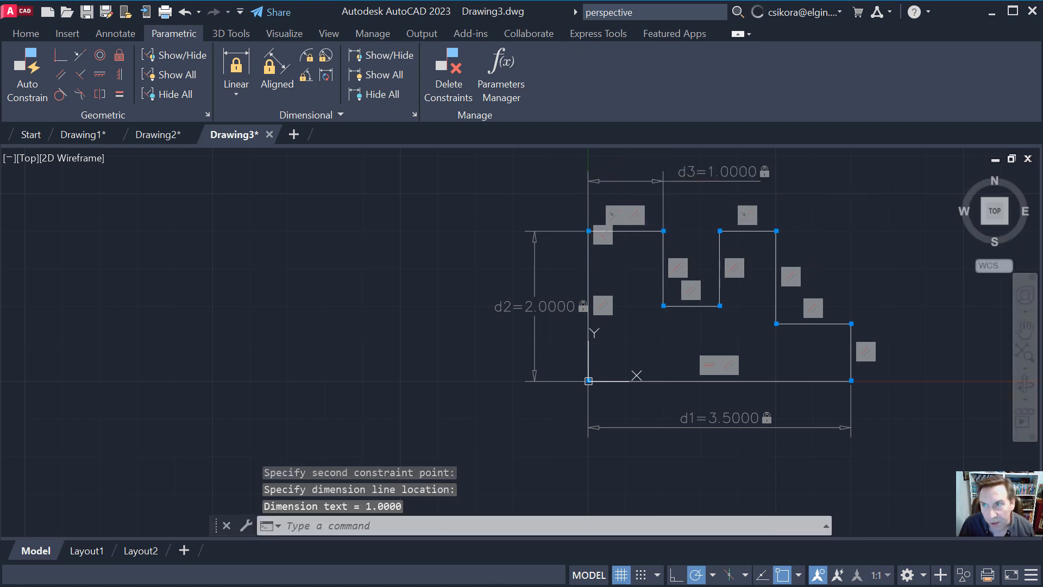
Following the manual's drawing, add a linear dimensional constraint of 1.75 from the outline's upper-left corner to the slot's upper-right corner, placed above the 1.0 constraint.
drag(1042, 66, 630, 100)
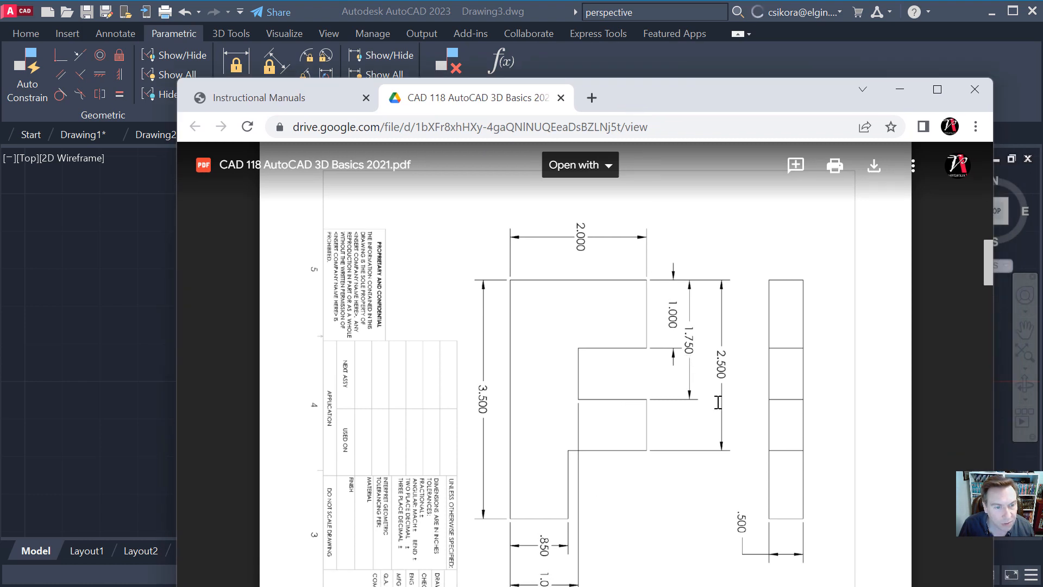
mouse_move(681, 106)
mouse_down()
mouse_move(1042, 111)
mouse_move(1042, 98)
mouse_up()
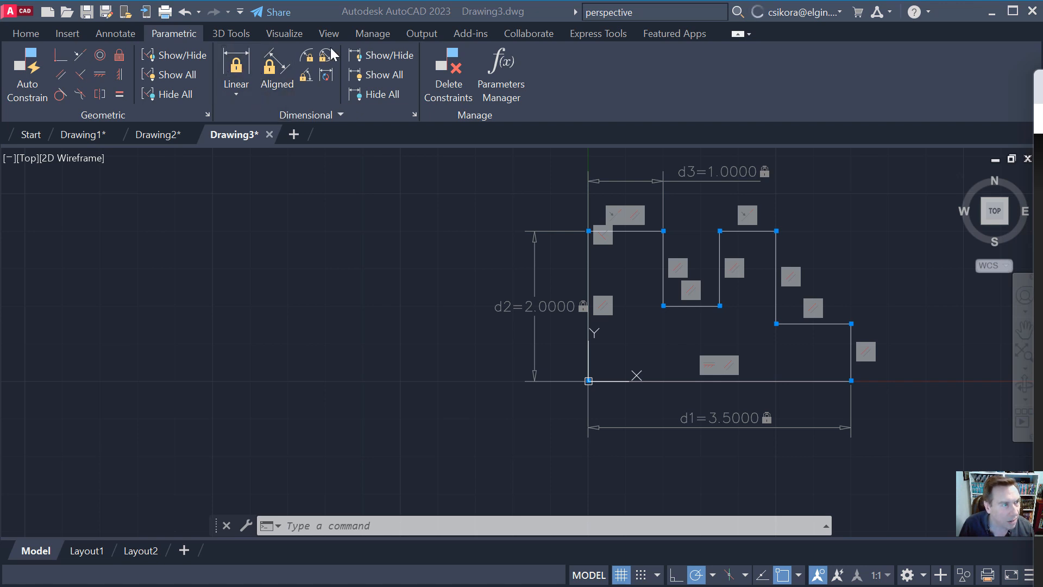
click(349, 14)
key(Return)
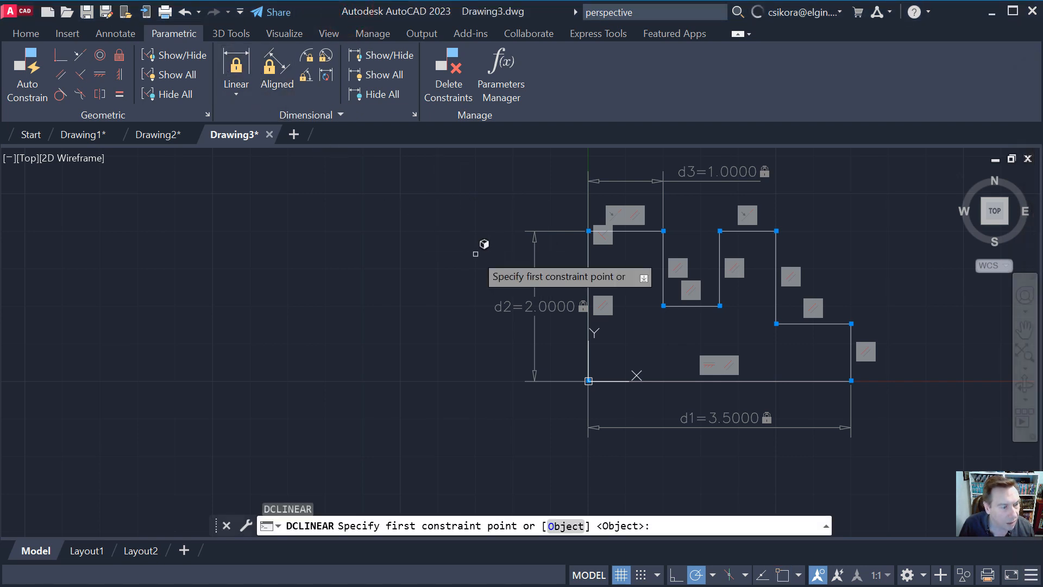
click(589, 231)
click(719, 231)
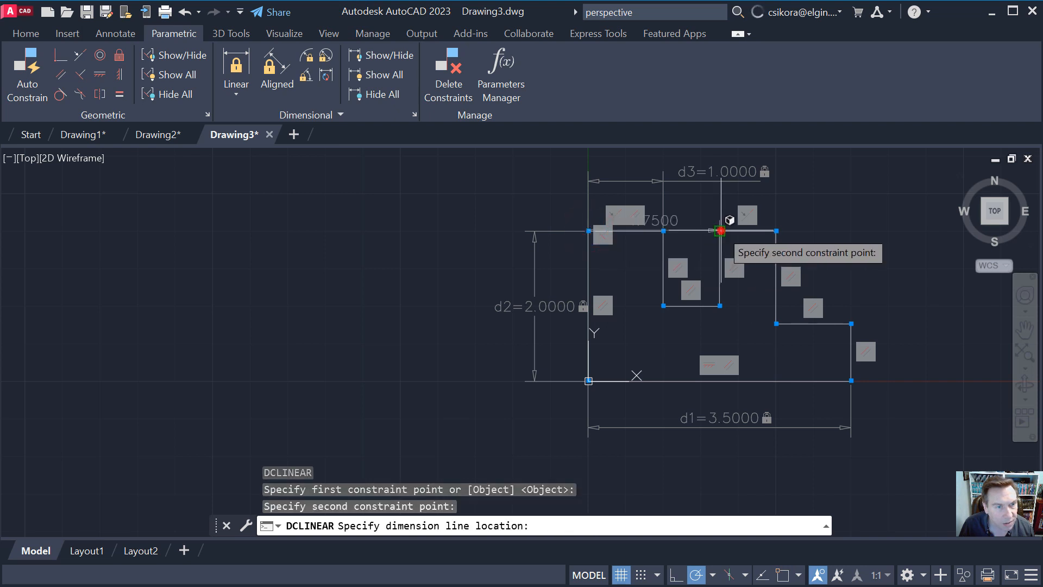
click(720, 153)
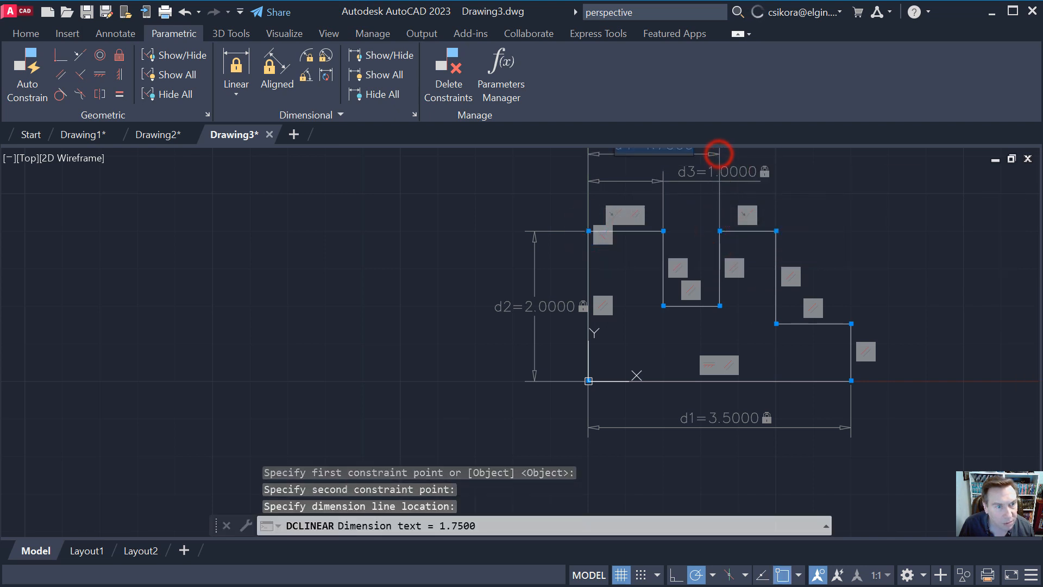
Add a linear dimensional constraint of 2.5 from the outline's upper-left corner to the right end of the second top line, placed above the others.
scroll(598, 327, down, 2)
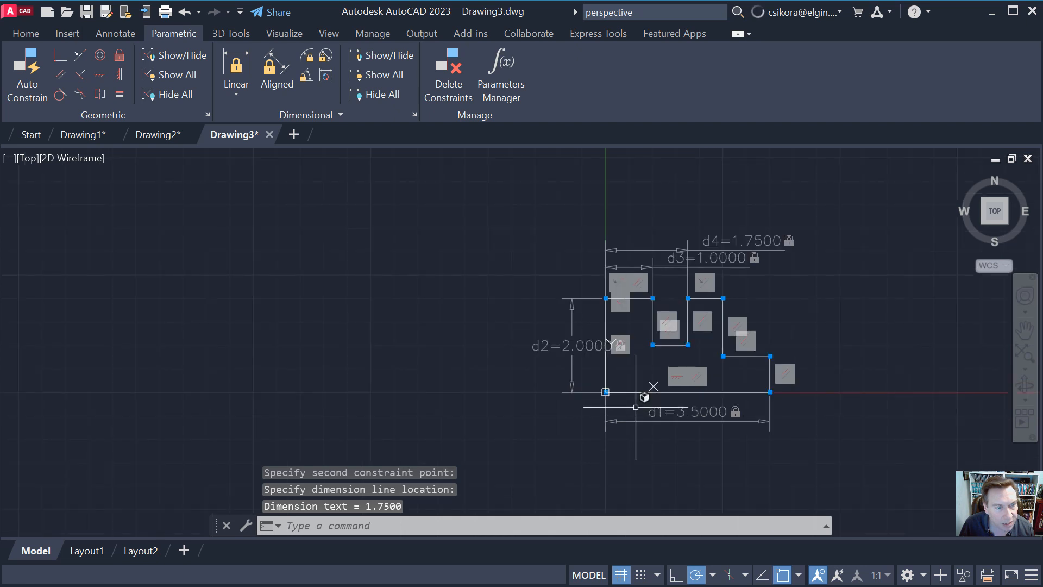
key(Return)
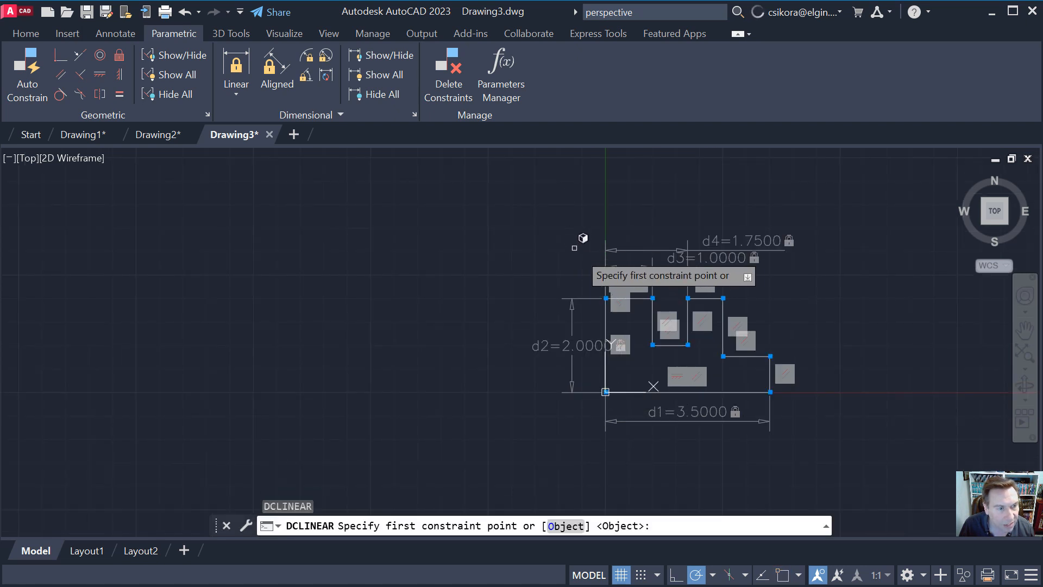
click(606, 298)
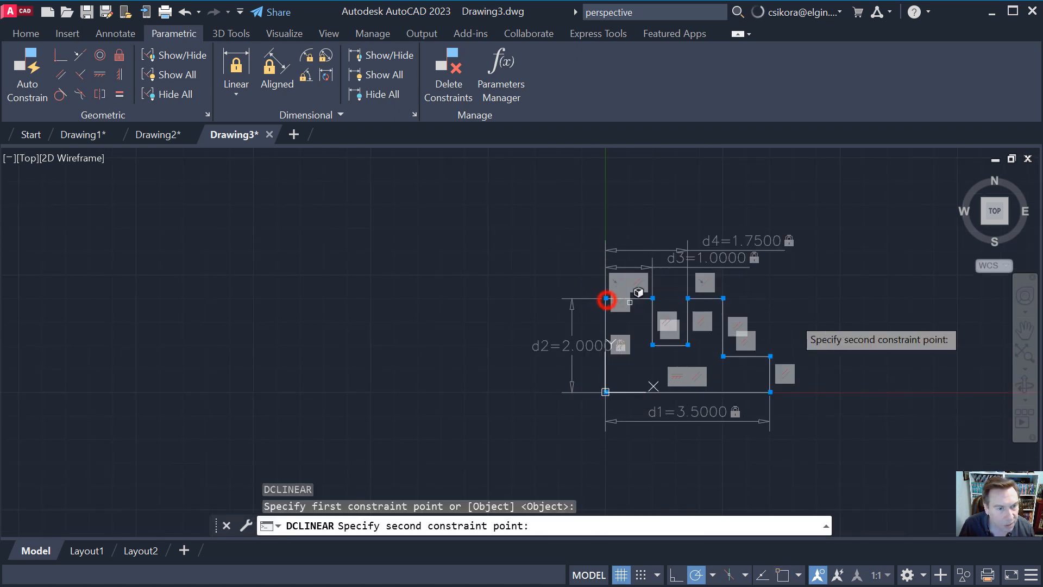
click(722, 299)
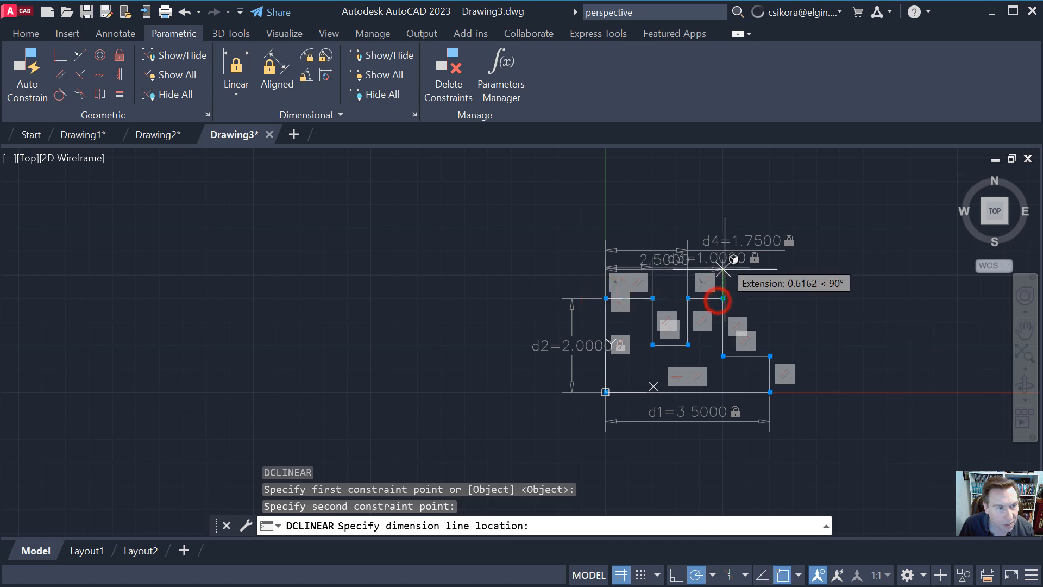
click(725, 214)
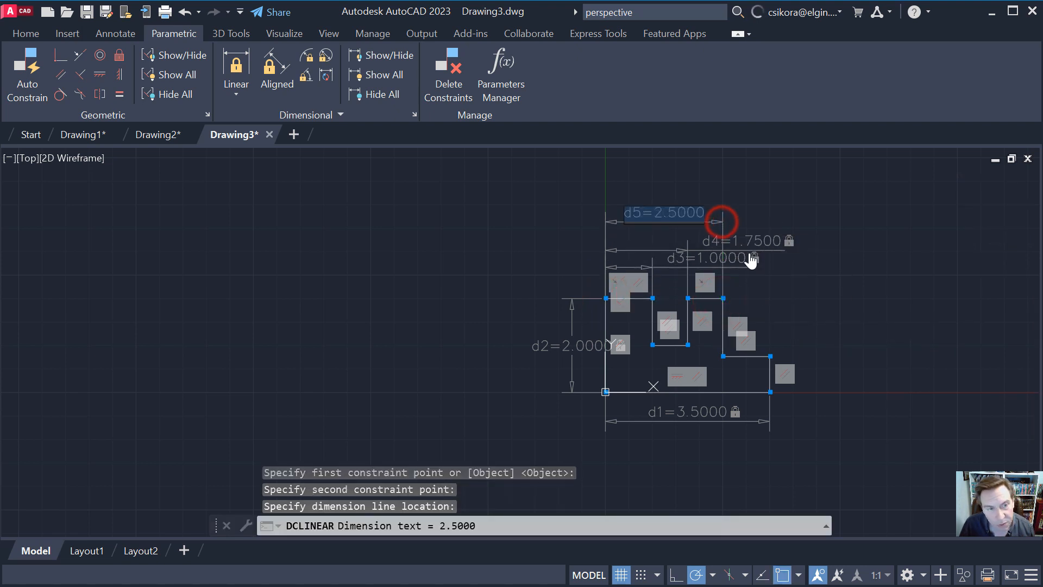
key(Return)
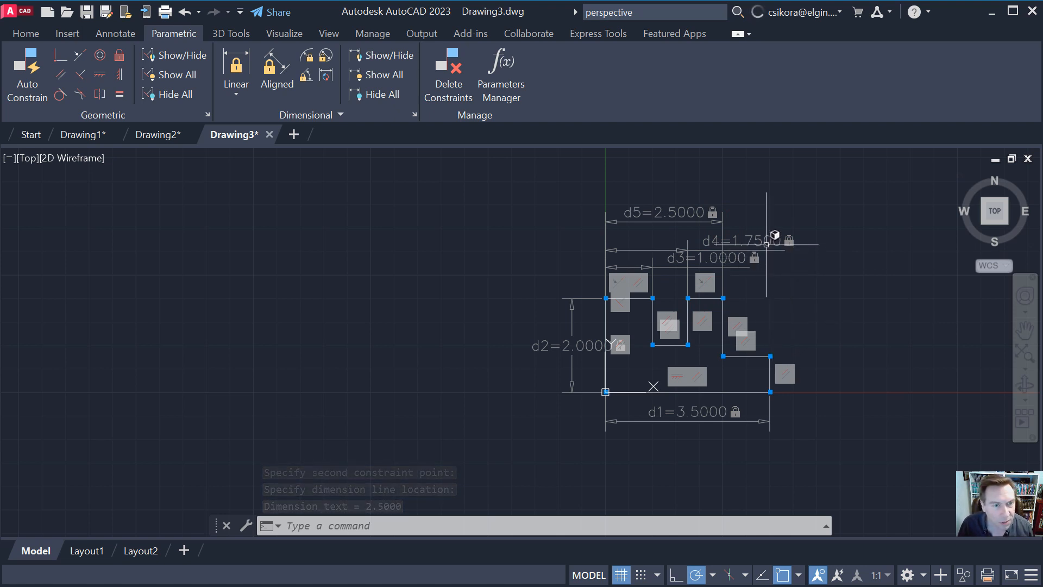
key(Escape)
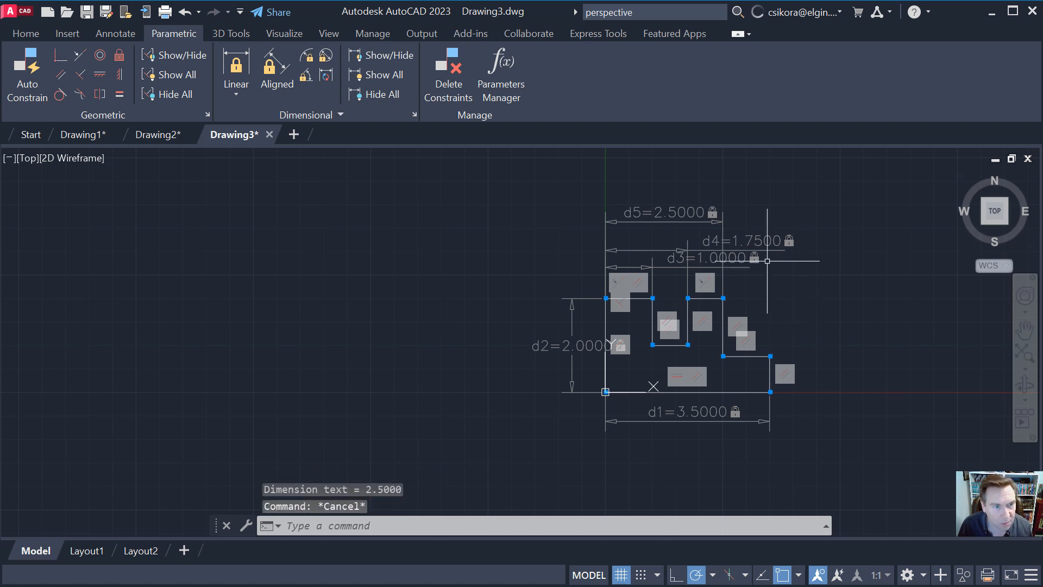
click(761, 237)
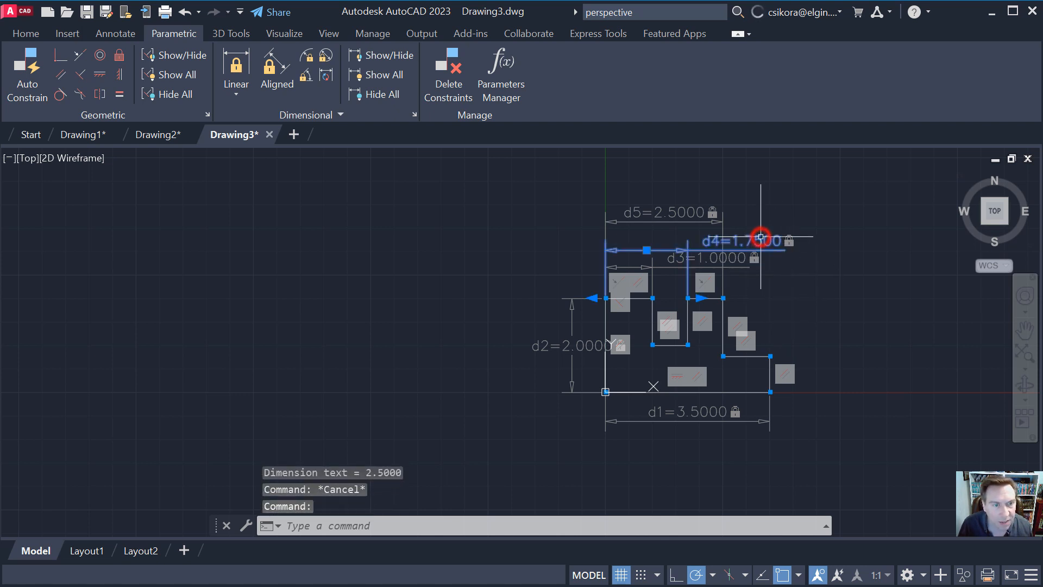
drag(758, 237, 648, 239)
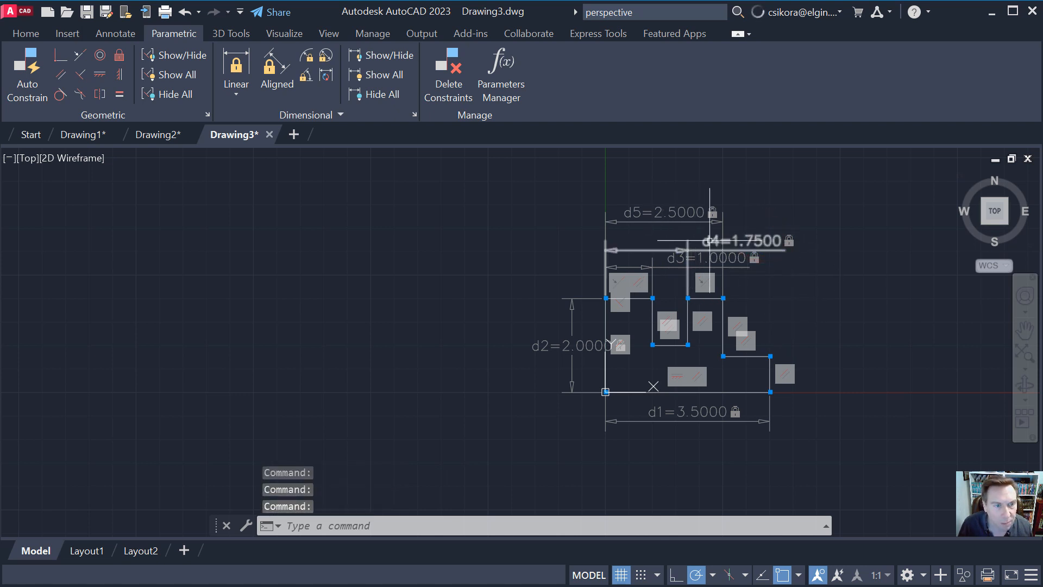
click(759, 241)
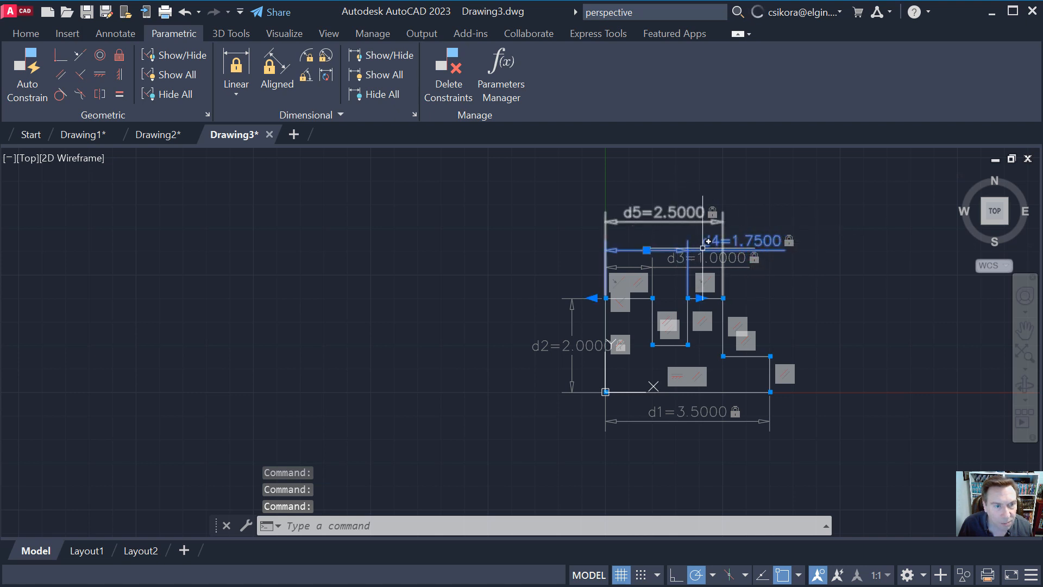
click(714, 266)
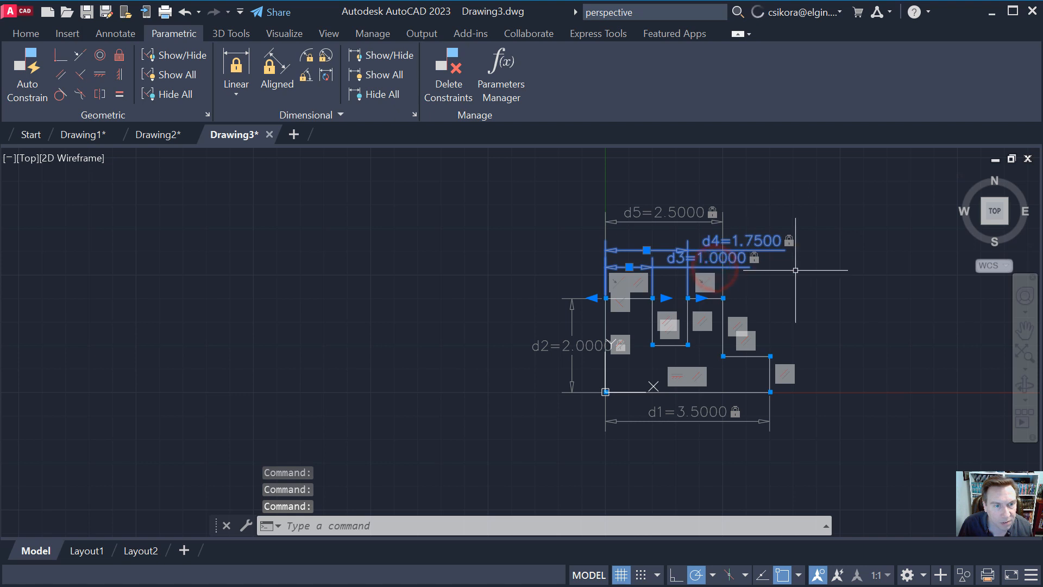
click(802, 289)
key(Escape)
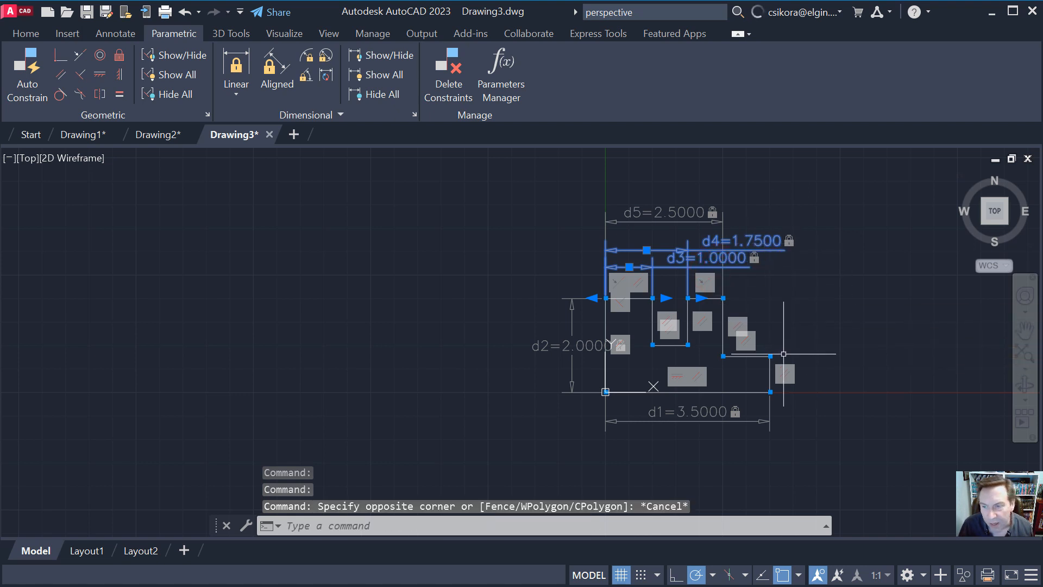
Add a vertical linear dimensional constraint of 0.85 on the short right edge of the outline, placed to its right.
click(229, 65)
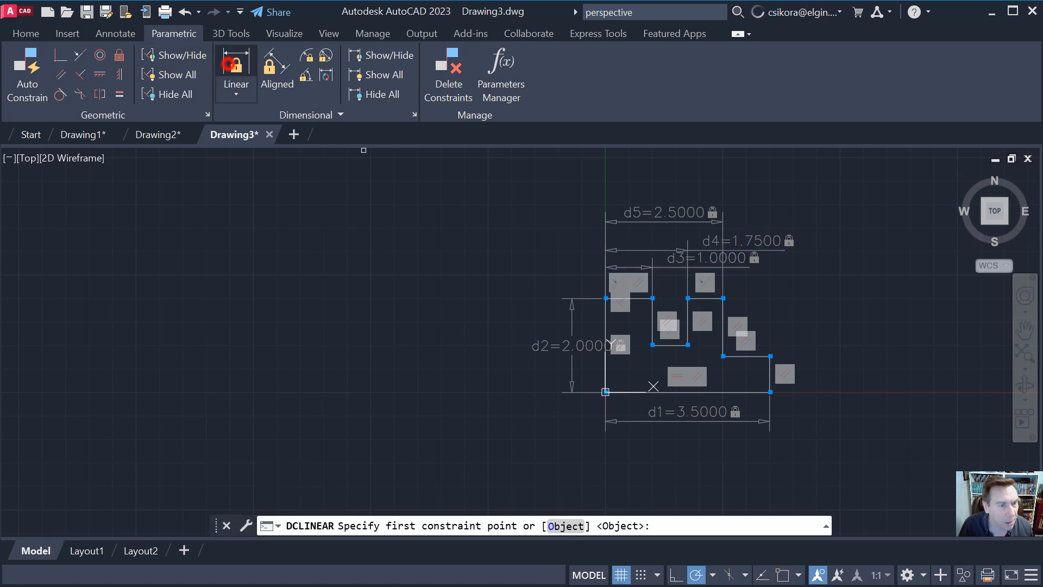
click(770, 391)
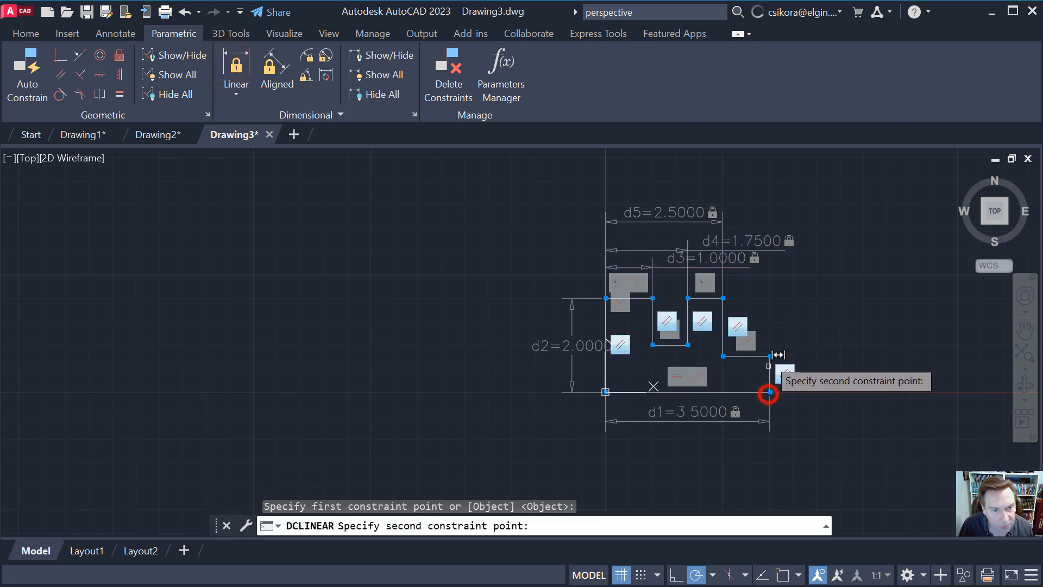
click(770, 356)
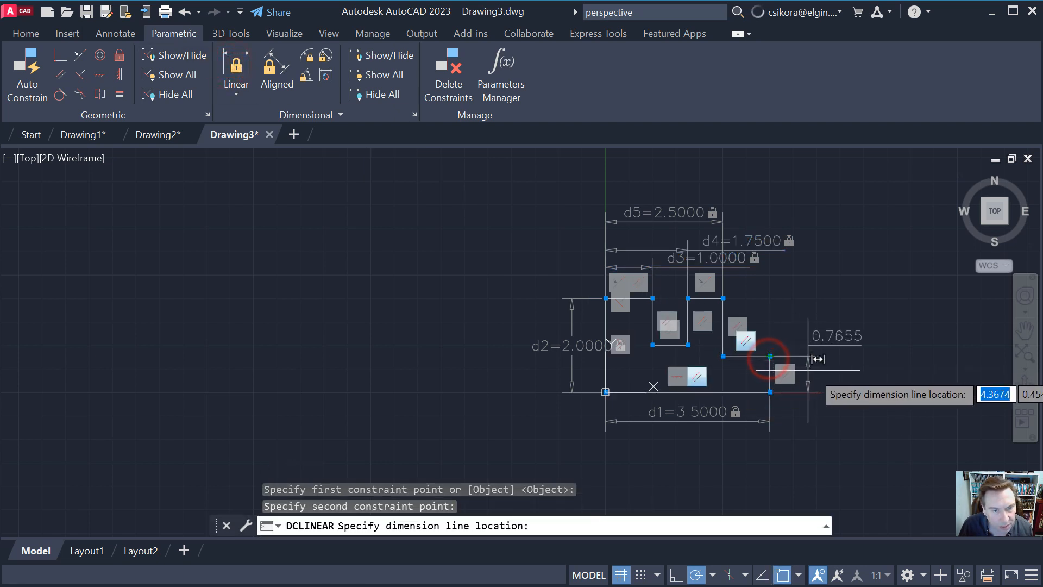
click(847, 377)
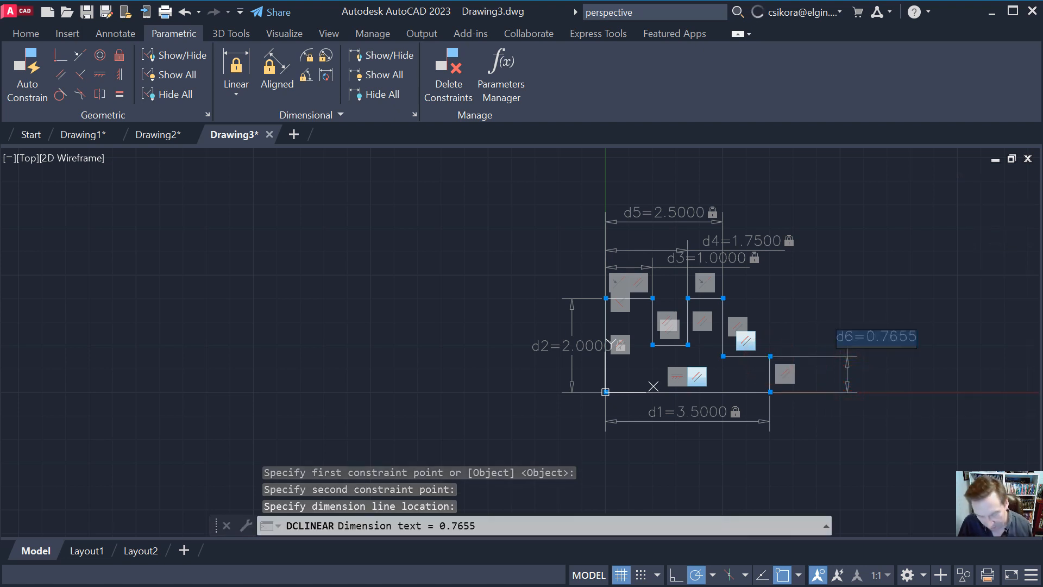
text(.855)
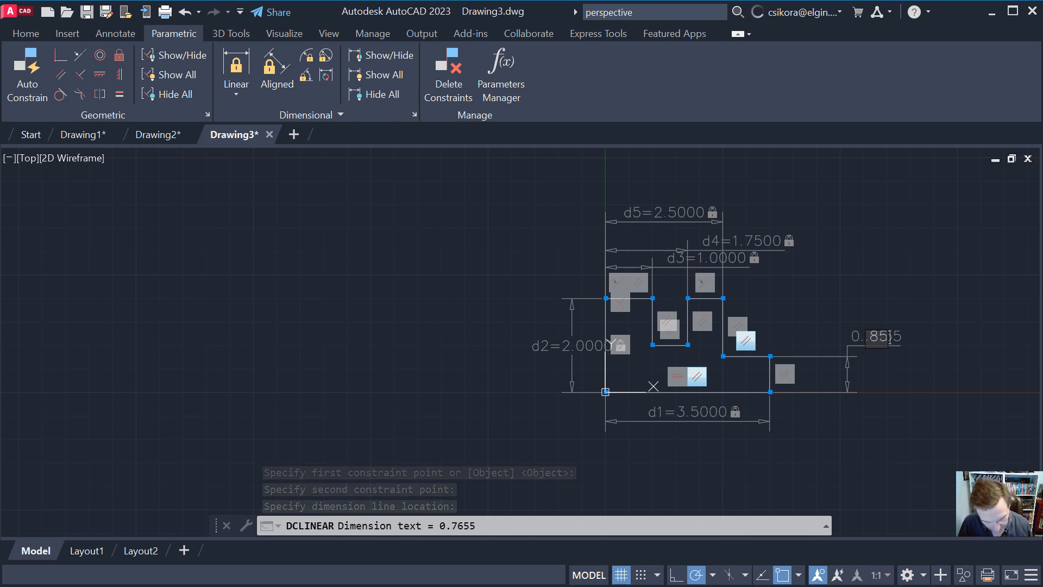
key(Return)
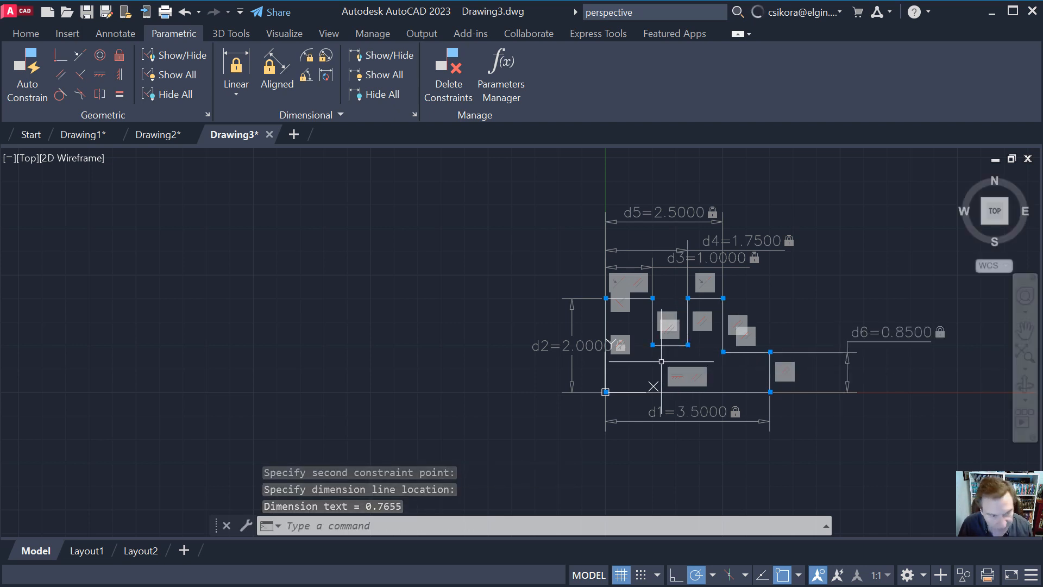
Add a vertical linear dimensional constraint of 1.0 from the slot's lower-right corner to the outline's bottom-right corner, placed beyond the 0.85 constraint.
key(Return)
click(688, 345)
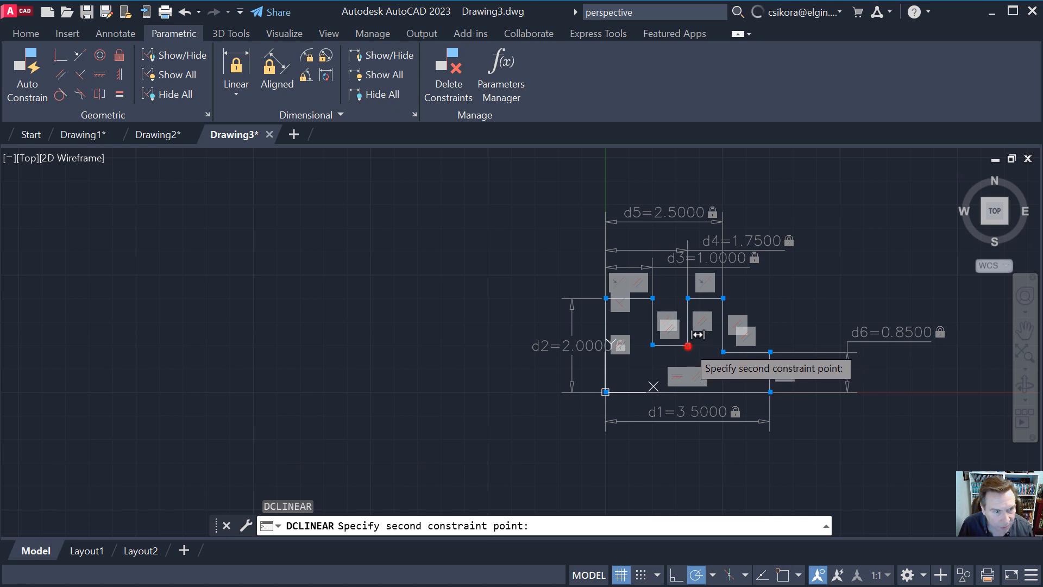
click(780, 392)
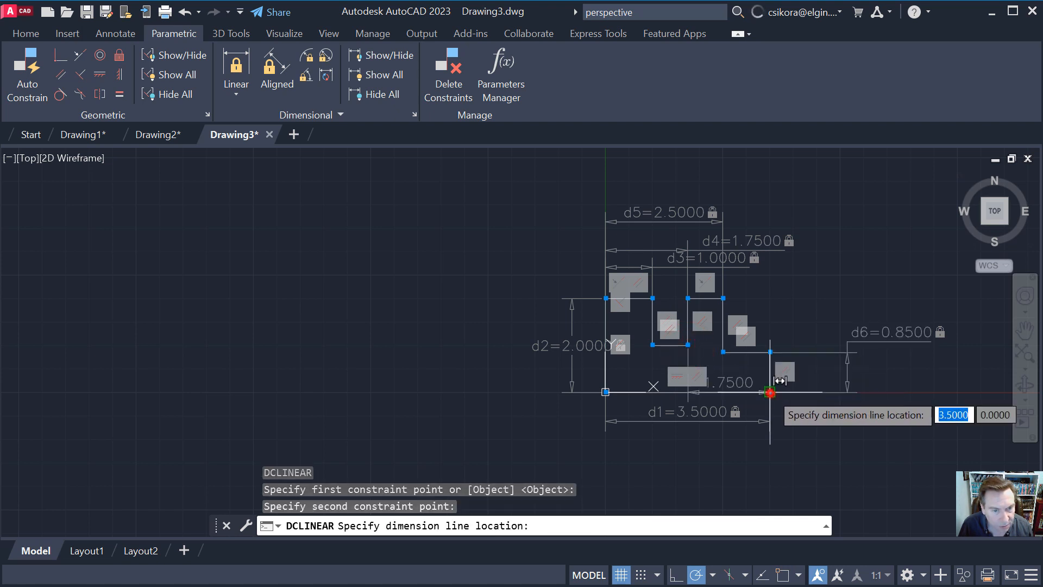
click(910, 370)
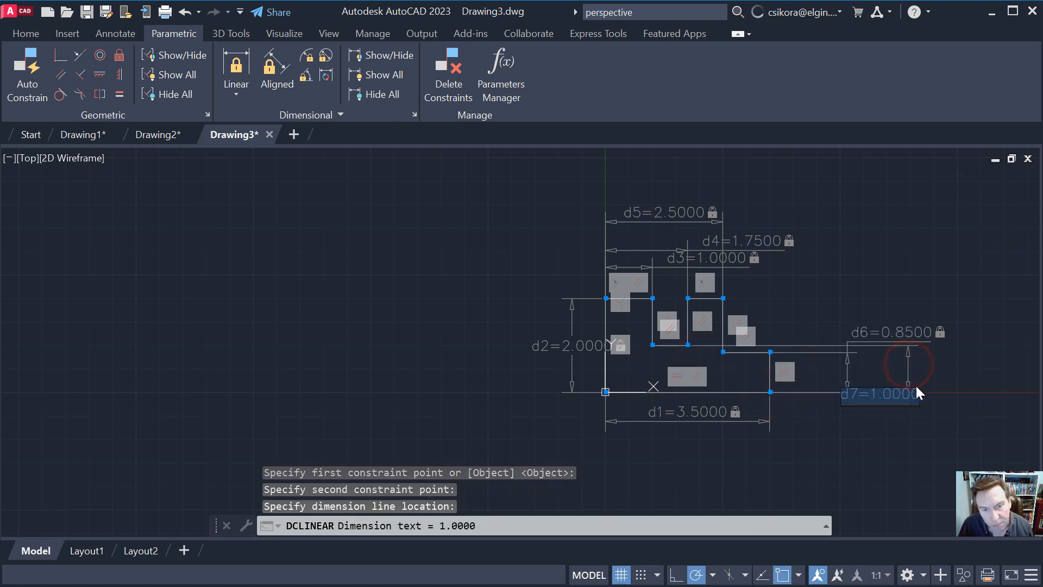
key(Return)
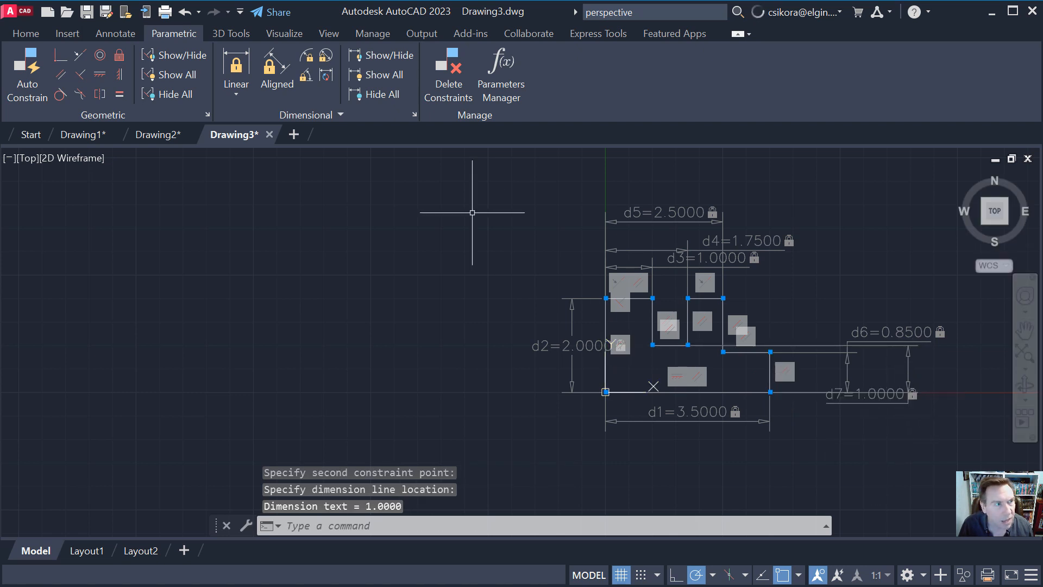
Hide and redisplay all dimensional constraints, and hide all geometric constraint markers on the profile.
click(351, 96)
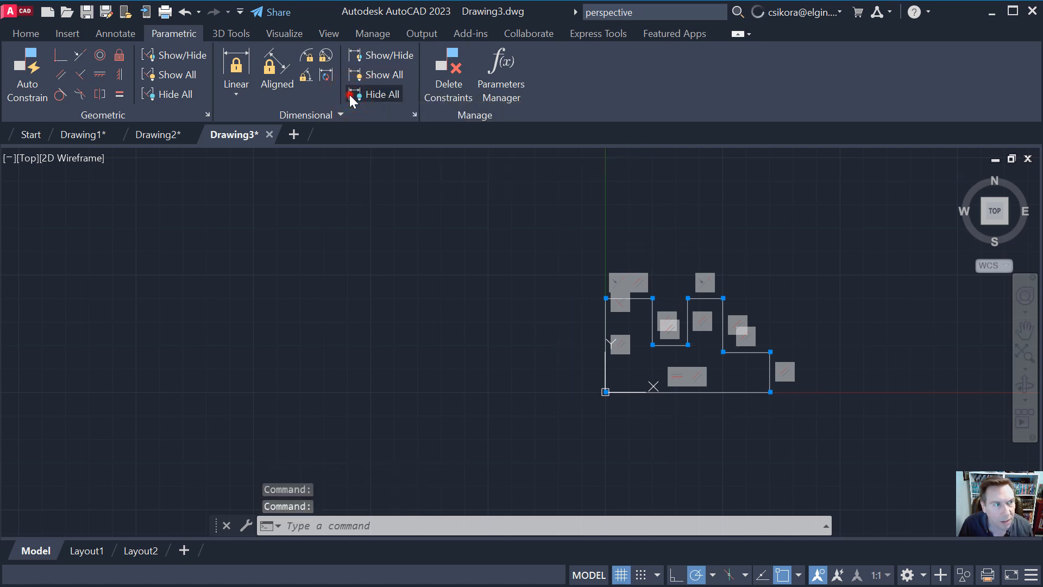
click(359, 78)
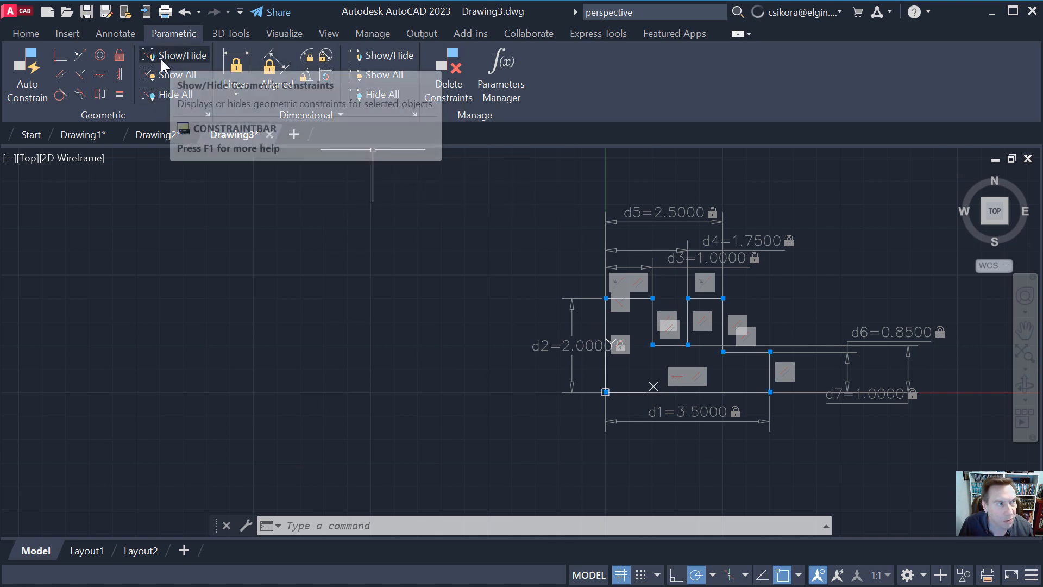
click(165, 98)
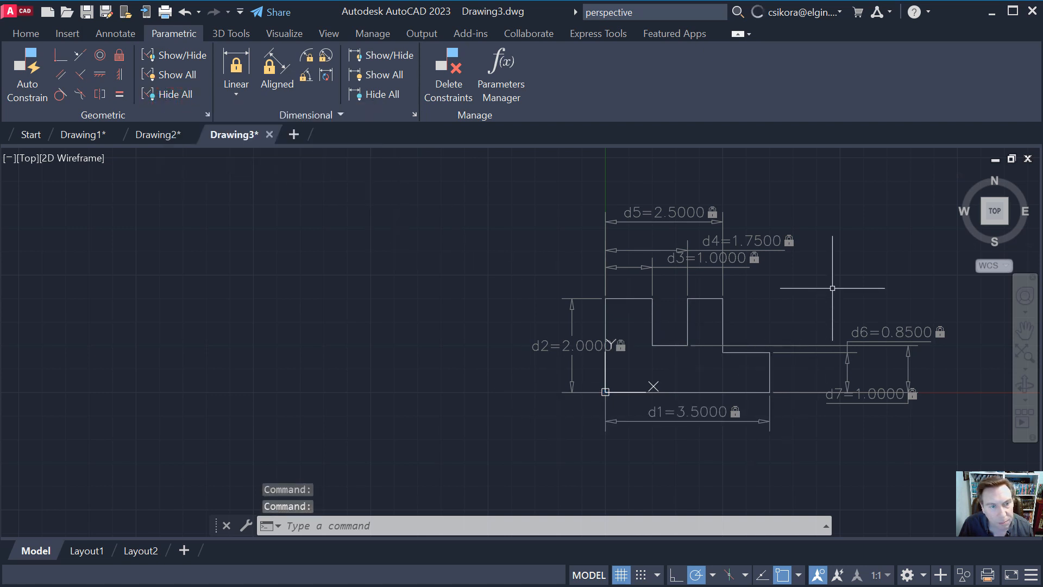
Switch the mode for new dimensional constraints from dynamic to annotational.
scroll(831, 286, down, 2)
scroll(831, 286, up, 4)
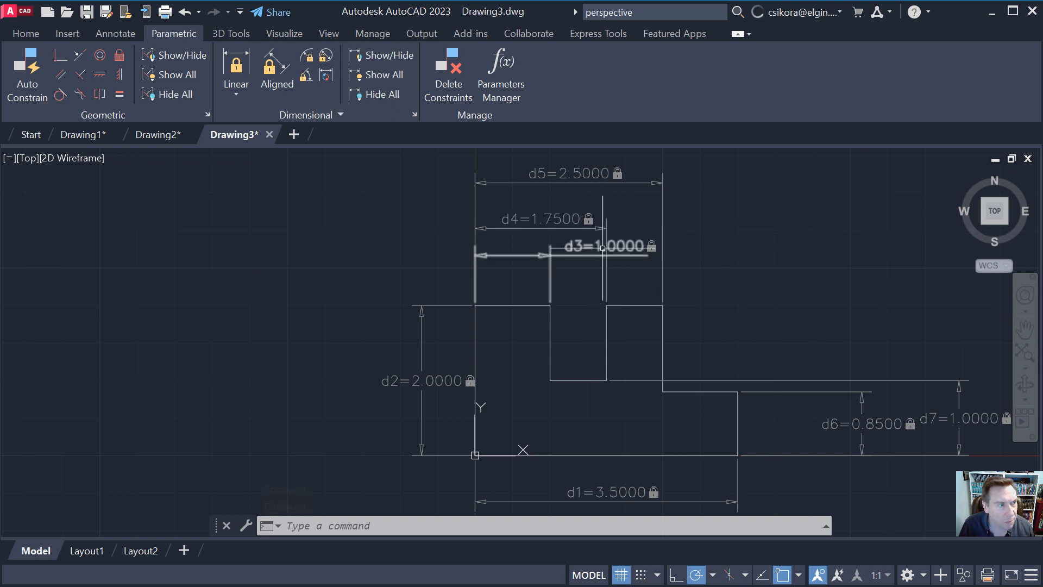
click(339, 115)
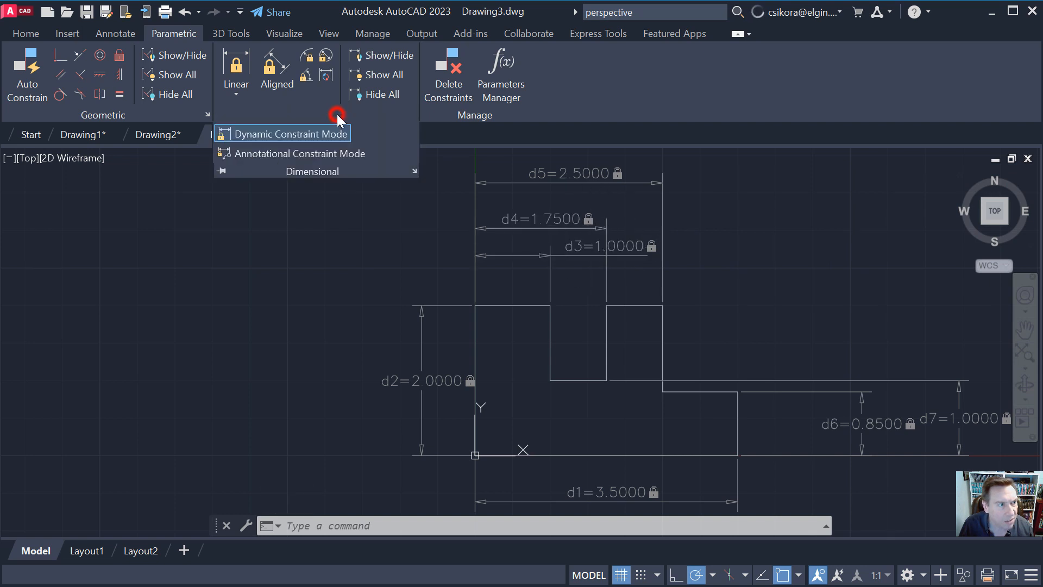
click(325, 151)
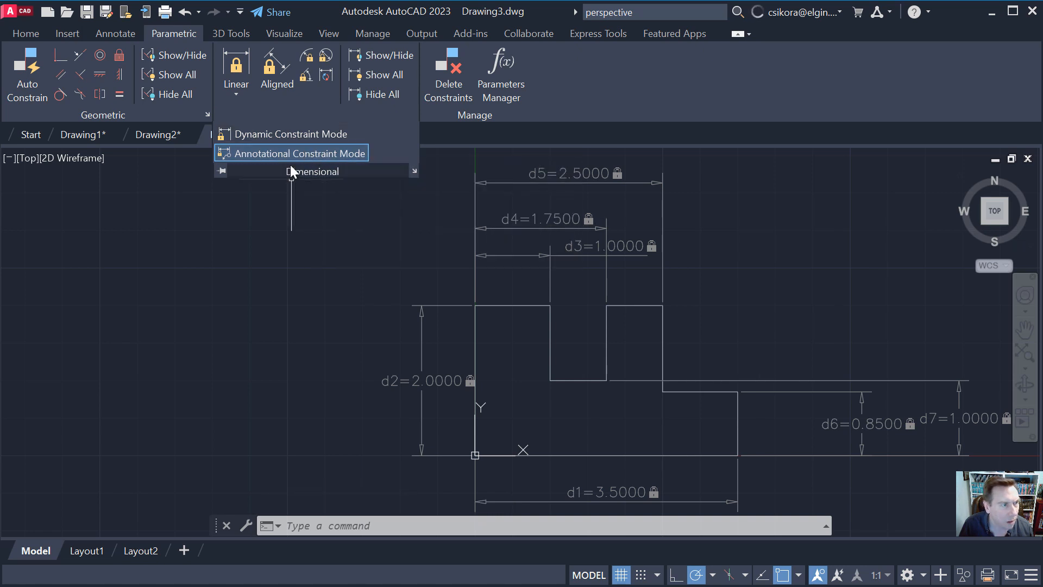
click(279, 137)
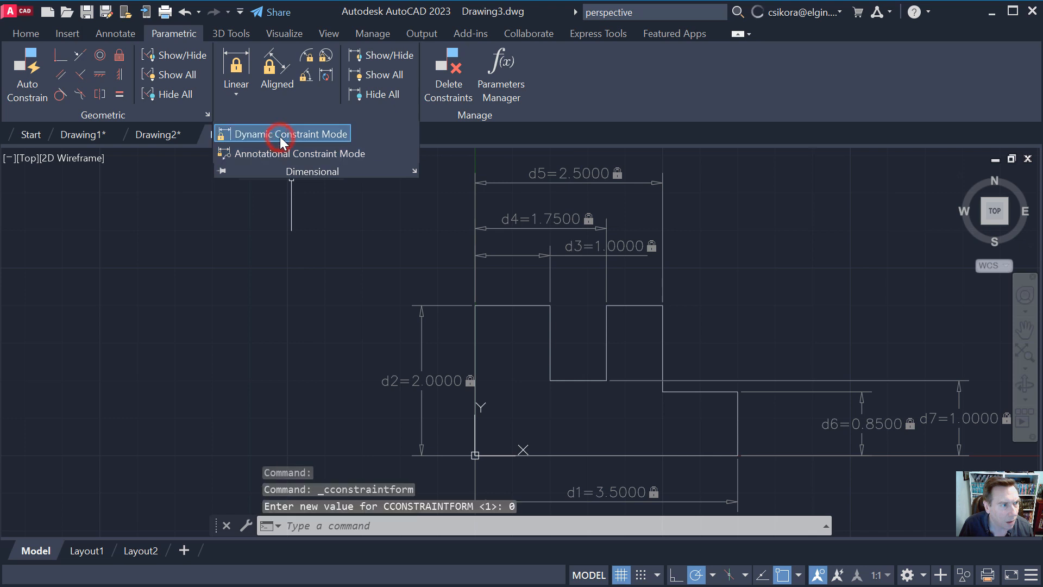
click(279, 152)
click(264, 216)
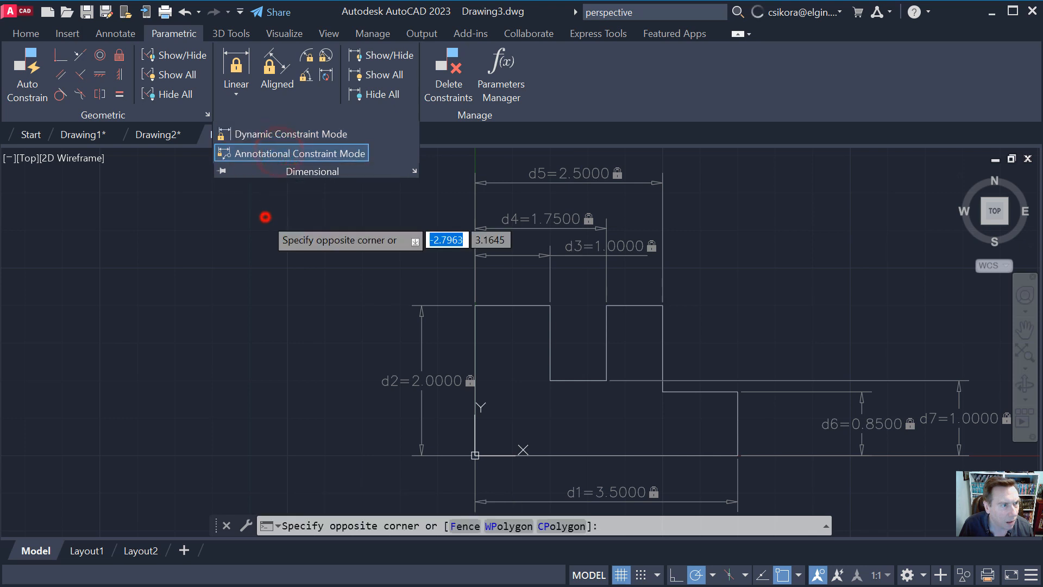
click(266, 217)
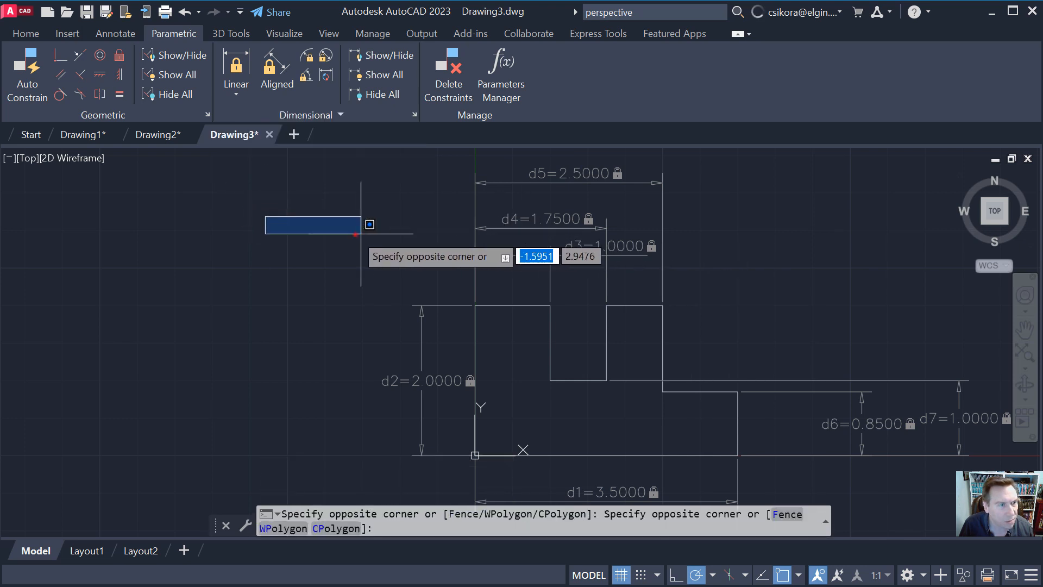
click(356, 232)
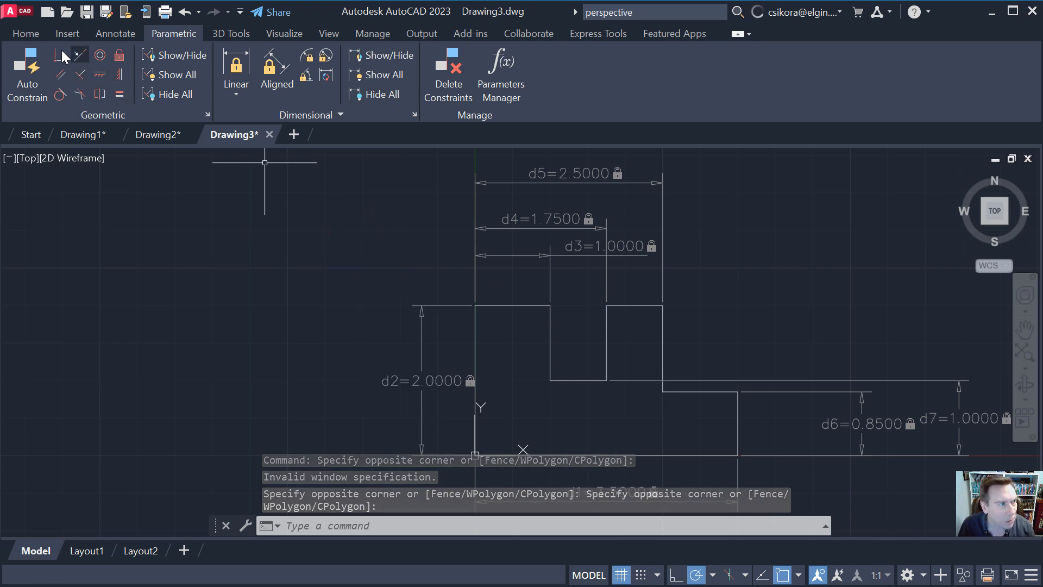
Presspull the closed stepped profile in an isometric view to a height of 0.5.
scroll(429, 387, down, 2)
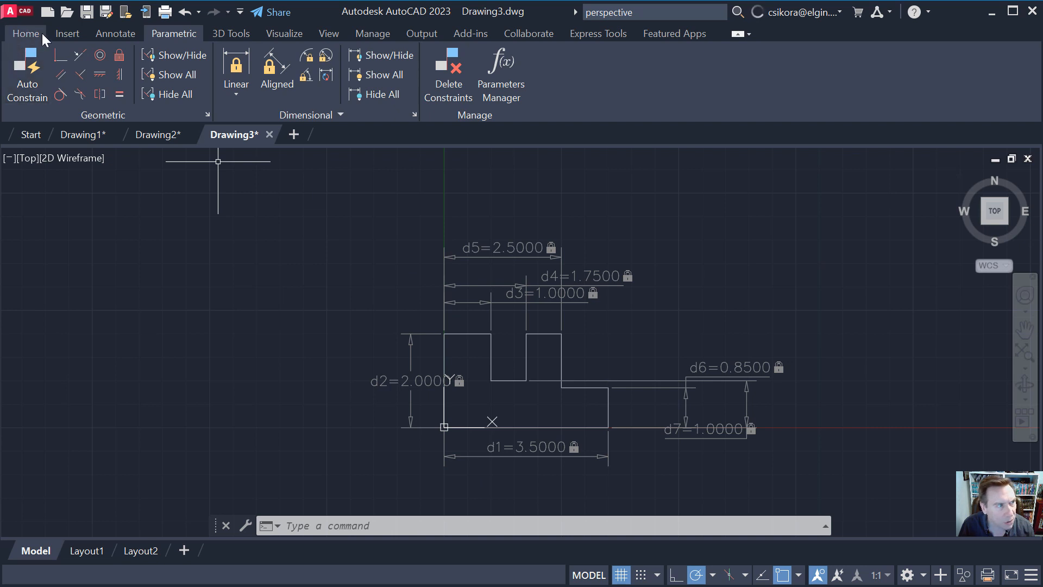
click(26, 33)
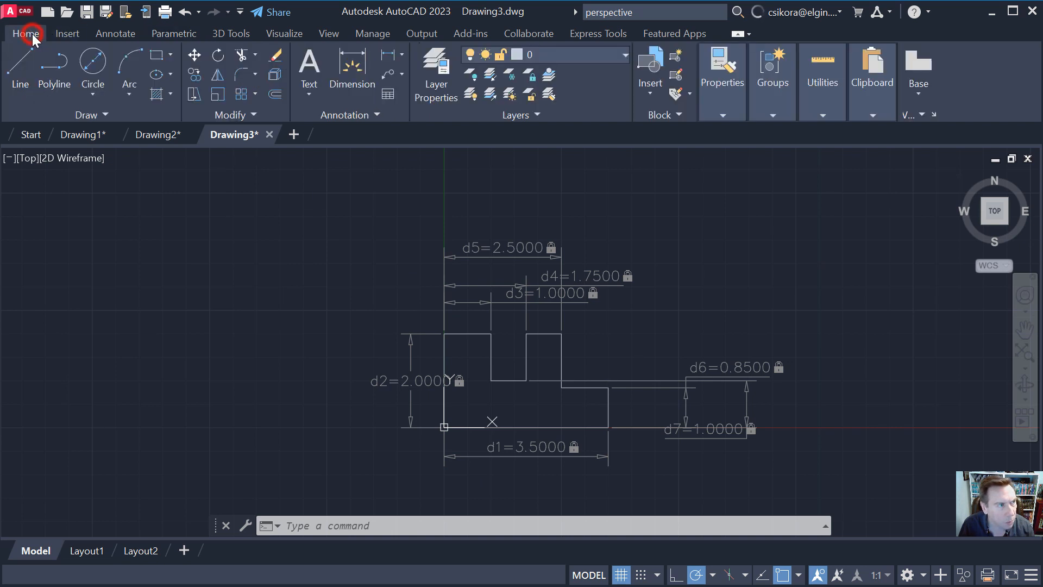
click(231, 34)
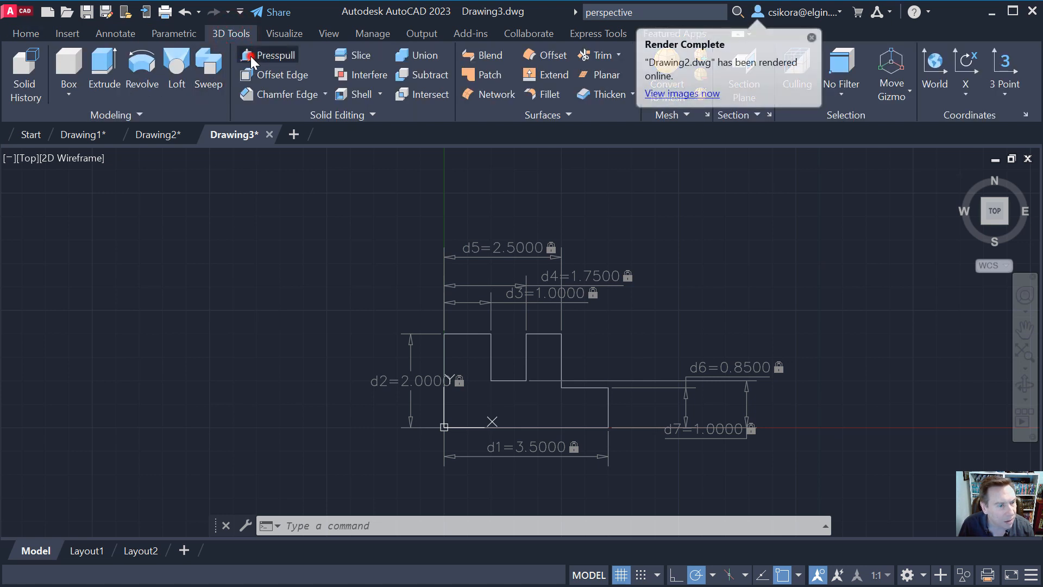
click(252, 56)
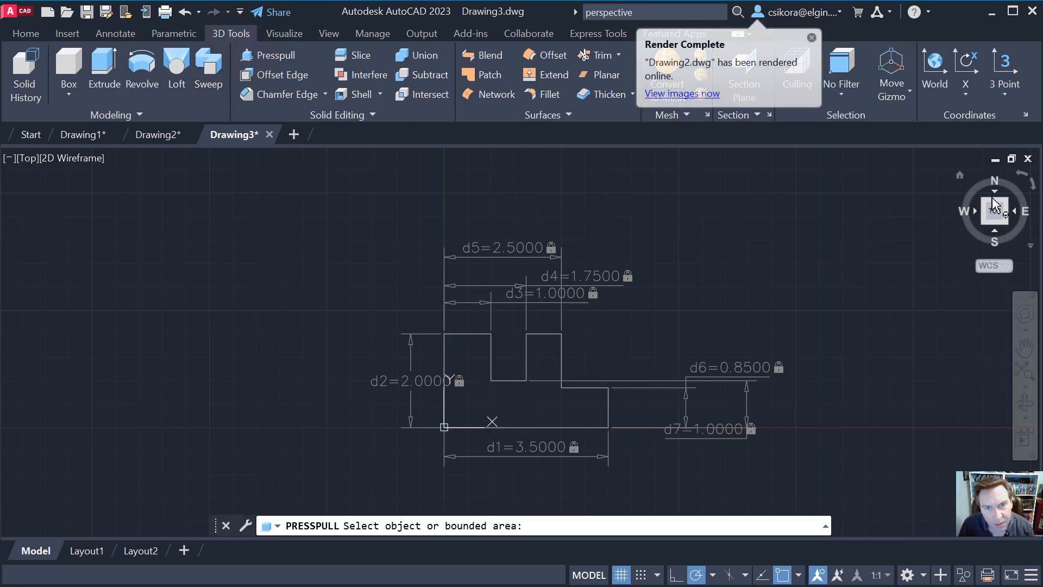
click(960, 174)
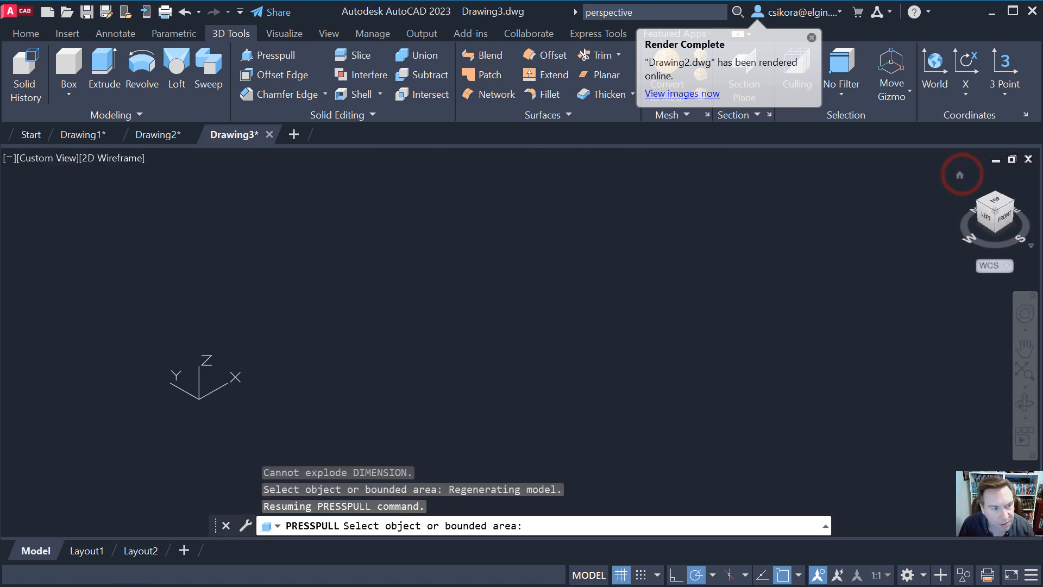
click(515, 381)
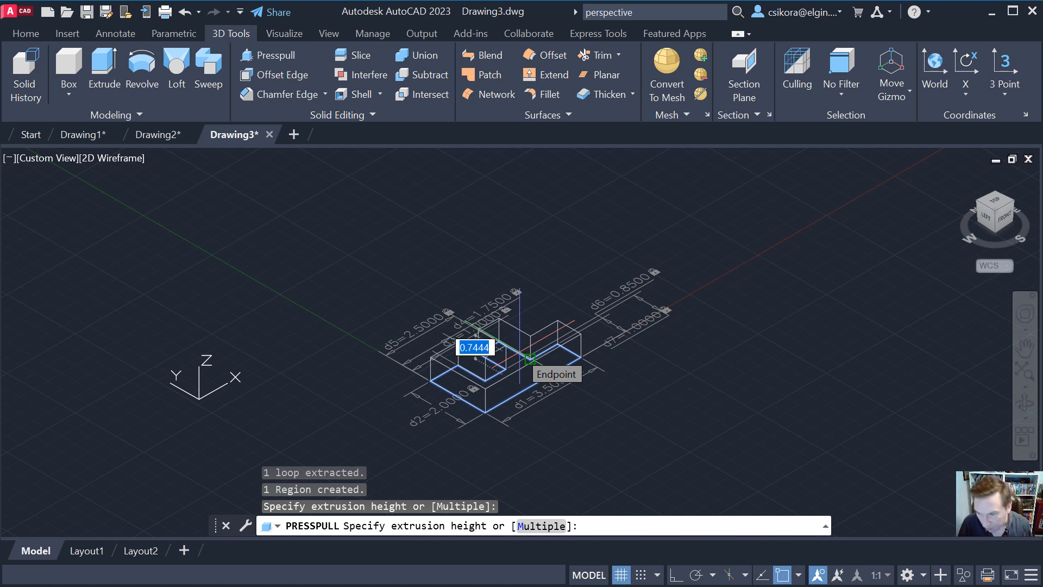
text(.5)
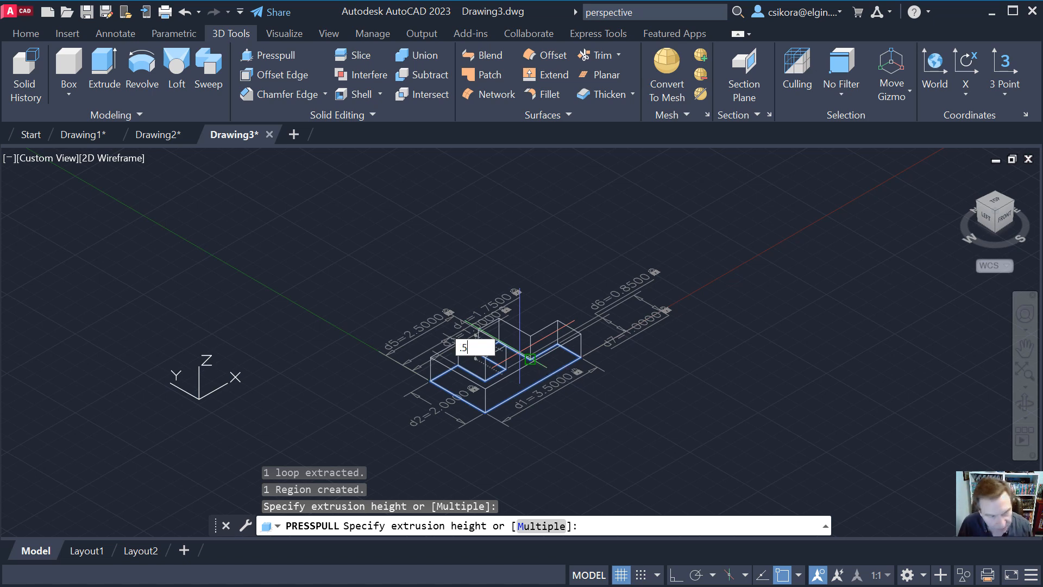
key(Return)
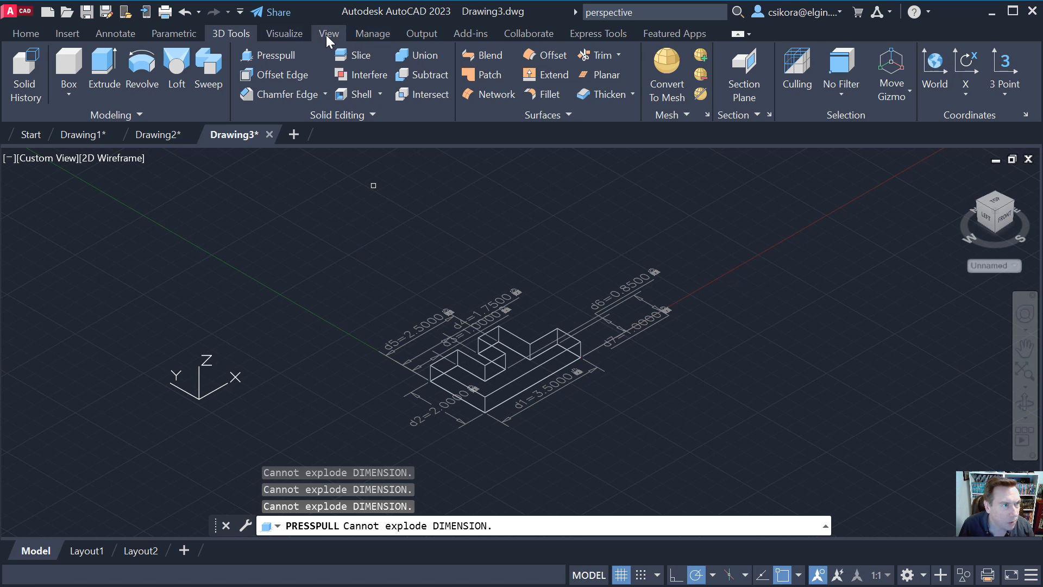
Change the model's visual style from 2D Wireframe to Conceptual.
click(285, 33)
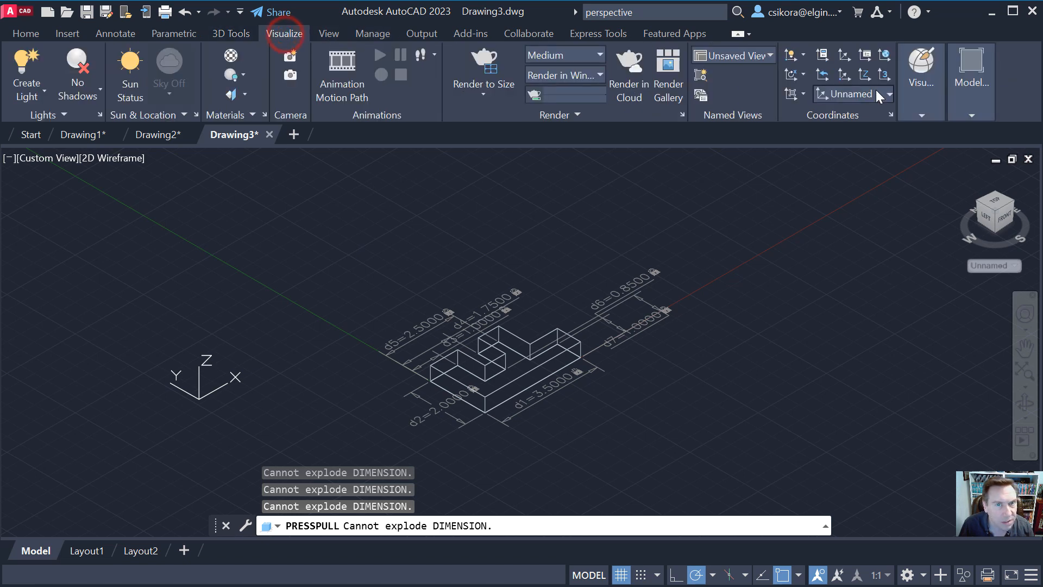
click(910, 86)
click(914, 131)
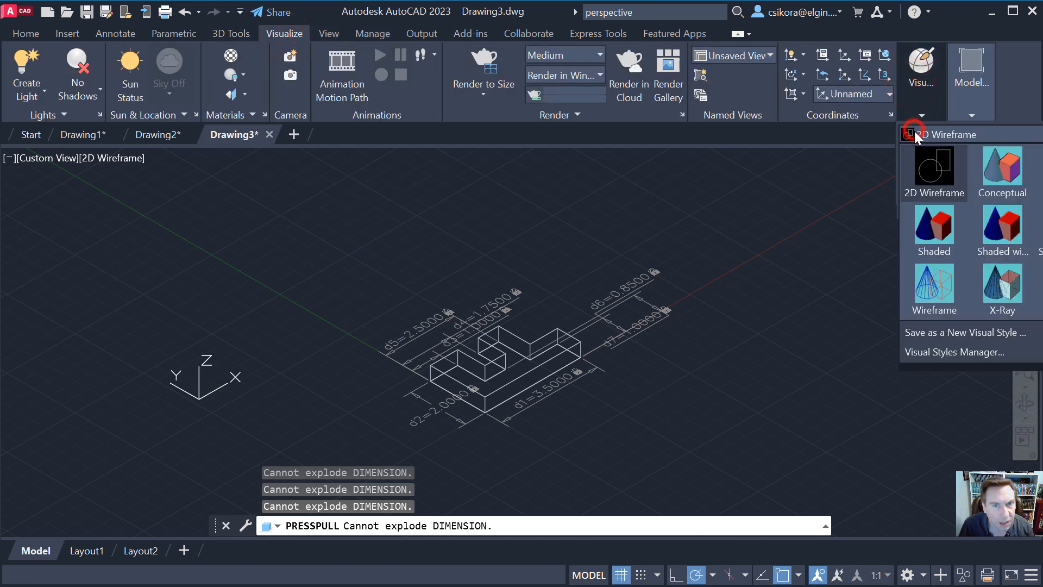
click(999, 173)
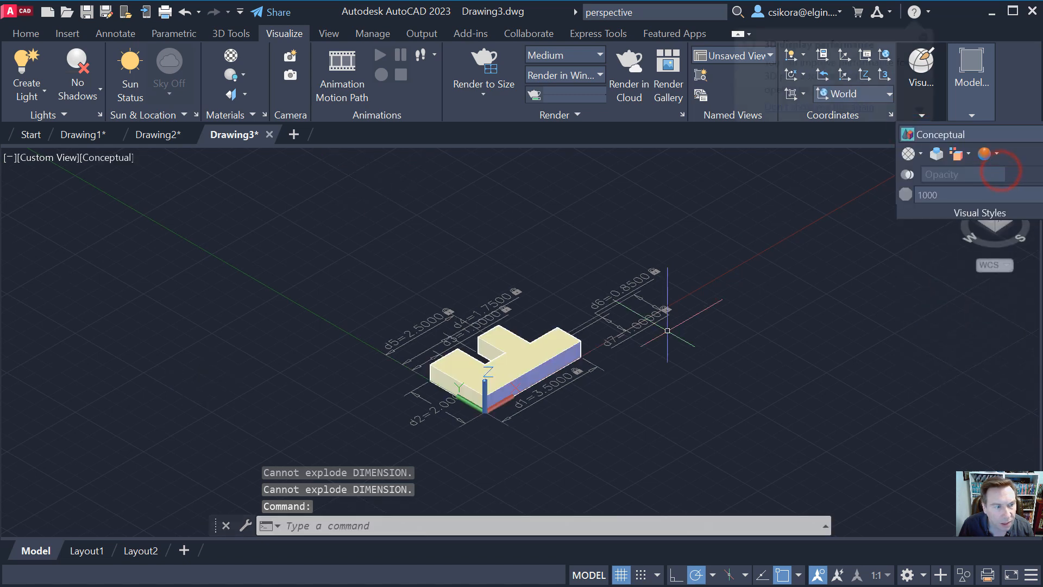
Set the overall length constraint d1 along the solid's long front edge to 4.
scroll(497, 413, up, 5)
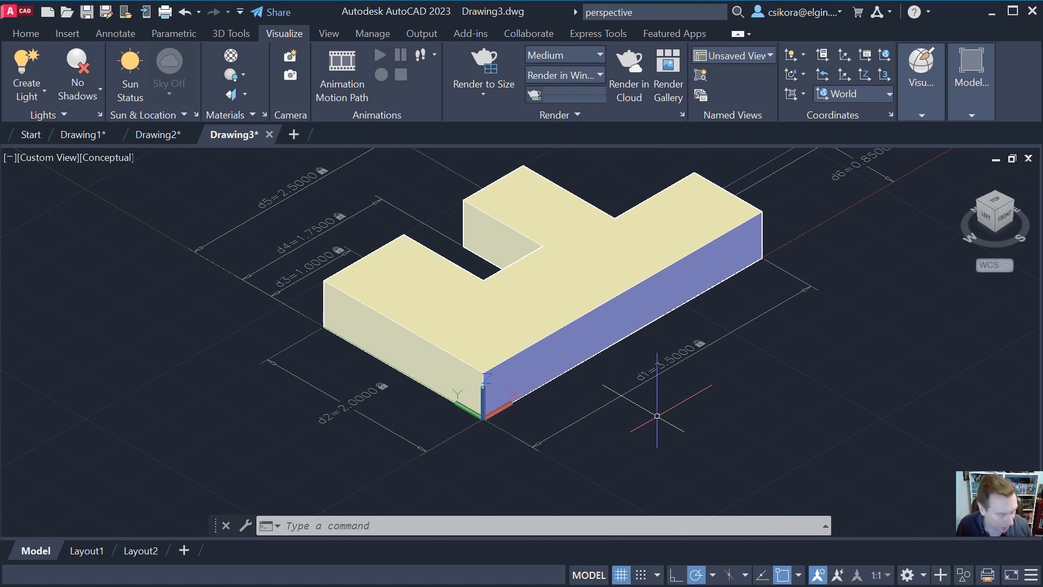
shift+middle_drag(701, 404, 517, 403)
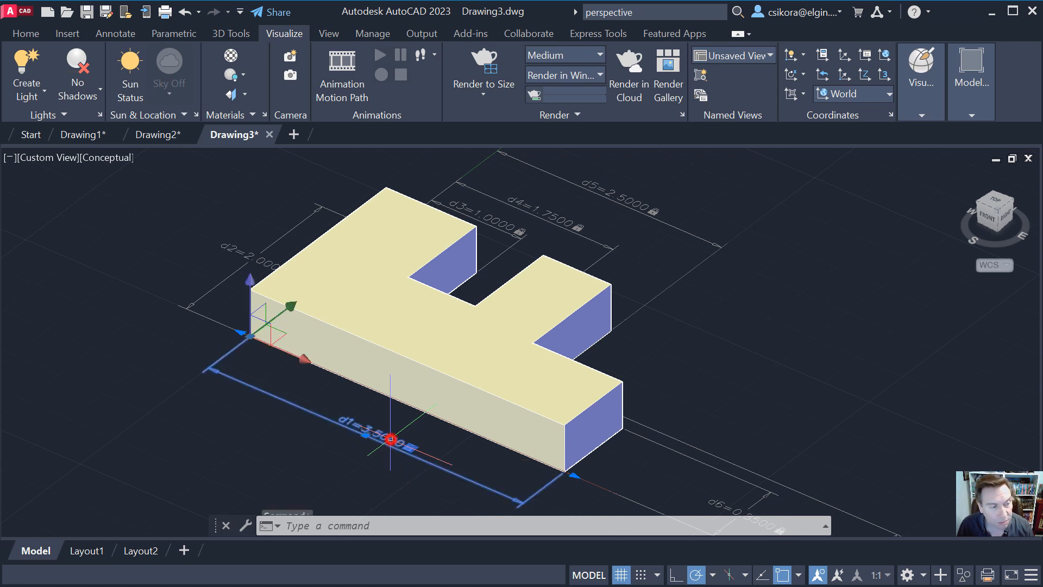
double_click(390, 438)
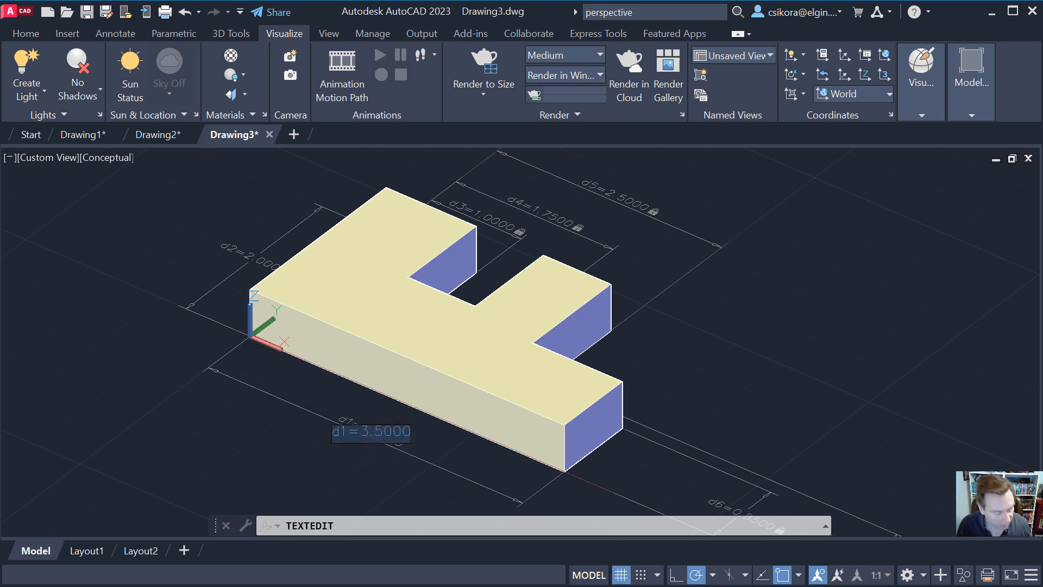
text(4)
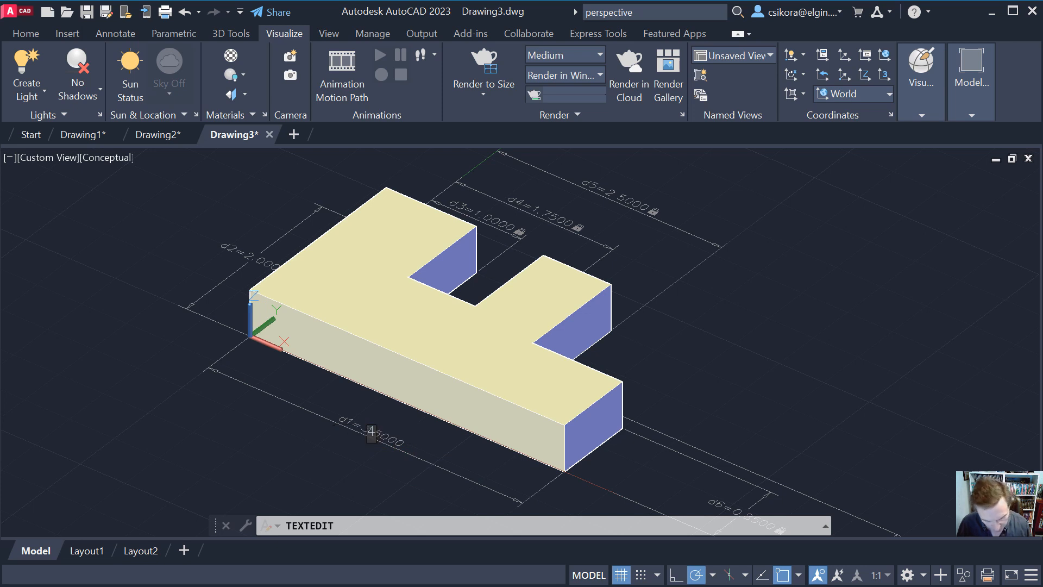
key(Return)
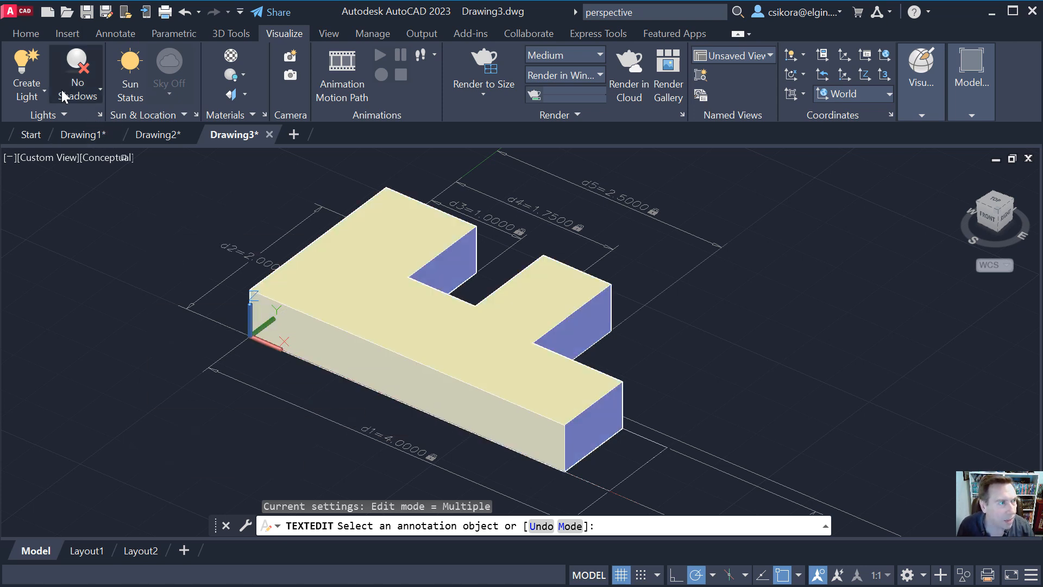
Presspull the narrow end face of the solid outward by 0.5 to lengthen its base.
click(27, 34)
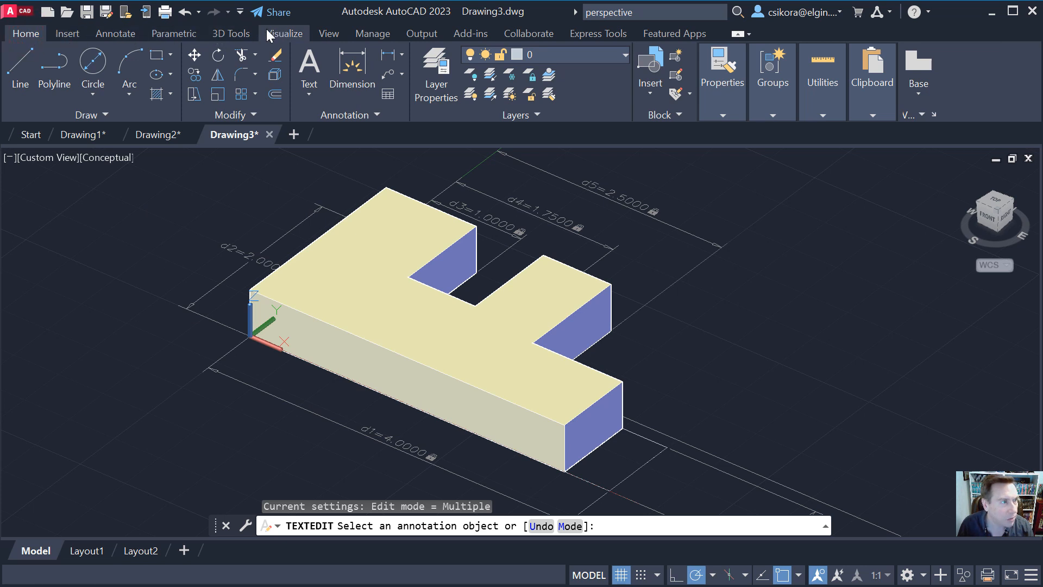
click(235, 34)
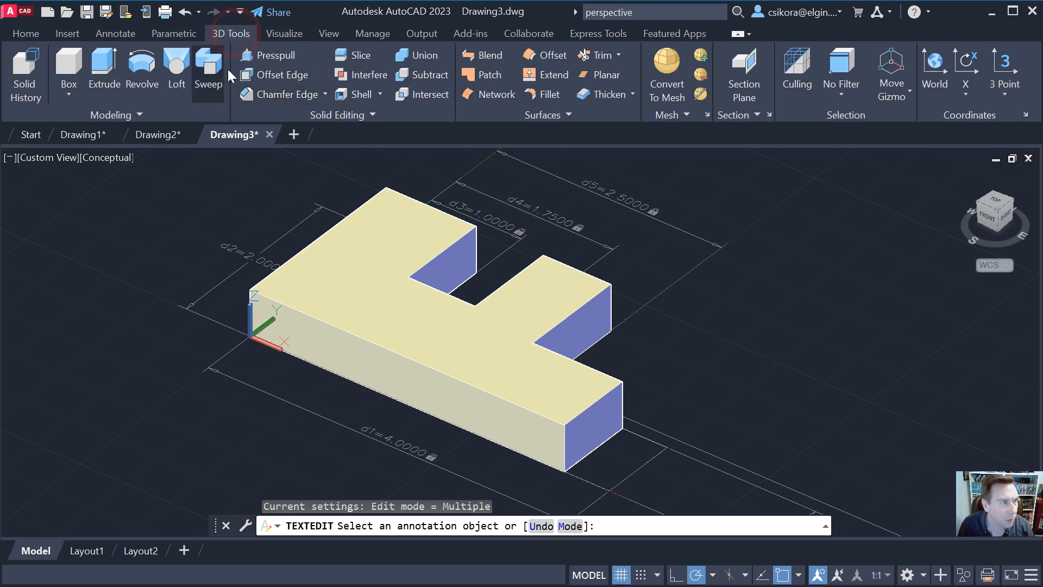
click(252, 56)
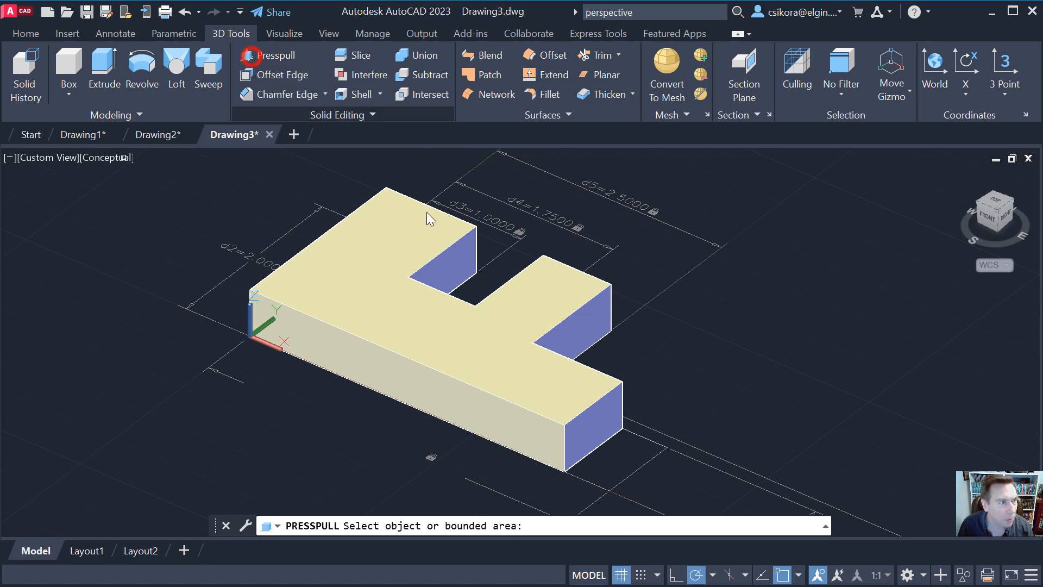
click(593, 429)
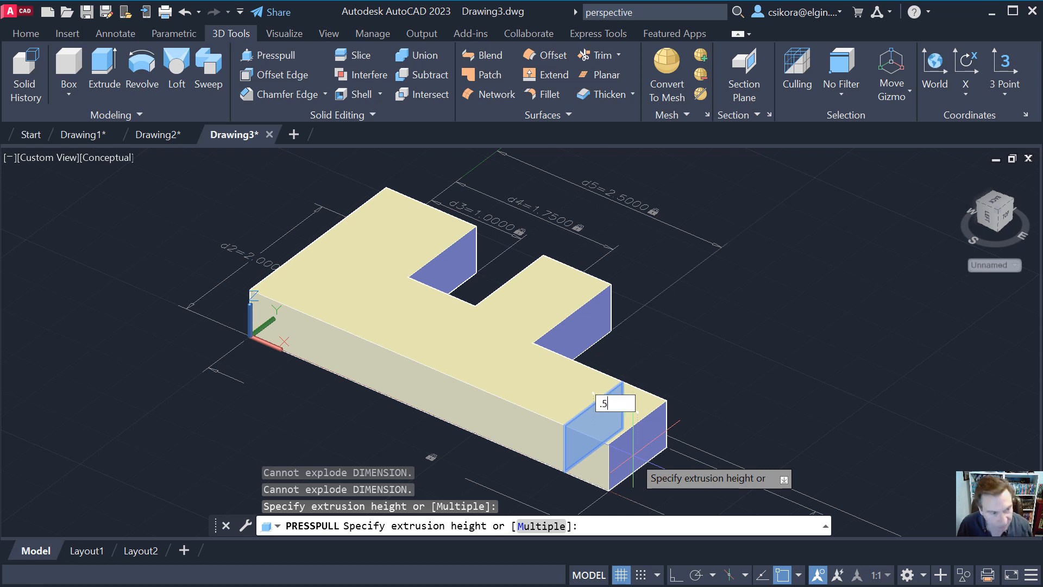
text(.5)
key(Return)
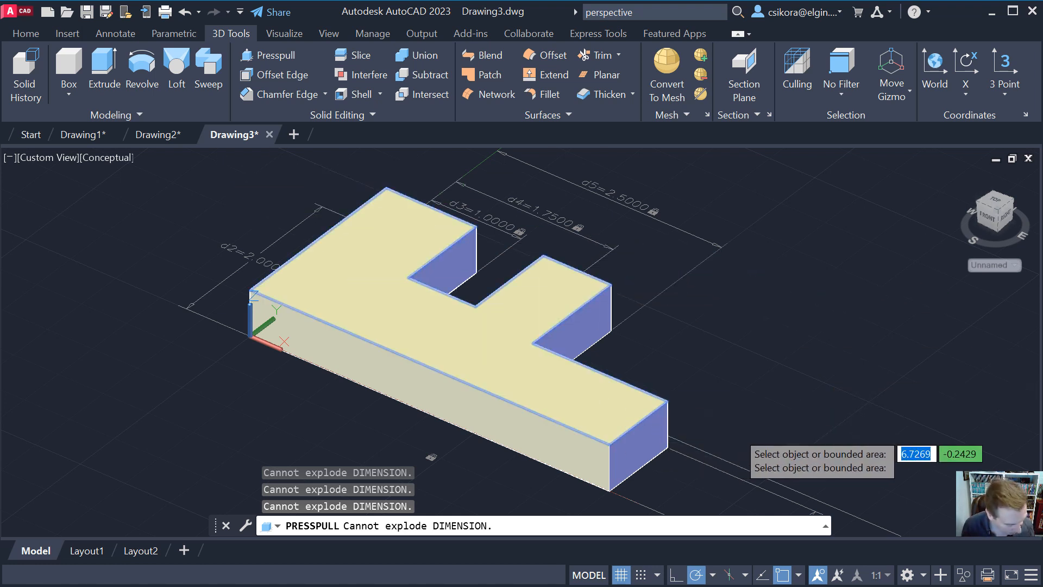
Fillet four vertical edges with radius 0.5: the base's end corner, the inner step corner, and one outer corner on each prong.
shift+middle_drag(775, 443, 628, 426)
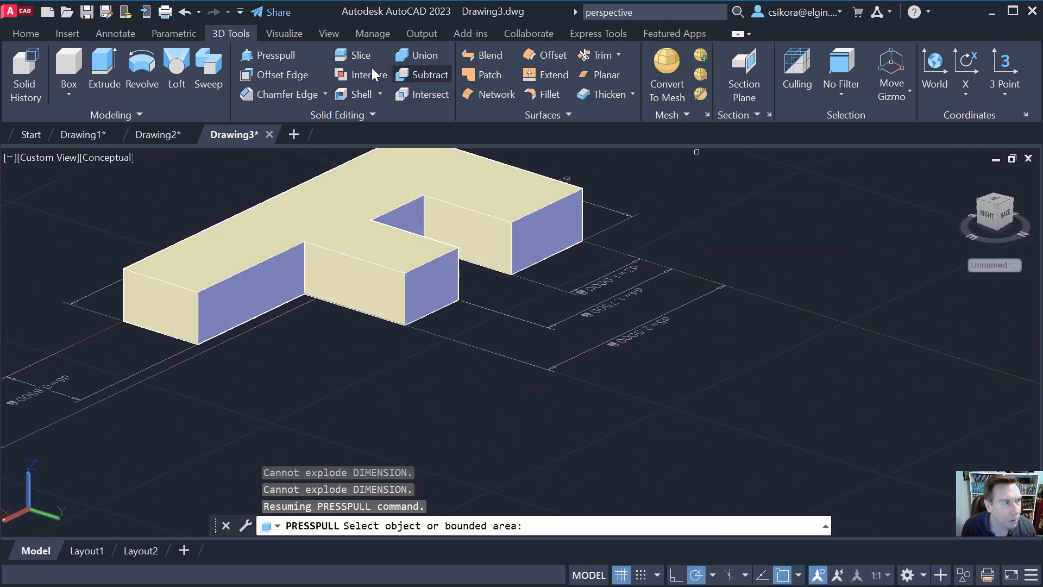
click(324, 95)
click(282, 117)
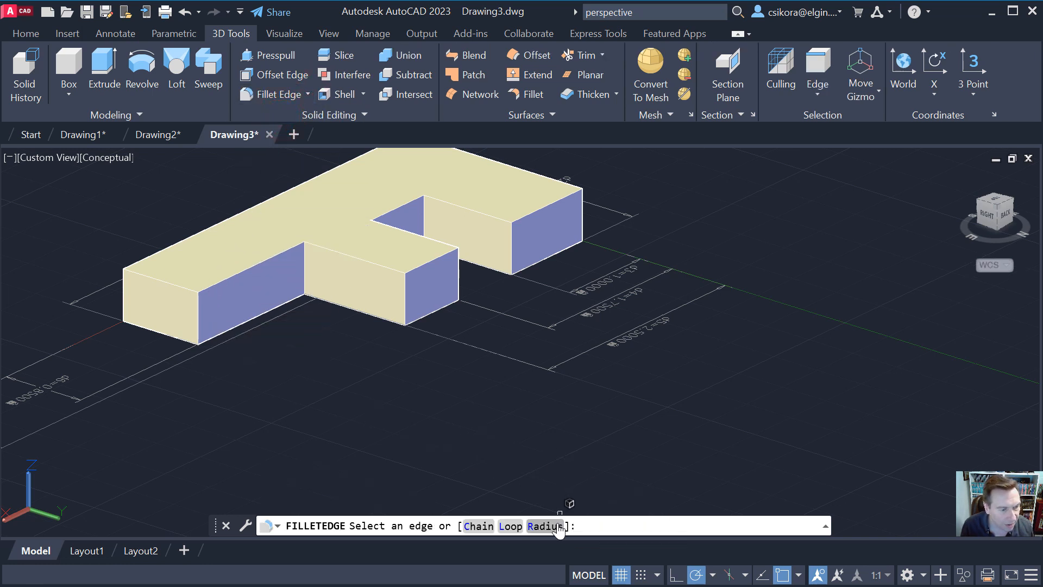
click(545, 526)
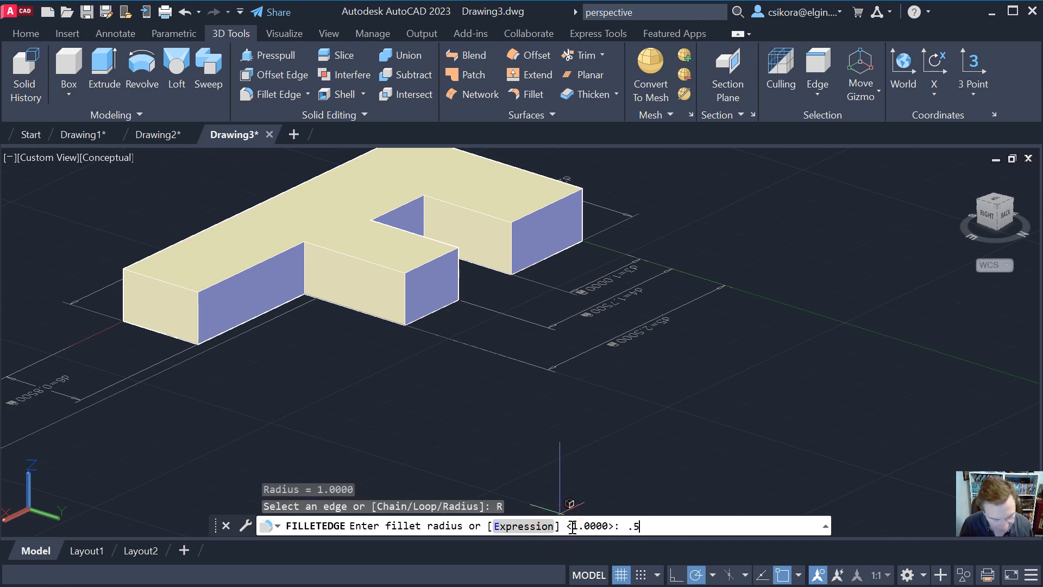
key(Return)
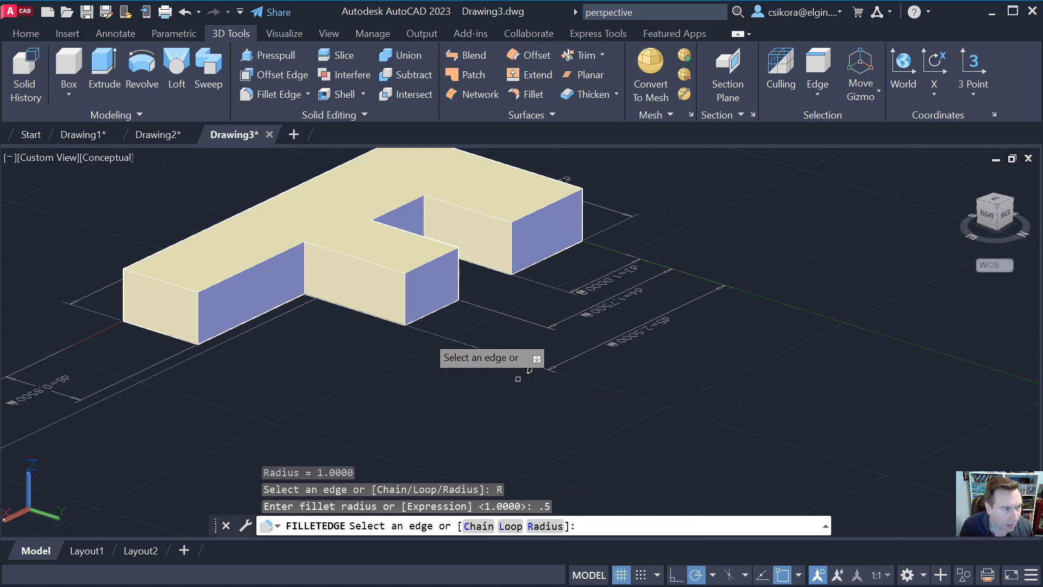
click(198, 318)
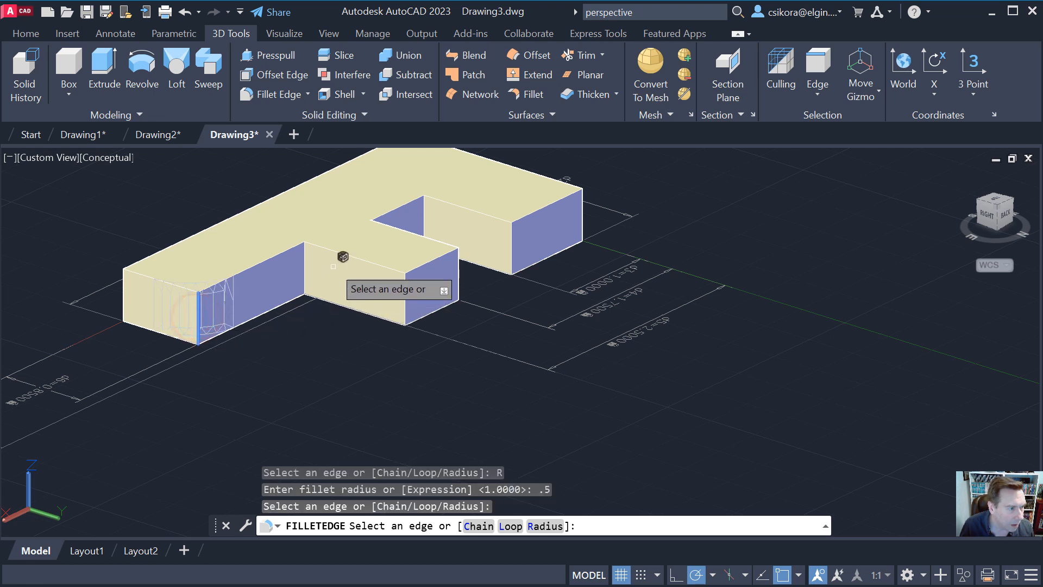
click(303, 270)
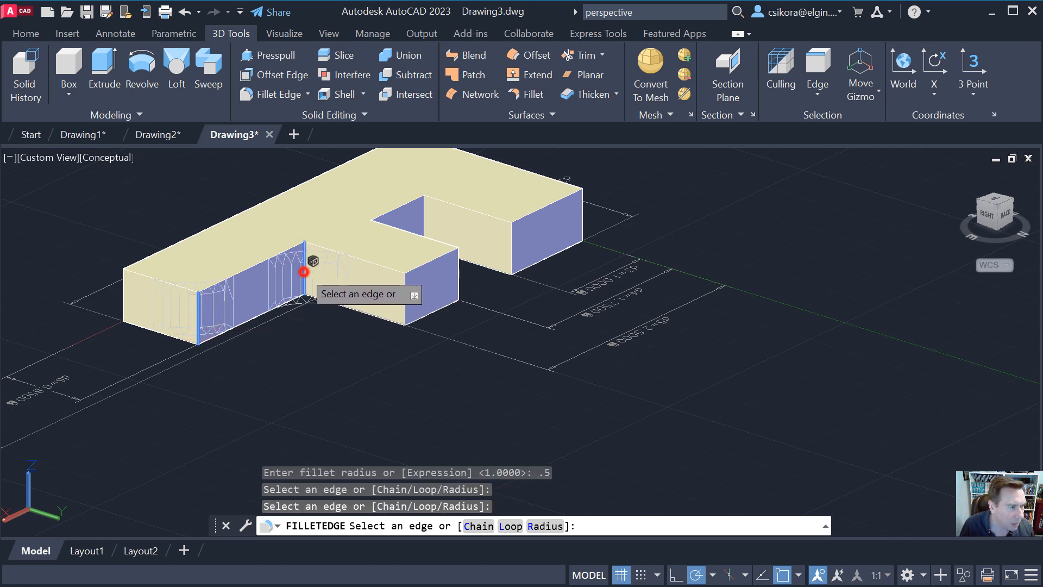
click(403, 302)
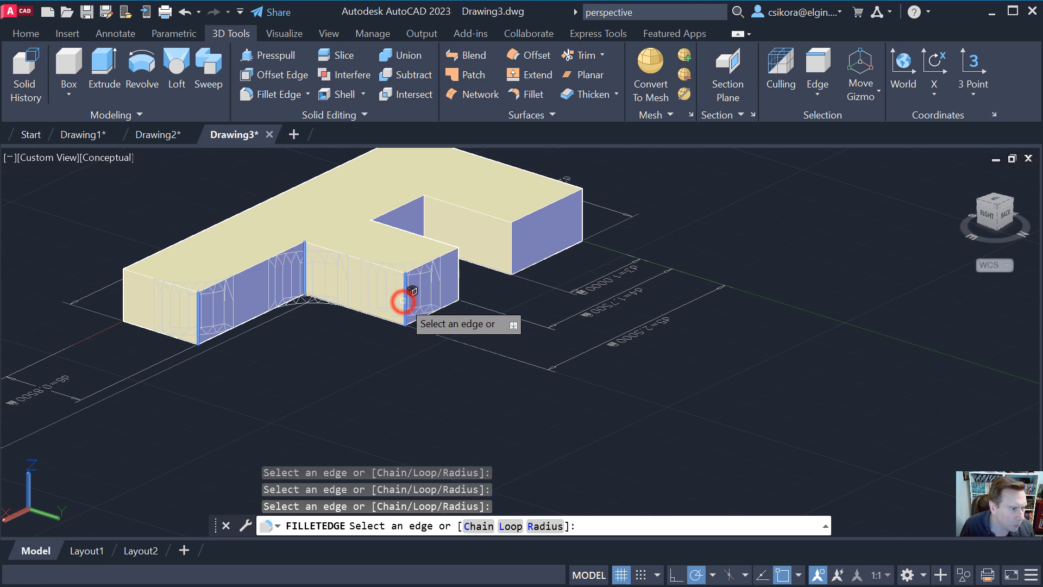
click(513, 244)
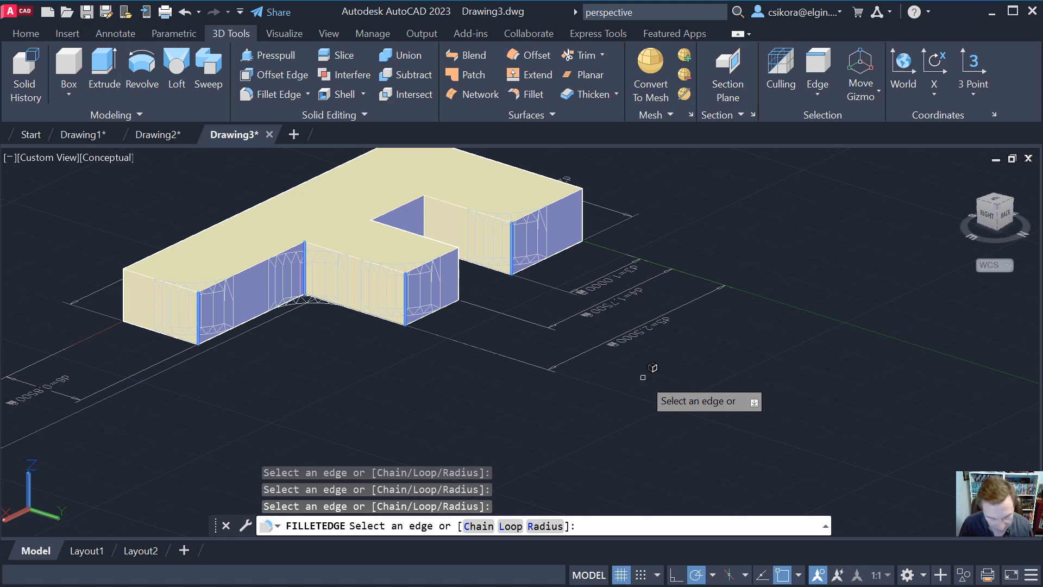
key(Return)
key(Return)
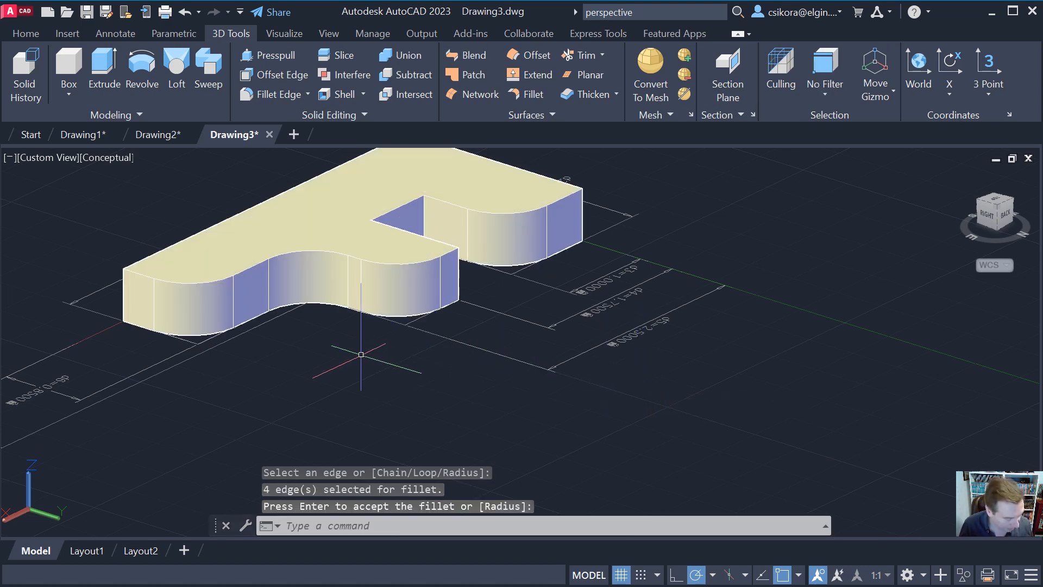
Shell the solid, removing its bottom face, the long straight side face and the straight end face beside it.
mouse_move(373, 354)
shift+middle_down()
mouse_move(391, 366)
mouse_move(437, 287)
mouse_move(661, 288)
mouse_move(663, 258)
shift+middle_up()
scroll(701, 387, up, 3)
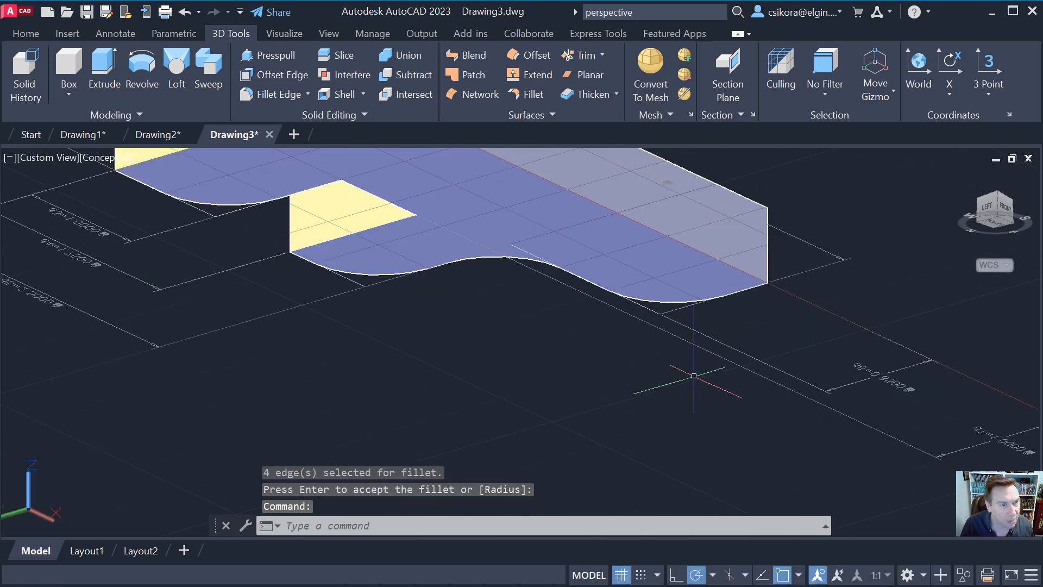
scroll(651, 329, down, 4)
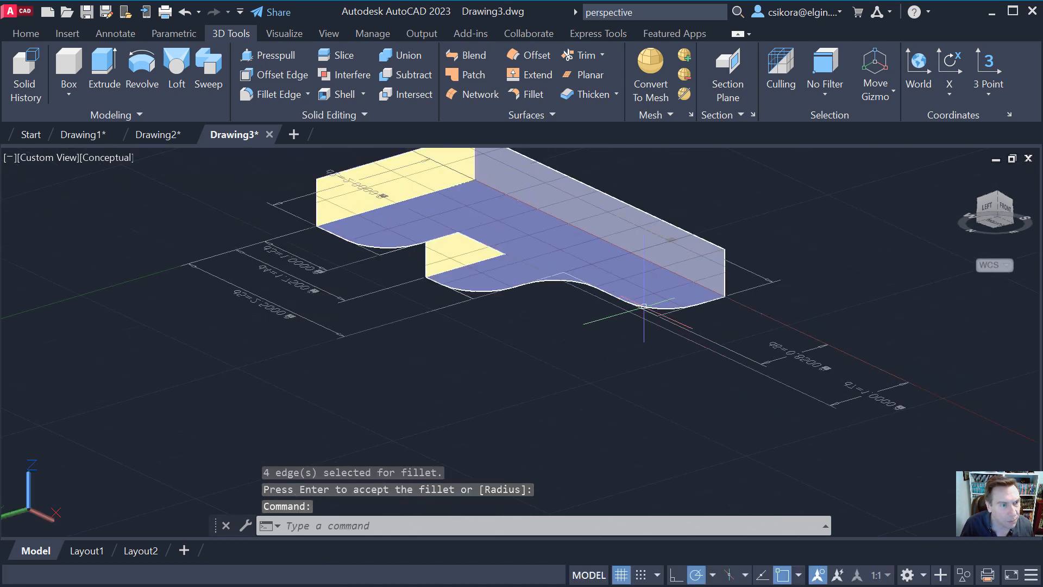
click(344, 95)
click(522, 235)
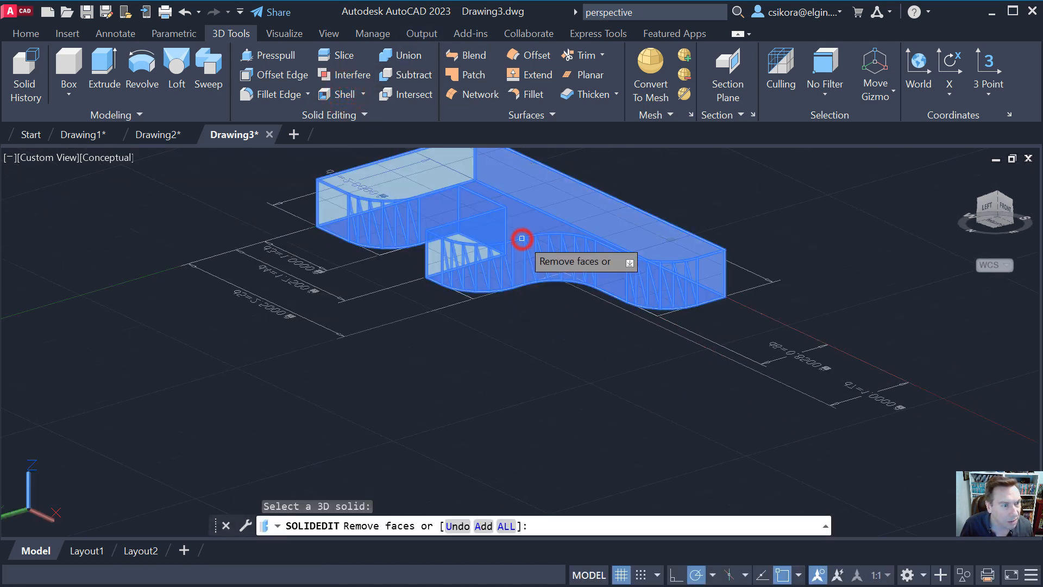
click(522, 229)
click(577, 202)
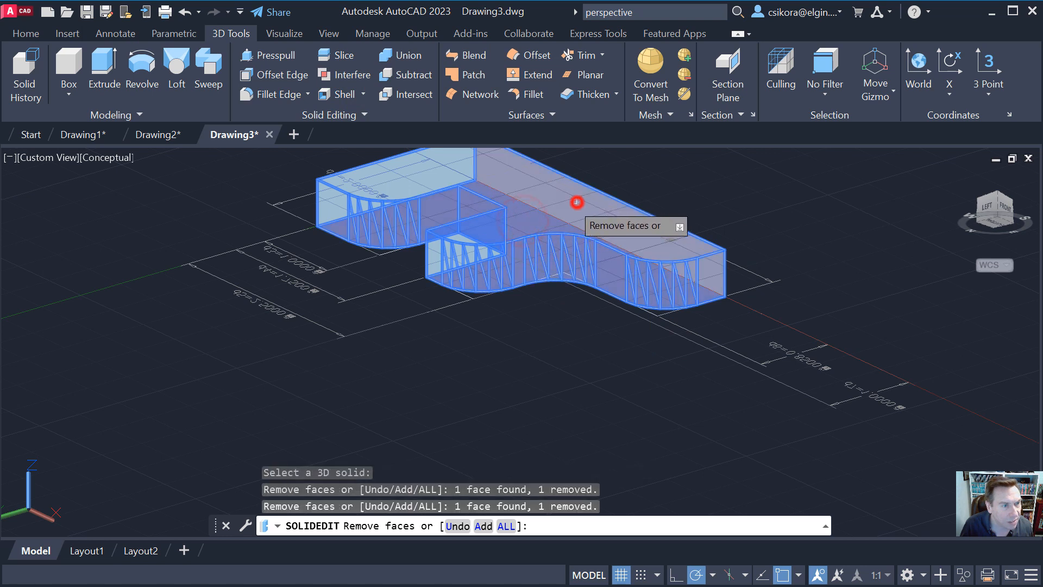
click(390, 170)
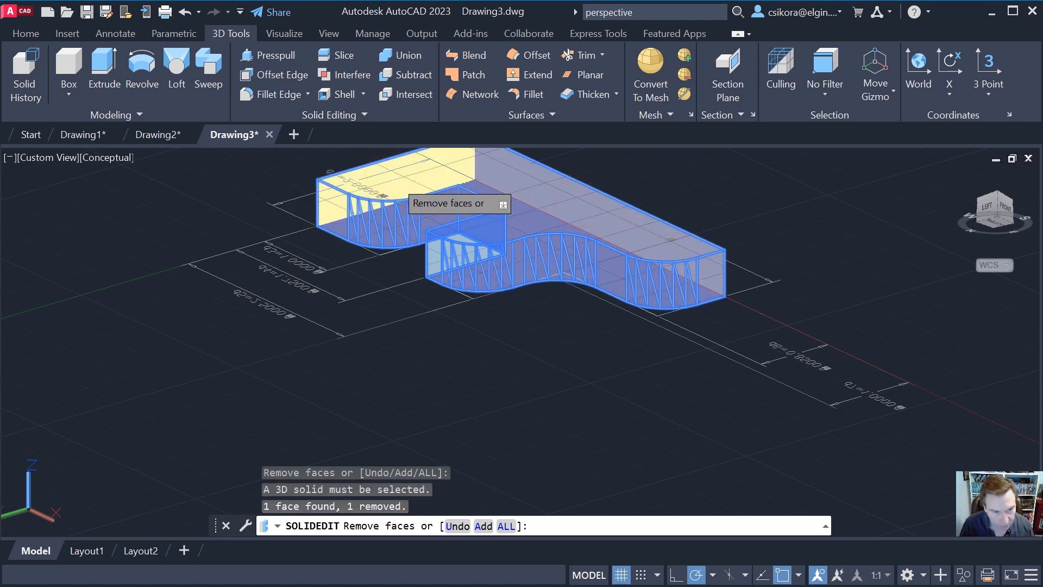
key(Return)
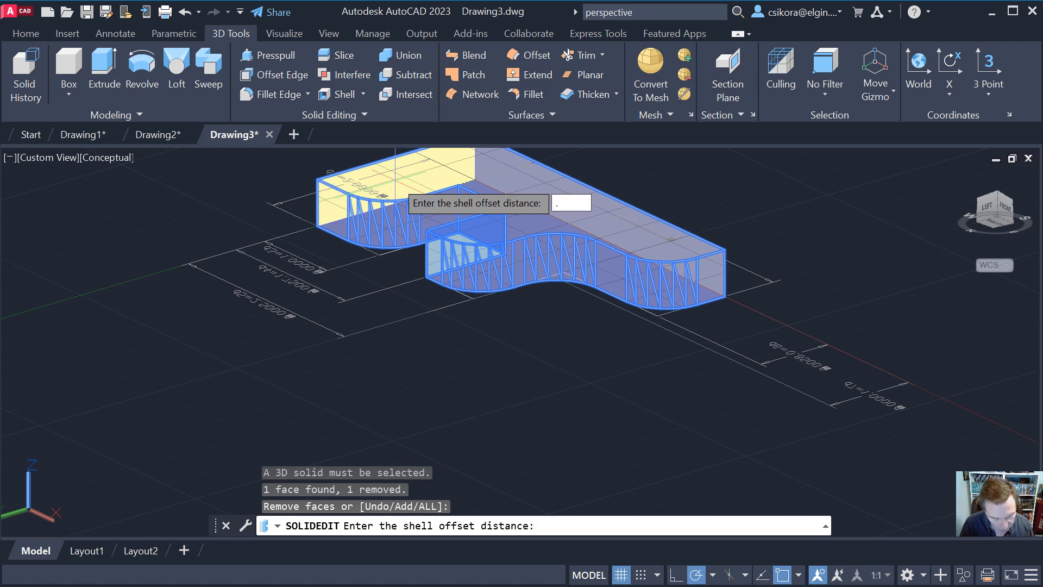
key(Return)
key(Return)
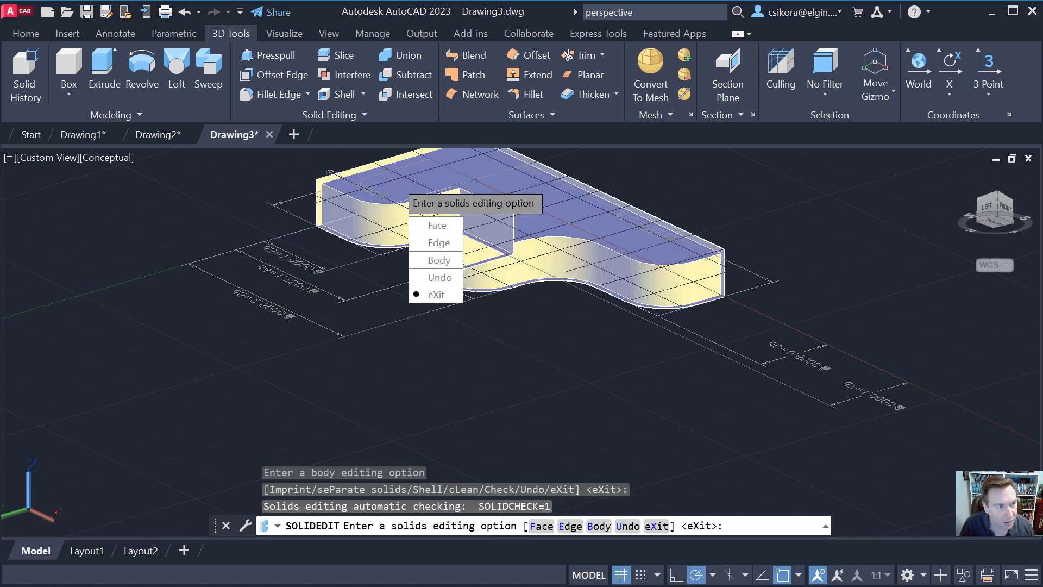
key(Return)
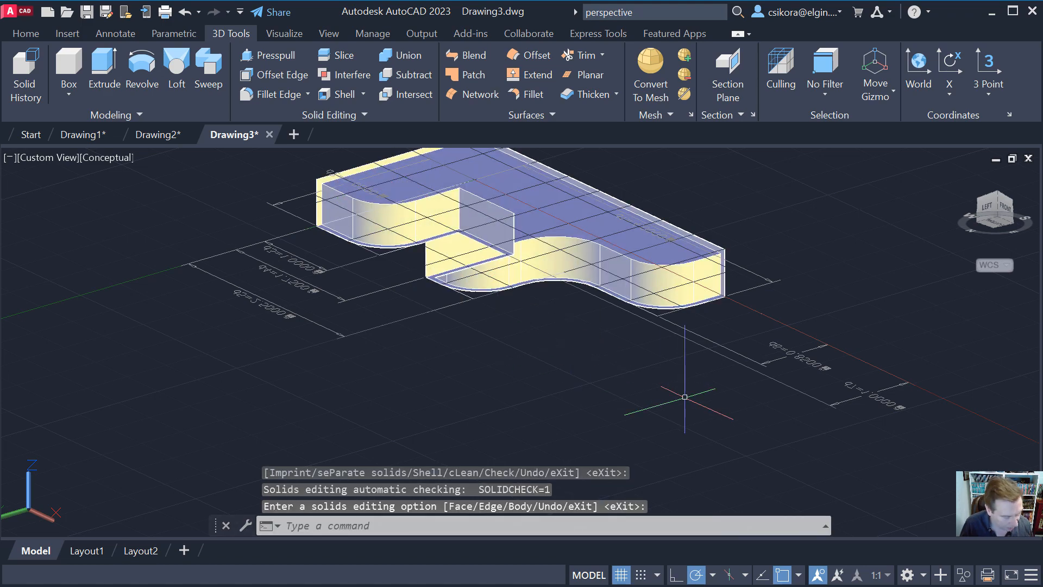
Bring up the Materials Browser and assign the bluish-green Smooth plastic from the Autodesk Library to the whole solid.
scroll(685, 396, up, 3)
scroll(678, 365, down, 4)
mouse_move(585, 248)
shift+middle_down()
mouse_move(580, 288)
mouse_move(512, 365)
mouse_move(435, 312)
mouse_move(403, 211)
mouse_move(666, 309)
mouse_move(626, 356)
mouse_move(514, 361)
mouse_move(515, 344)
mouse_move(442, 324)
mouse_move(410, 345)
mouse_move(442, 349)
mouse_move(270, 326)
shift+middle_up()
key(Return)
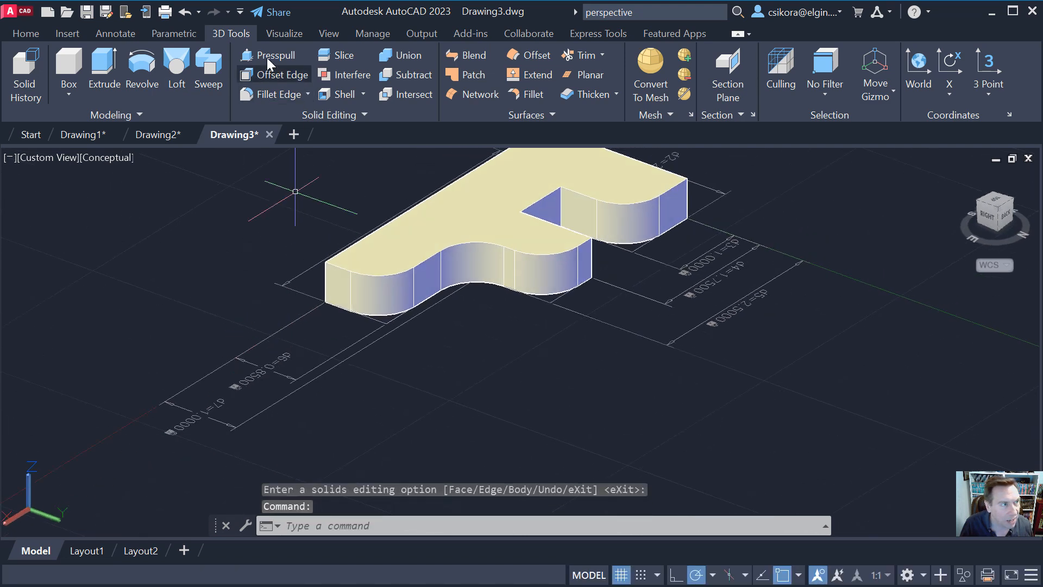
click(276, 33)
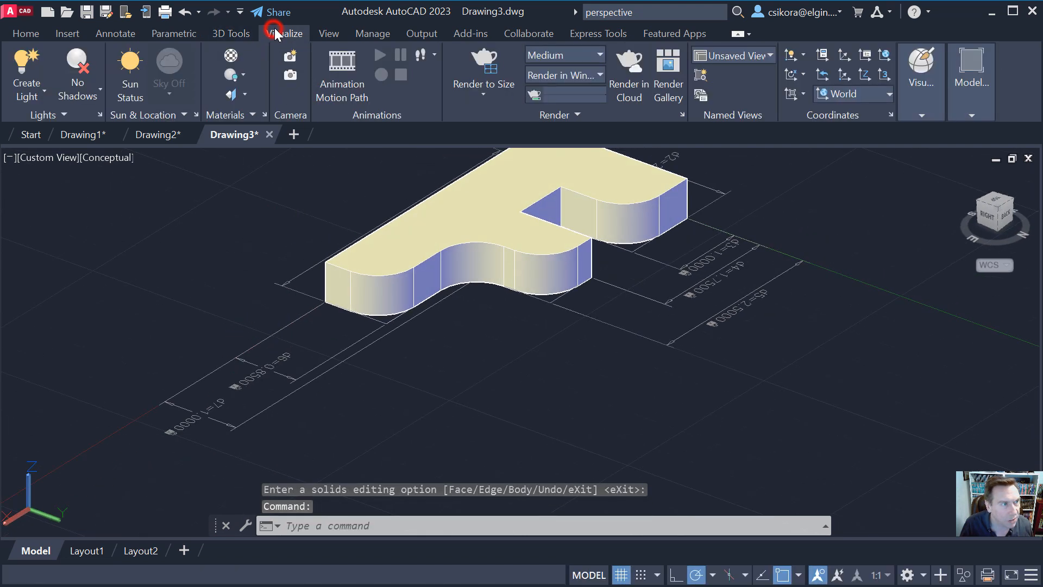
click(230, 55)
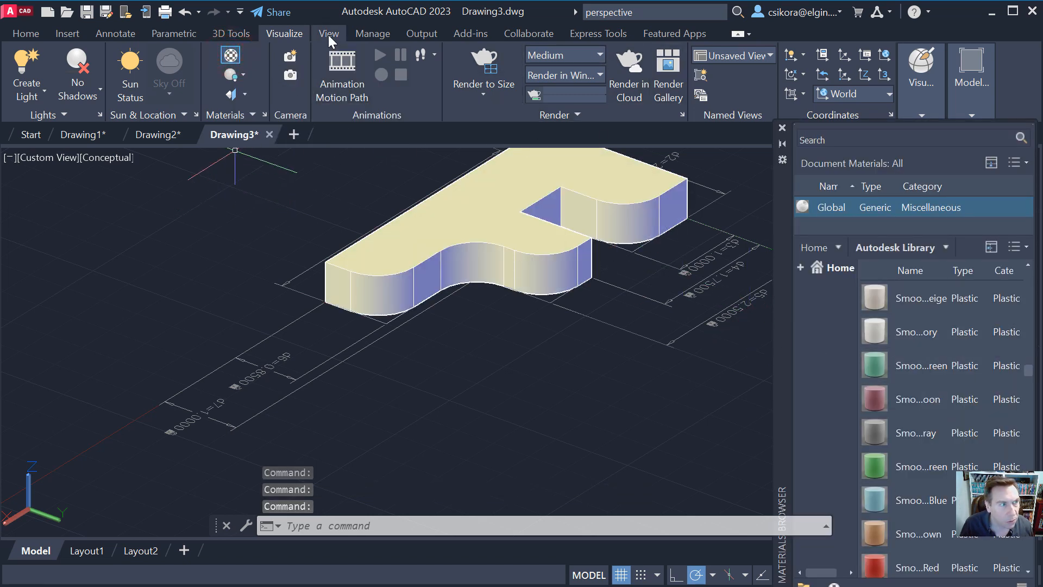
click(231, 33)
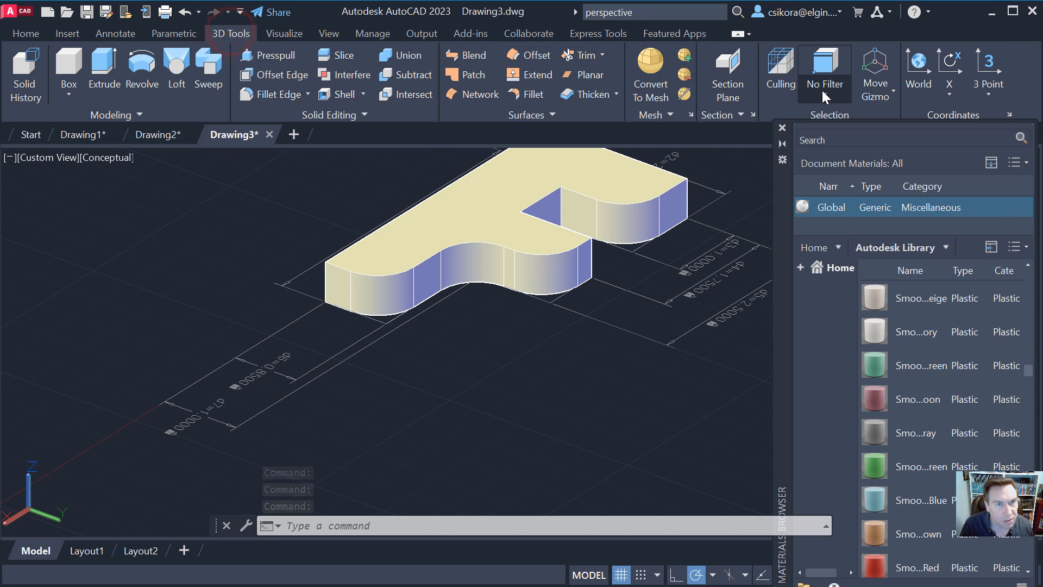
click(405, 245)
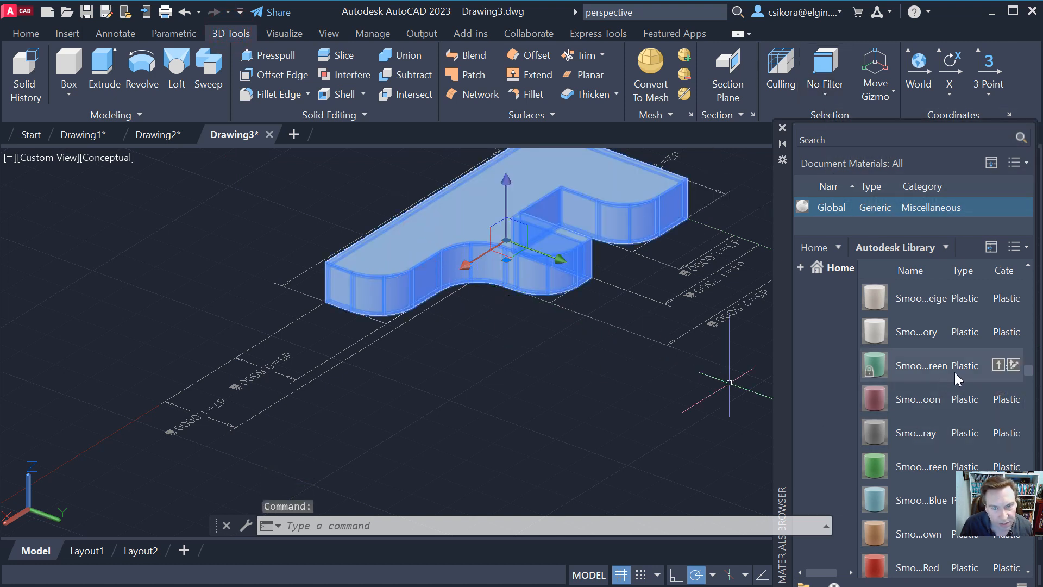
click(997, 364)
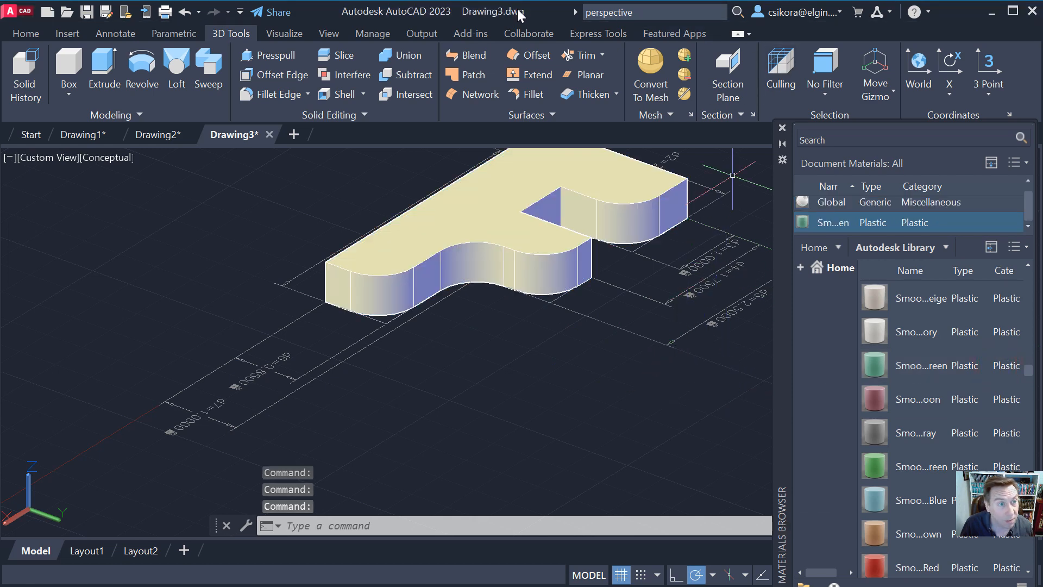
Try the Shaded and X-Ray visual styles on the model.
click(294, 35)
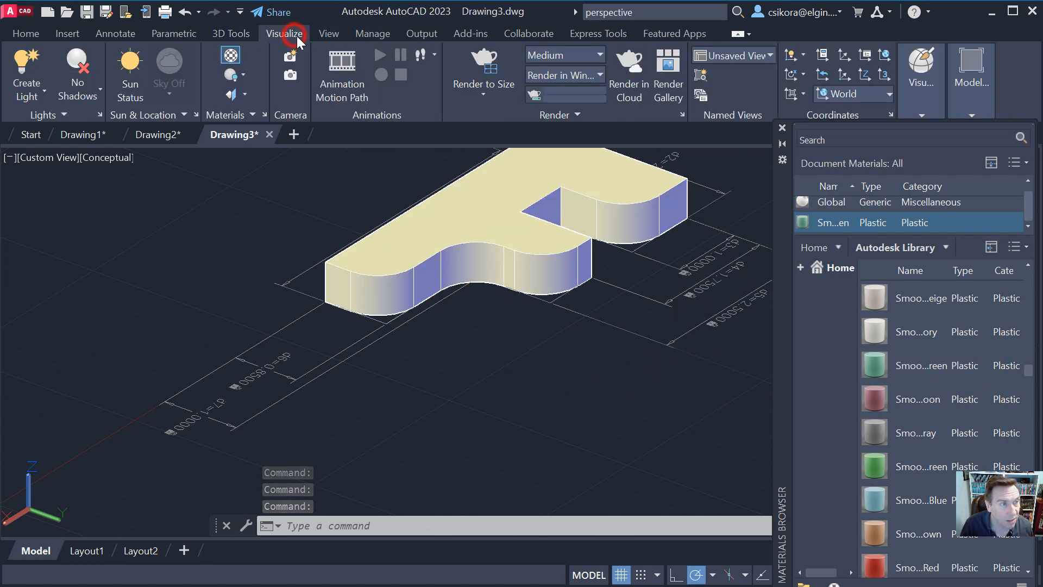
click(918, 108)
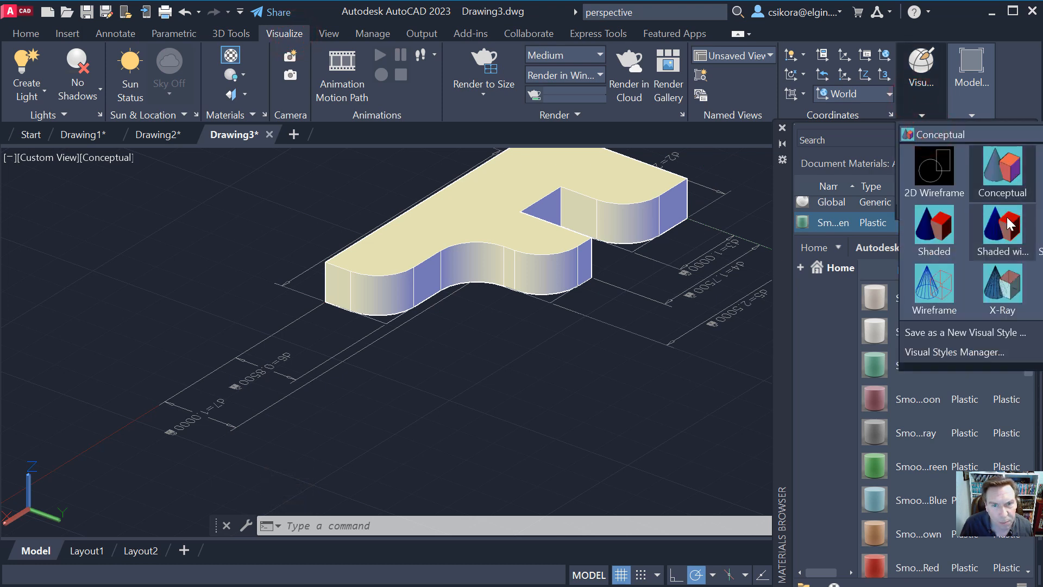
click(994, 228)
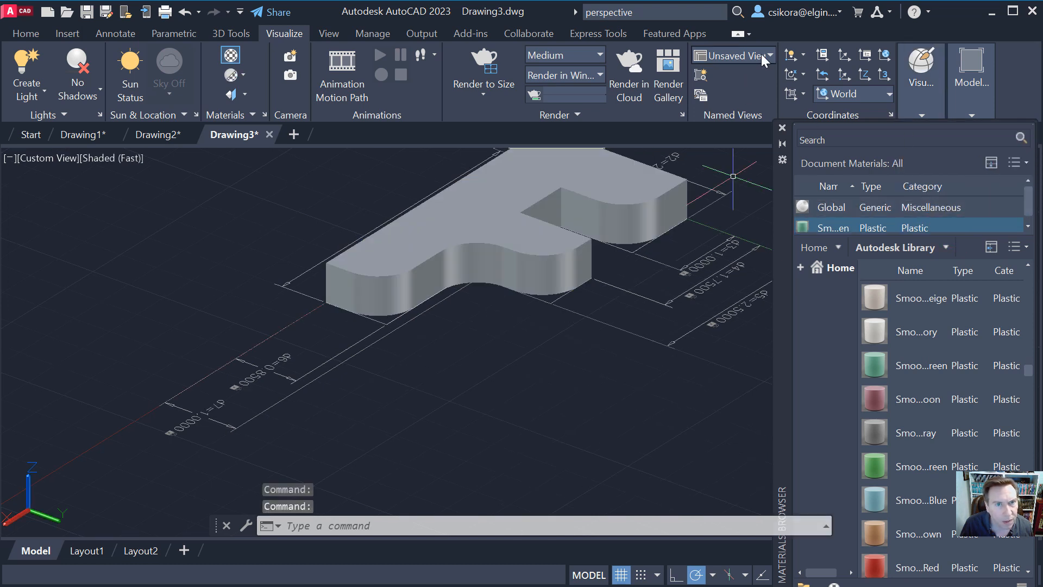
click(922, 115)
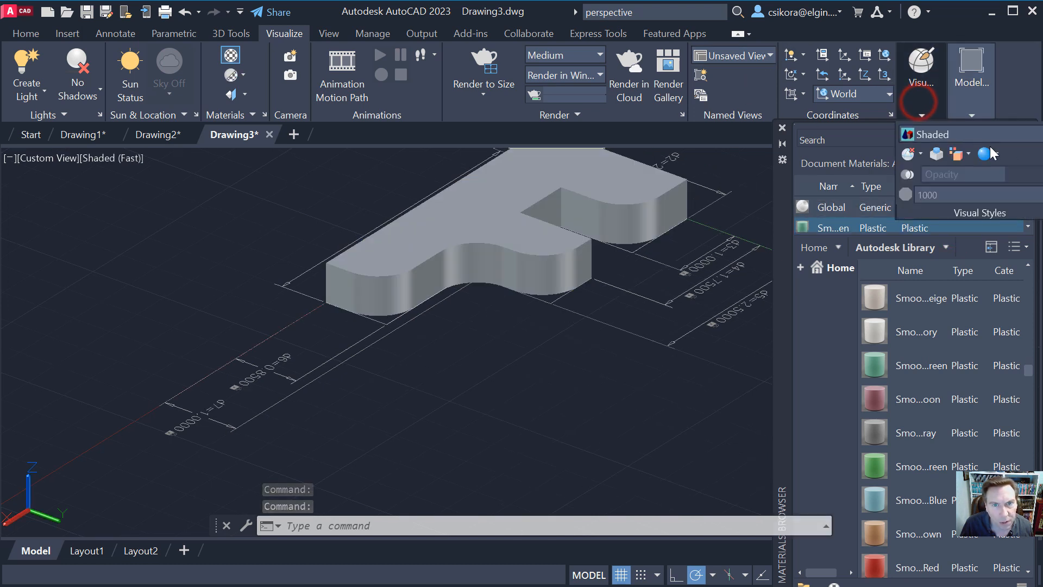
click(1027, 137)
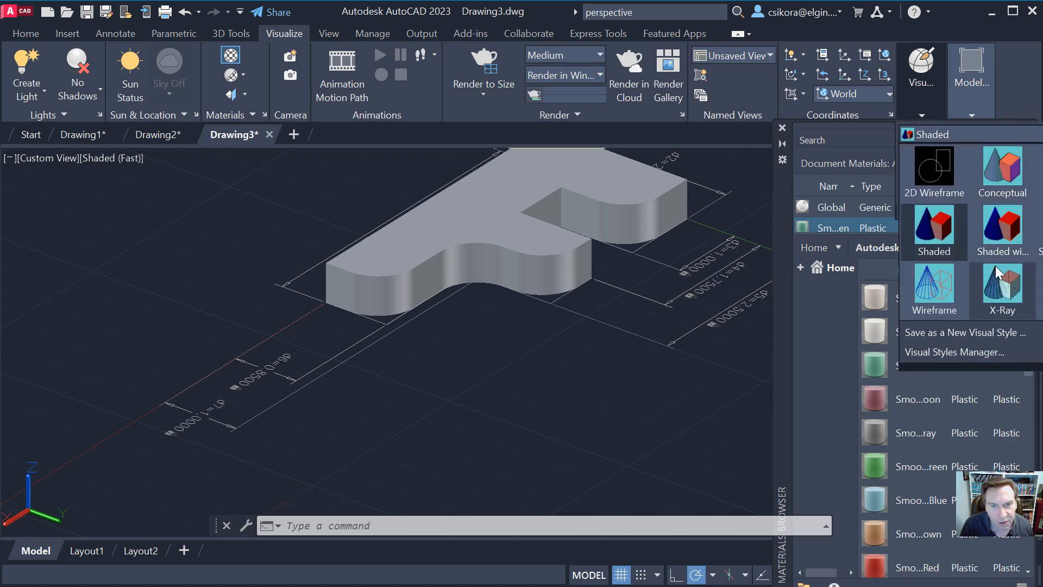
click(1001, 285)
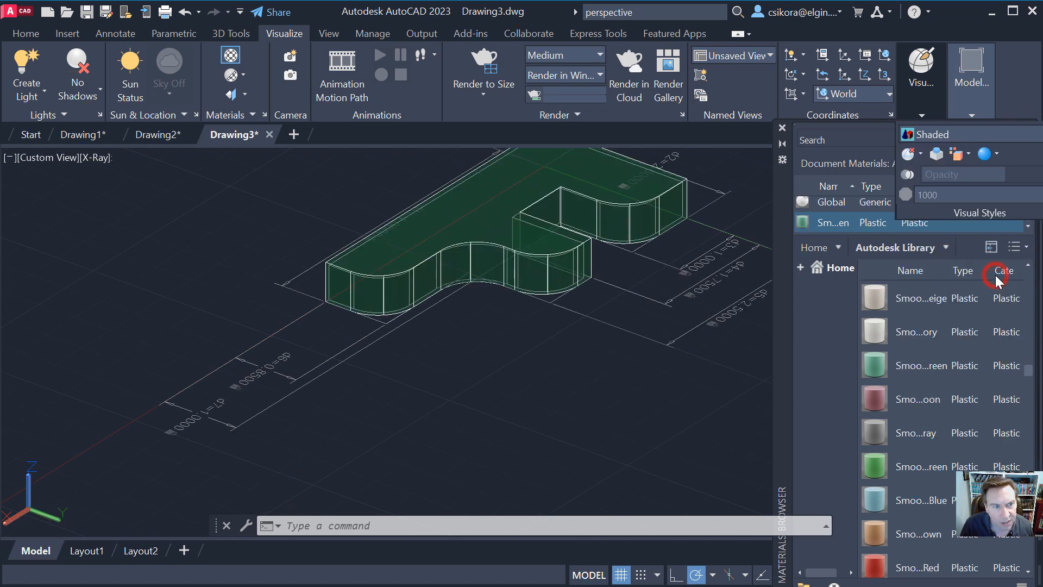
Set the model's visual style to Realistic.
click(1003, 140)
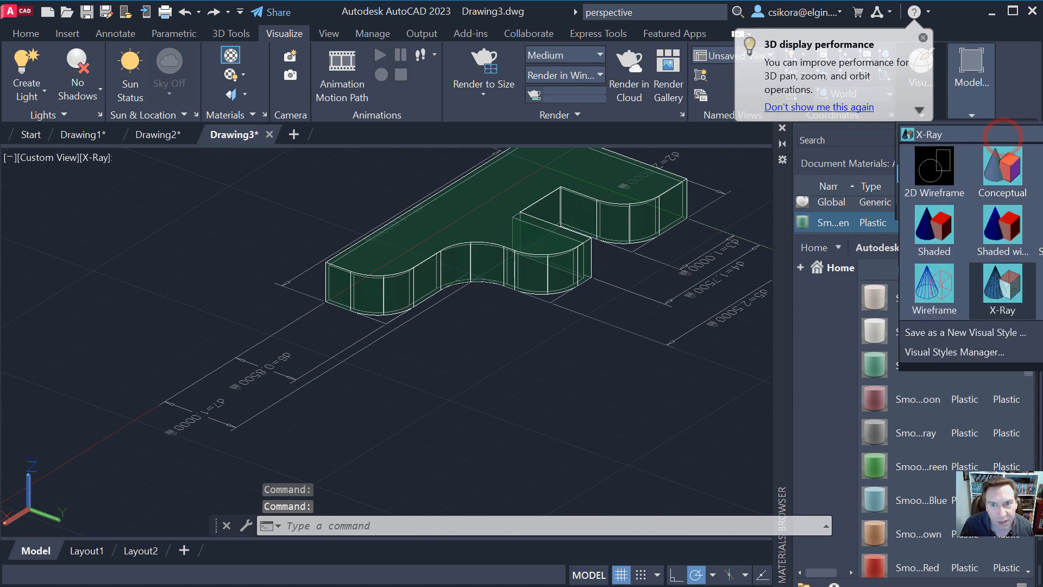
click(1042, 166)
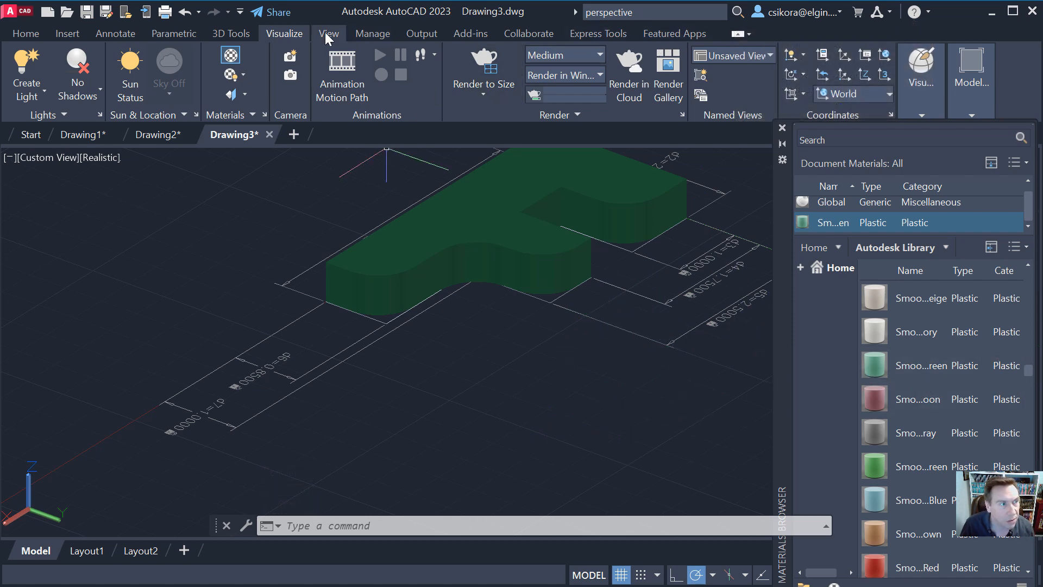
Restrict selection to faces and assign the Smooth ivory plastic to the solid's top face.
click(231, 33)
click(825, 93)
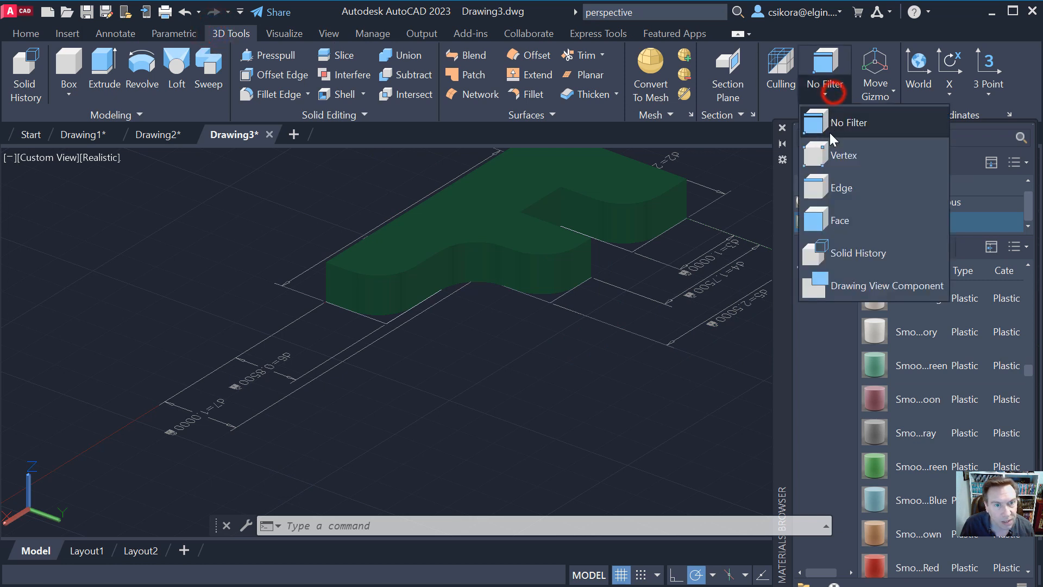
click(838, 220)
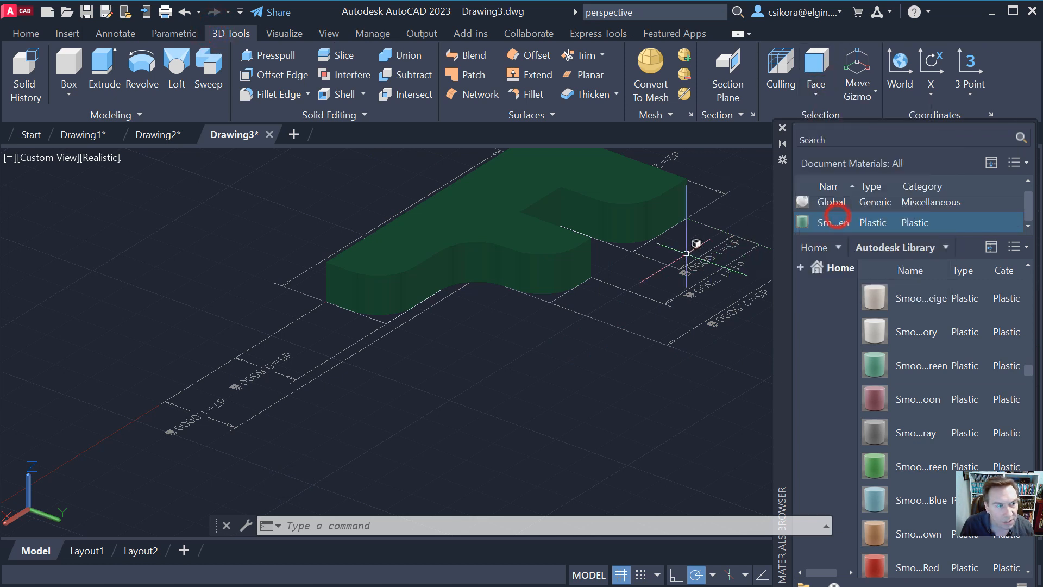
click(470, 210)
click(463, 213)
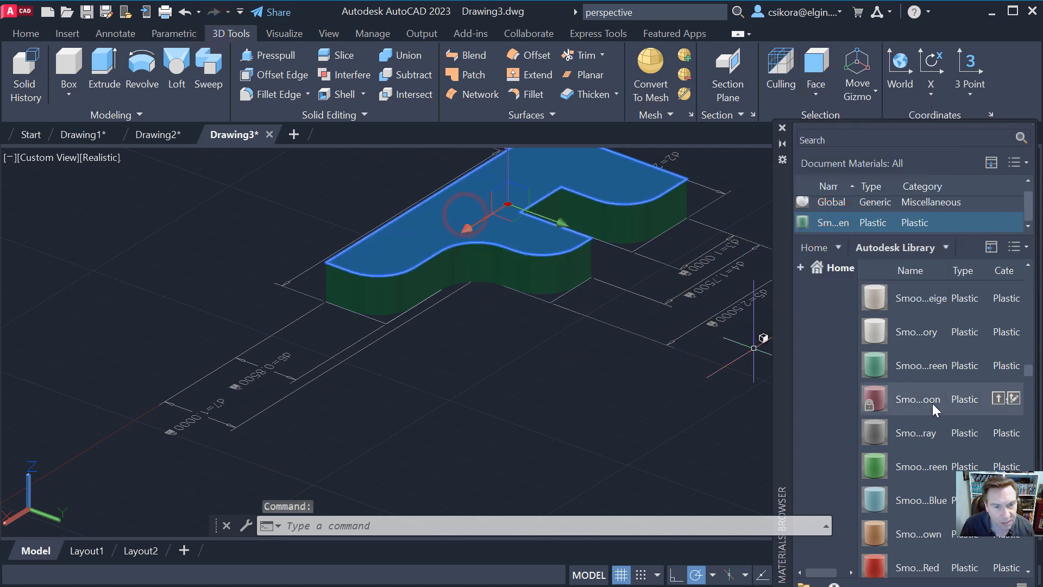
click(998, 331)
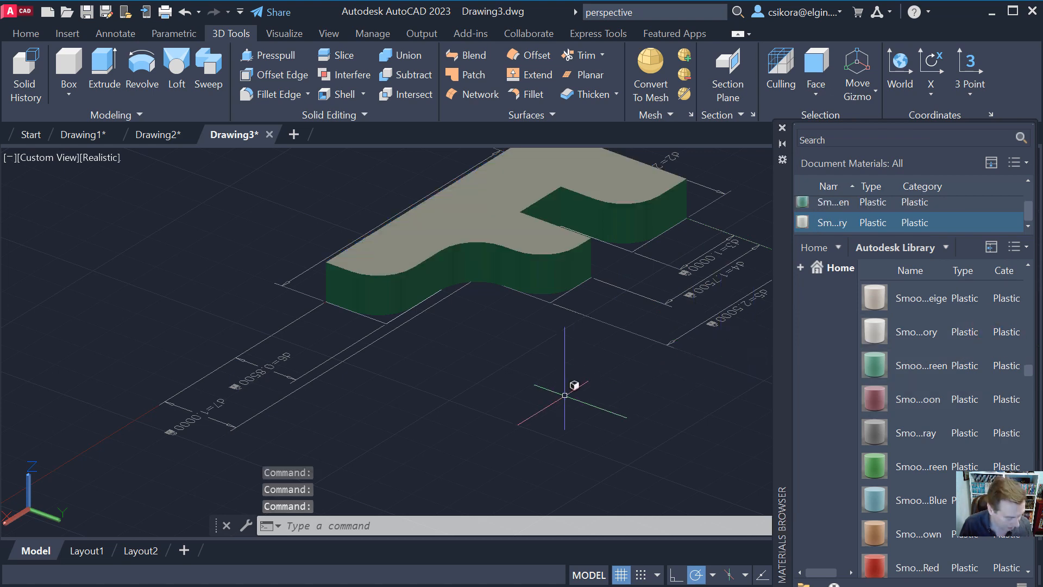
Examine the solid's top face, side walls and shelled openings from several angles and distances.
shift+middle_drag(565, 395, 728, 384)
scroll(728, 384, up, 5)
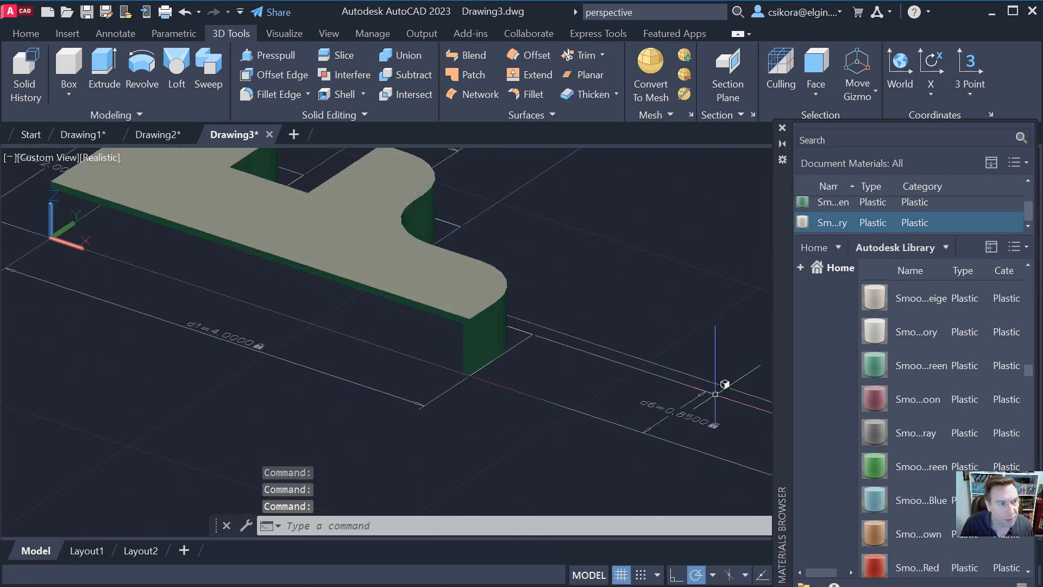
scroll(715, 394, down, 5)
shift+middle_drag(570, 291, 610, 310)
scroll(466, 361, up, 4)
scroll(613, 333, down, 4)
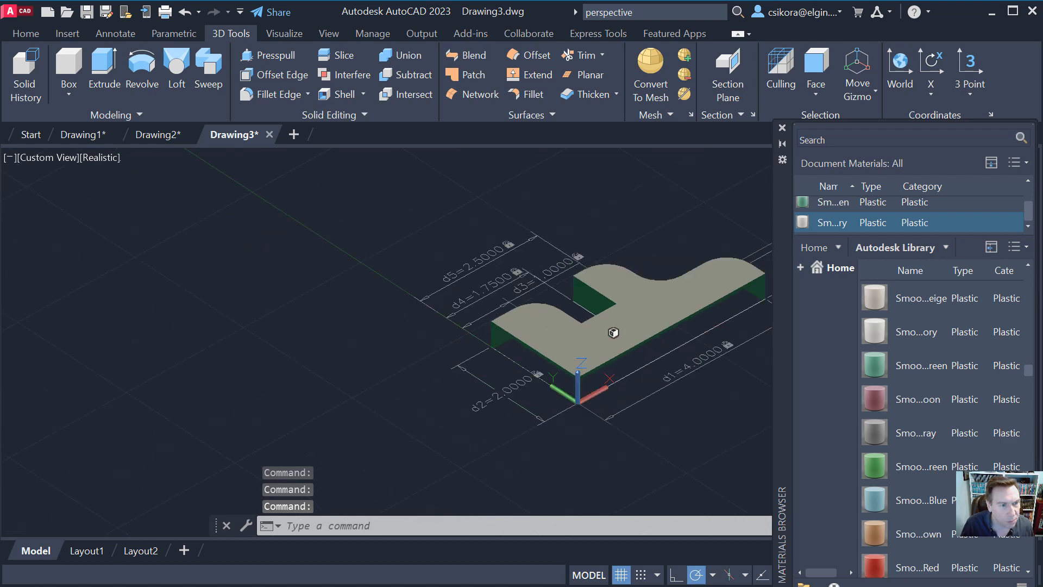
scroll(706, 321, down, 2)
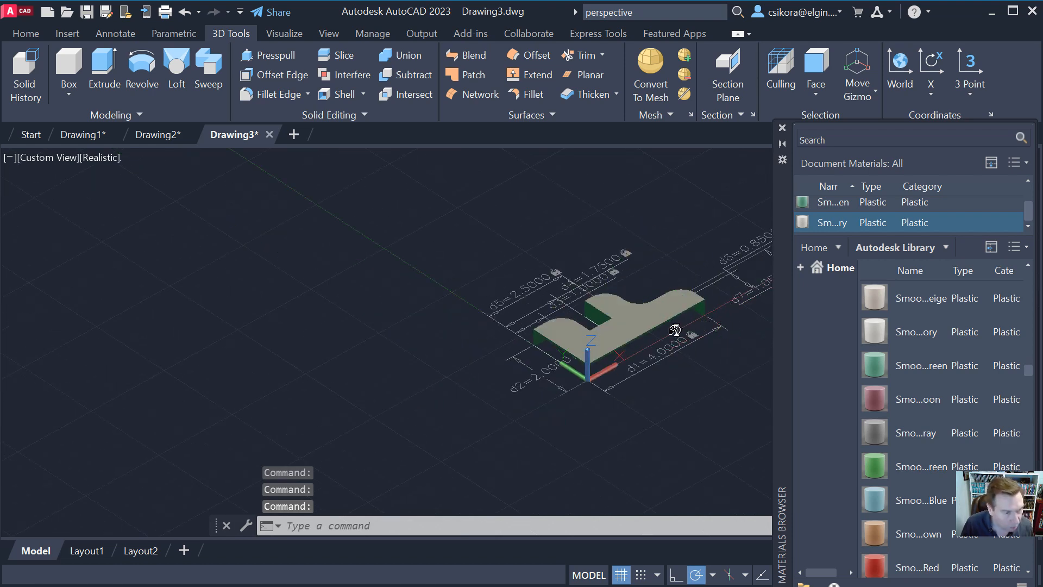
middle_drag(675, 330, 620, 338)
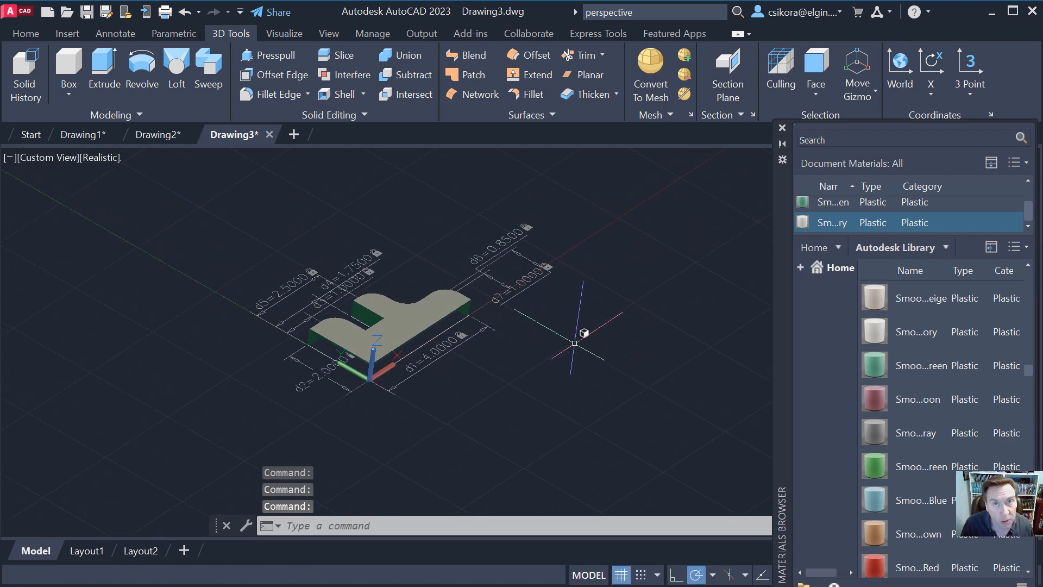
middle_drag(438, 372, 471, 360)
drag(524, 362, 471, 383)
key(Escape)
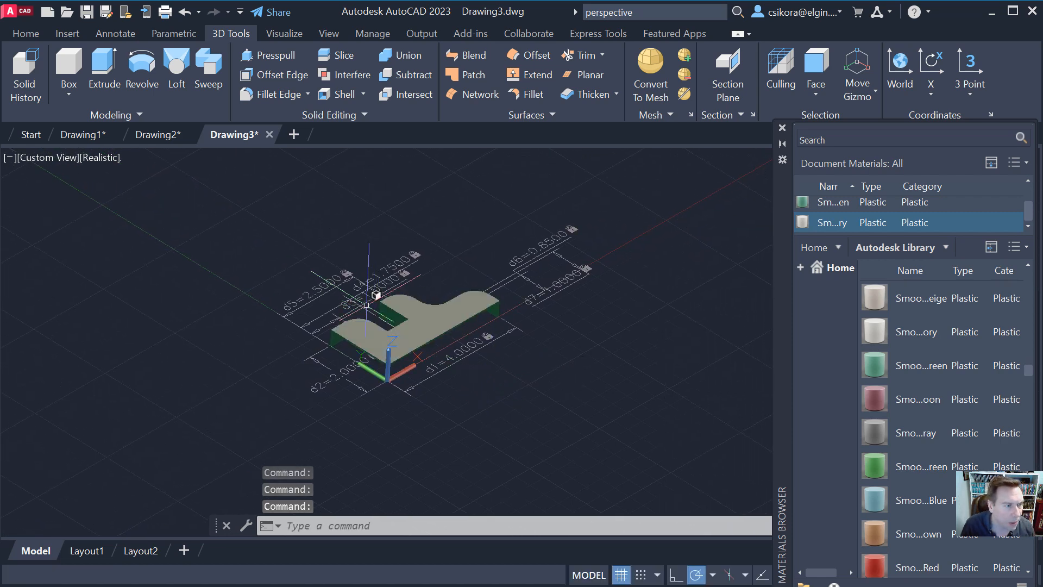
scroll(391, 326, up, 2)
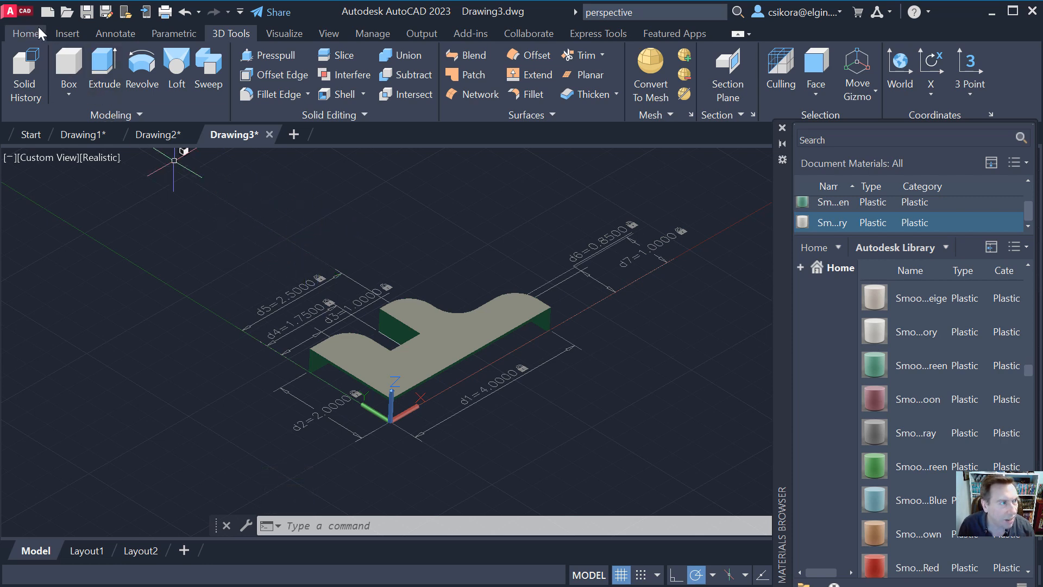
Start a PDF export of the drawing and name the file L1.
click(18, 11)
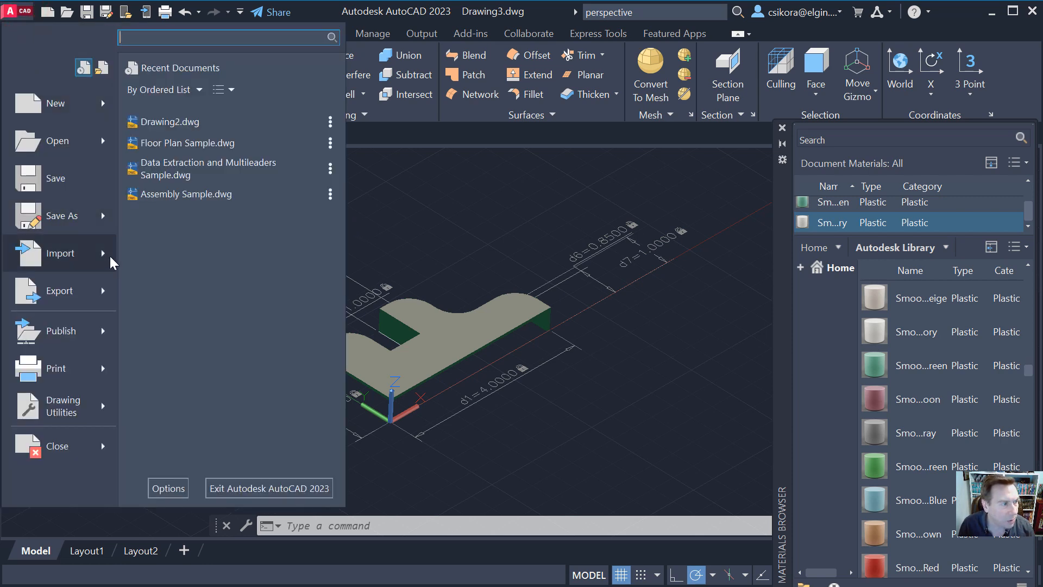
mouse_move(103, 260)
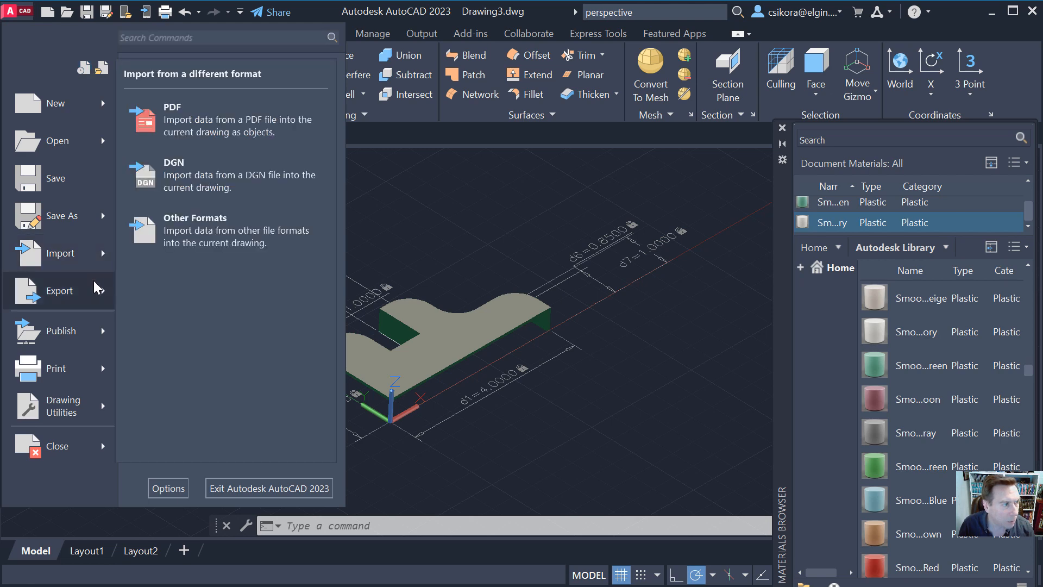
mouse_move(97, 288)
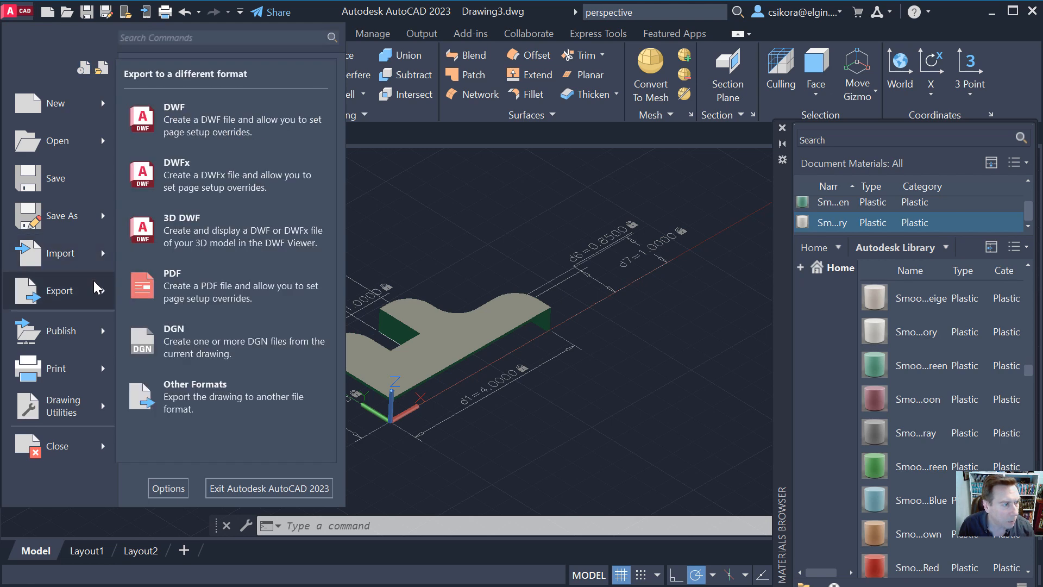
click(197, 285)
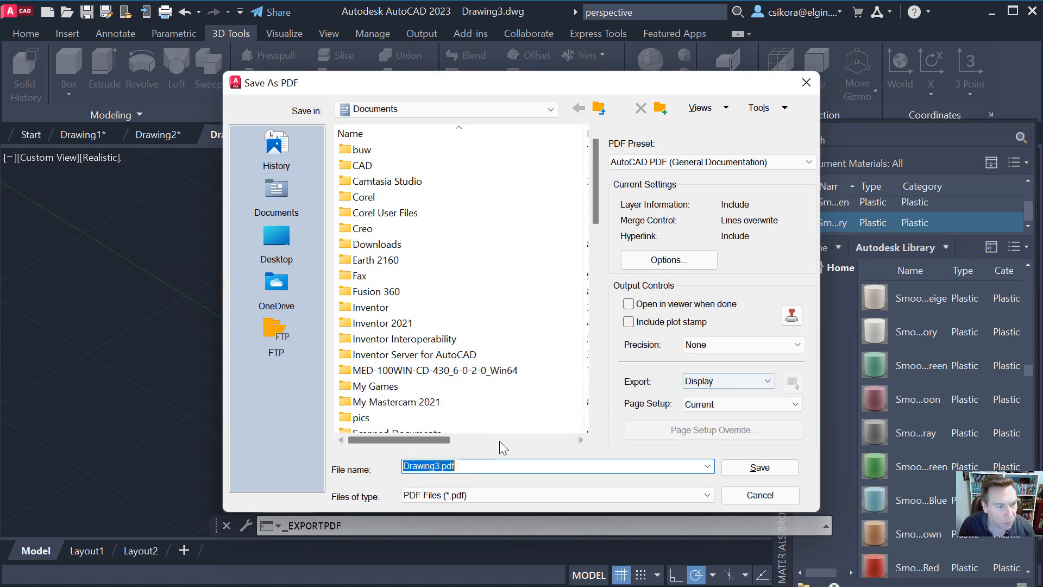
text(L1)
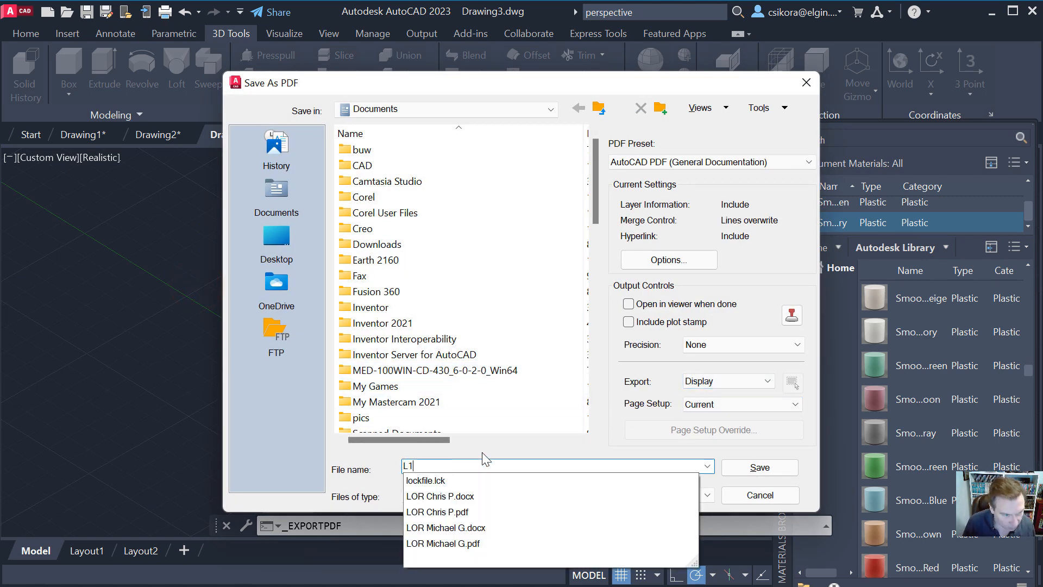
Limit the PDF export to a window around the dimensioned model and save the file to the Desktop.
click(721, 381)
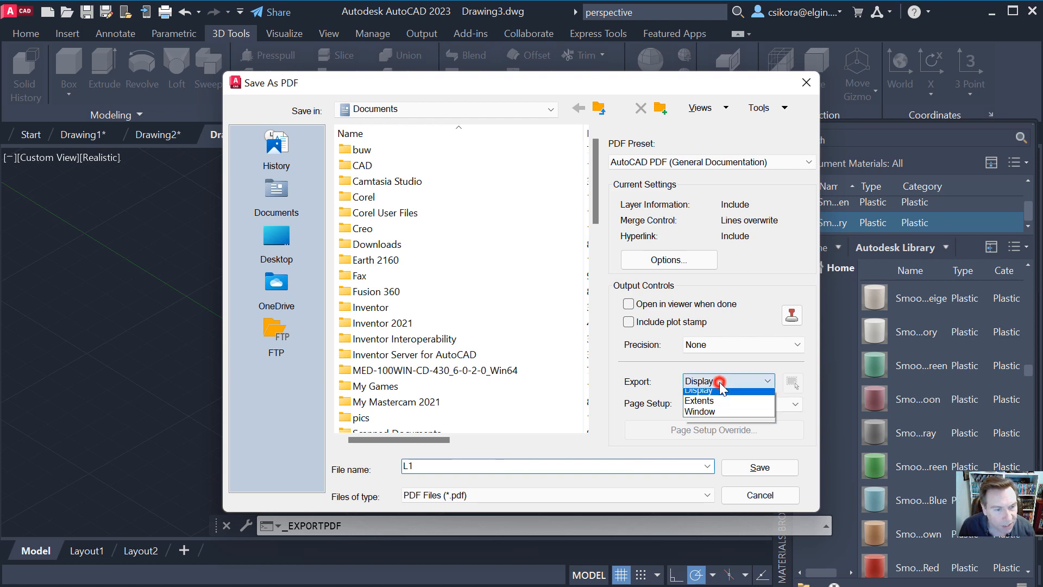
click(712, 416)
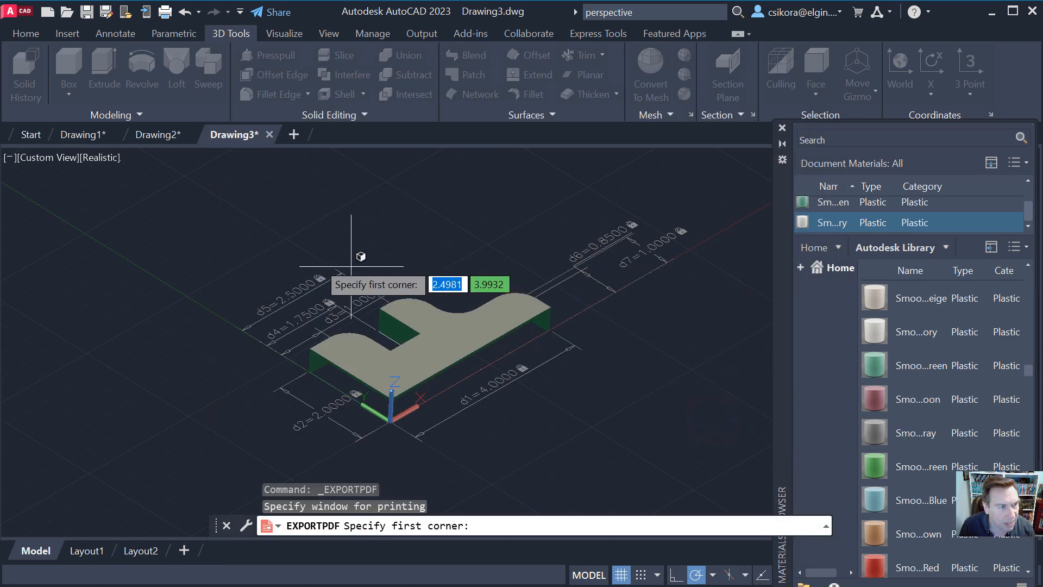
click(230, 171)
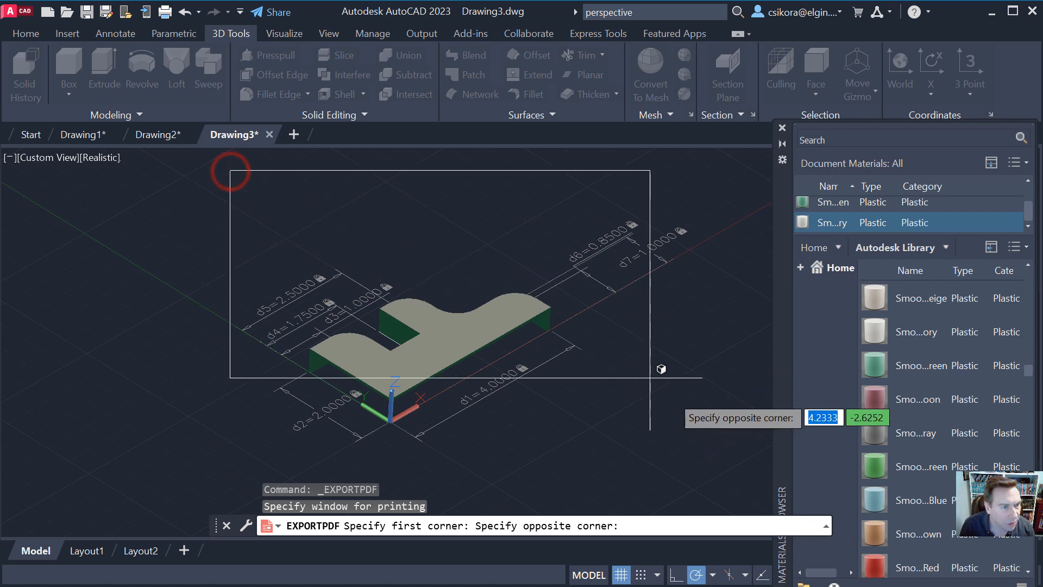
click(688, 459)
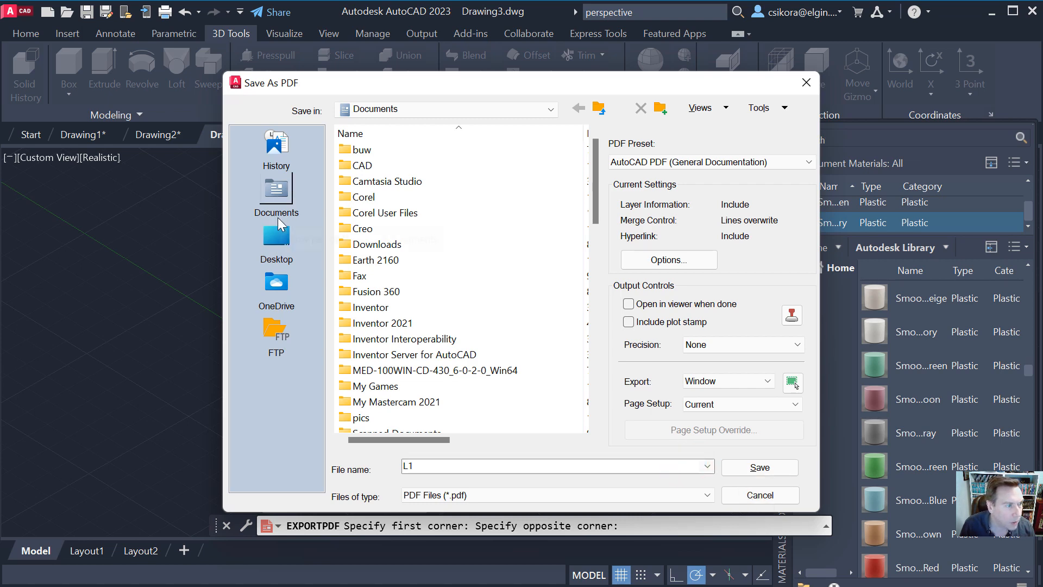
click(277, 237)
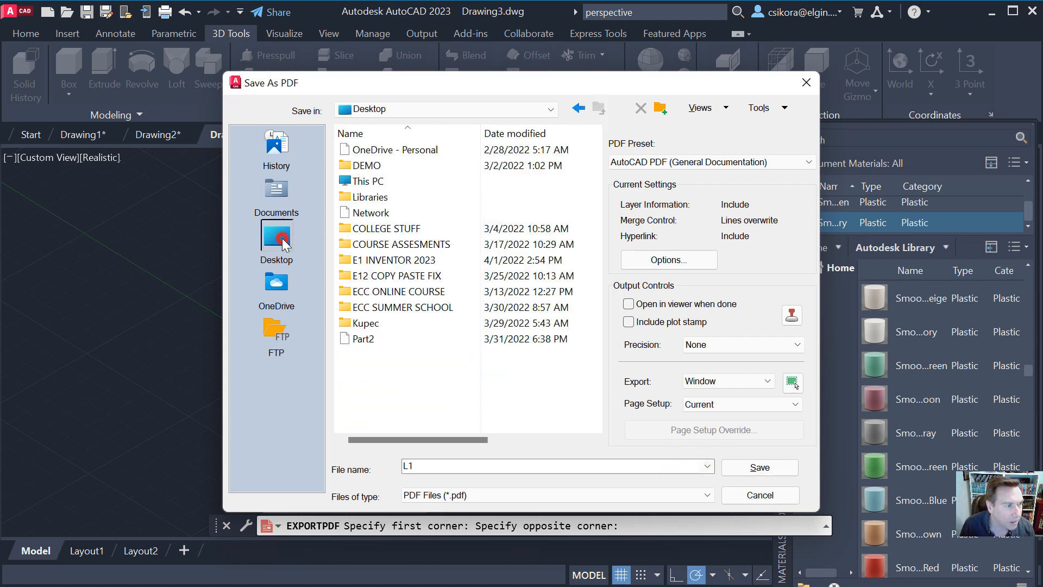
click(731, 468)
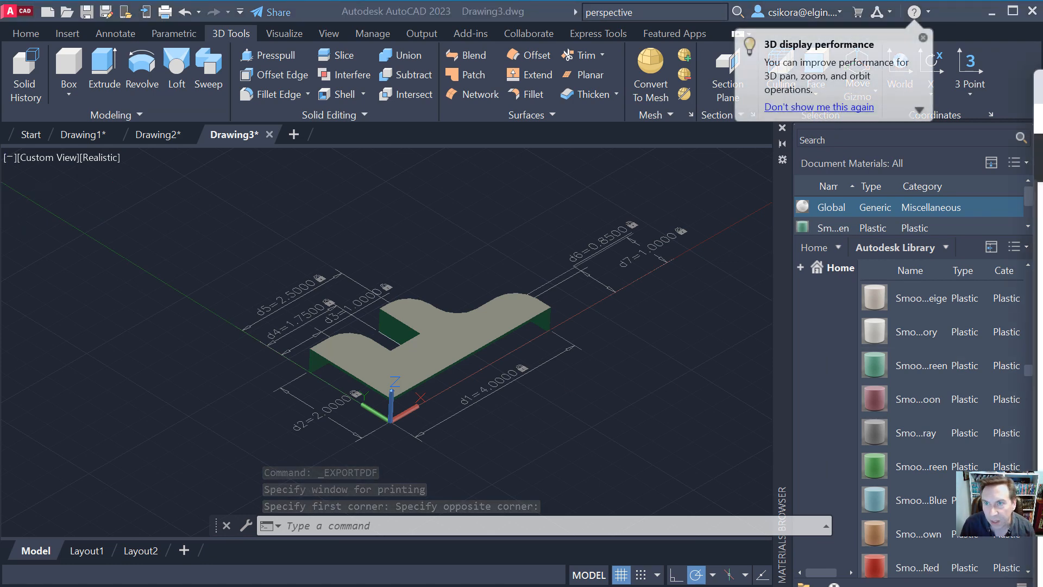
Switch to the browser and examine the Lab 1B views, dimensions and origin in the CAD 118 AutoCAD 3D Basics PDF.
mouse_move(1042, 82)
mouse_down()
mouse_move(482, 135)
mouse_move(431, 32)
mouse_move(433, 0)
mouse_move(527, 0)
mouse_move(1042, 81)
mouse_up()
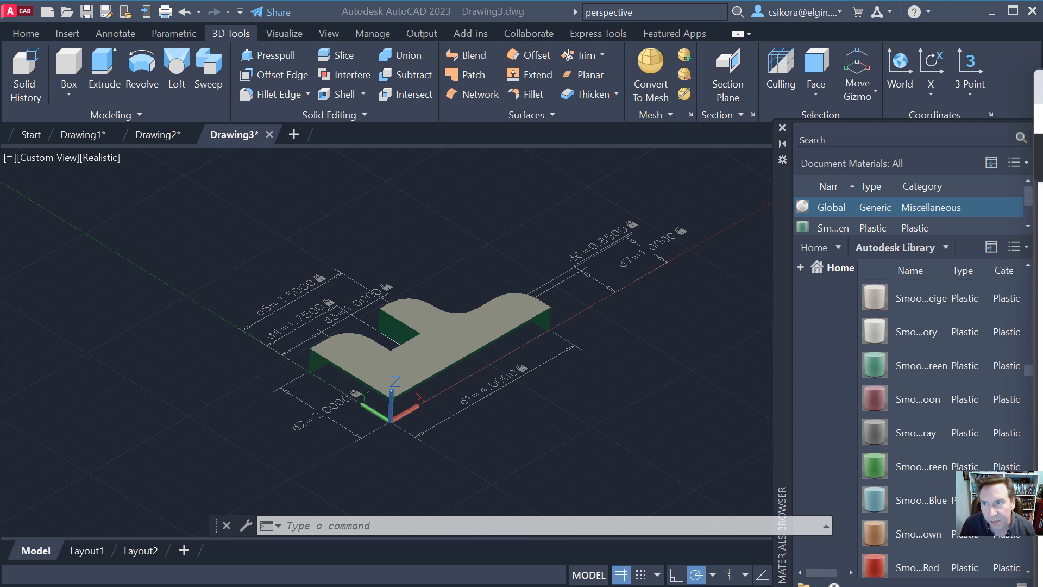
drag(1042, 81, 342, 20)
scroll(496, 333, down, 15)
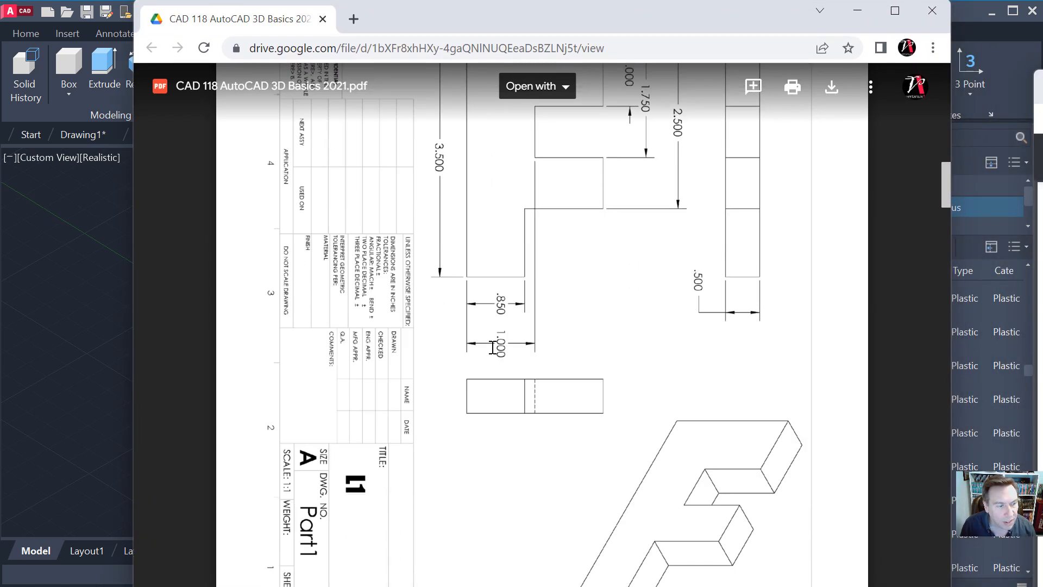
scroll(499, 336, down, 2)
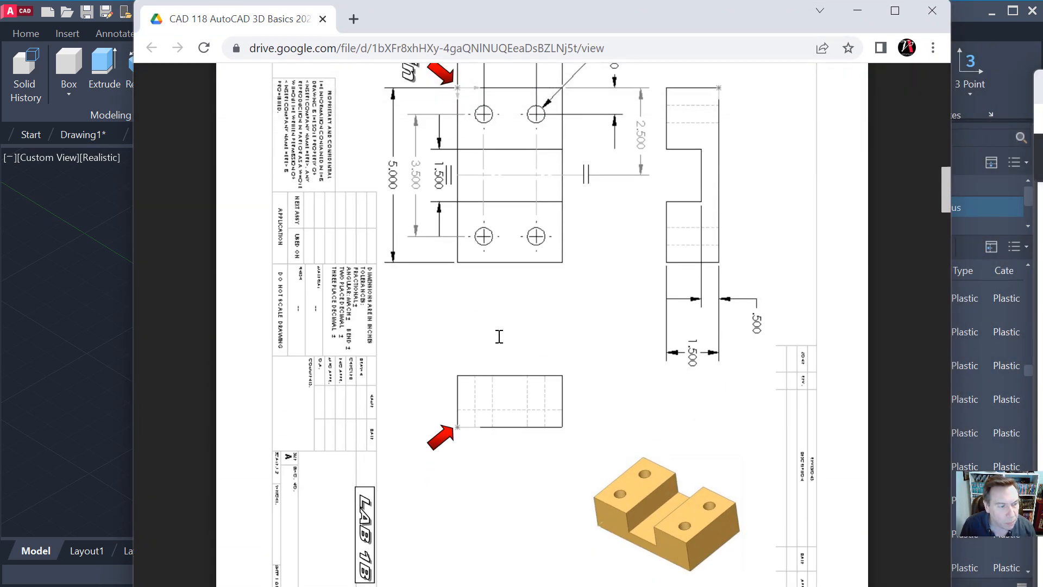
scroll(500, 337, down, 2)
scroll(652, 427, down, 1)
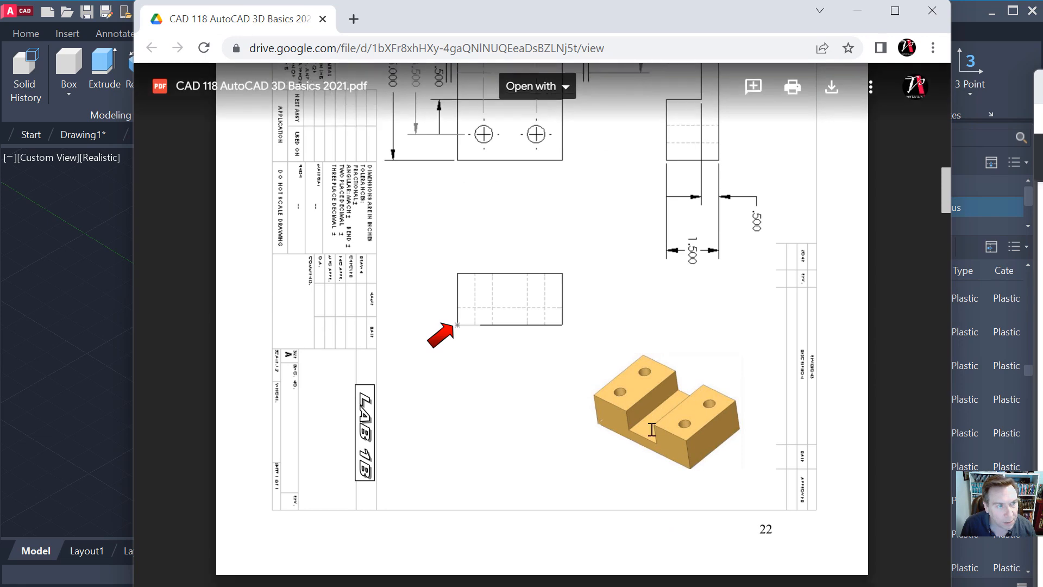
scroll(652, 426, up, 4)
scroll(495, 384, up, 3)
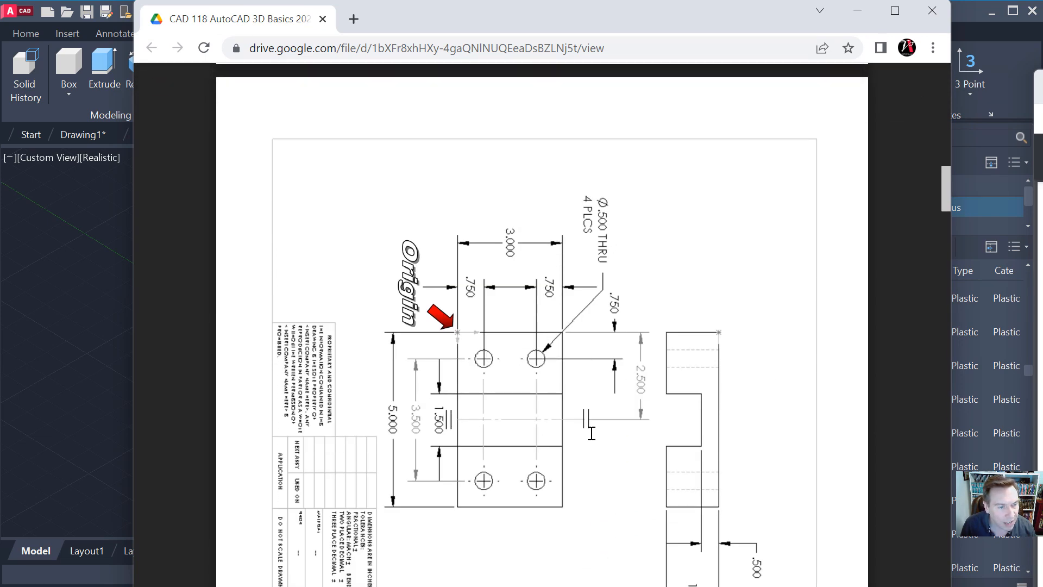
scroll(707, 545, down, 3)
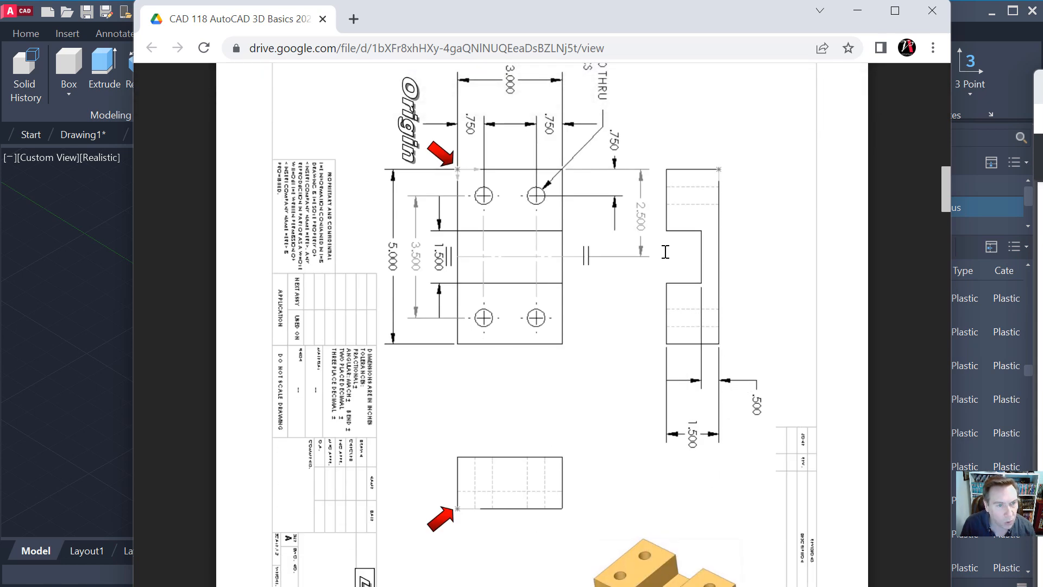
Switch back to AutoCAD, create a new drawing from the acad3D template and close the Materials Browser.
click(13, 228)
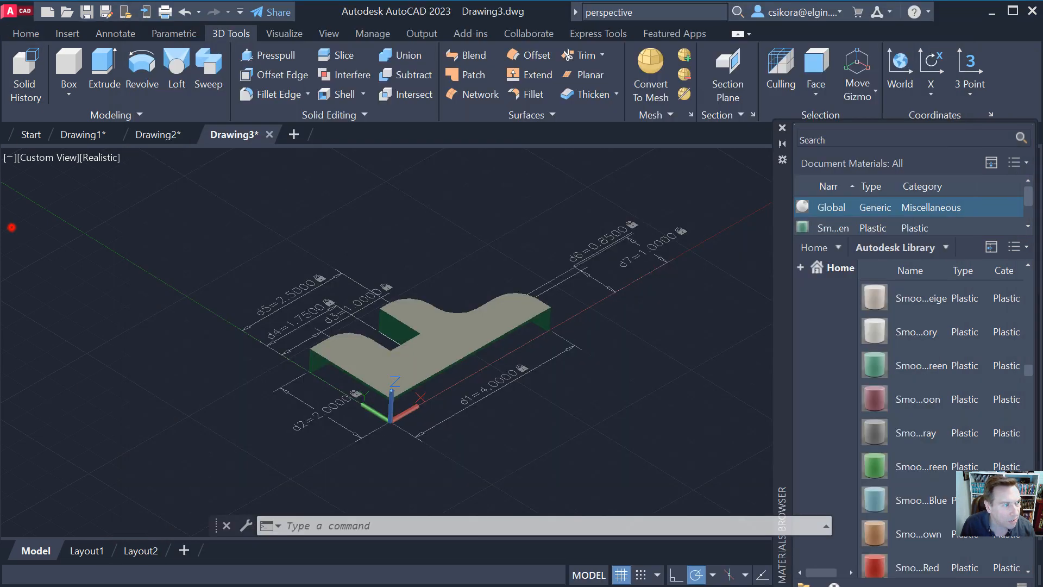
click(48, 11)
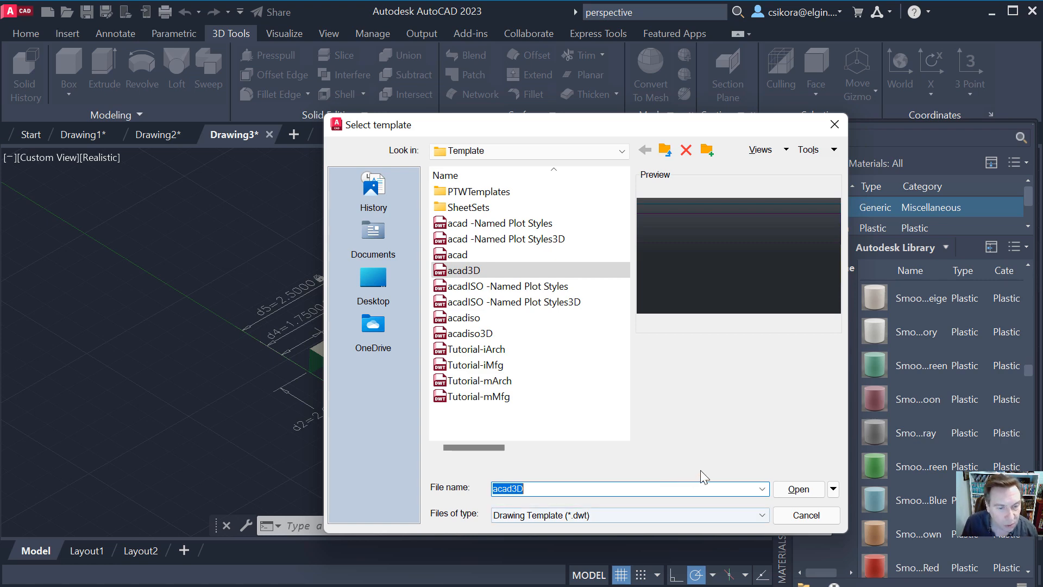
click(810, 484)
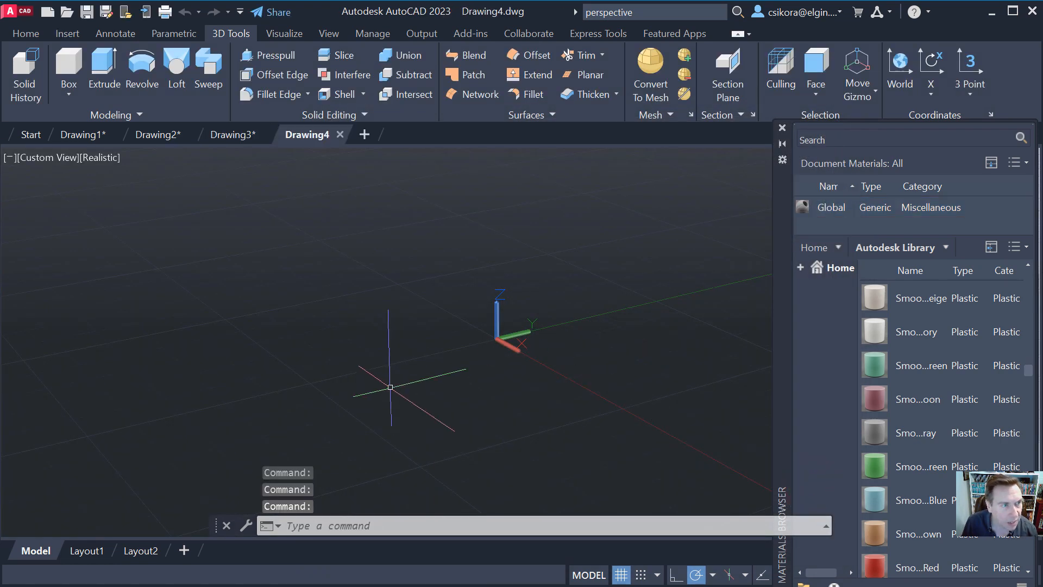
click(783, 127)
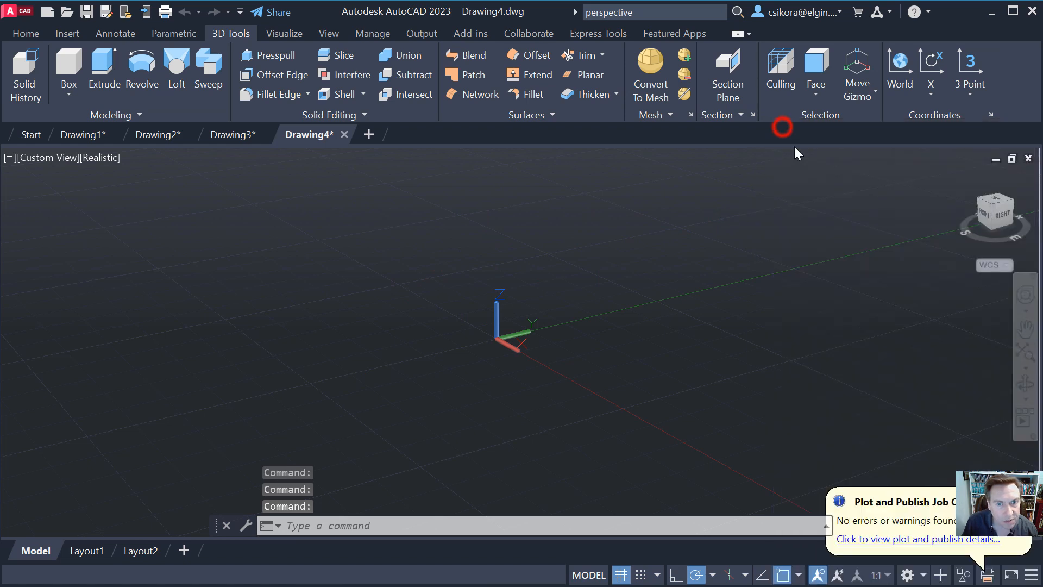
Set the new drawing to the Top view and rotate it so that north points up.
click(998, 200)
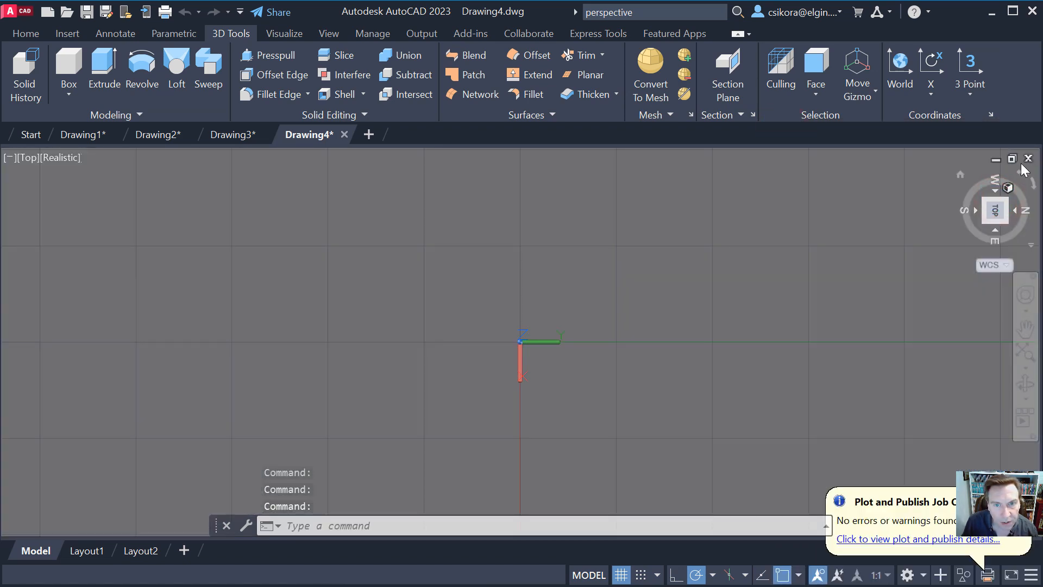
click(1025, 173)
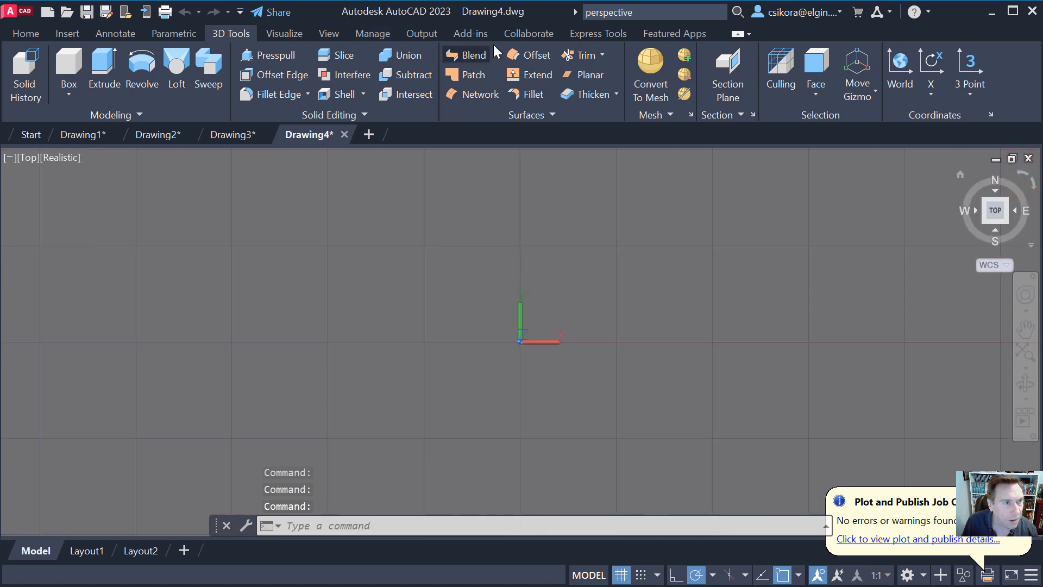
scroll(508, 365, down, 2)
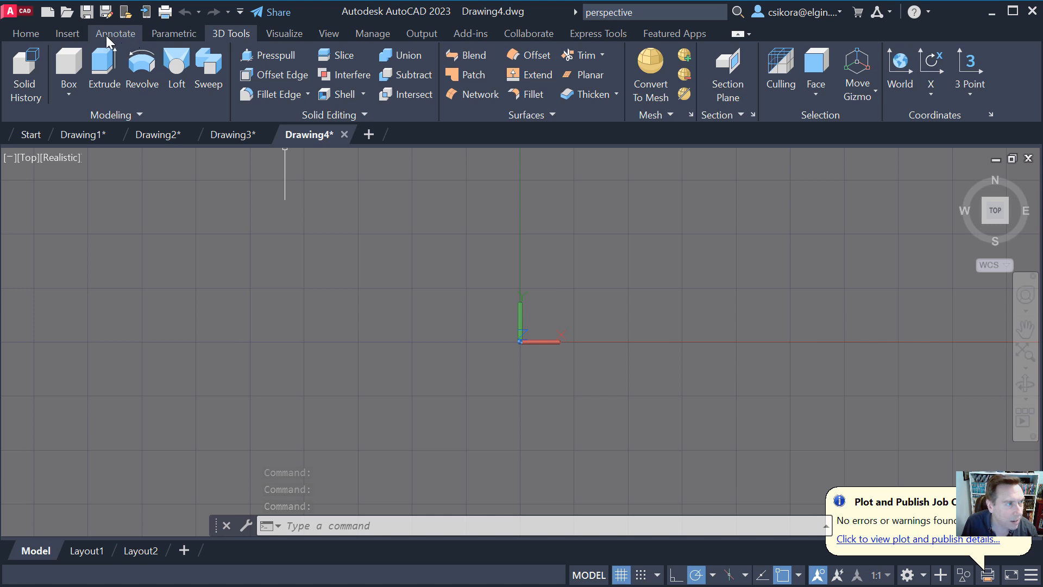
Turn snap mode on and draw a rectangle 5 wide and 3 high with its first corner at the origin.
click(44, 36)
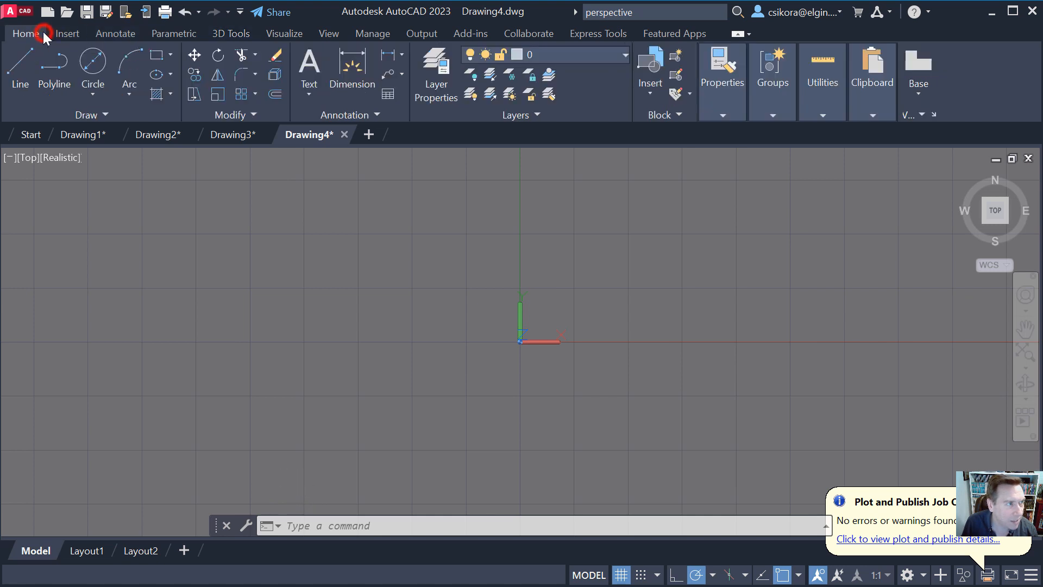
click(156, 55)
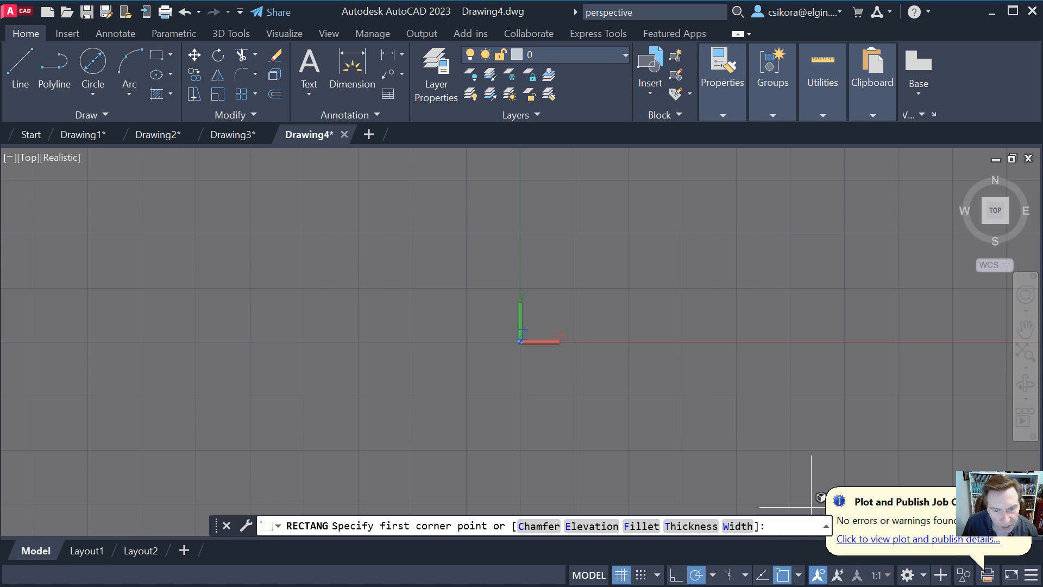
click(641, 577)
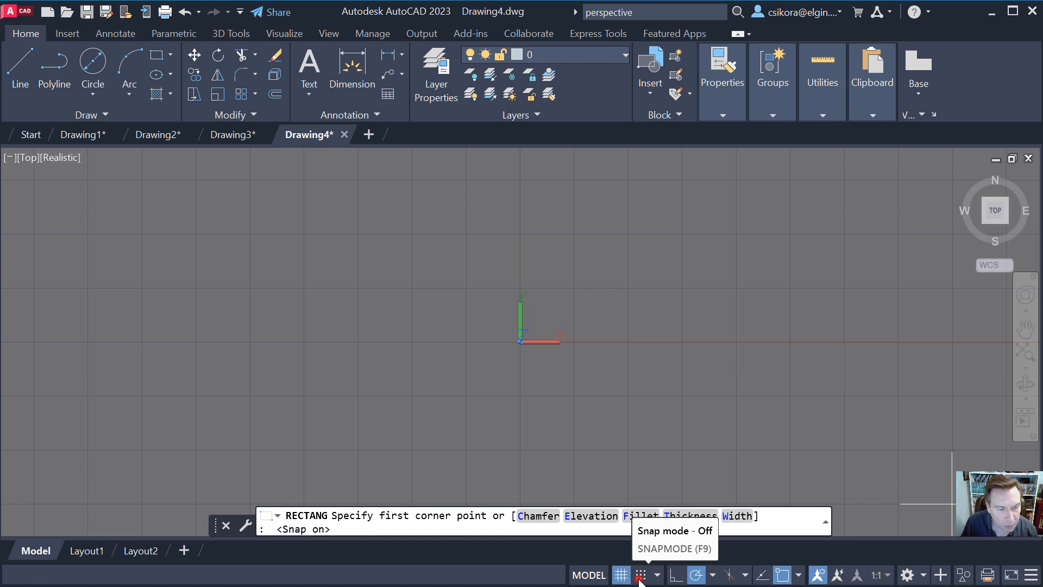
click(520, 341)
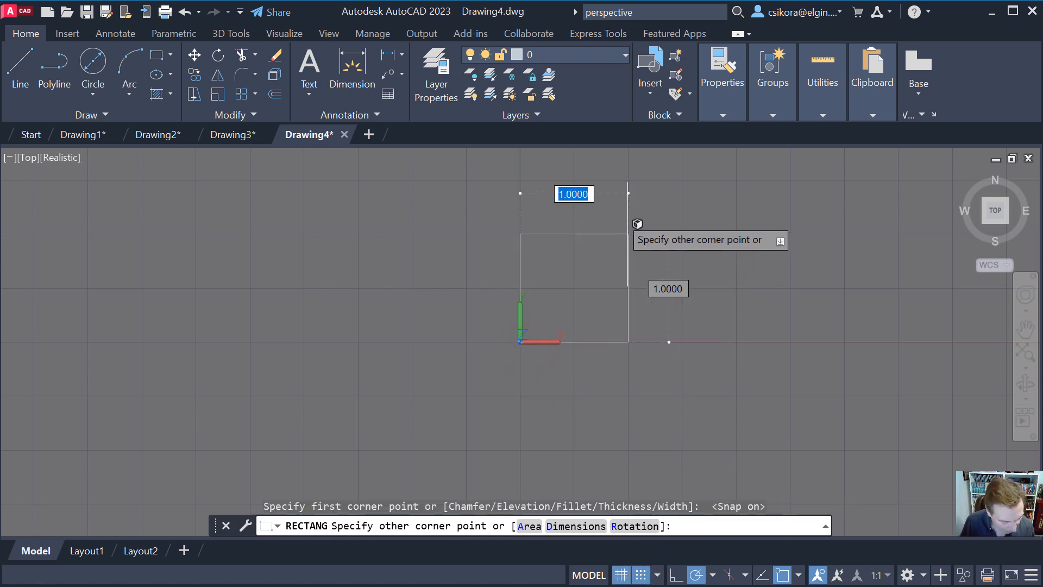
text(3)
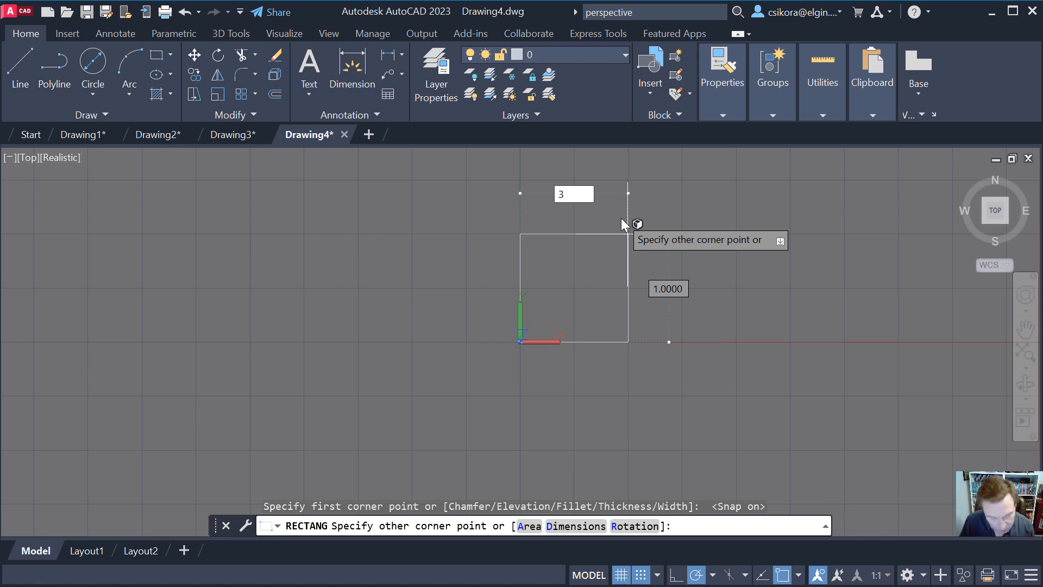
key(BackSpace)
text(5)
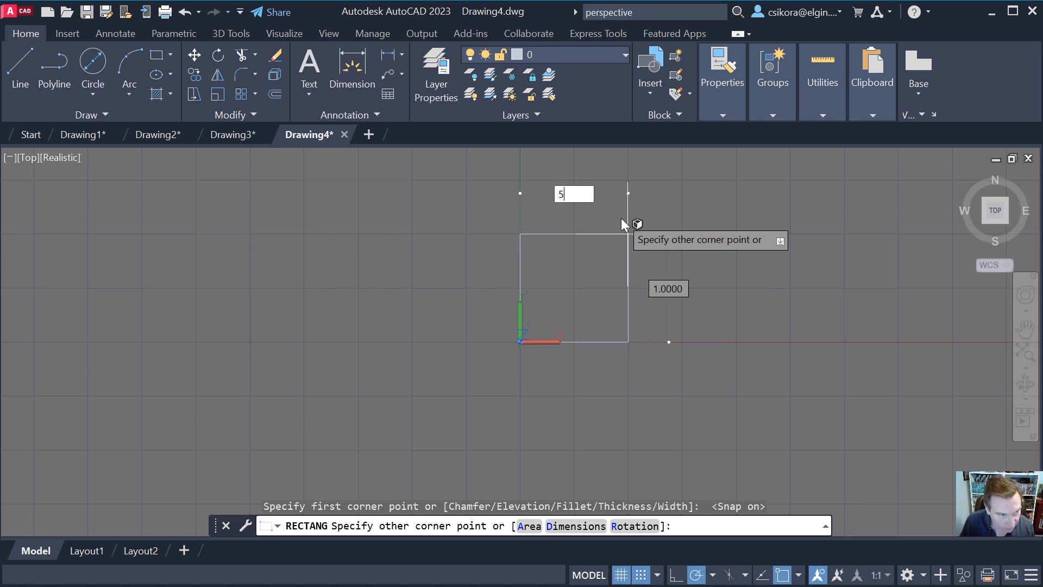
key(Tab)
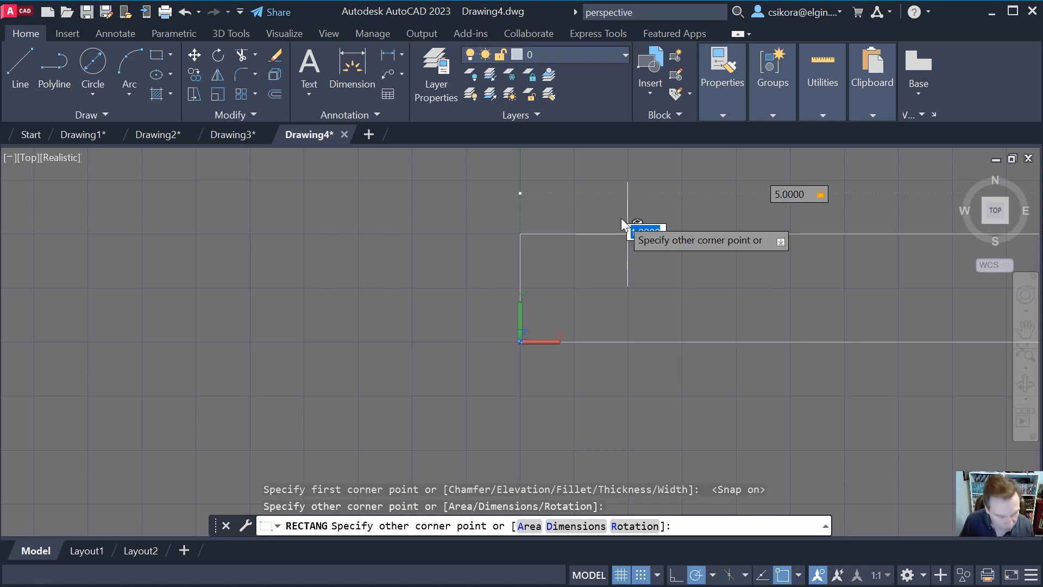
text(3)
key(Return)
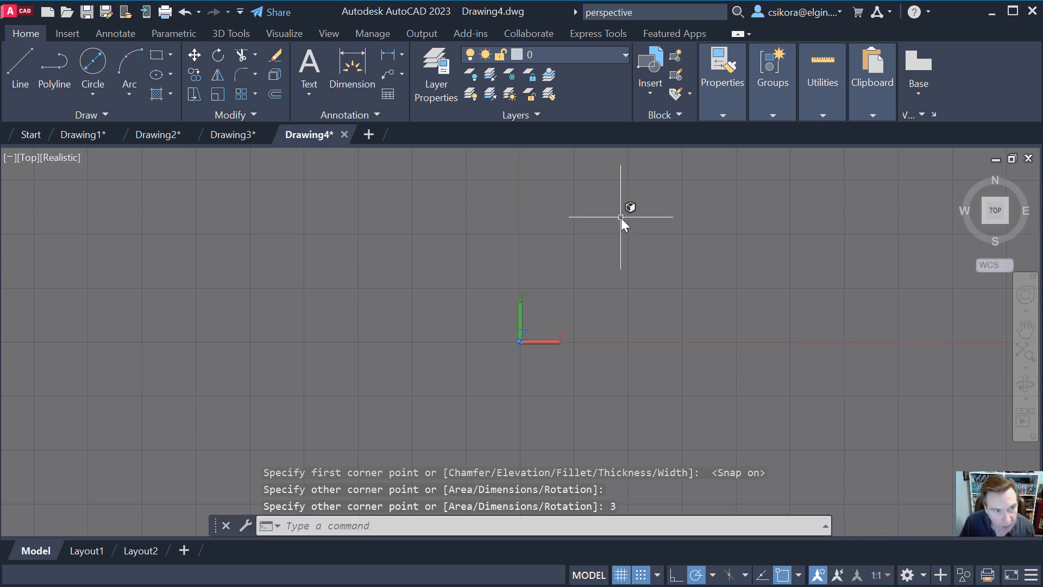
Fit the rectangle in the Top view and change the visual style to 2D Wireframe.
click(995, 211)
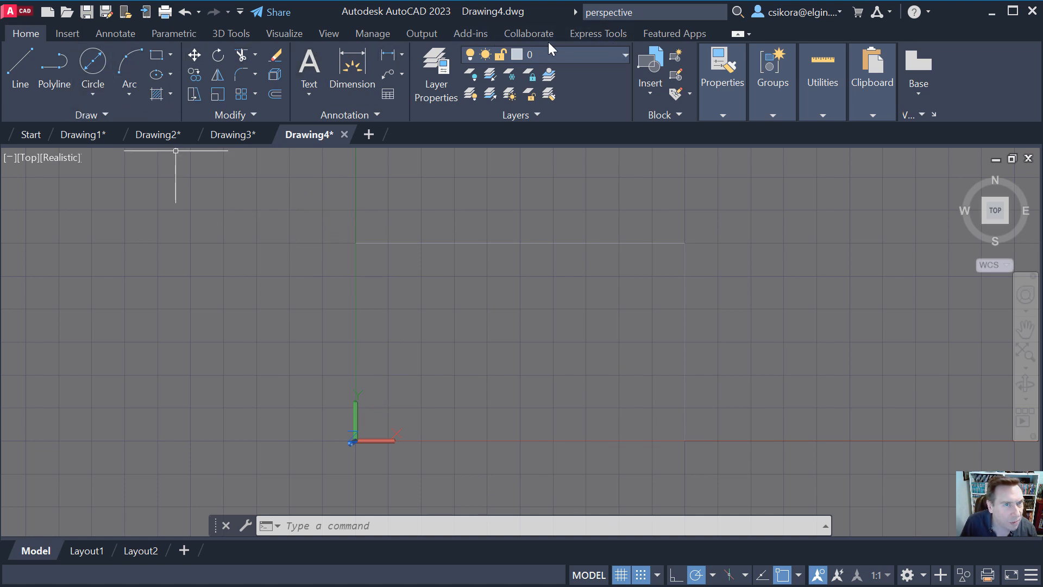
click(289, 34)
click(918, 87)
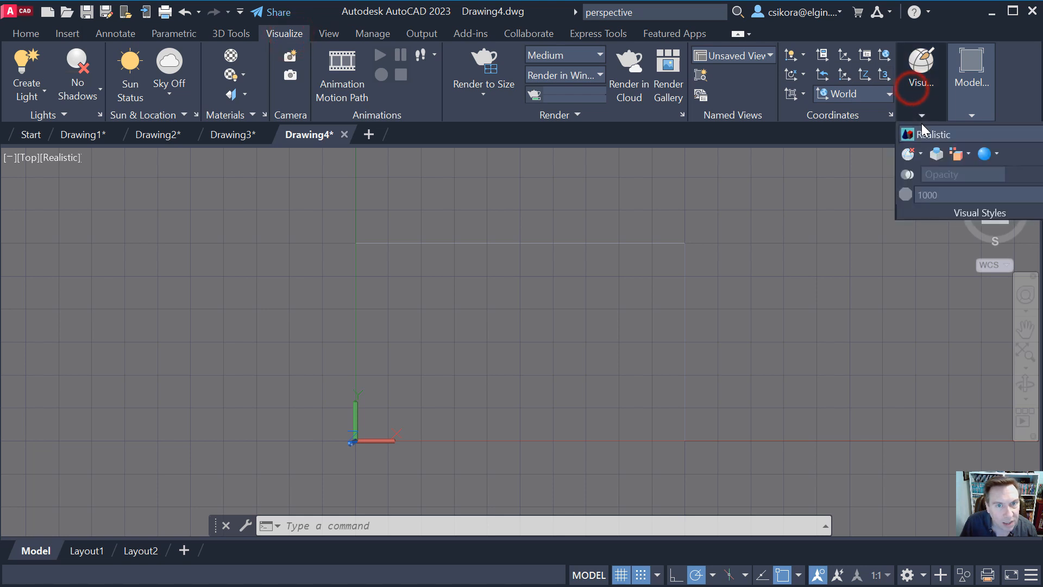
click(930, 137)
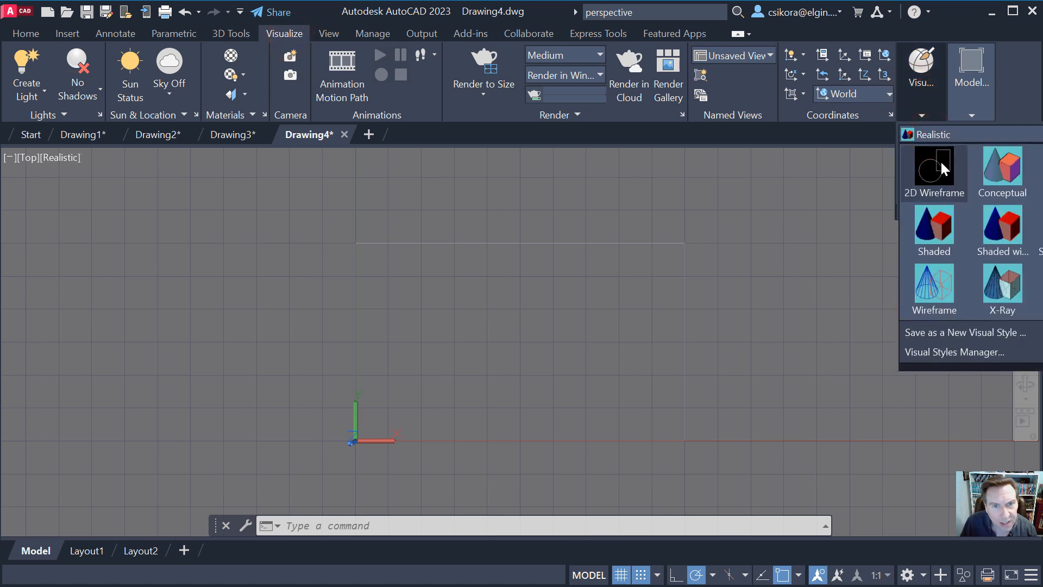
click(942, 168)
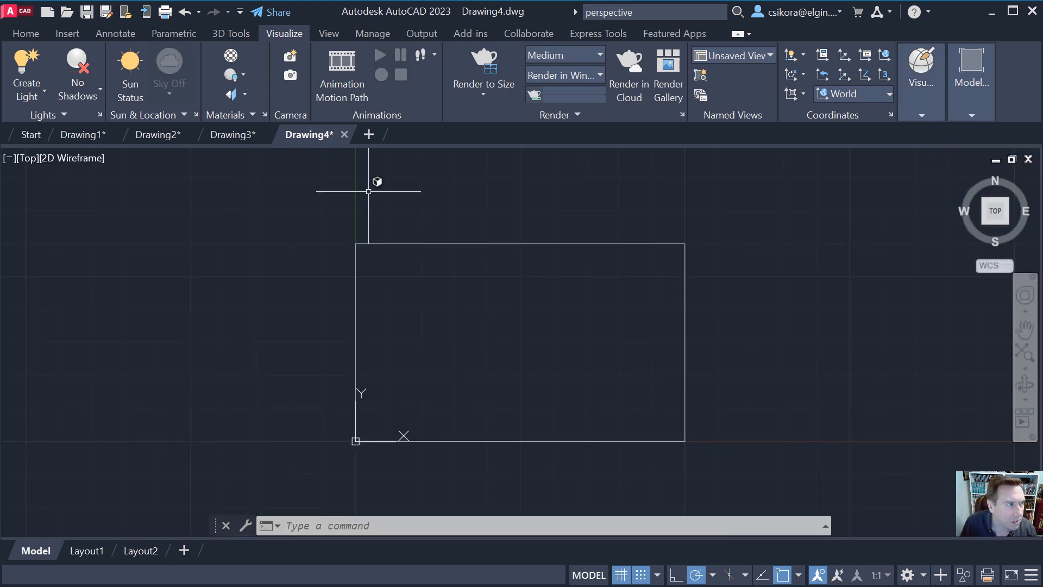
Look through the User Preferences, Drafting, 3D Modeling and Selection settings in the Options dialog, and close it without changes.
click(24, 12)
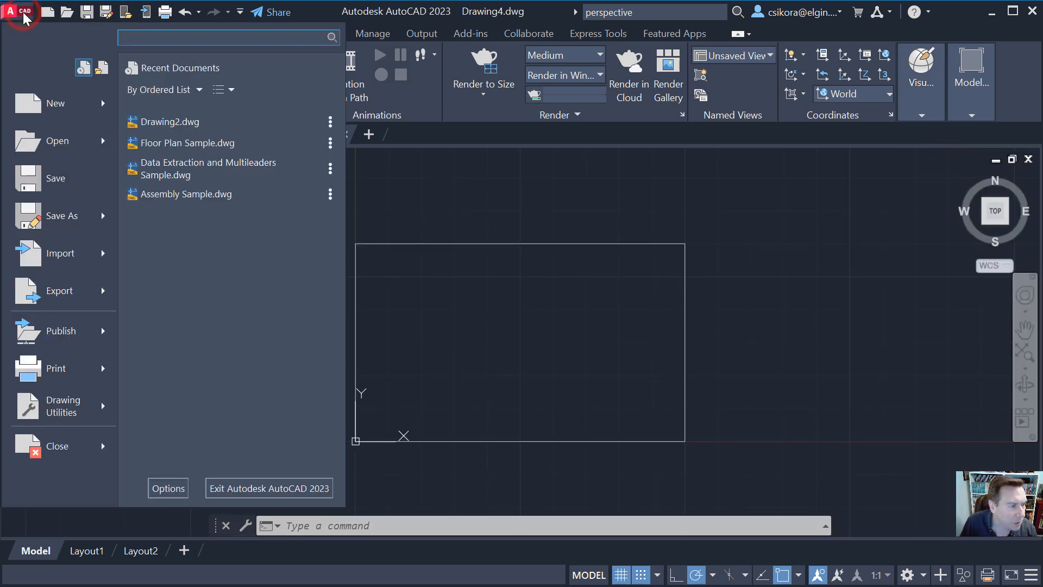
click(169, 488)
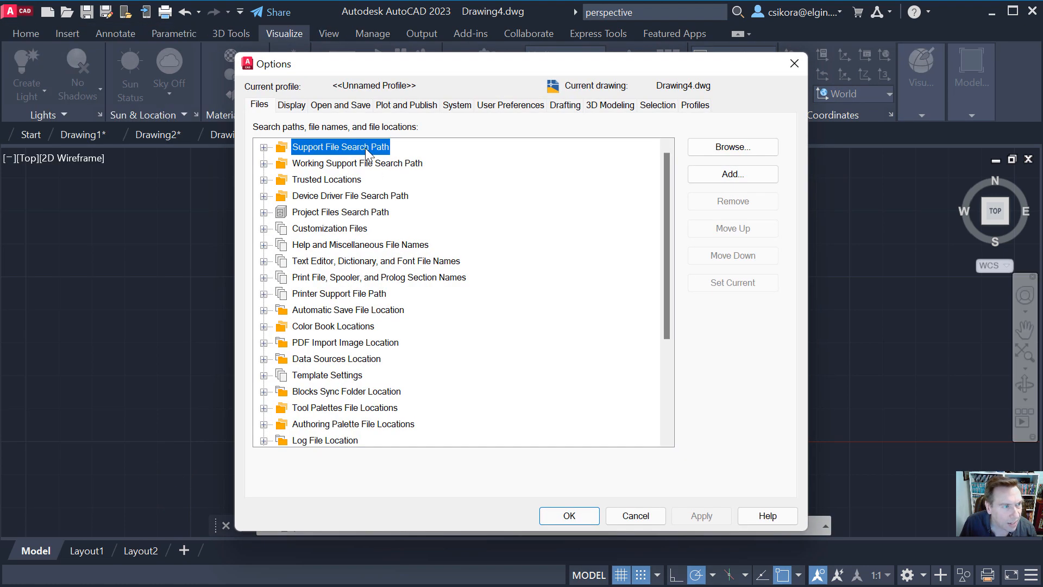
click(405, 107)
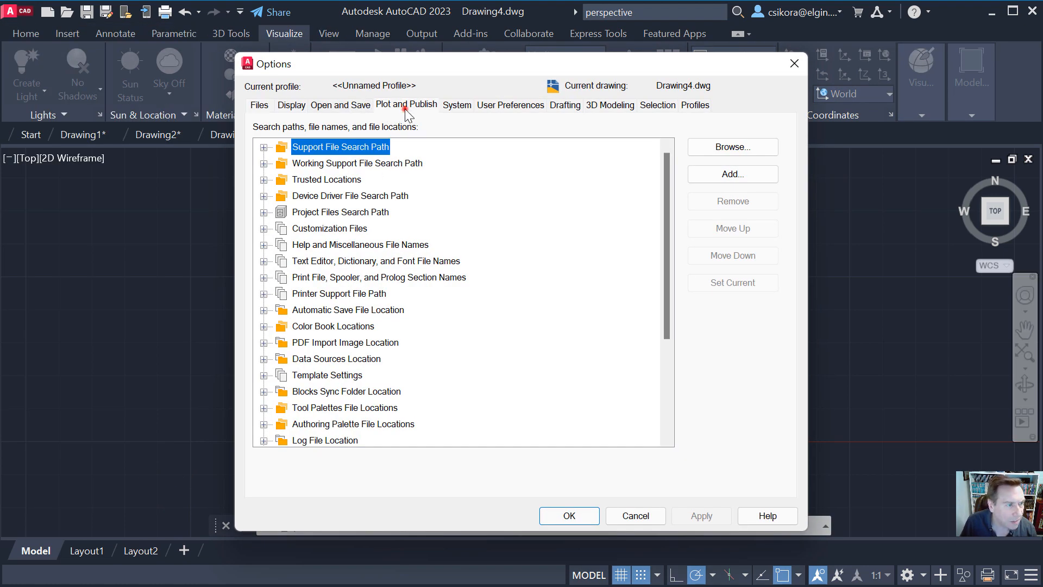
click(457, 109)
click(510, 105)
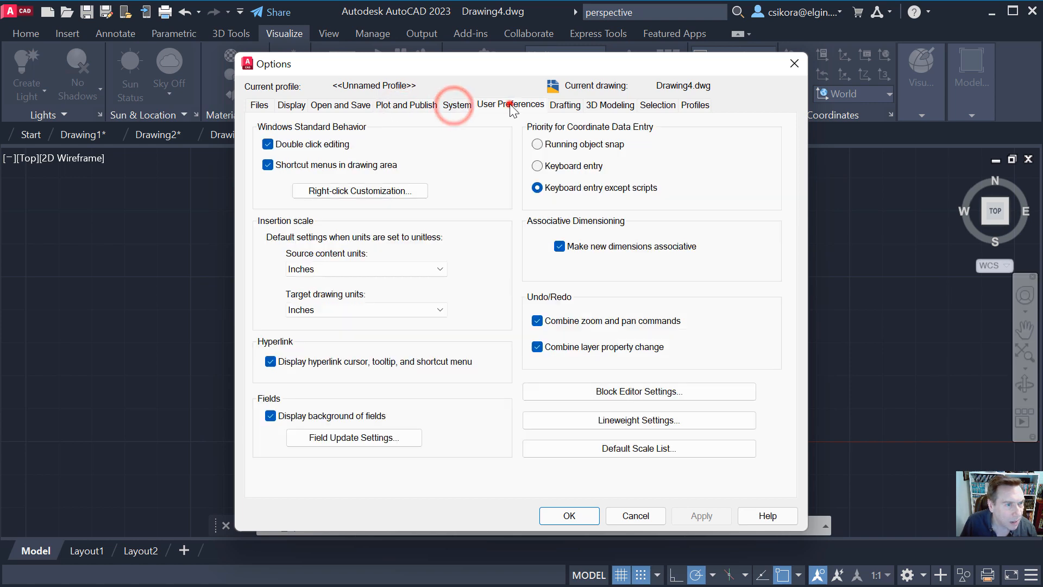
click(562, 108)
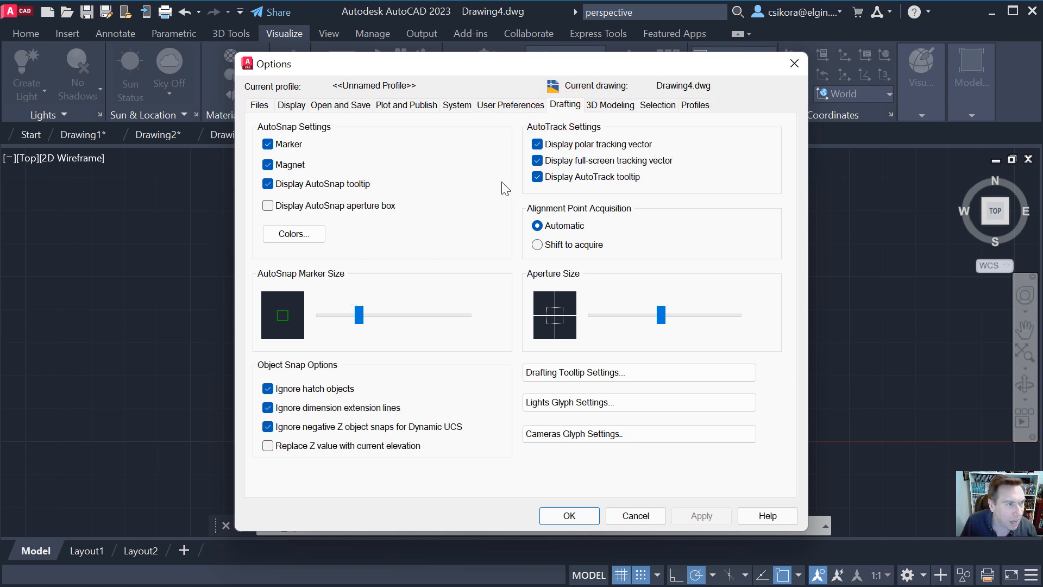
click(588, 106)
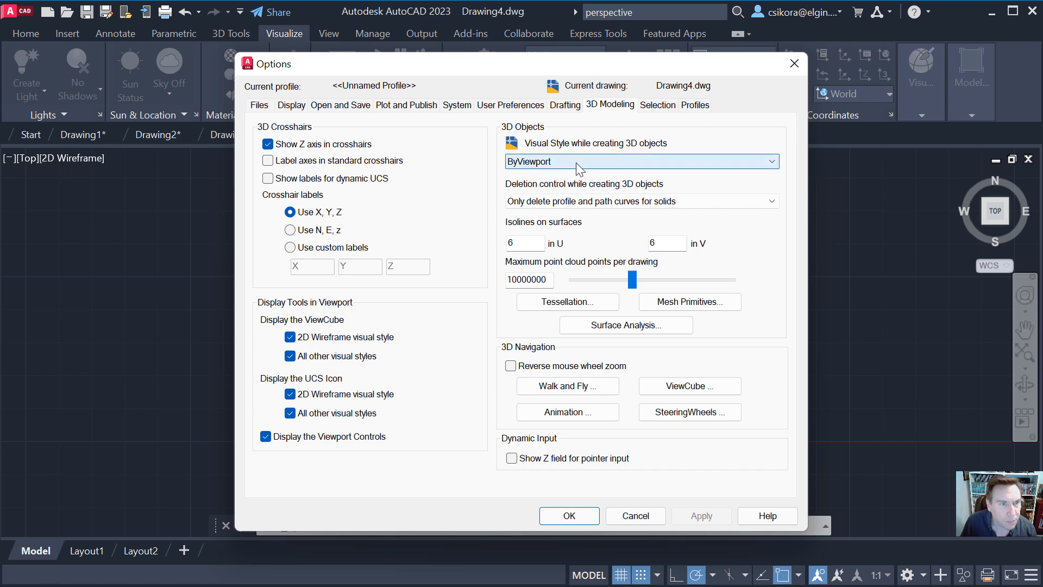
click(658, 106)
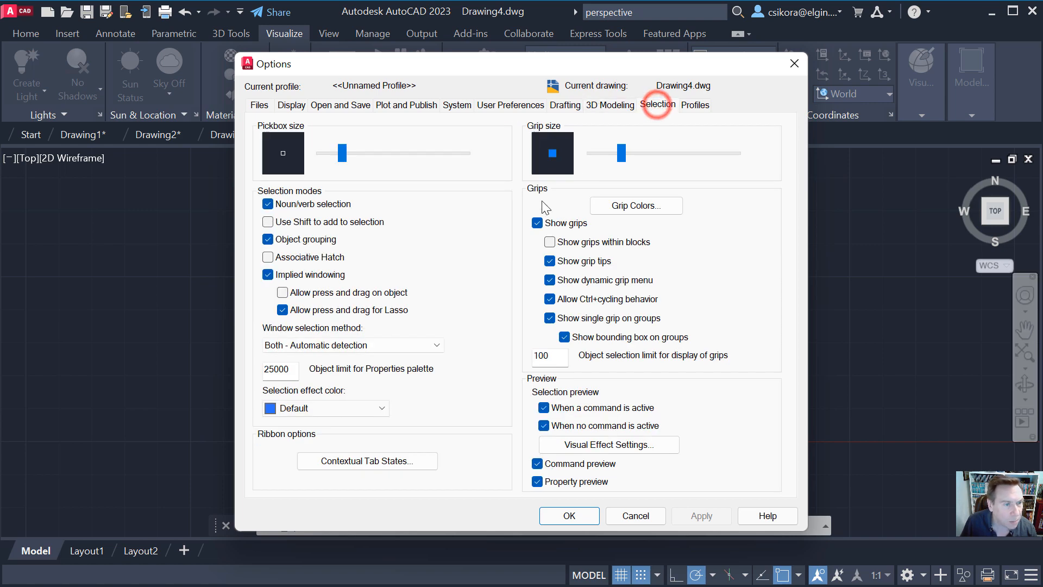
click(635, 516)
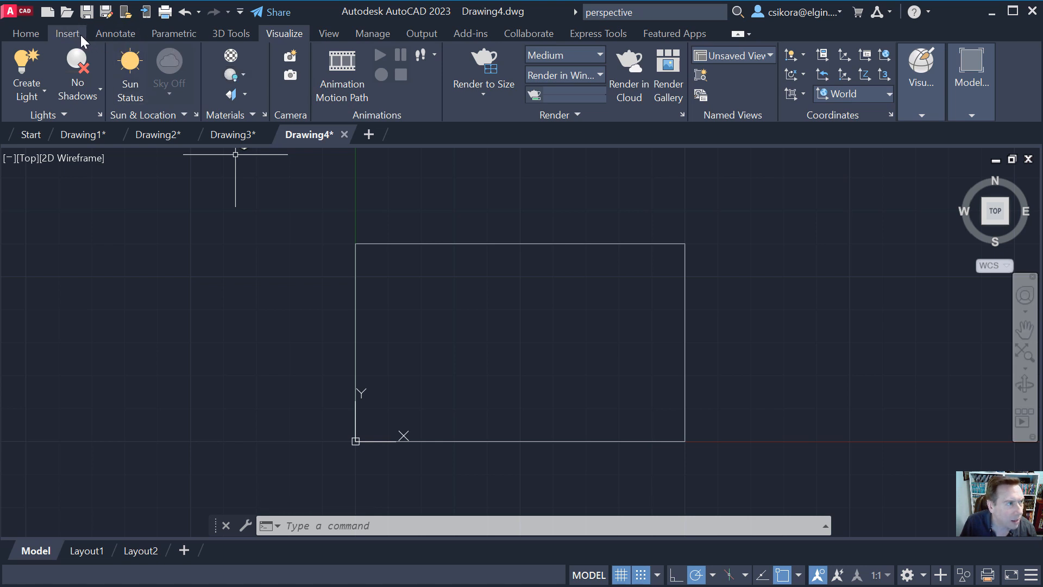
Check the hole diameter and locations on the Lab 1B drawing in the browser PDF, and return to AutoCAD.
click(28, 33)
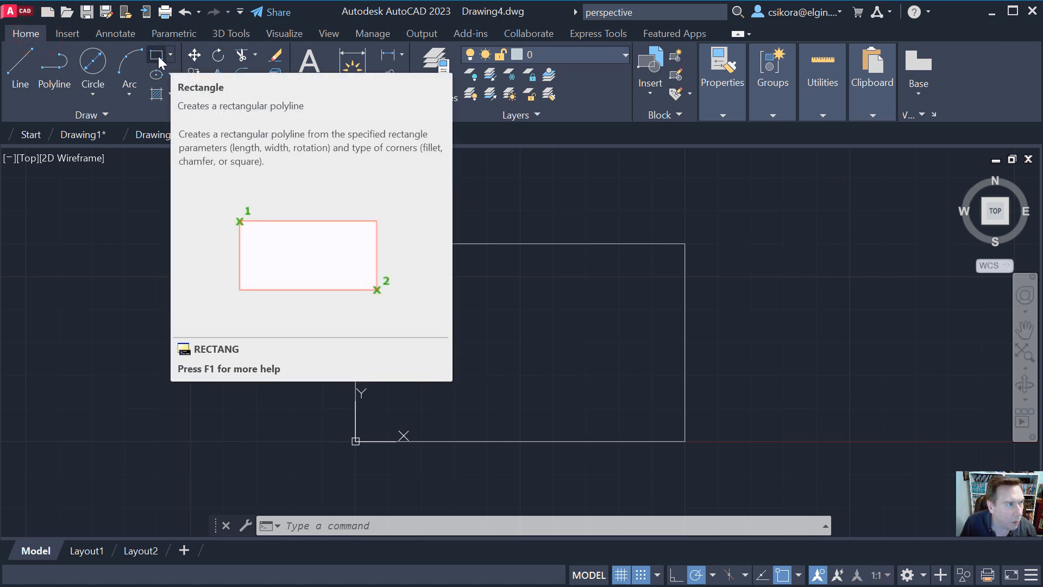
click(93, 61)
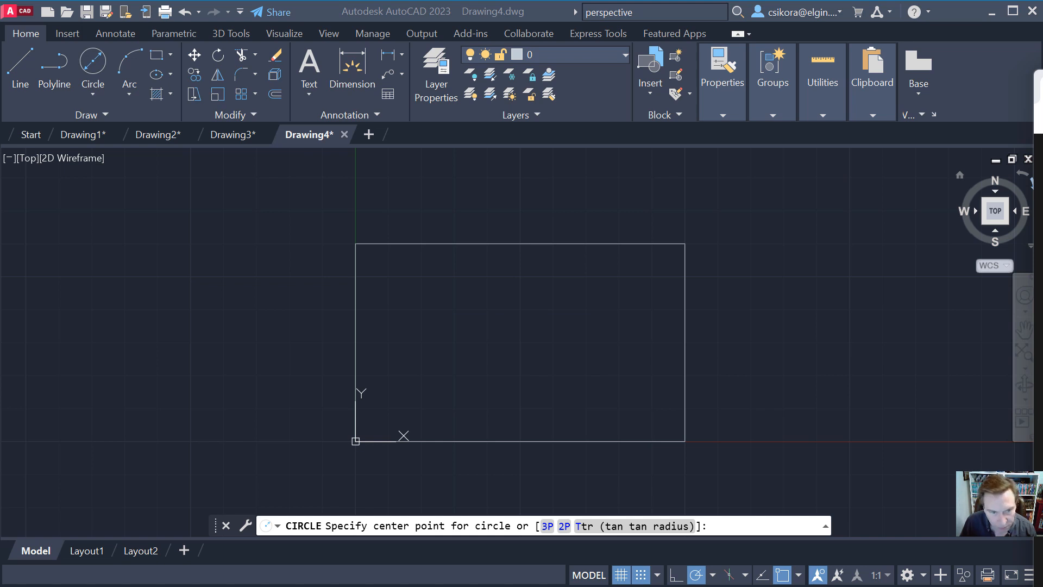
click(331, 586)
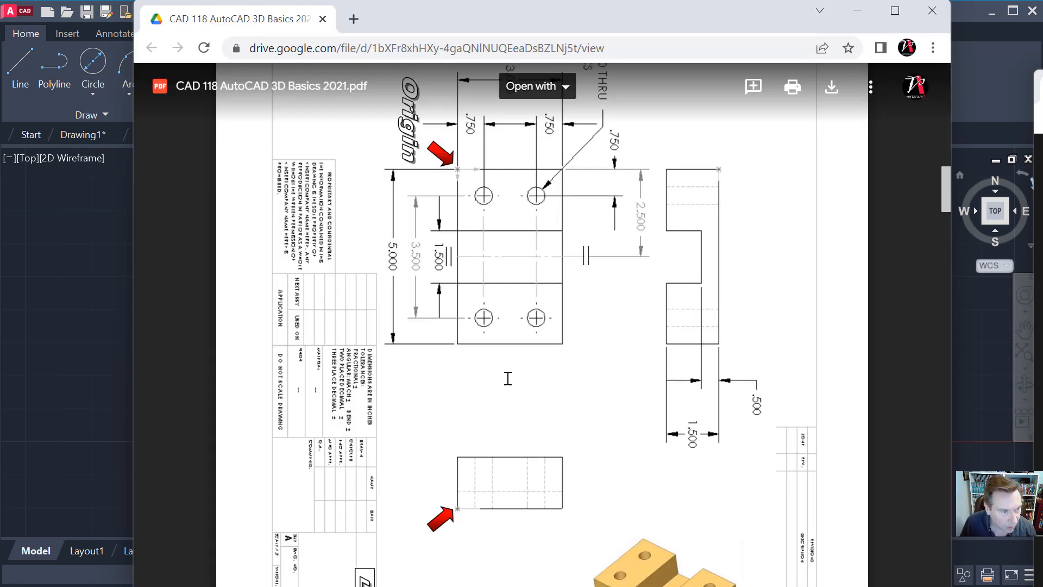
scroll(467, 247, up, 2)
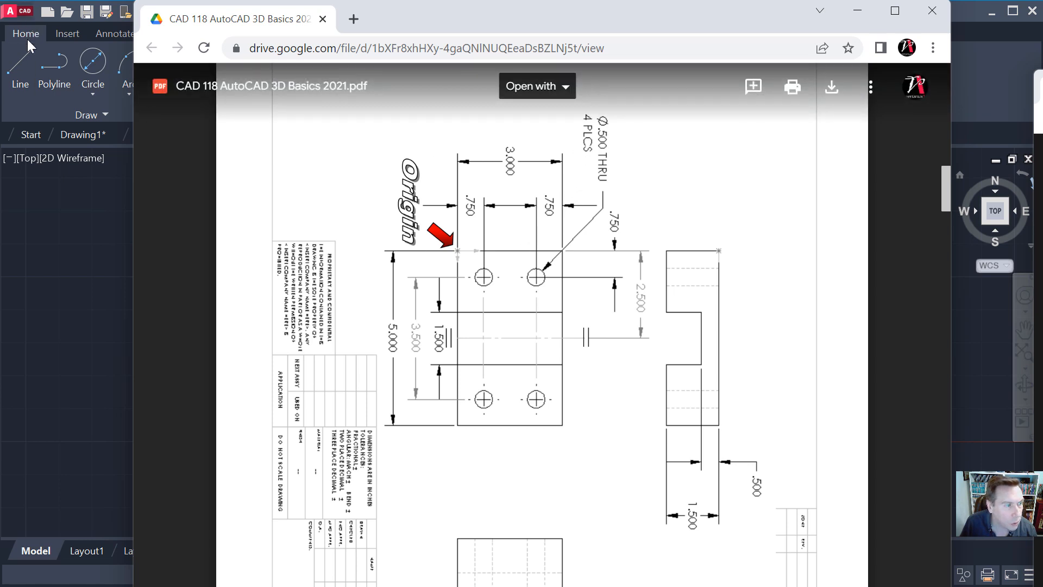
click(943, 15)
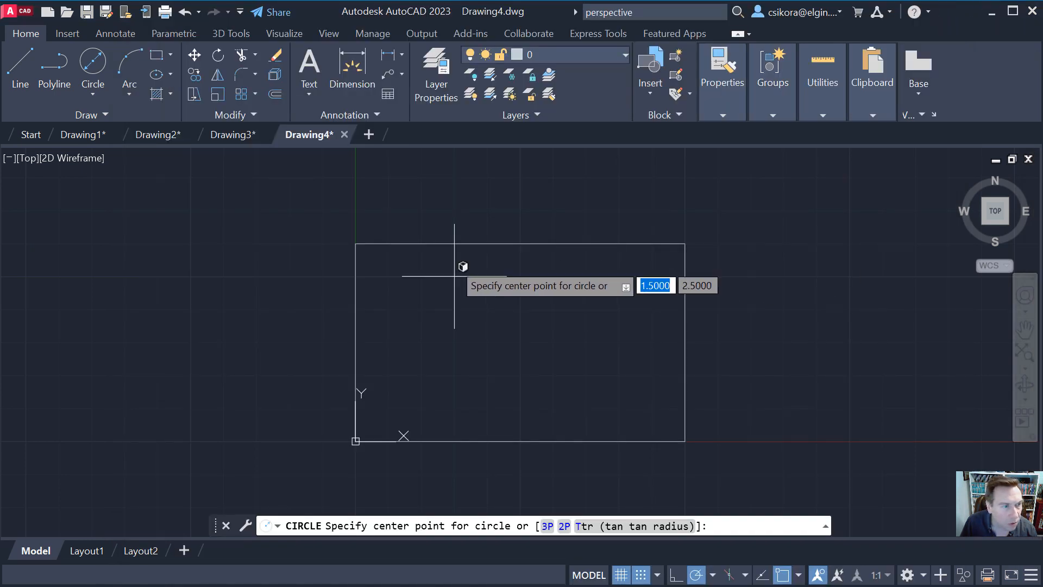
Try a circle of diameter .75 near the rectangle's upper-left corner using Center, Diameter, and undo it.
click(92, 96)
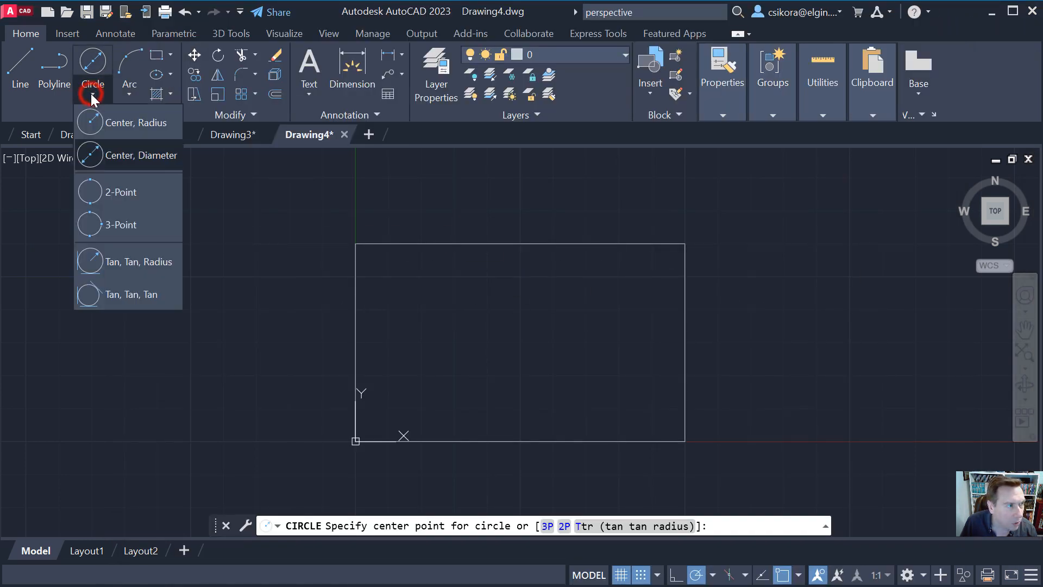
click(101, 158)
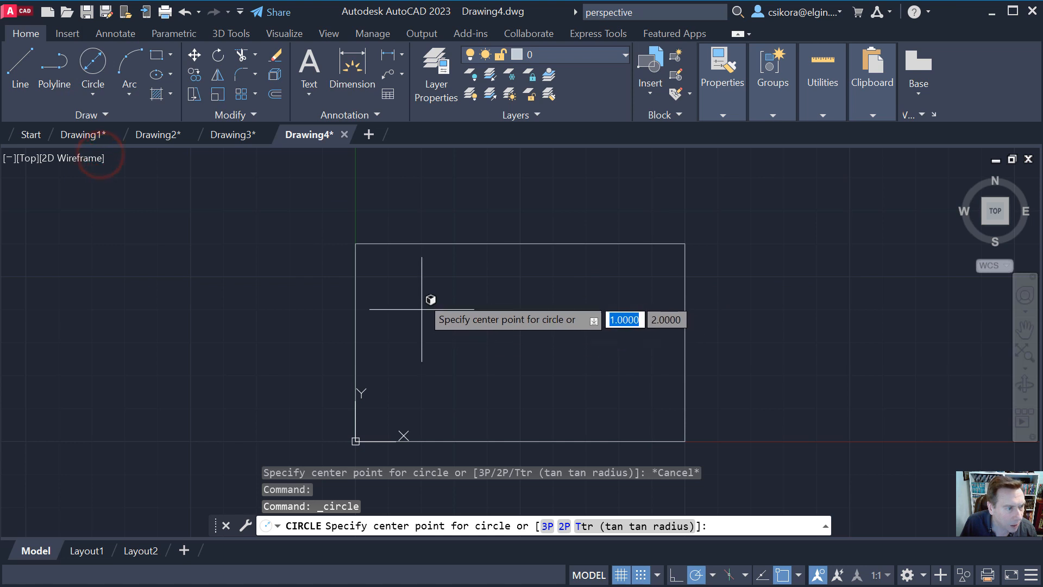
click(389, 276)
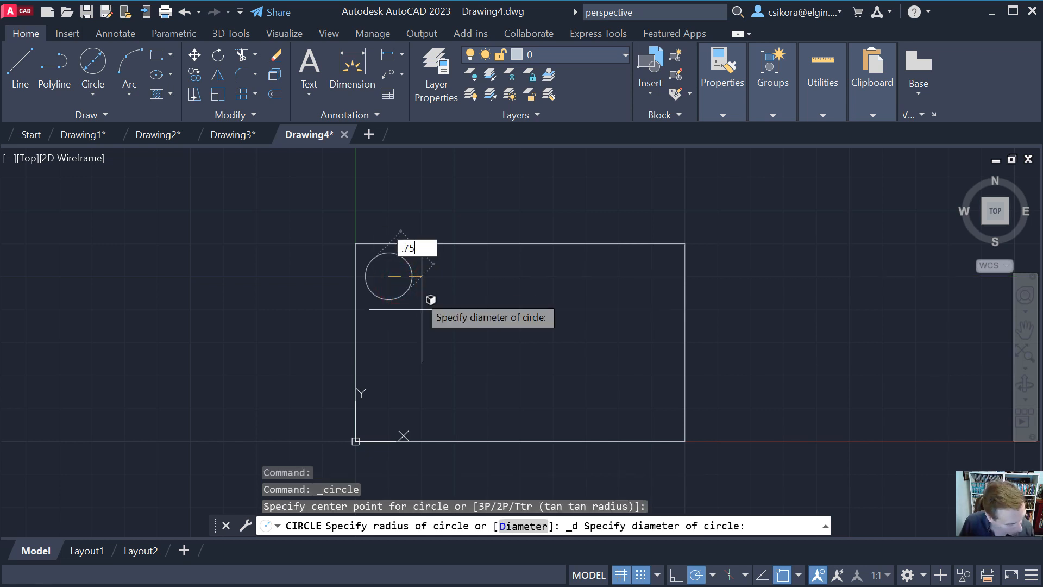
key(Return)
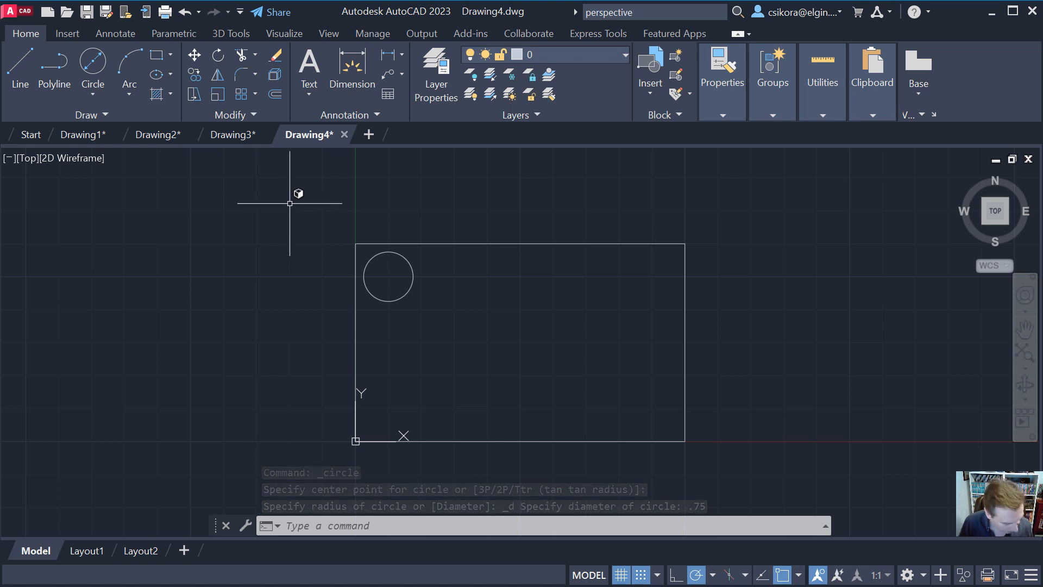
key(ctrl+z)
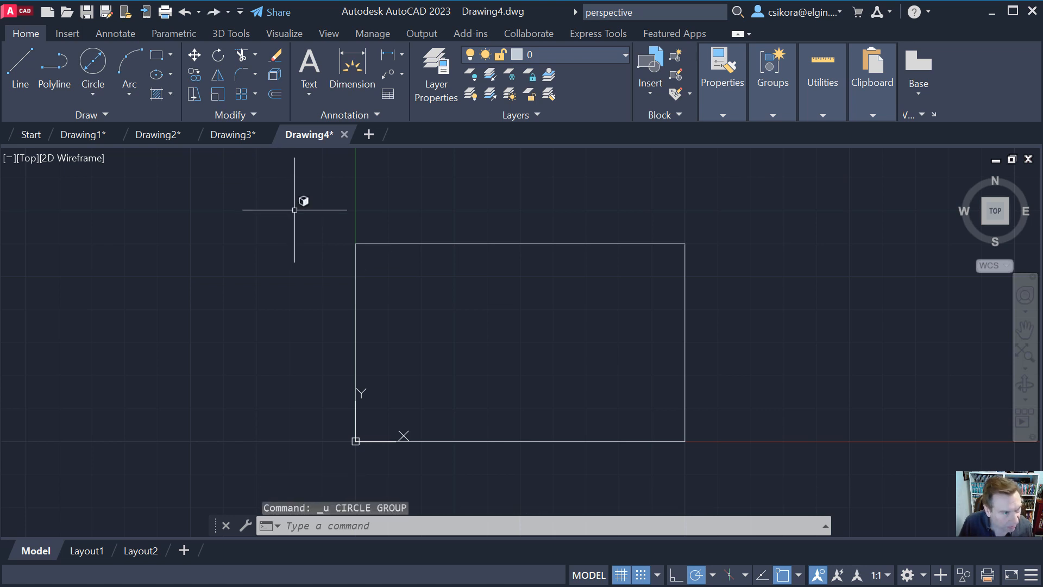
Draw a circle of diameter .5 centred at 1,2 inside the rectangle.
click(92, 92)
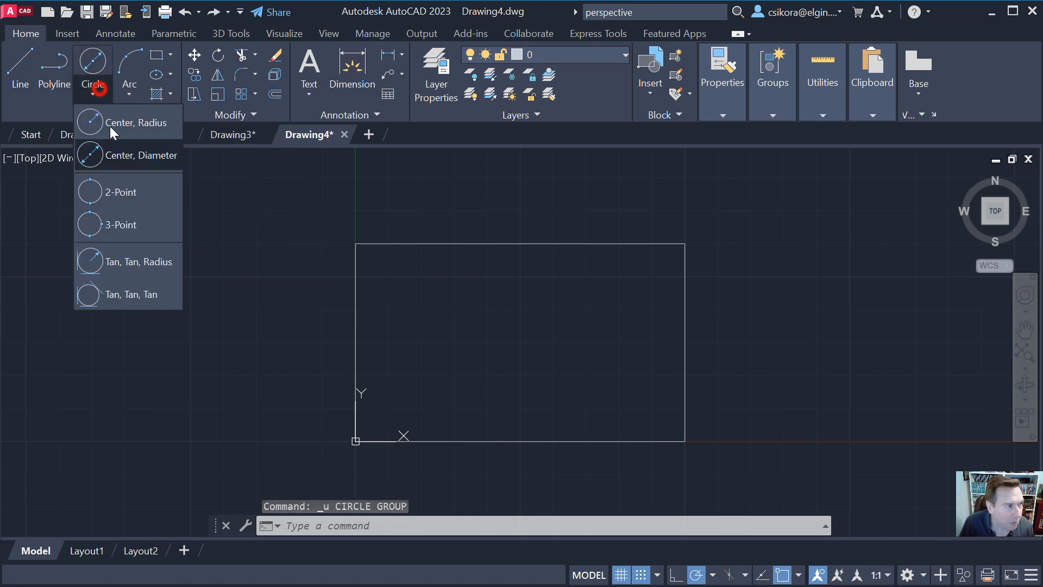
click(125, 123)
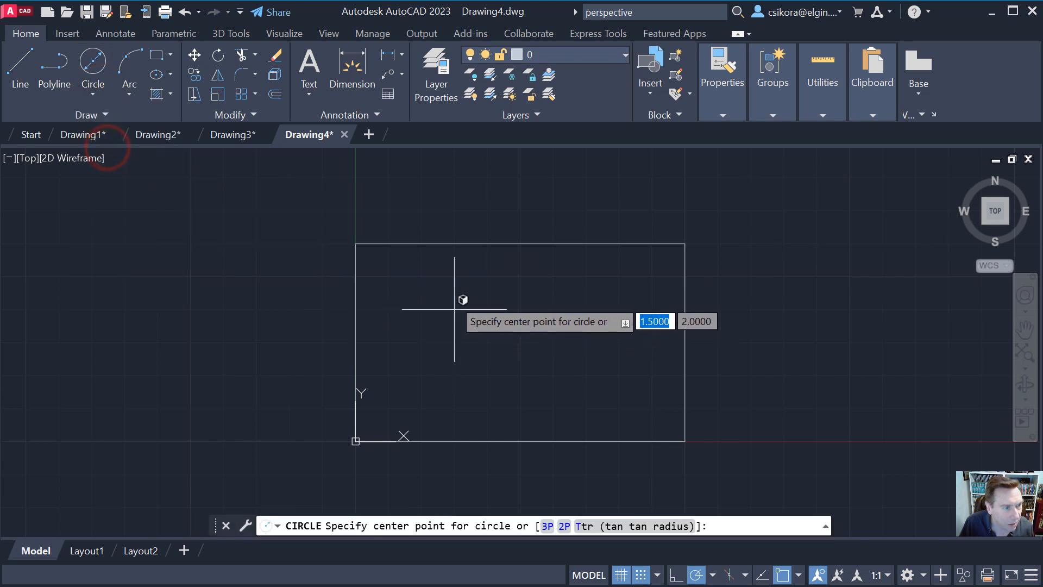
click(421, 309)
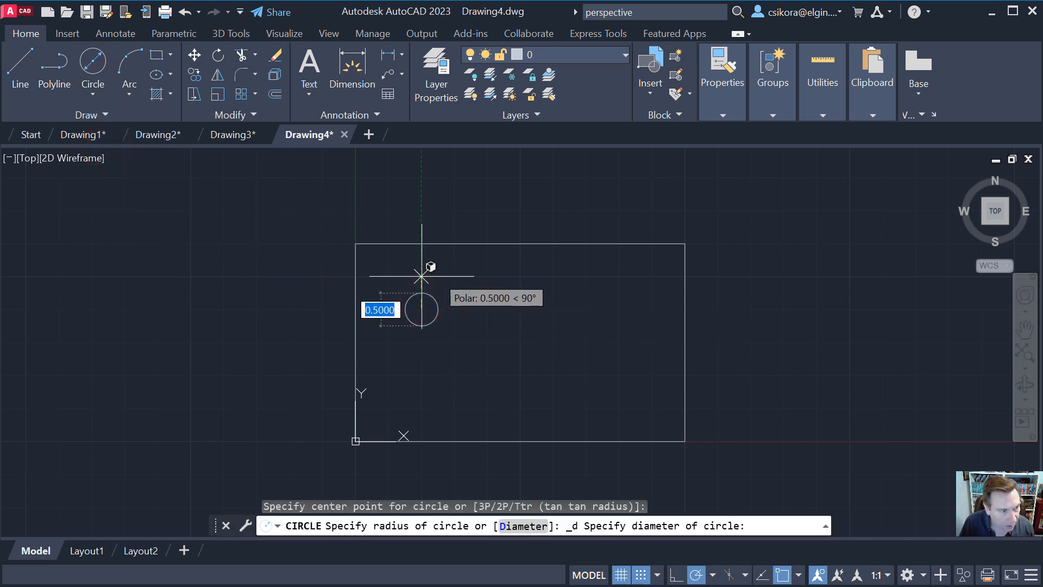
key(Return)
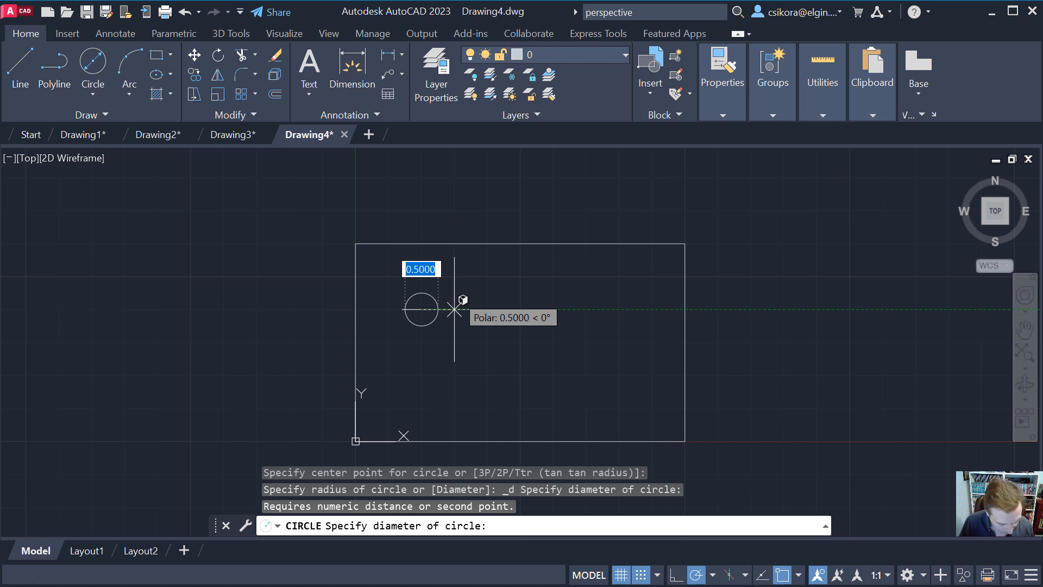
text(.5)
key(Return)
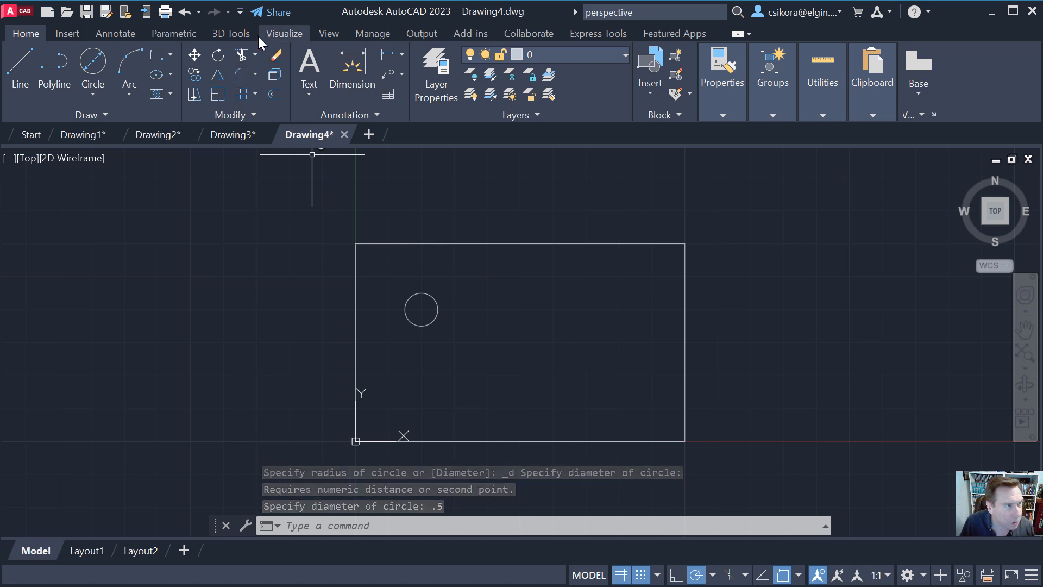
Auto-constrain the rectangle and circle together, and apply a Fix constraint to the rectangle's corner at the origin.
click(181, 32)
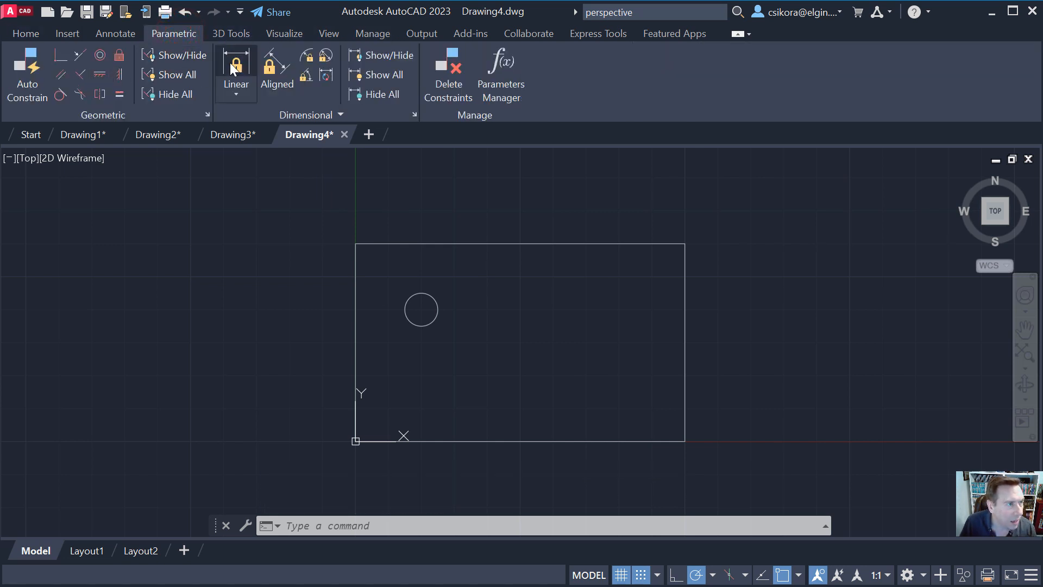
click(33, 71)
click(299, 227)
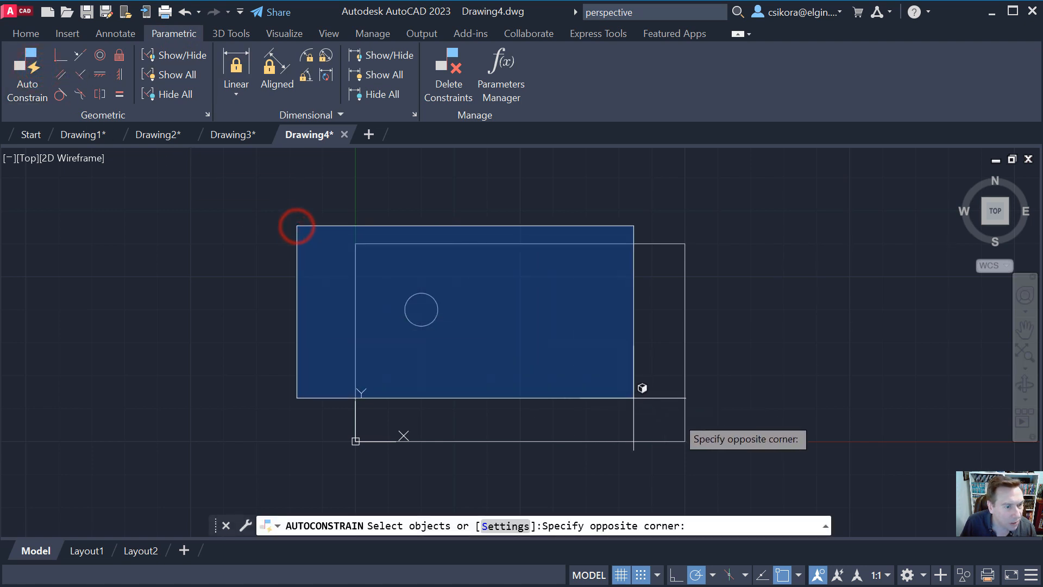
click(720, 467)
key(Return)
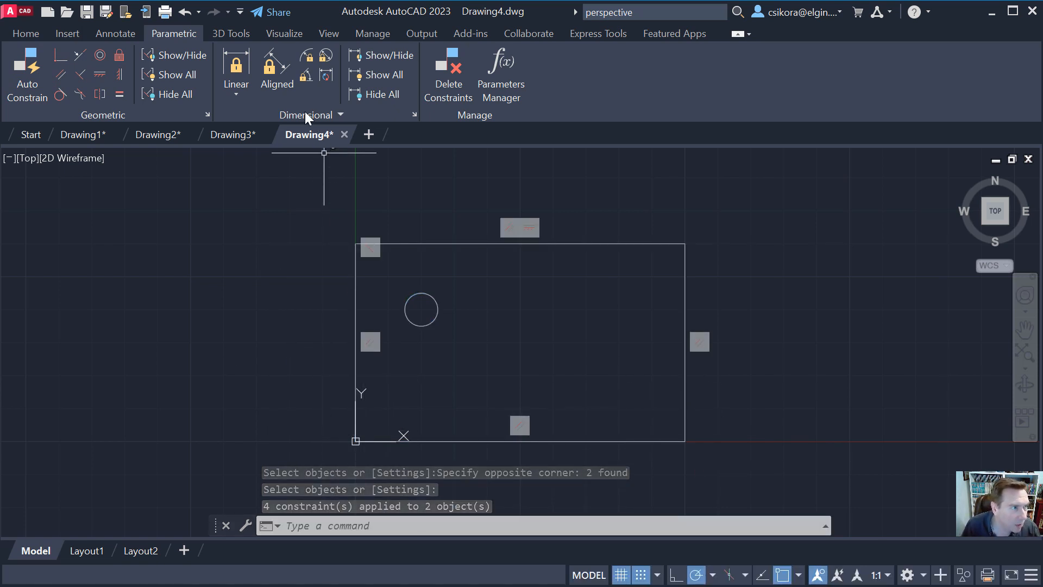
click(121, 56)
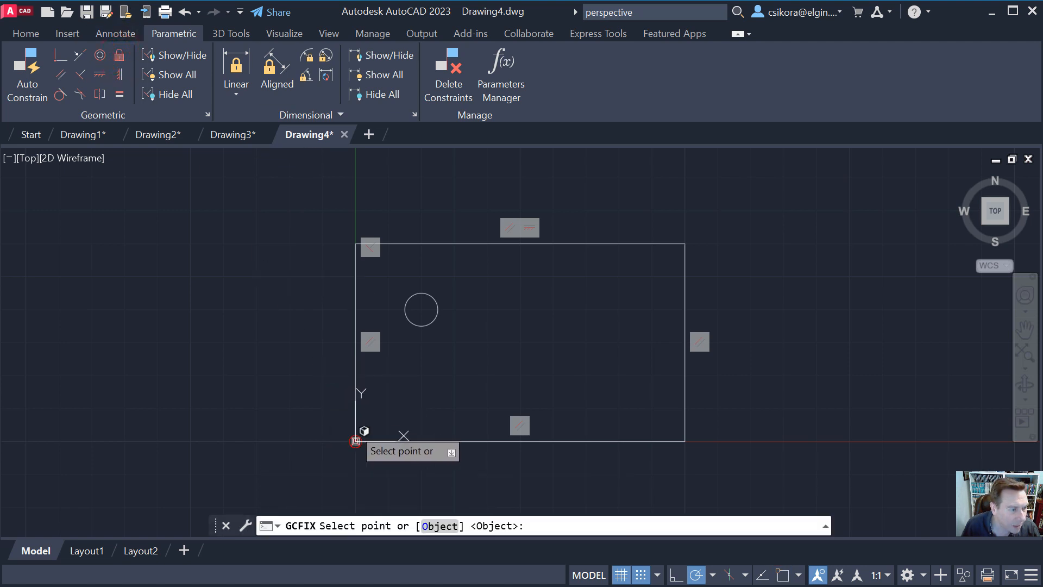
click(356, 440)
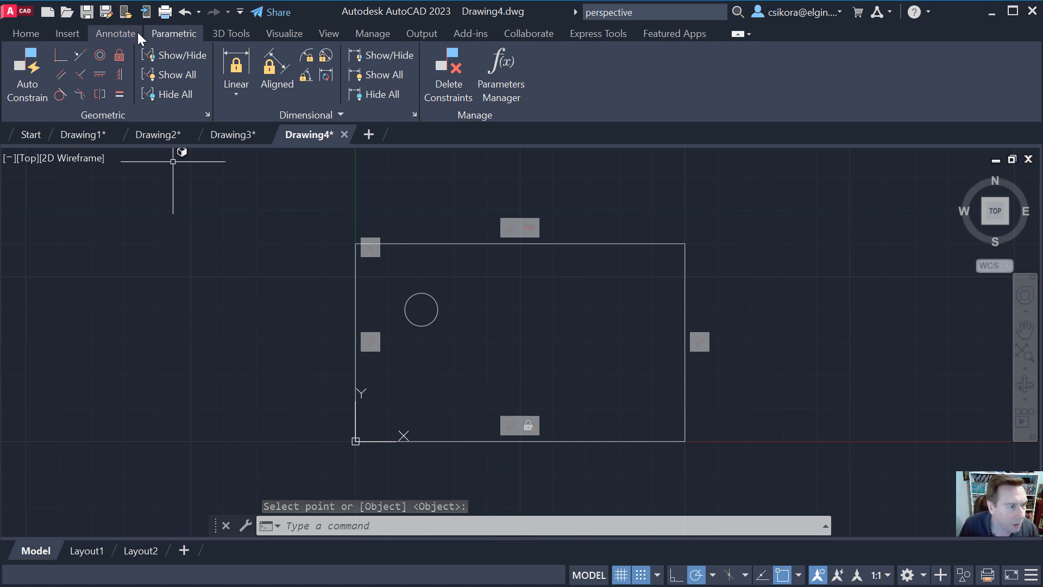
Apply a linear dimensional constraint to the rectangle's left edge, from its upper-left to its lower-left corner, keeping the default value.
click(238, 67)
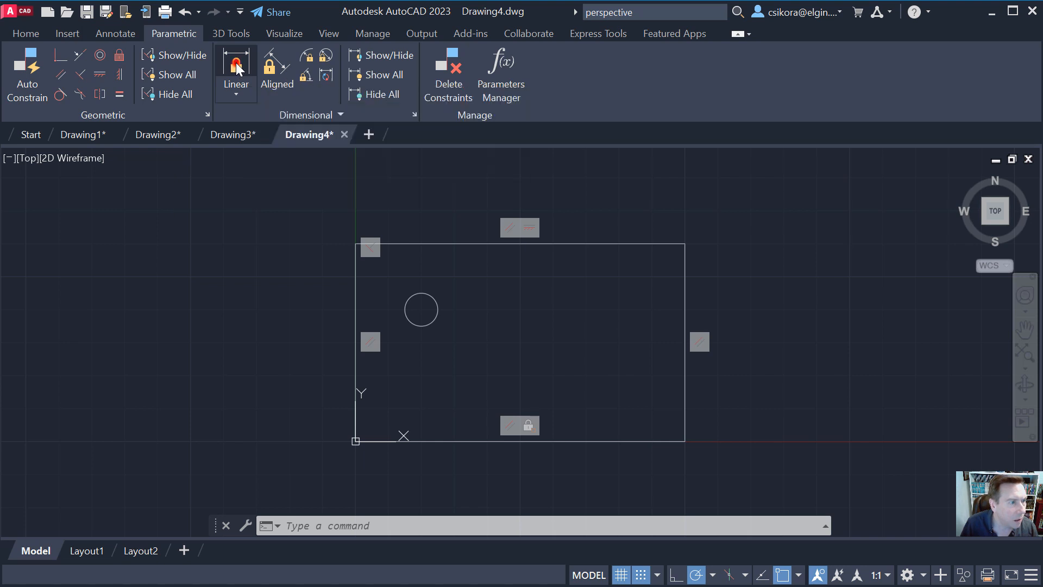
click(355, 244)
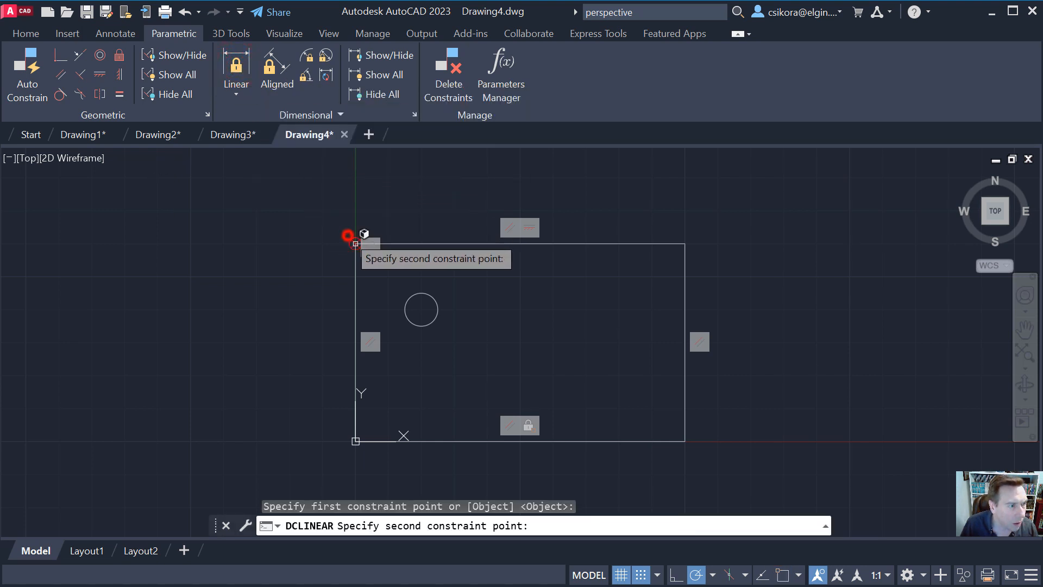
click(355, 440)
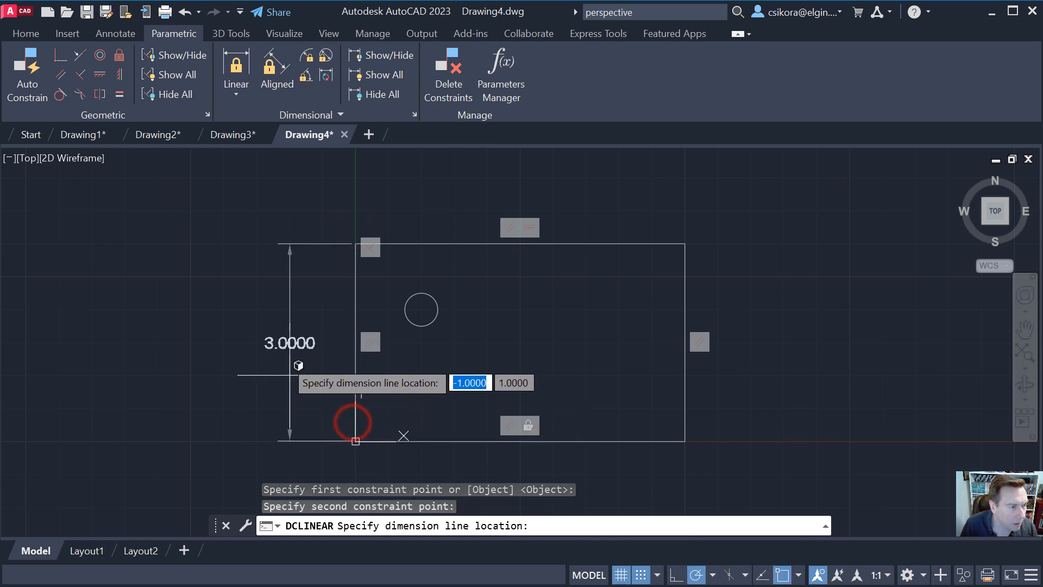
click(270, 359)
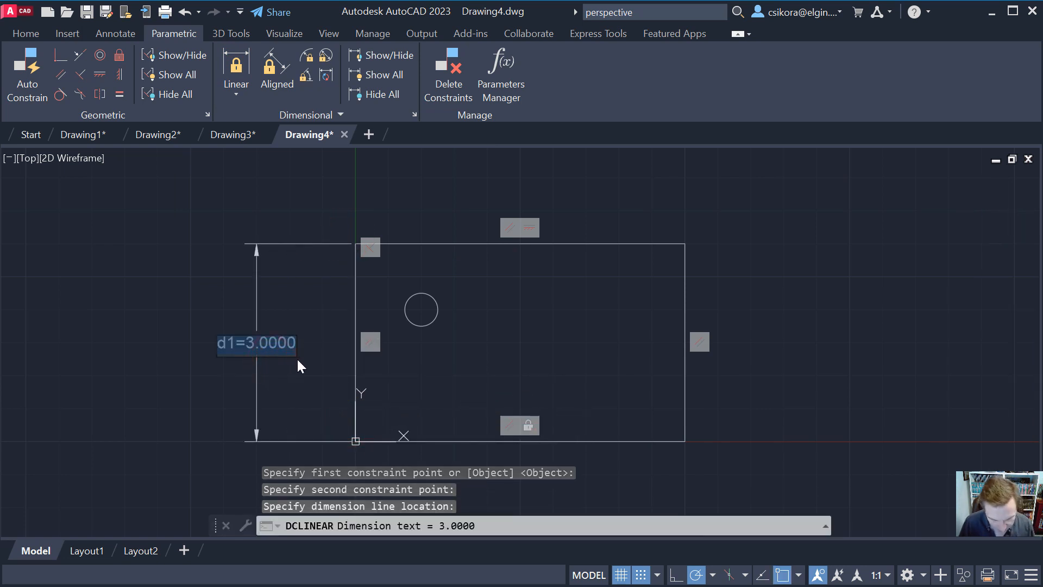
key(Return)
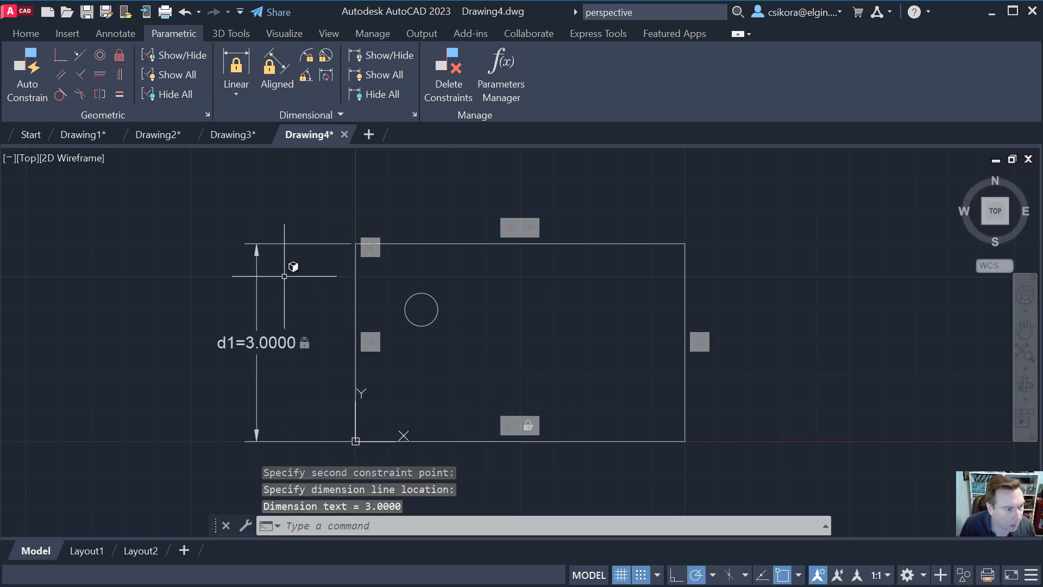
Constrain the rectangle's width with a linear dimensional constraint between its two lower corners, placed below the shape.
key(Return)
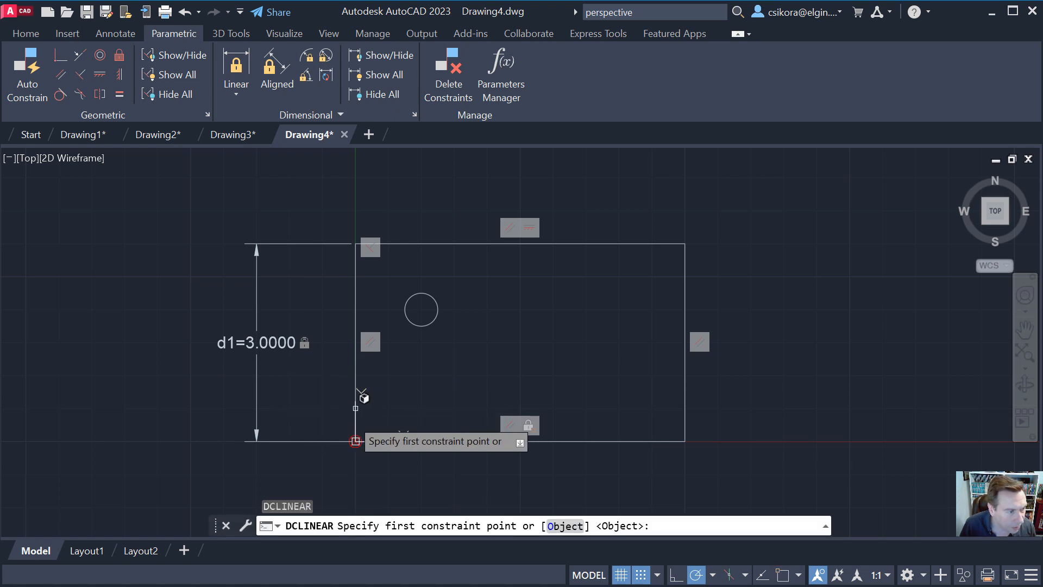
click(356, 440)
click(685, 440)
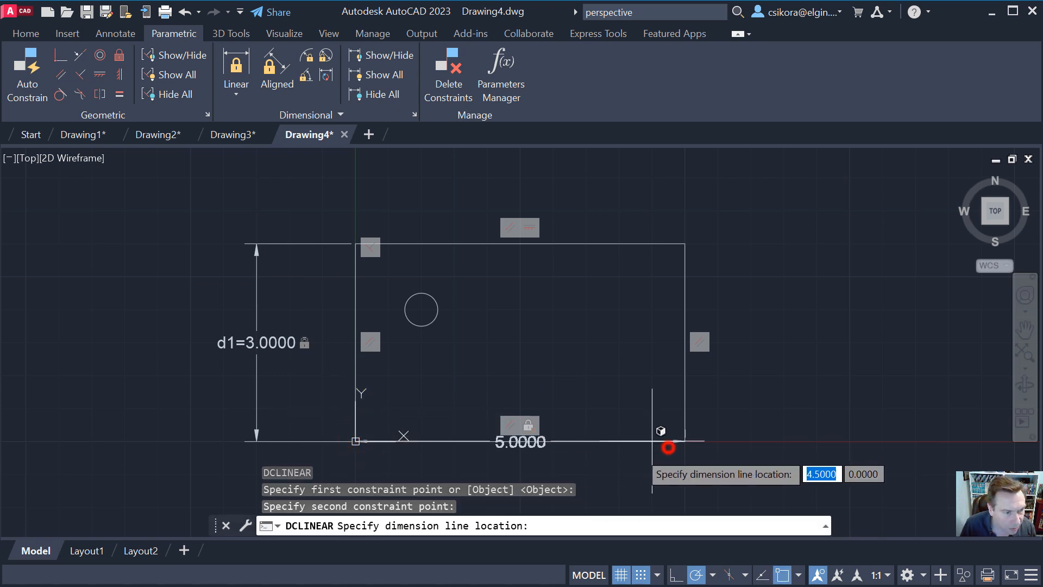
click(560, 468)
key(Return)
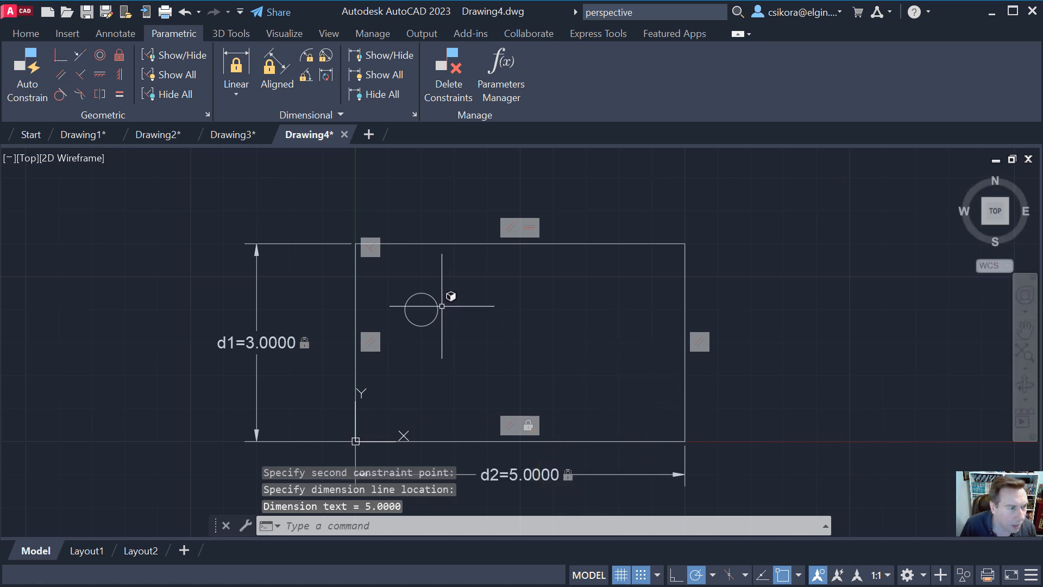
Turn off grid snap and apply a diameter dimensional constraint to the circle, placing its text to the circle's upper right.
click(325, 56)
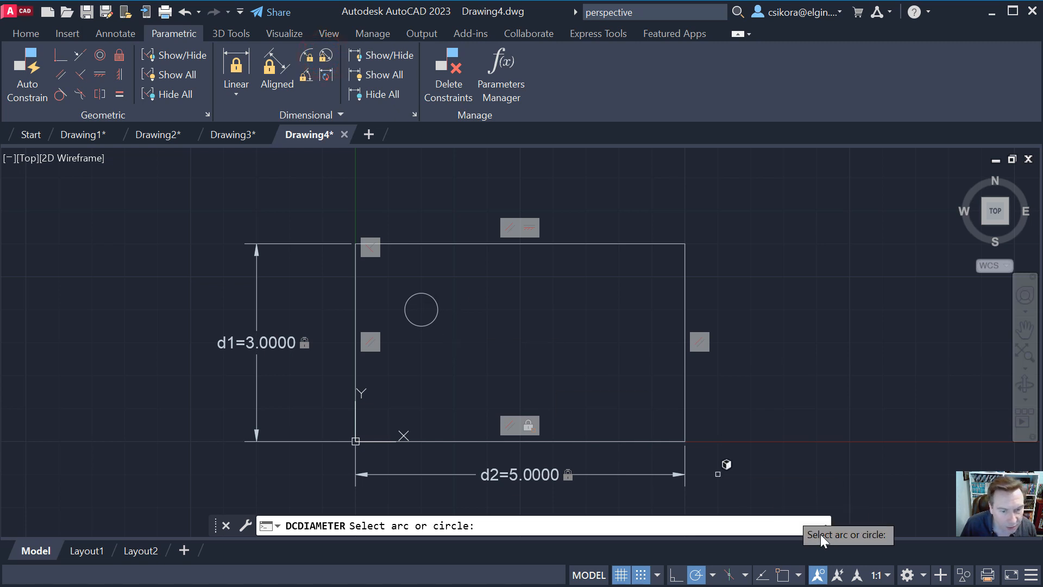
click(641, 575)
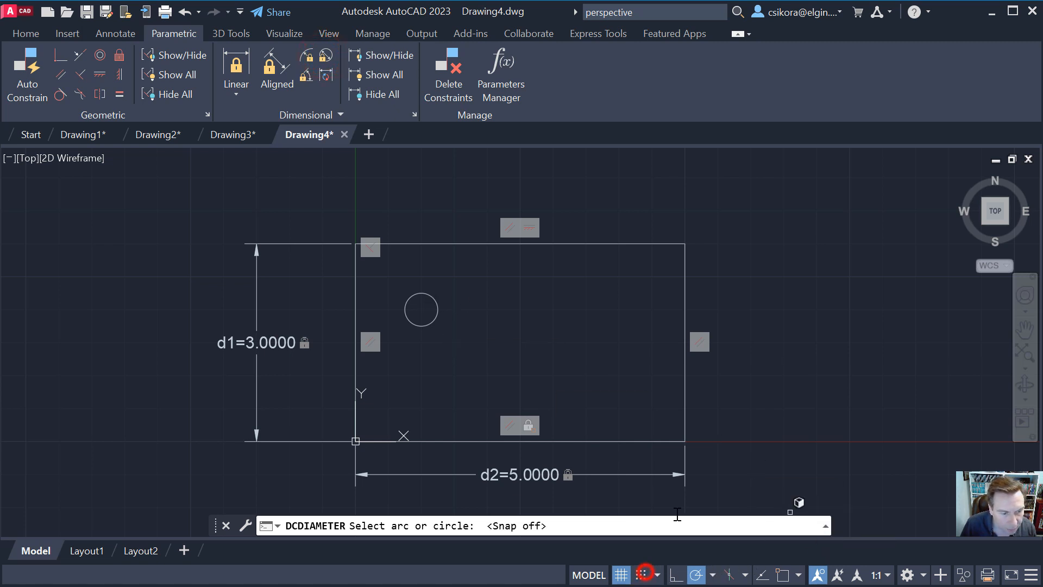
click(427, 296)
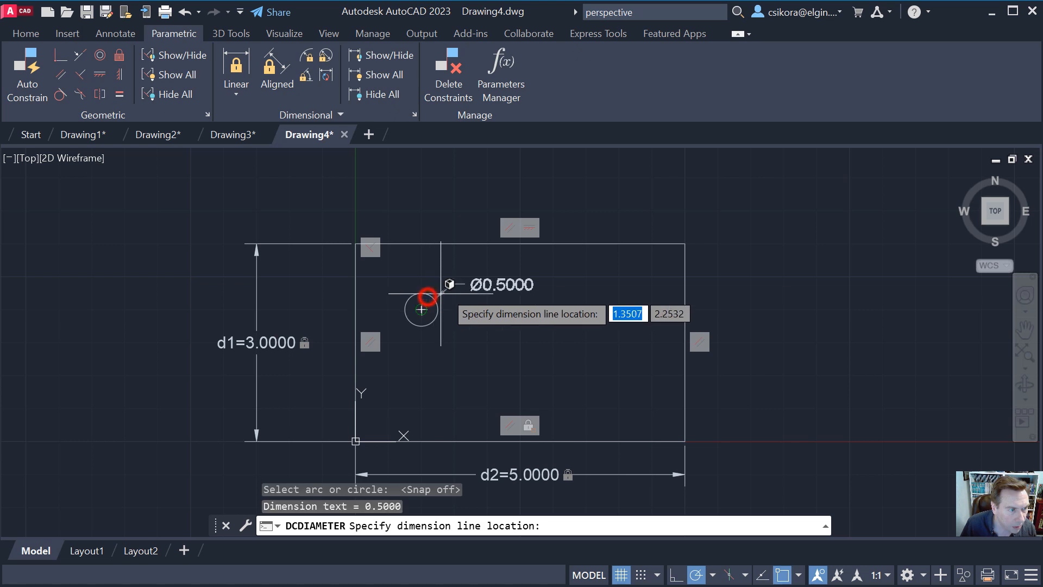
click(475, 266)
key(Return)
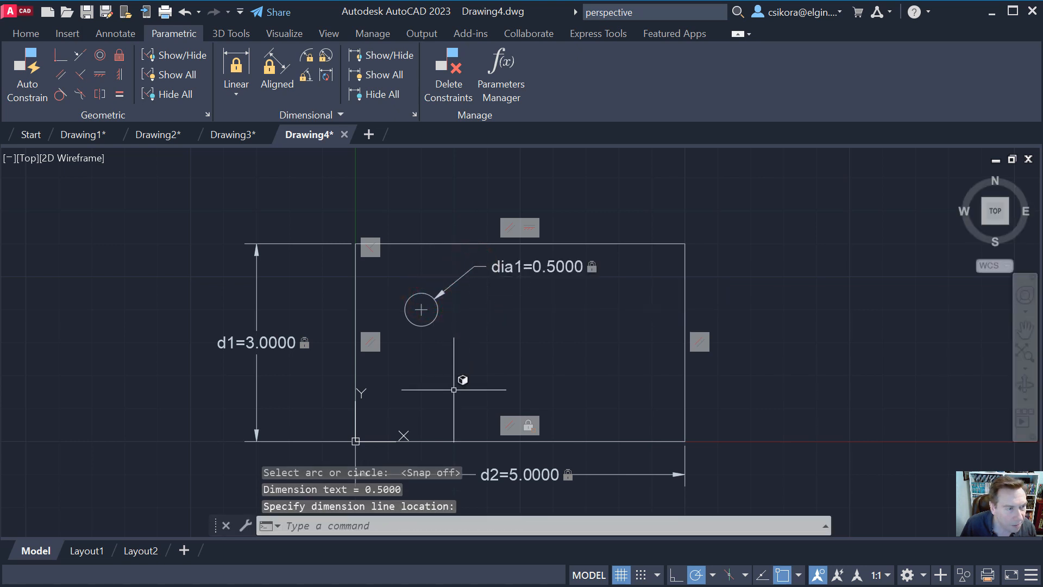
Constrain the horizontal distance from the circle's centre to the rectangle's upper-left corner to .75, placing the dimension above the rectangle.
click(236, 68)
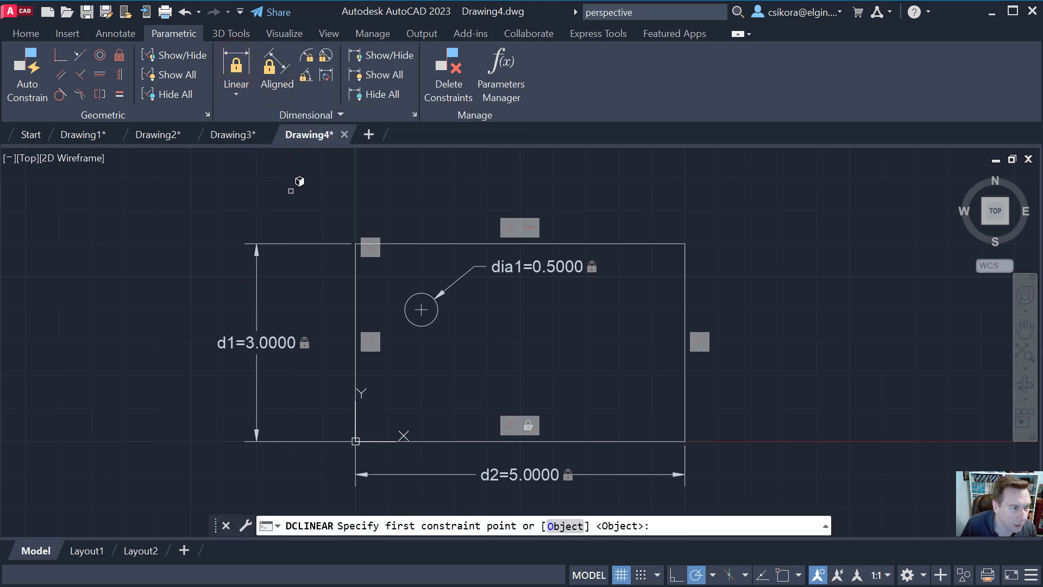
click(421, 309)
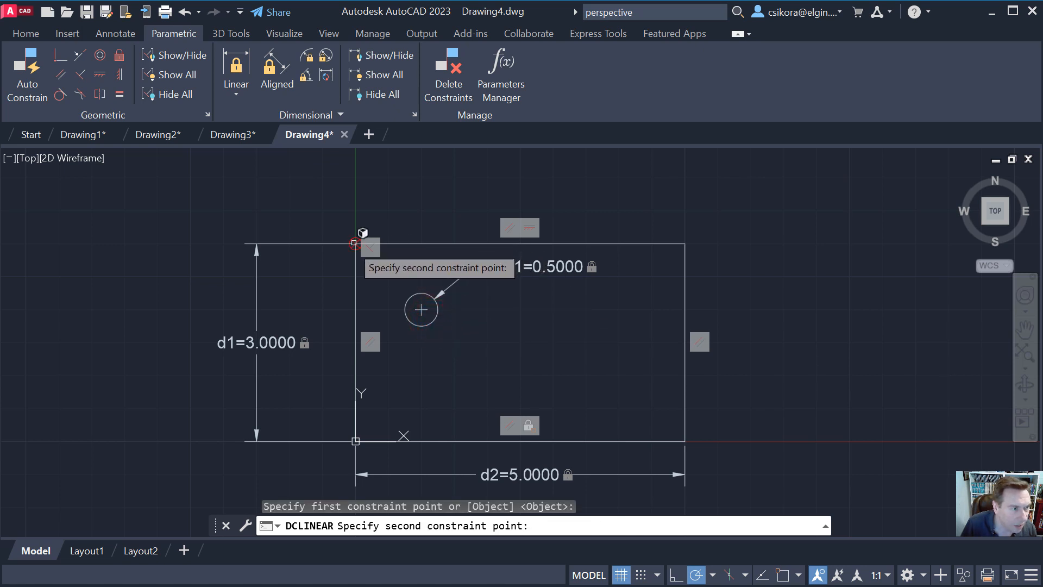
click(356, 243)
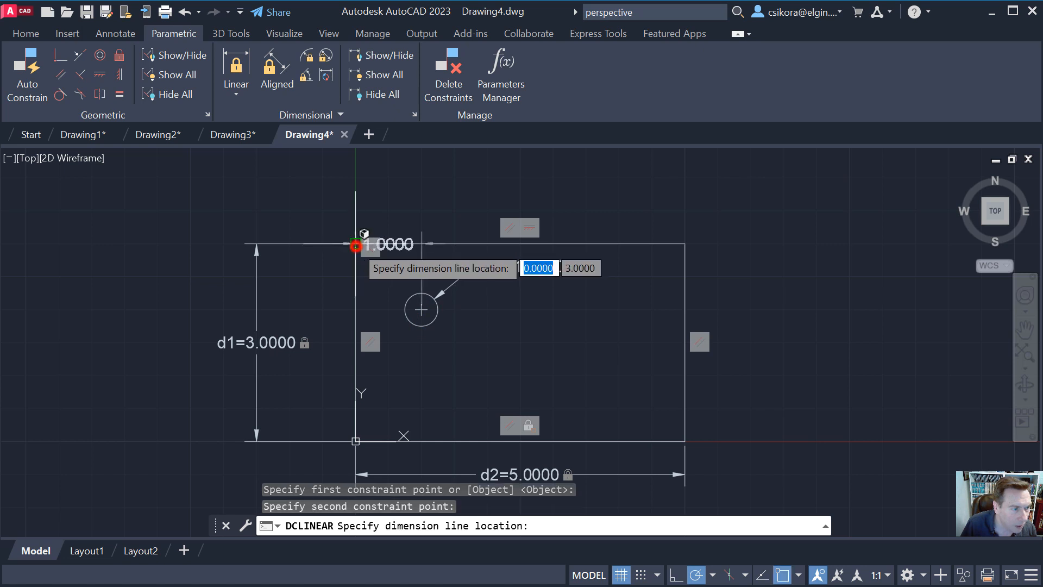
click(398, 196)
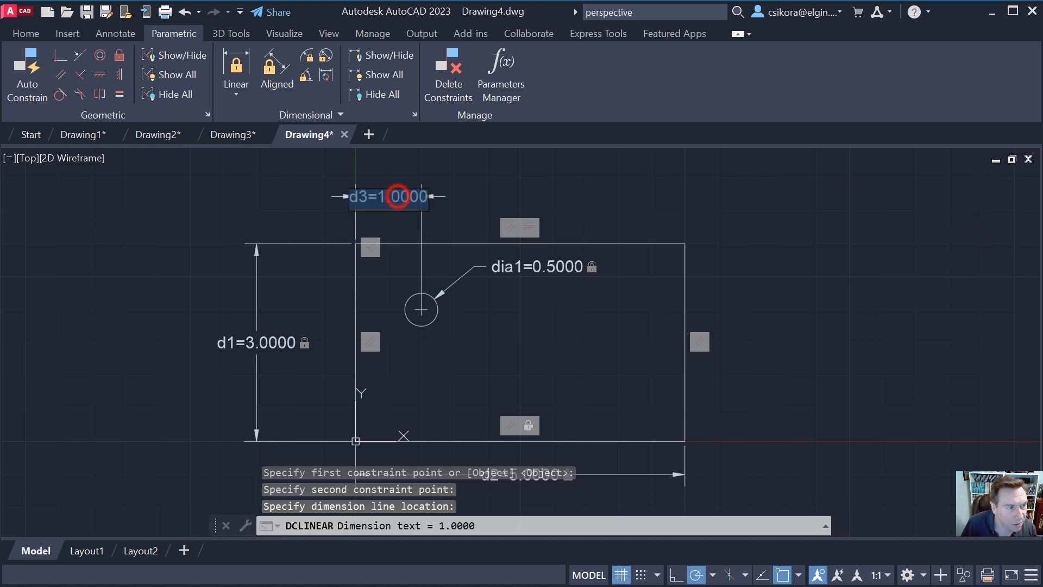
key(BackSpace)
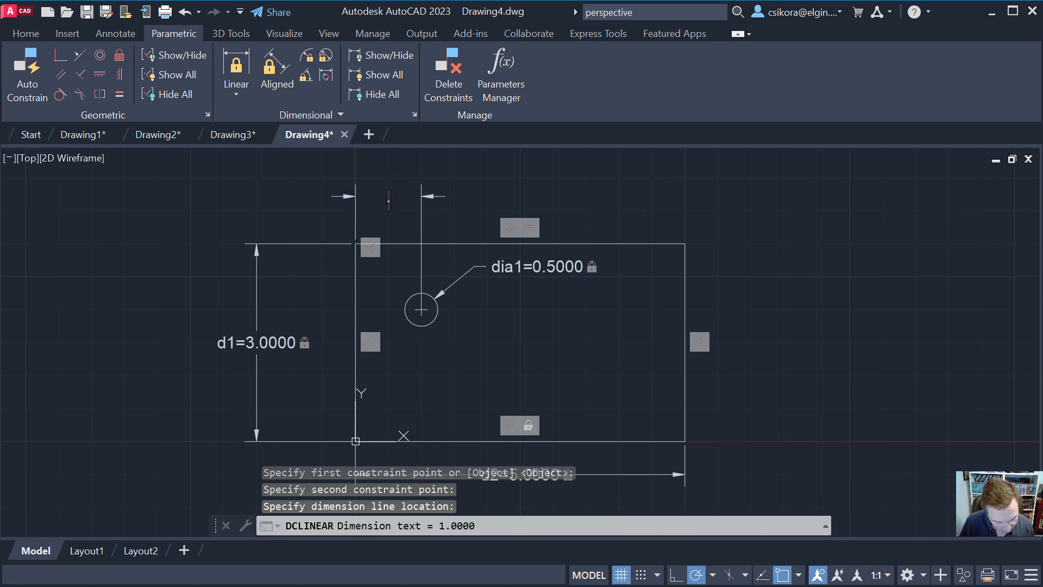
text(.75)
key(Return)
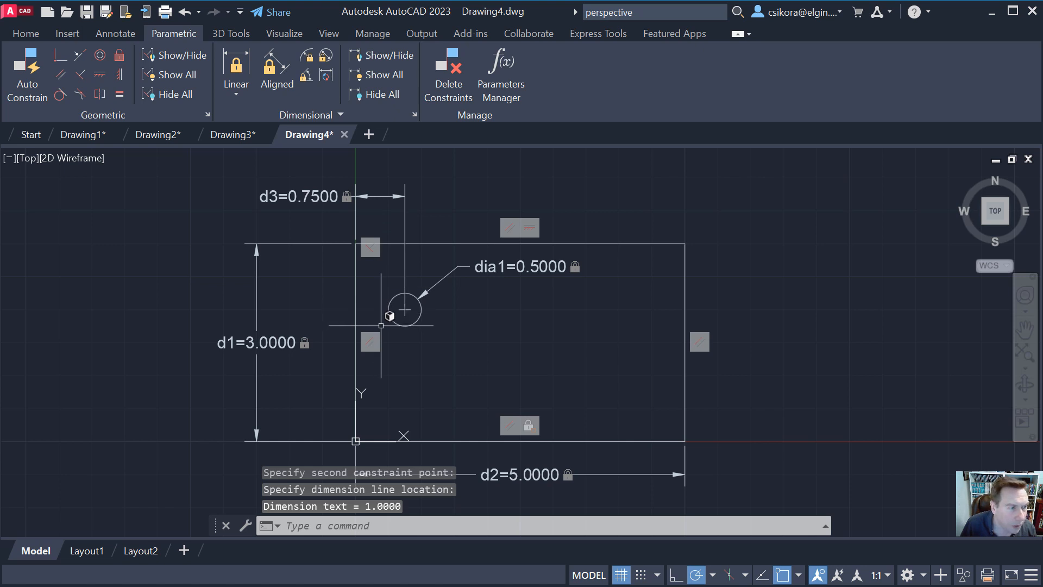
Constrain the vertical distance from the circle's centre to the rectangle's upper-left corner to .75, placing the dimension beside the left edge.
key(Return)
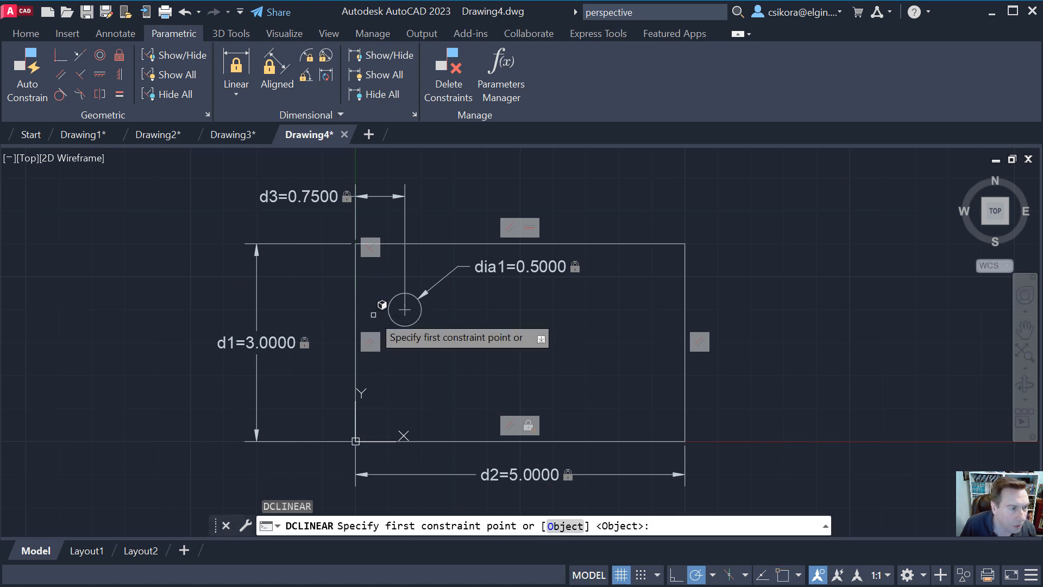
click(404, 311)
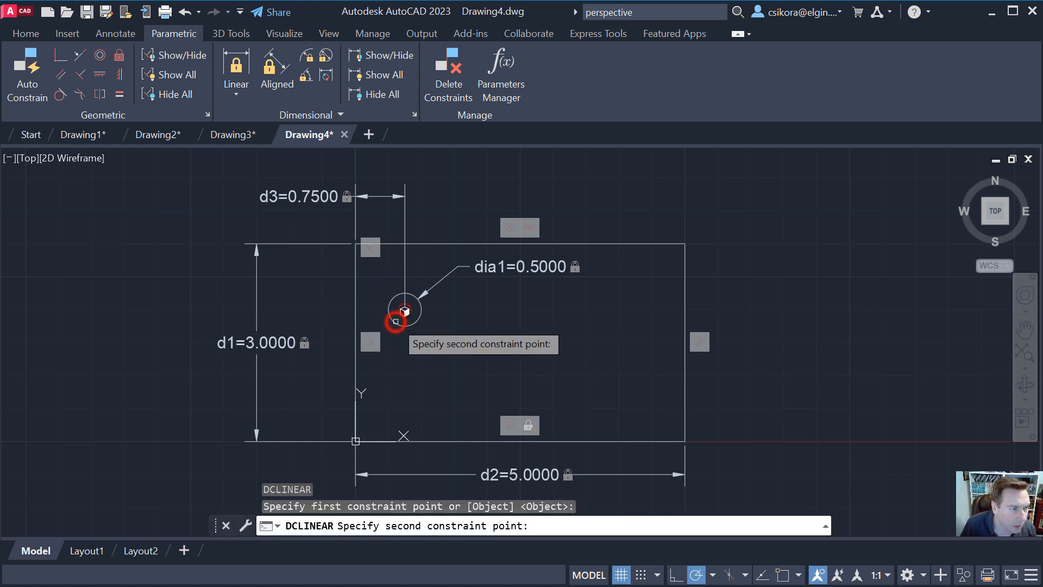
click(355, 243)
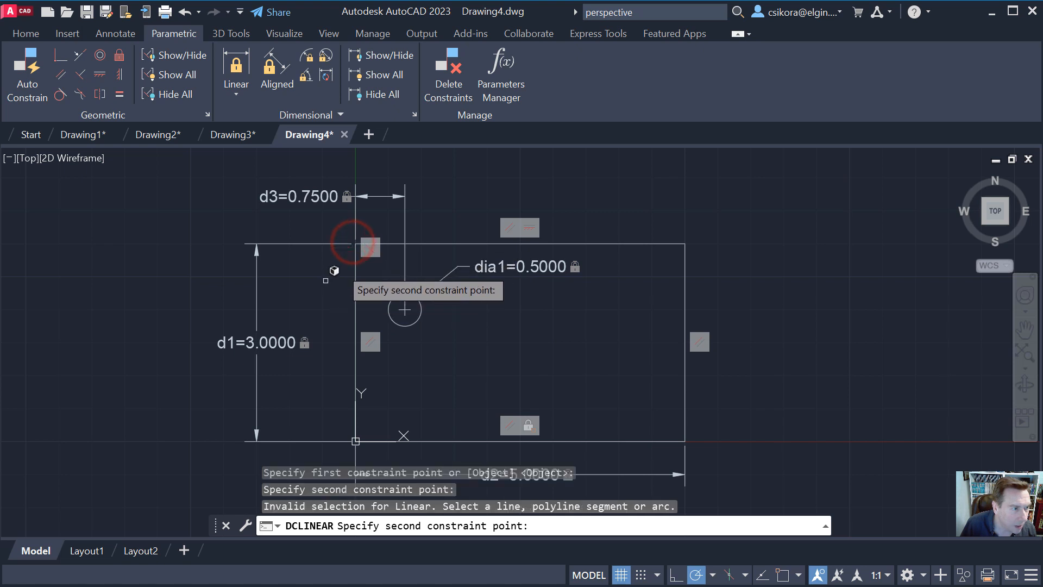
click(356, 243)
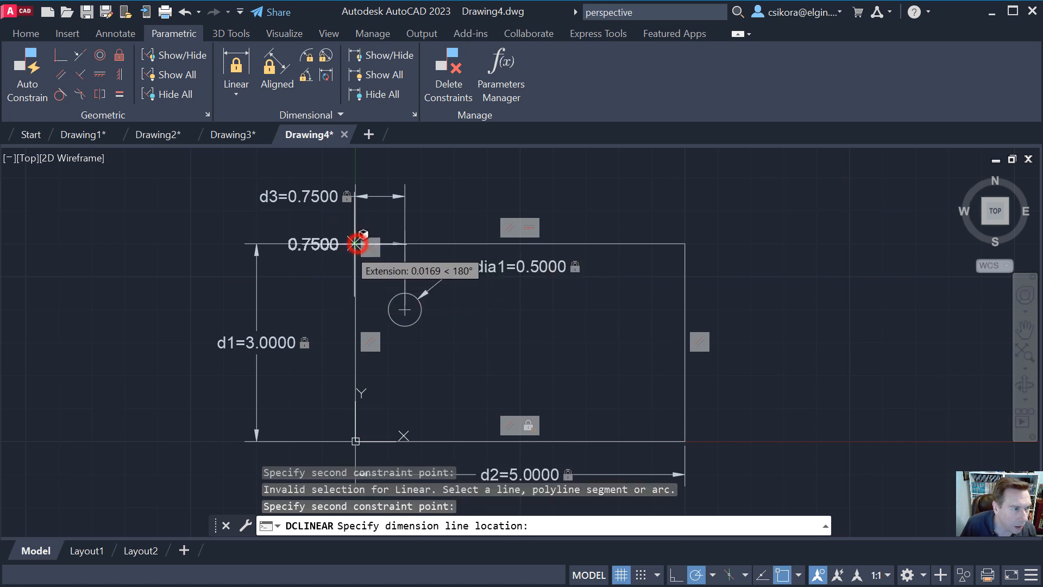
click(299, 286)
key(BackSpace)
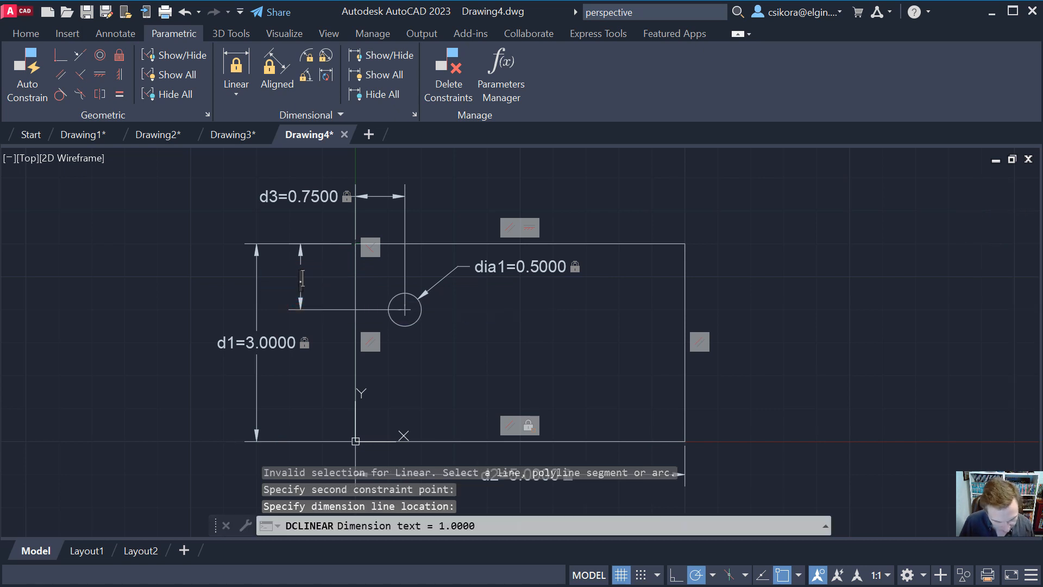
key(Return)
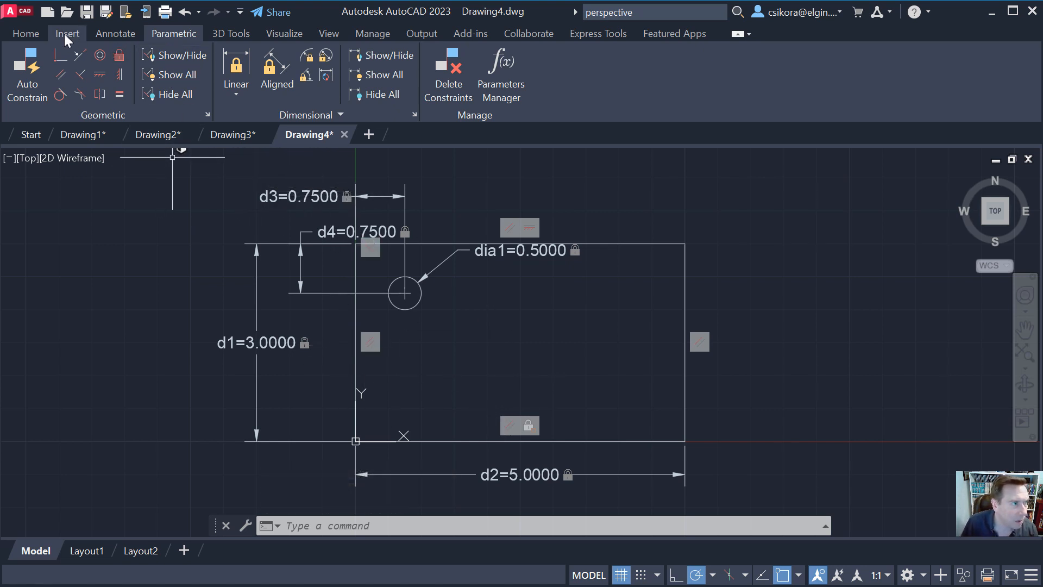
Enable the Midpoint object snap and draw a horizontal line between the midpoints of the rectangle's left and right edges.
click(22, 35)
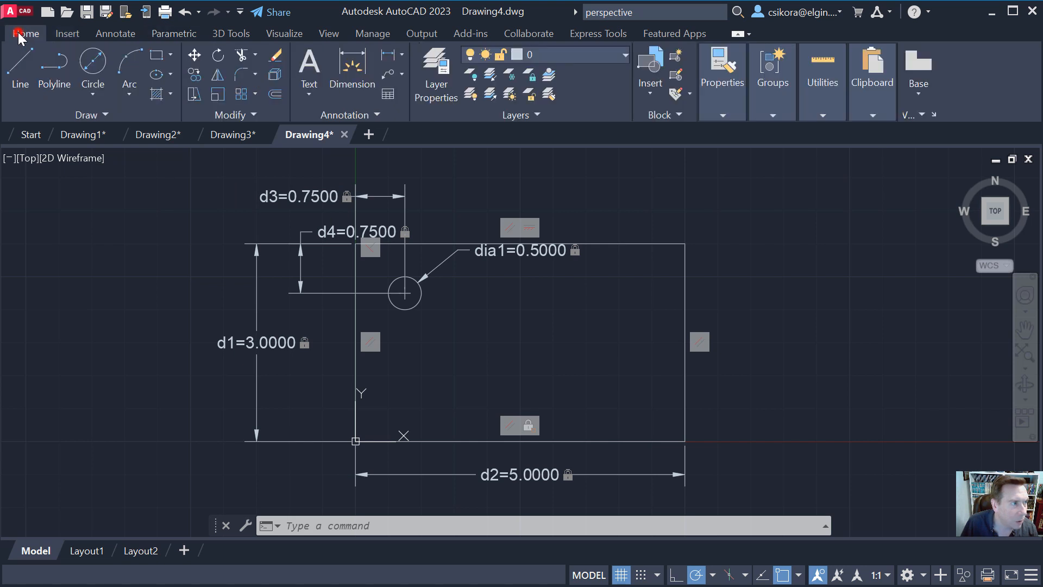
click(10, 64)
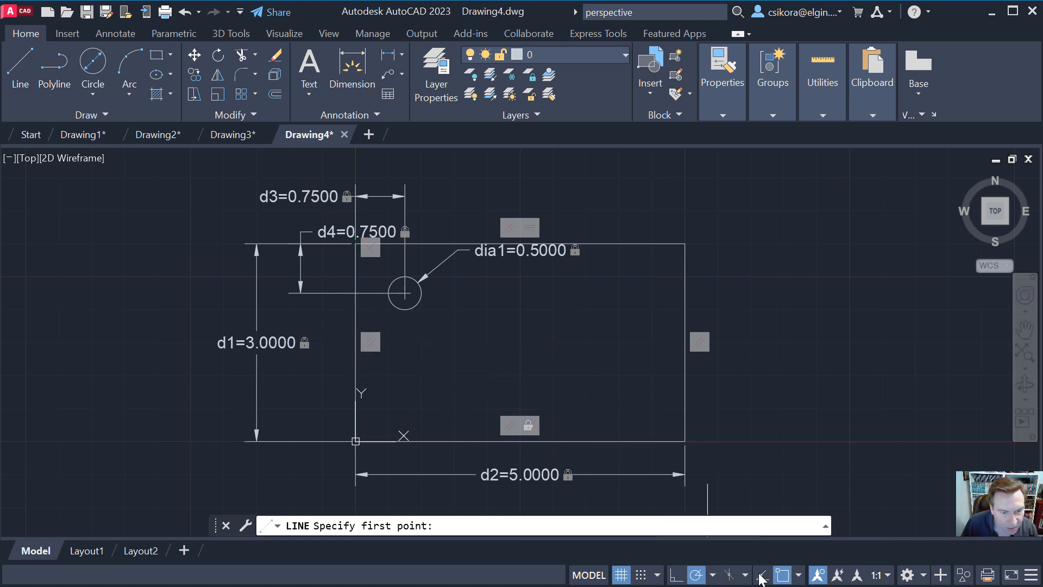
click(798, 575)
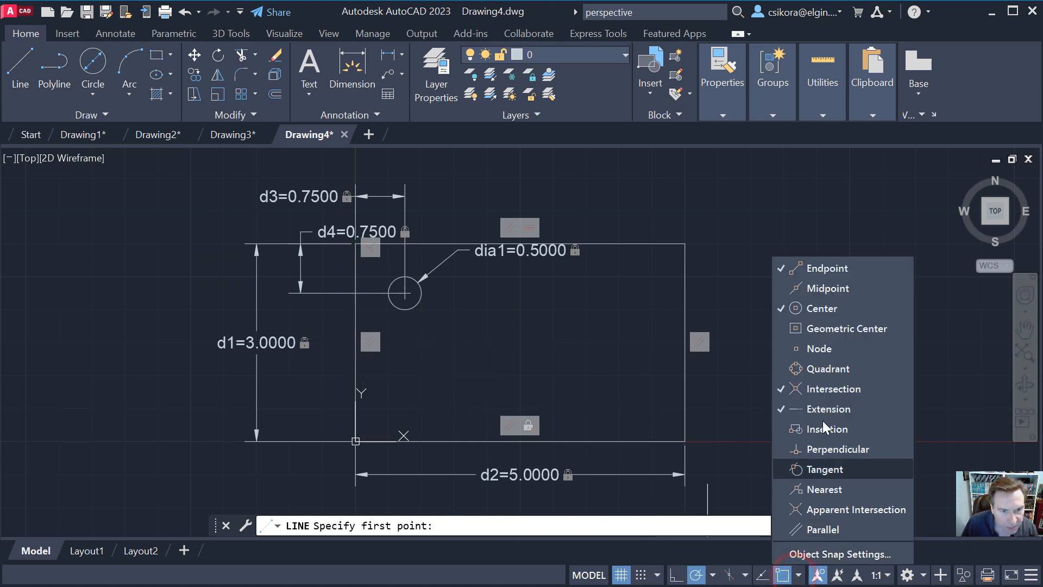
click(782, 289)
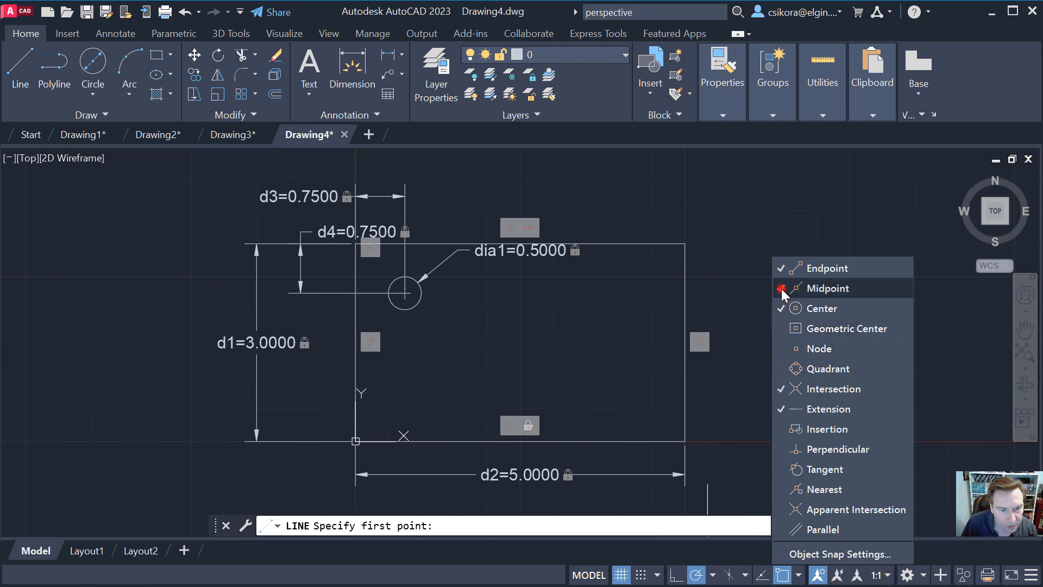
click(352, 312)
click(356, 342)
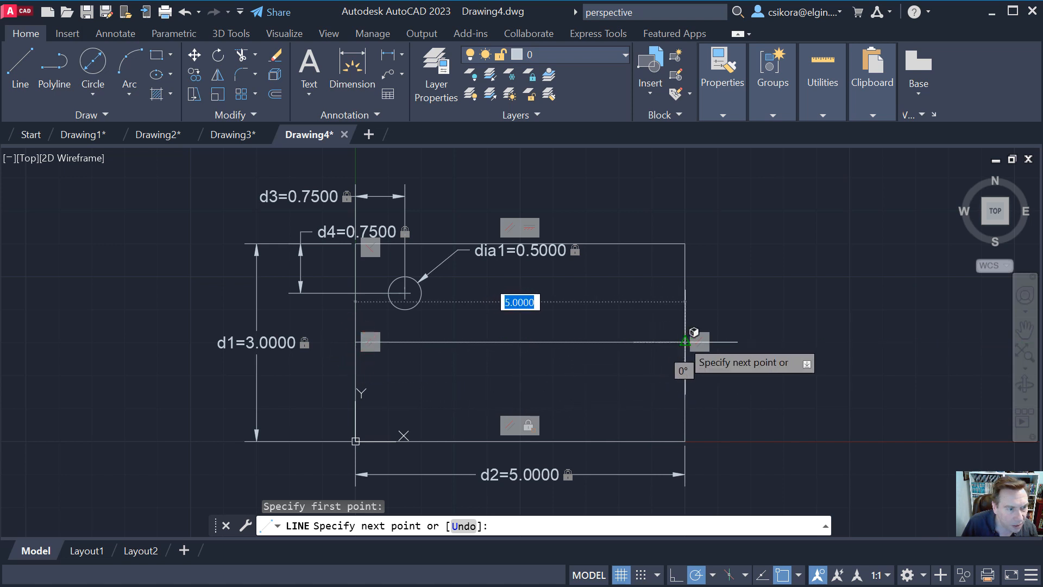
click(686, 342)
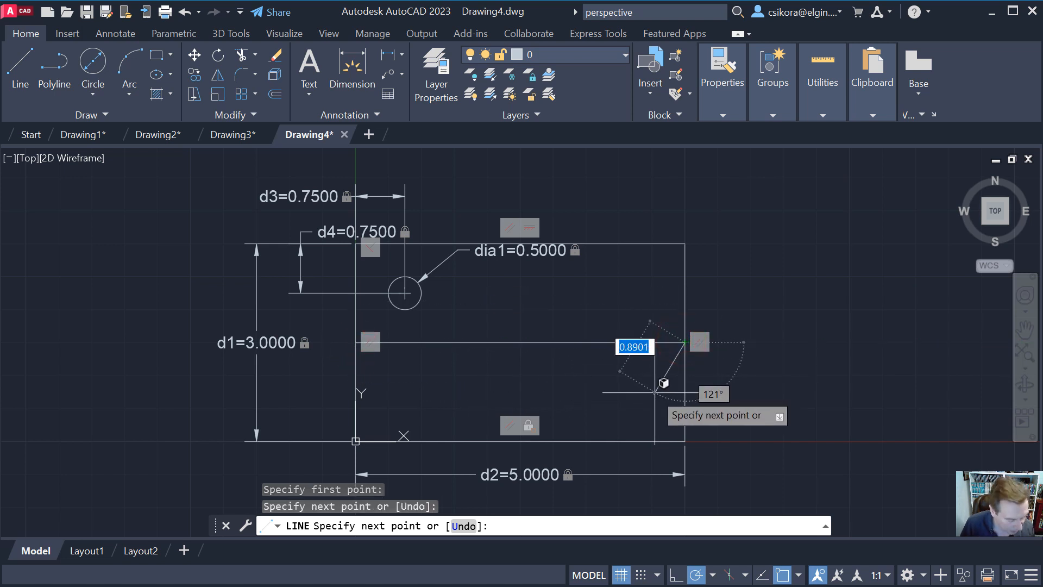
key(Escape)
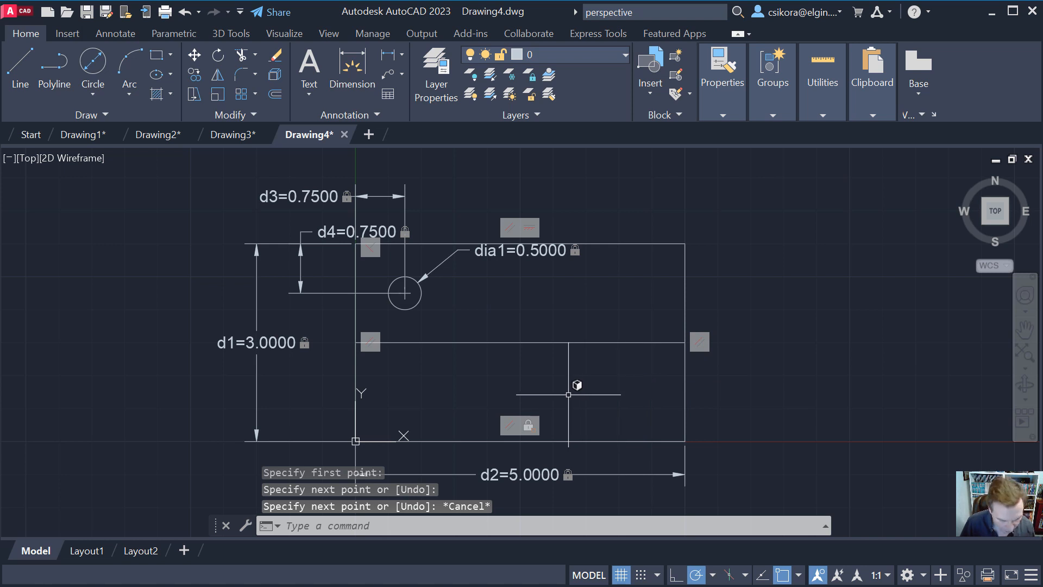
Draw a vertical line from the midpoint of the rectangle's bottom edge to the midpoint of its top edge.
key(space)
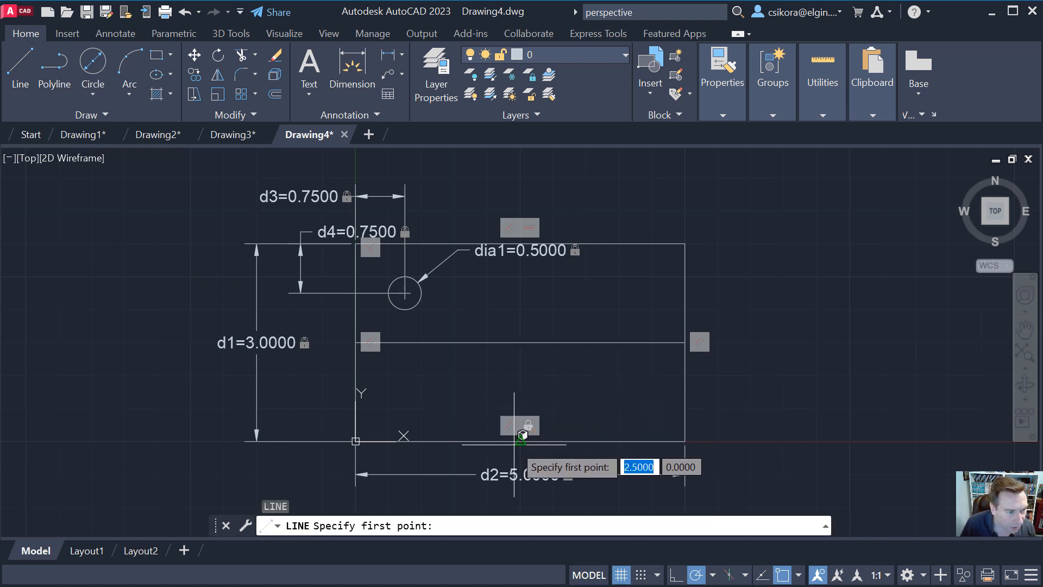
click(520, 440)
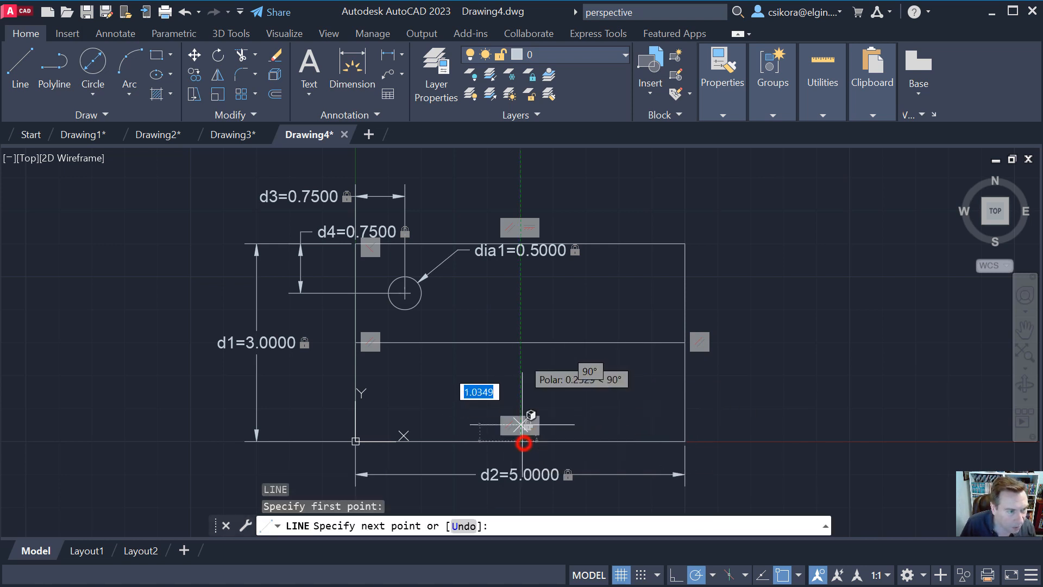
click(520, 244)
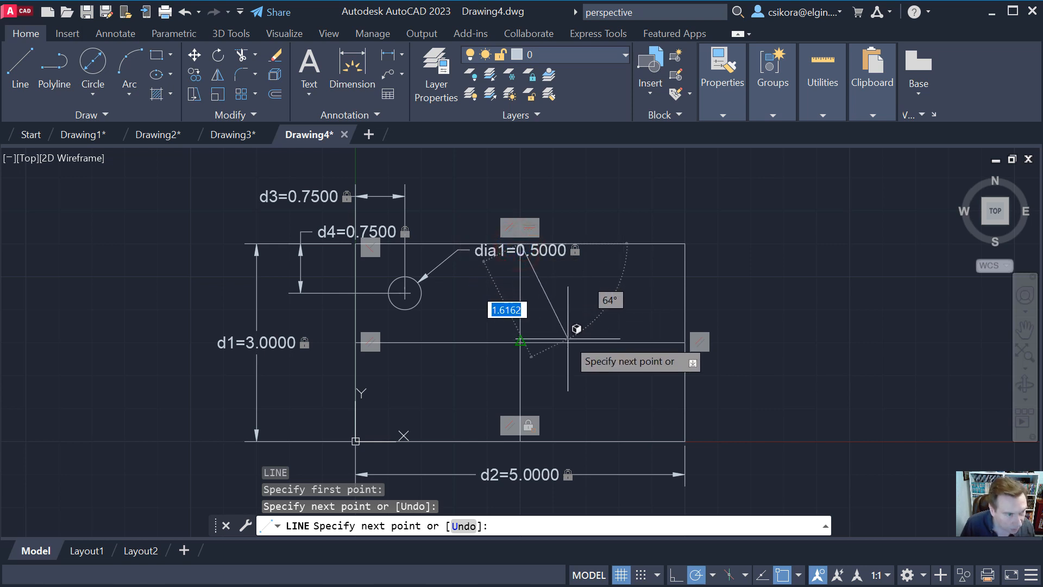
key(Escape)
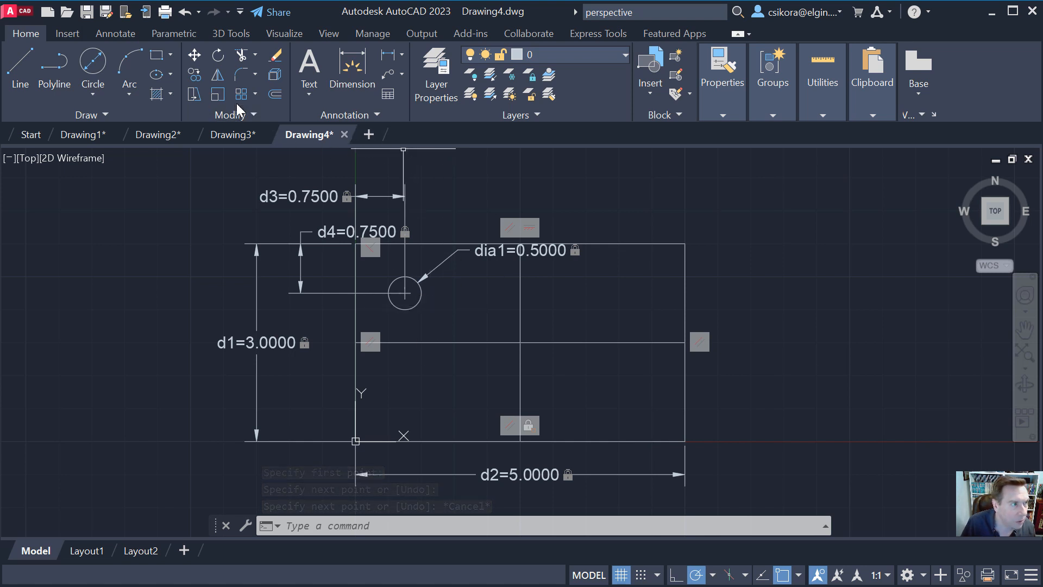
Mirror the upper-left circle about the vertical centreline, keeping the source circle.
click(217, 76)
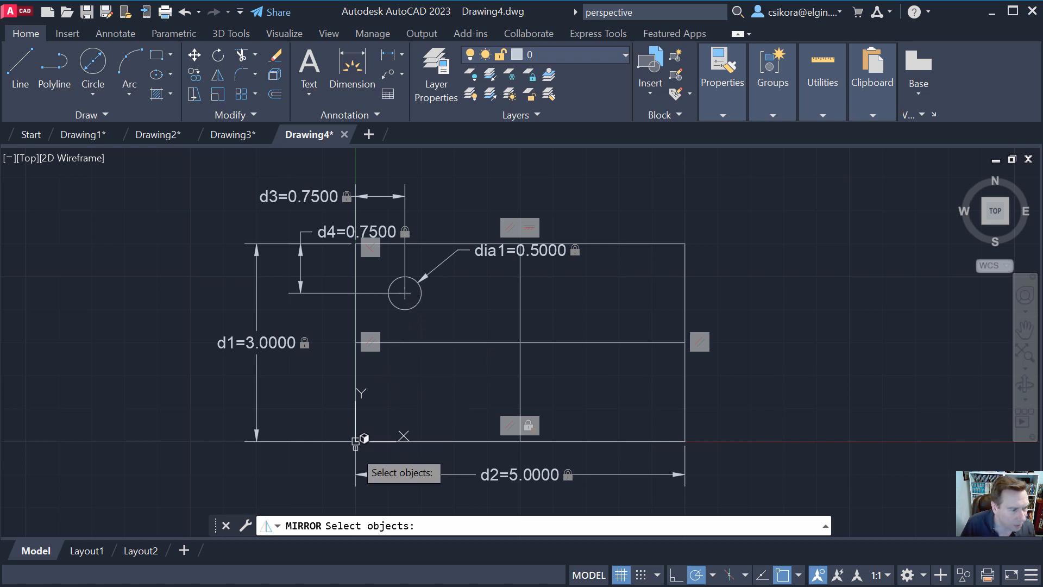
click(406, 310)
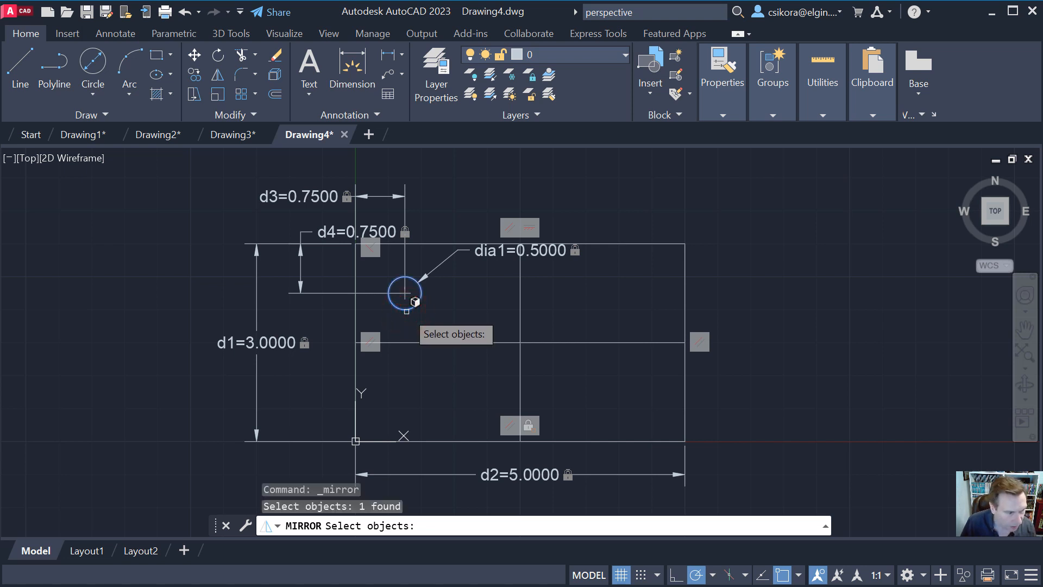
key(Return)
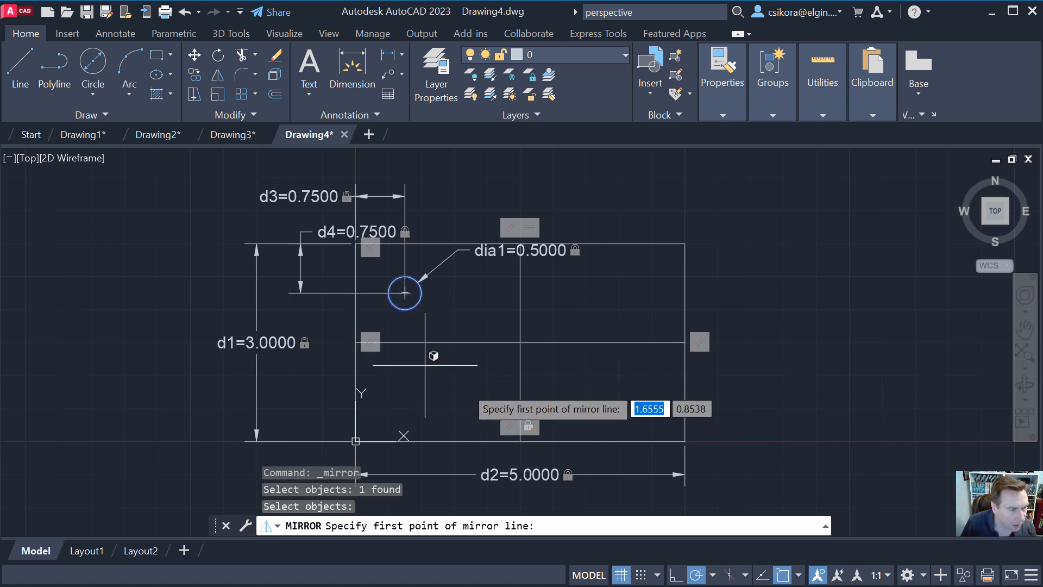
click(522, 441)
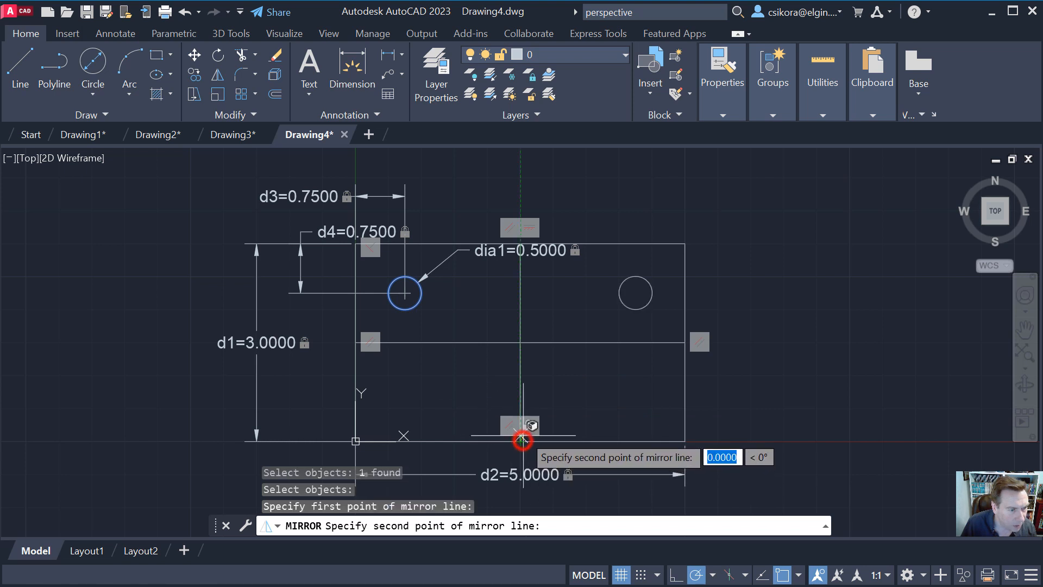
click(522, 246)
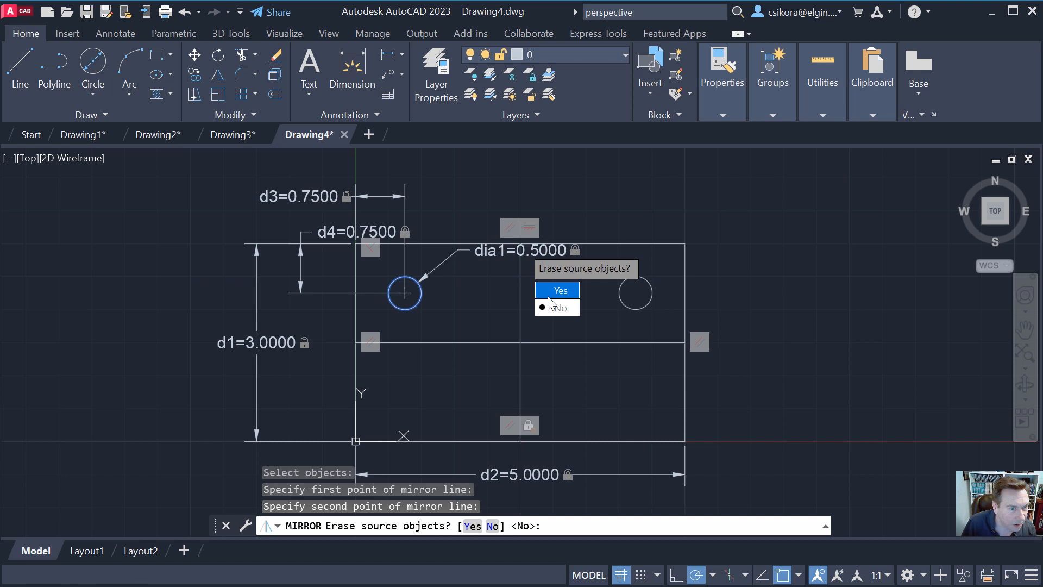
click(560, 307)
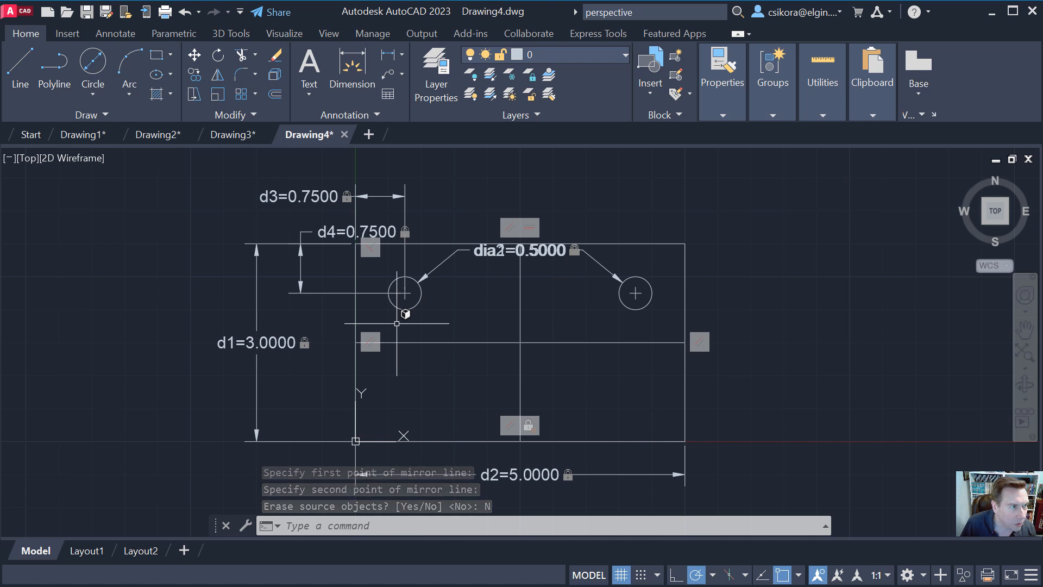
Mirror both upper circles about the horizontal centreline, keeping the source circles.
key(Return)
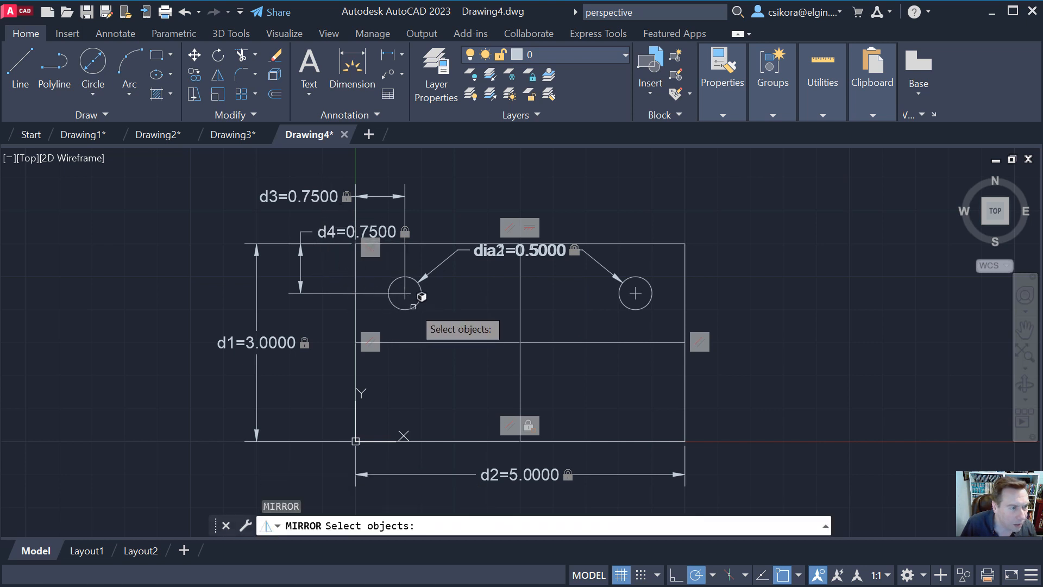
click(413, 310)
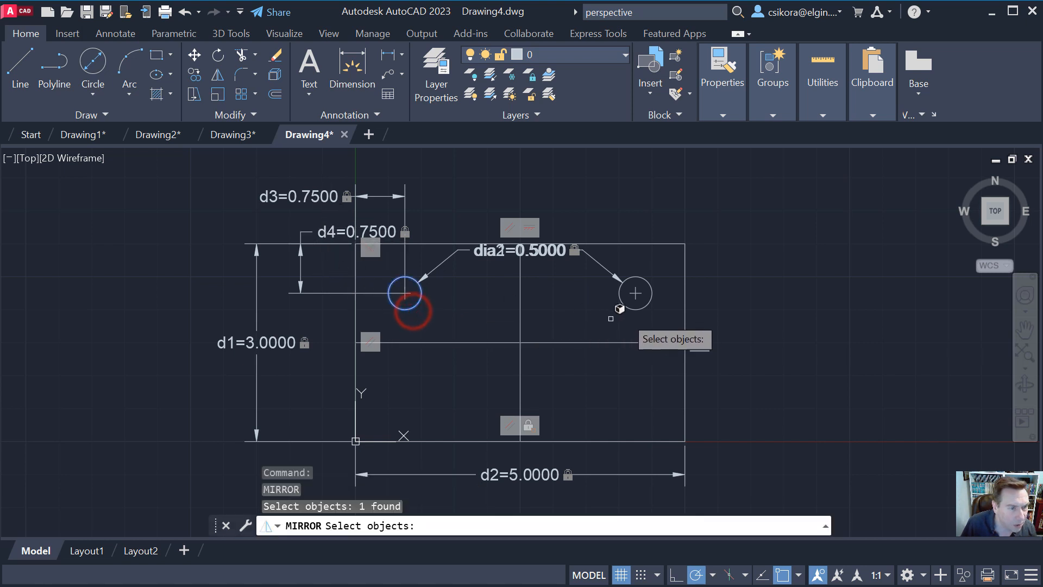
click(635, 310)
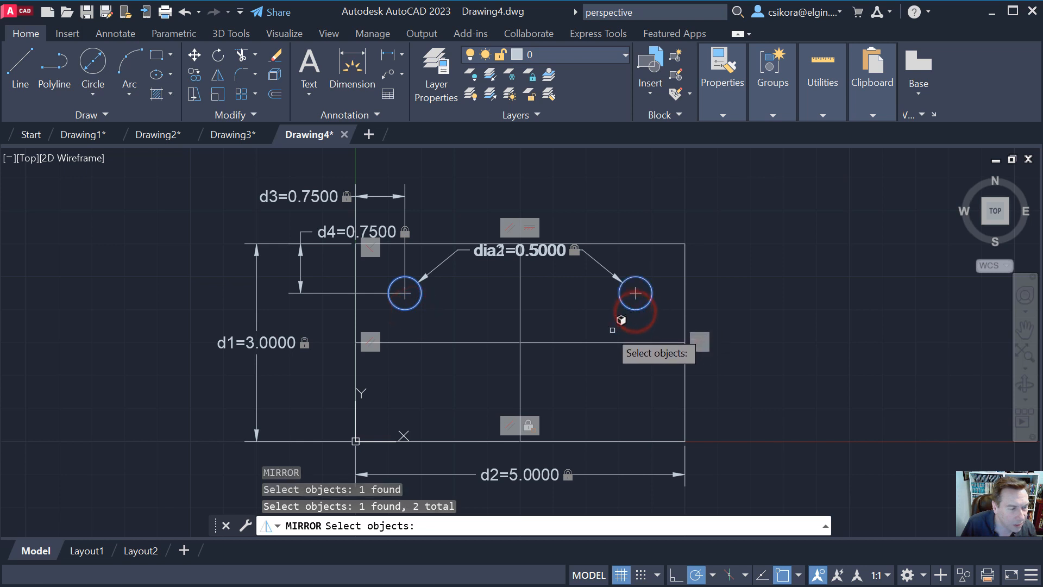
key(Return)
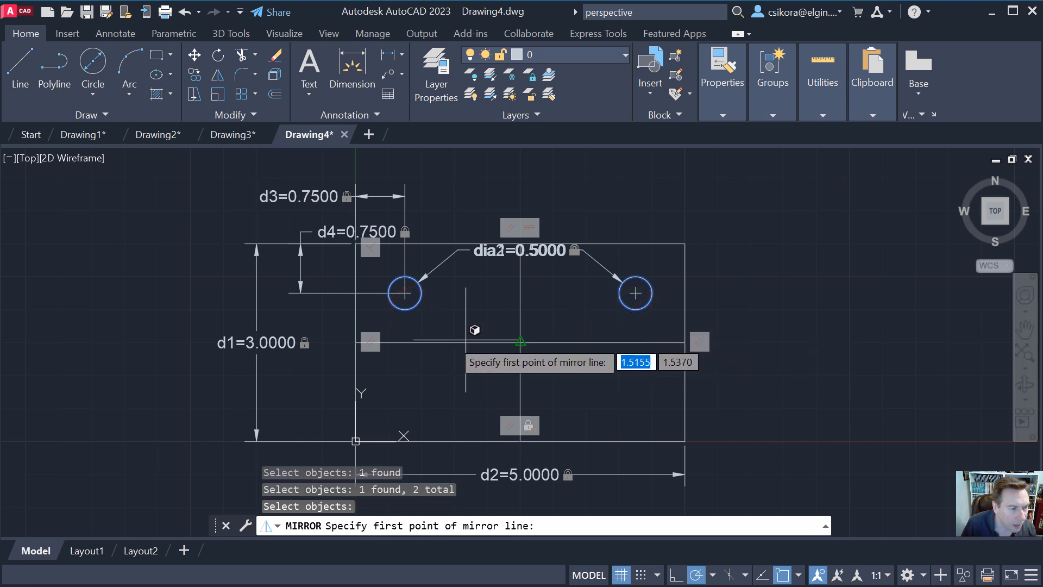
click(356, 342)
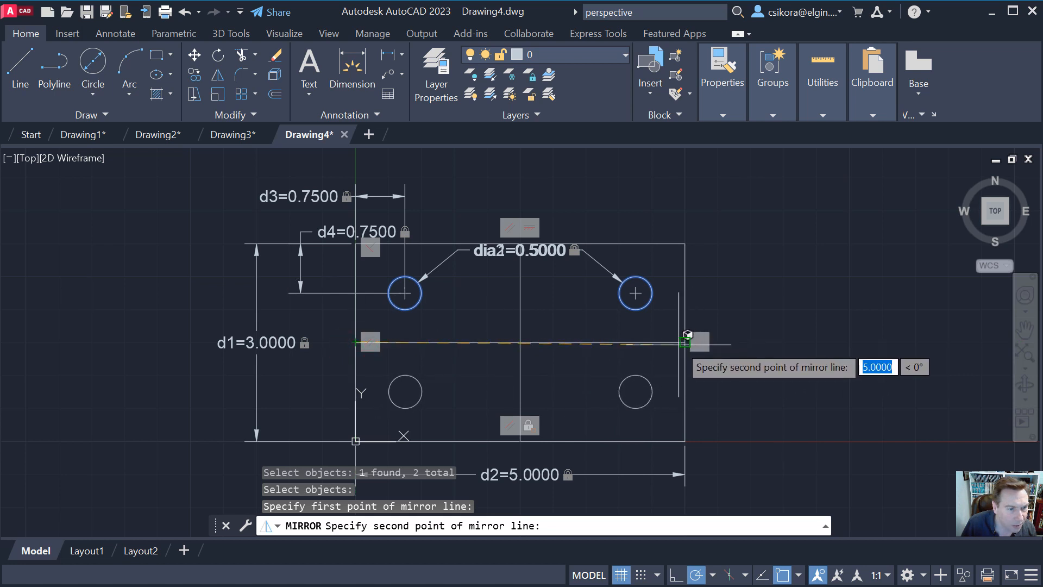
click(685, 342)
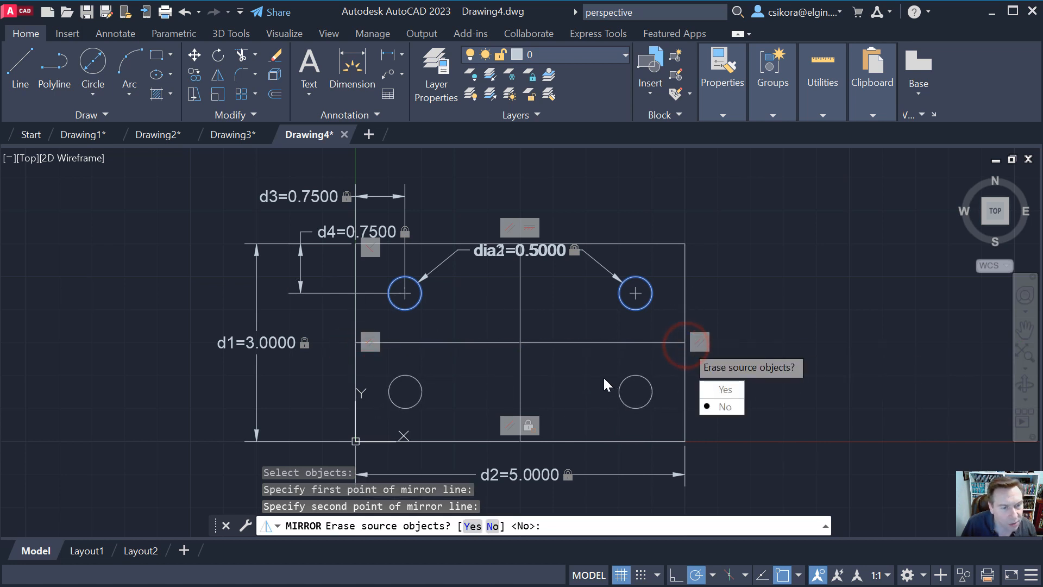
click(714, 402)
key(Escape)
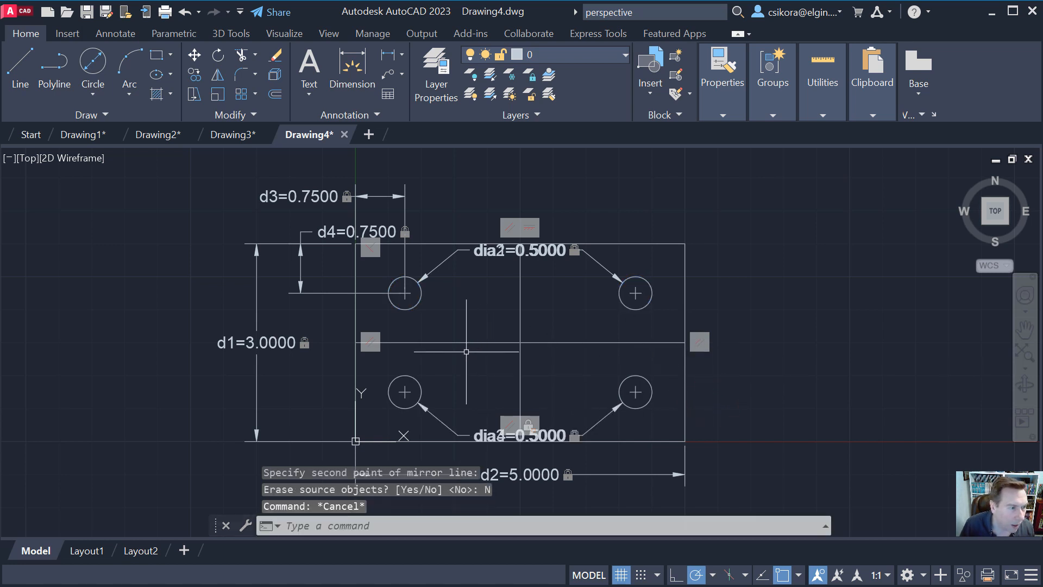
Delete the horizontal centreline that divides the rectangle.
click(459, 340)
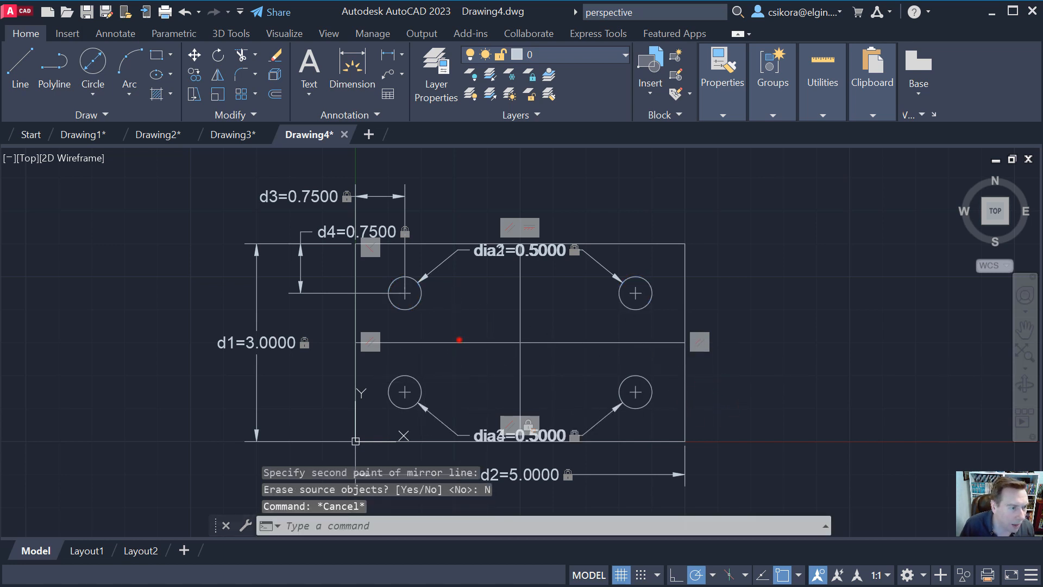
click(459, 344)
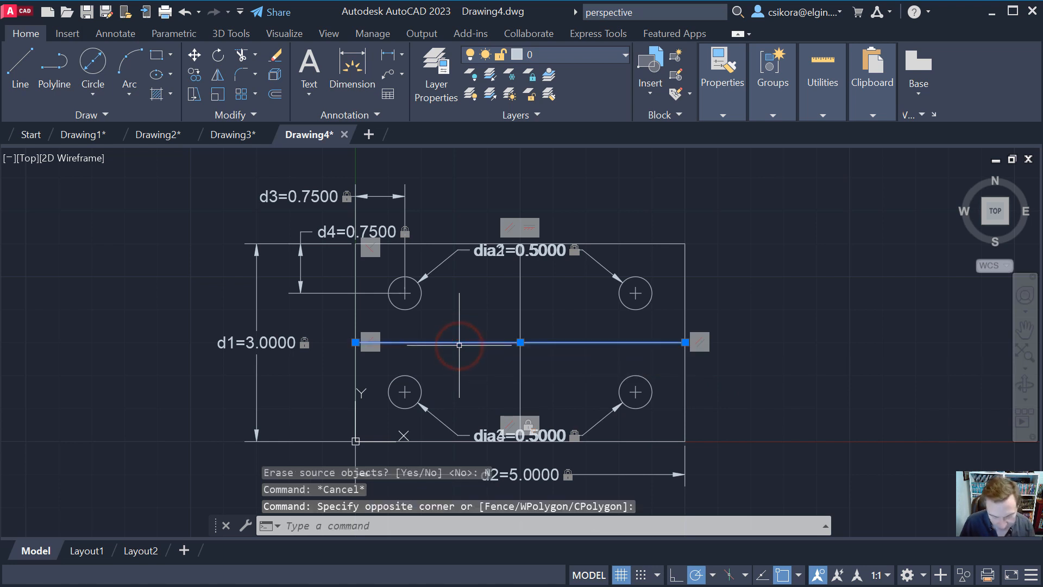
key(Delete)
Try deleting the vertical centreline, and undo the deletion after checking the slot dimensions in the browser's PDF drawing.
click(522, 317)
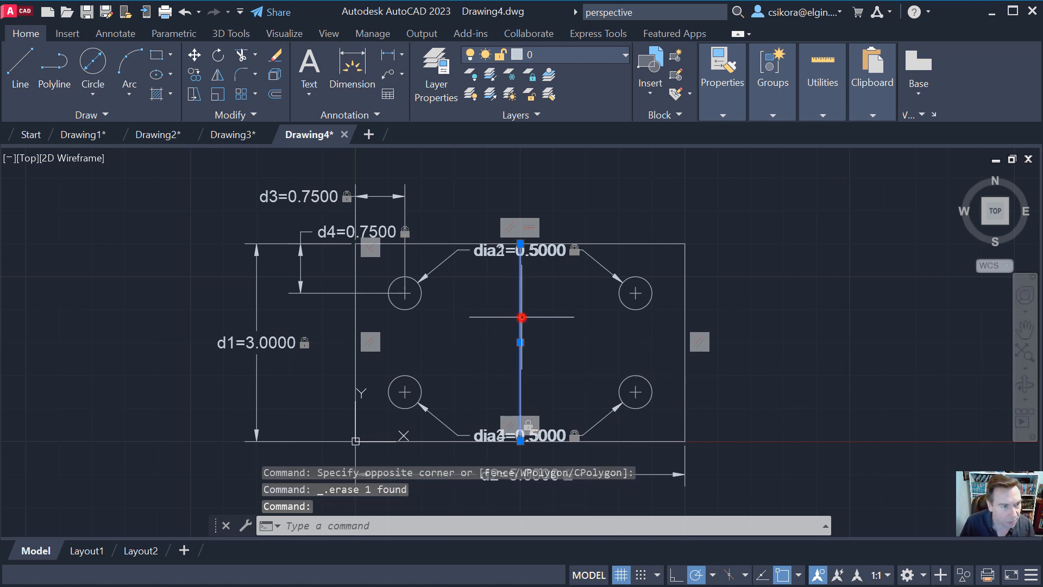
key(Delete)
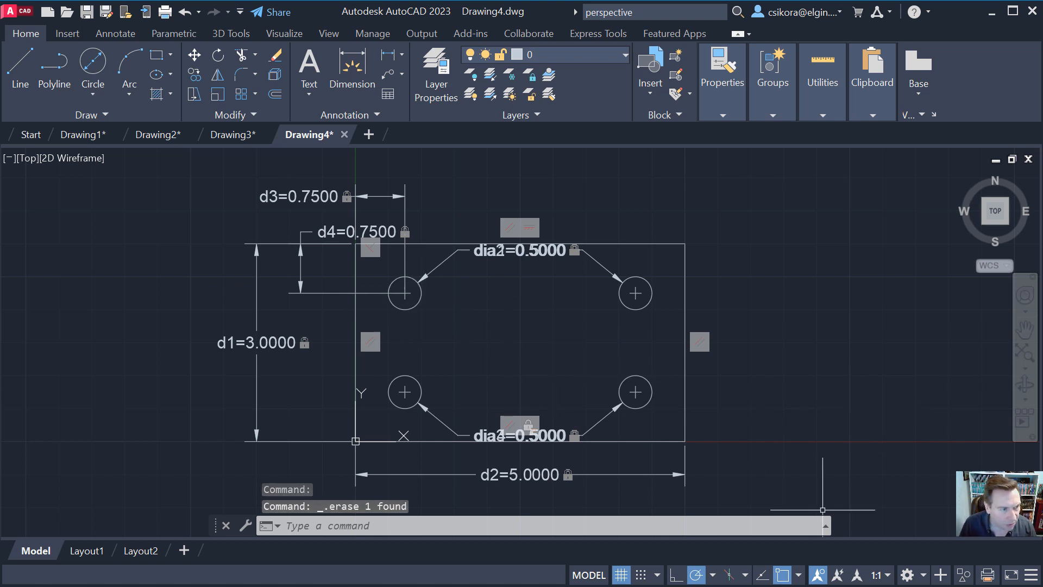
key(alt+Tab)
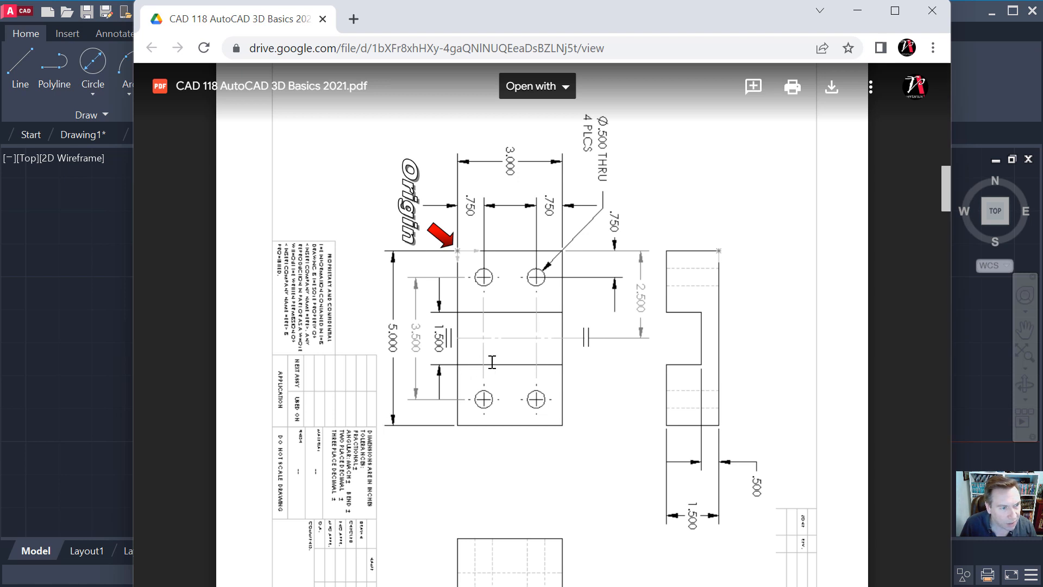
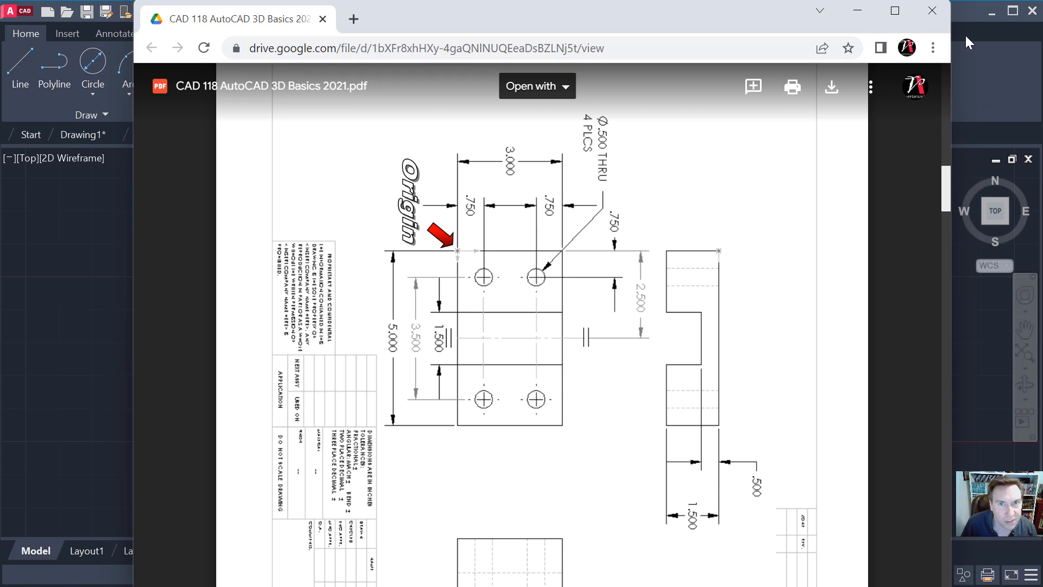
click(960, 17)
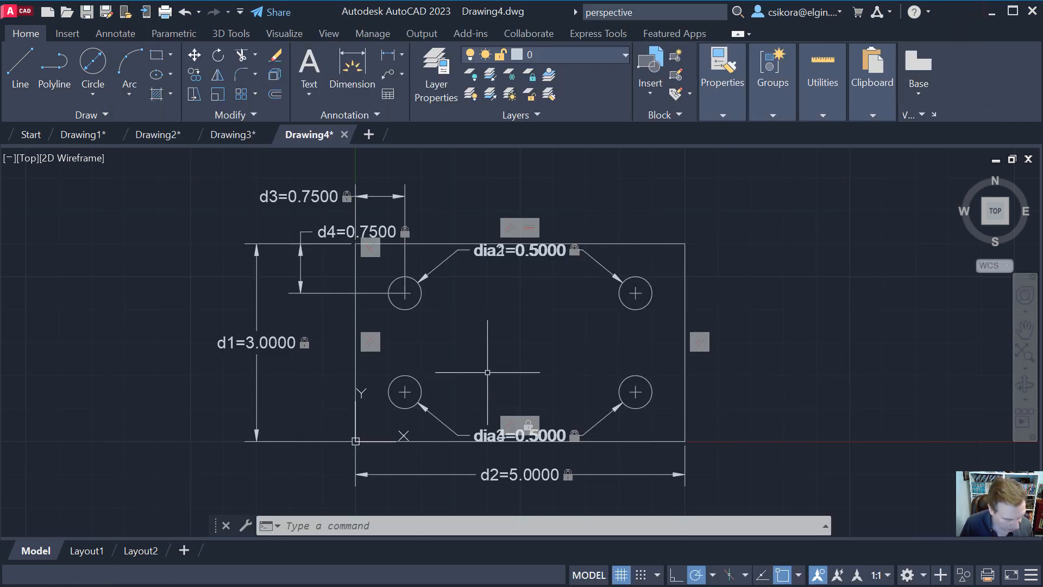
key(ctrl+z)
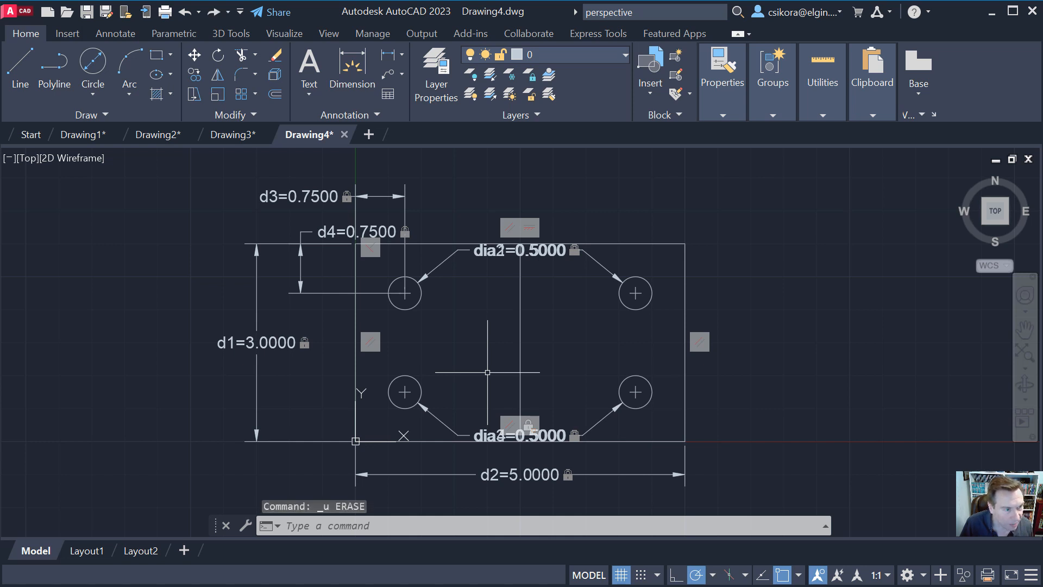
Offset the vertical centreline .75 toward the rectangle's left edge to mark one side of the slot.
click(522, 328)
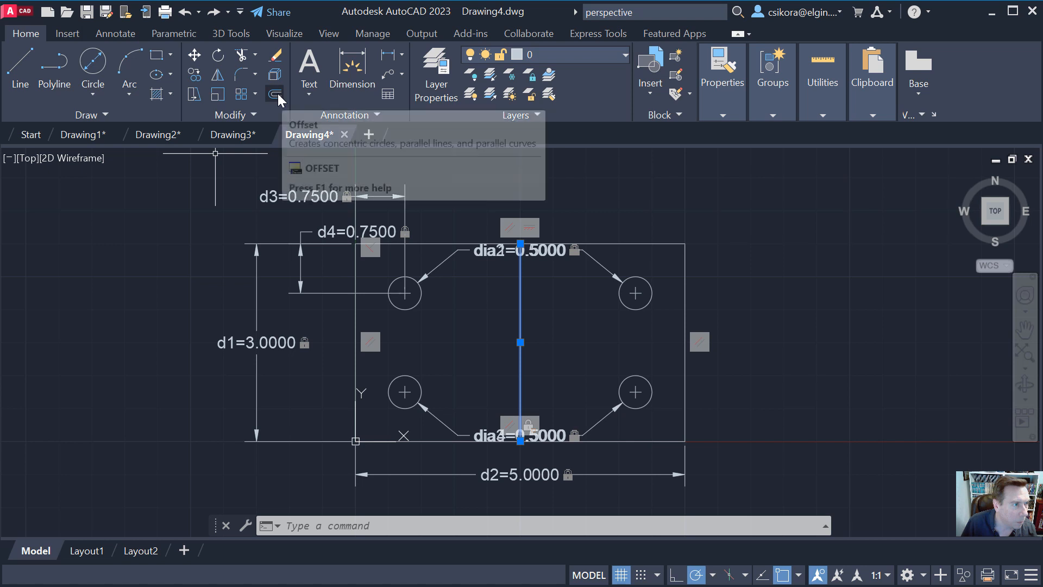
click(278, 93)
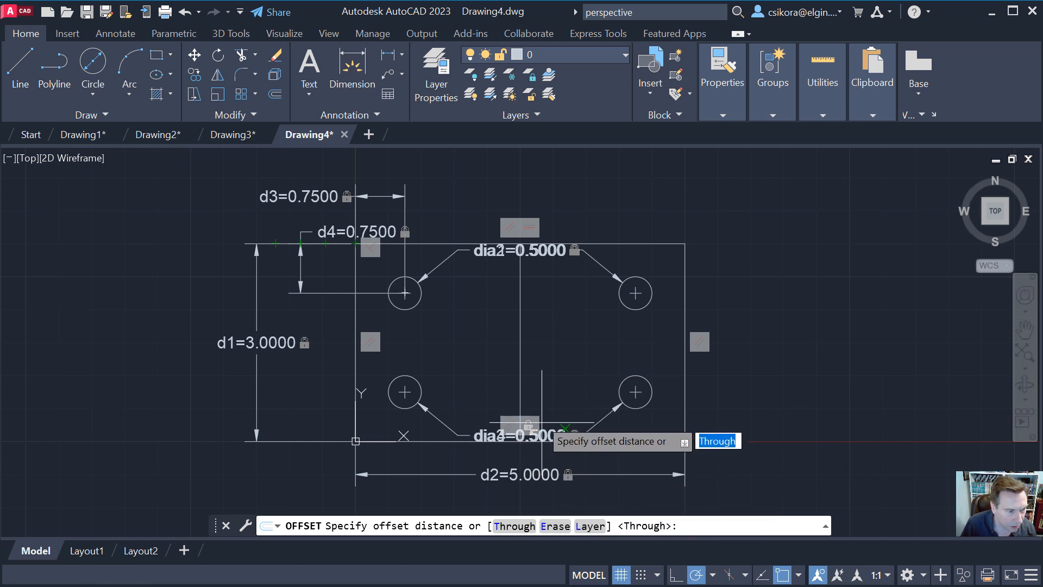
click(525, 339)
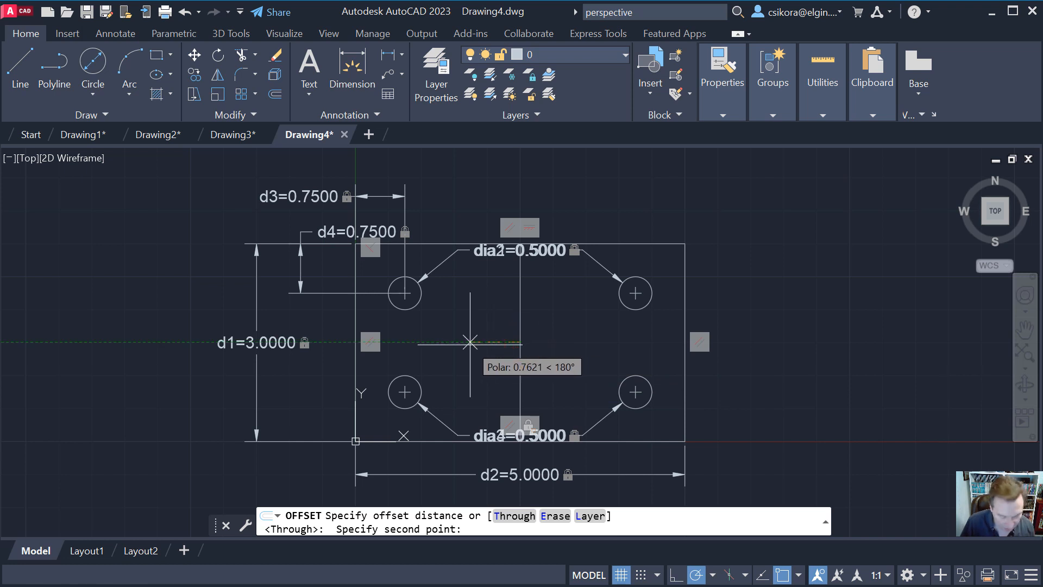
text(.75)
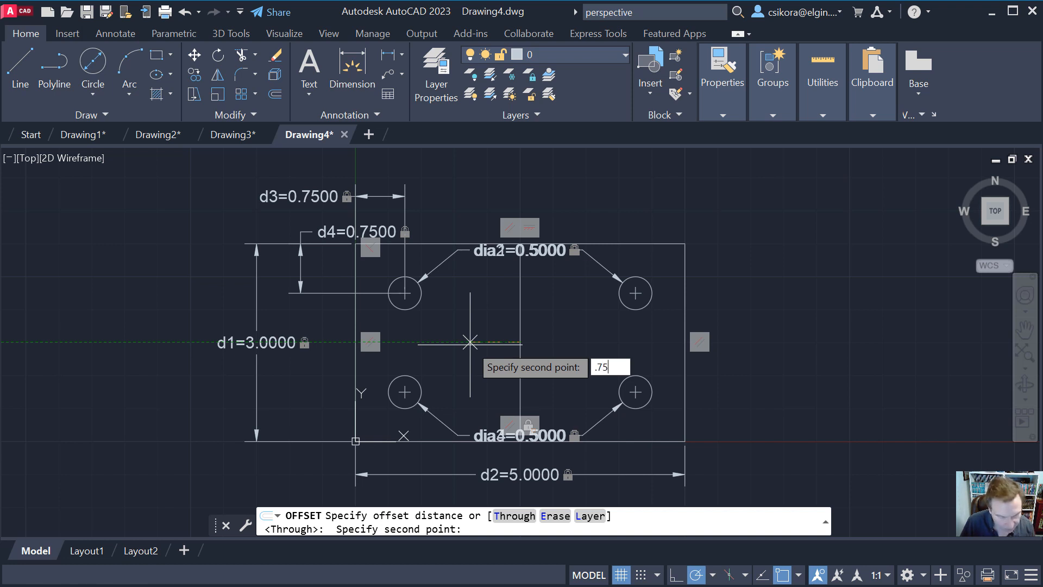
key(Return)
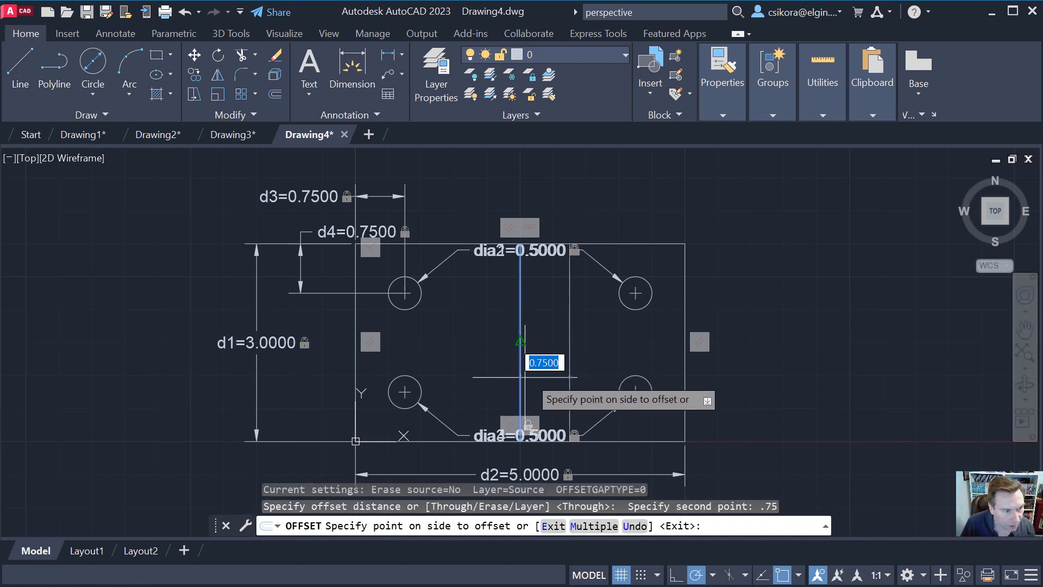
click(484, 351)
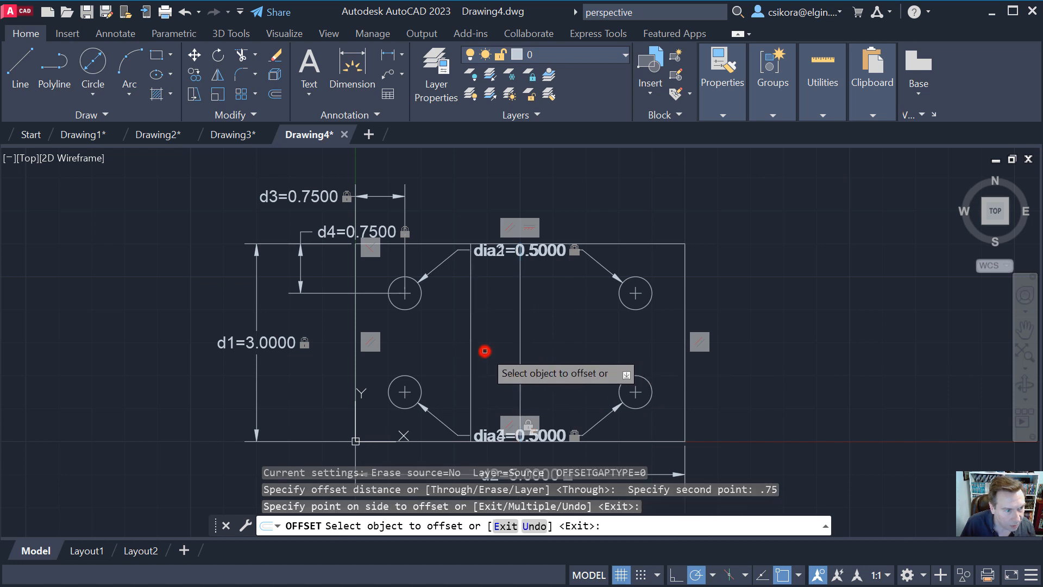
key(Return)
click(522, 351)
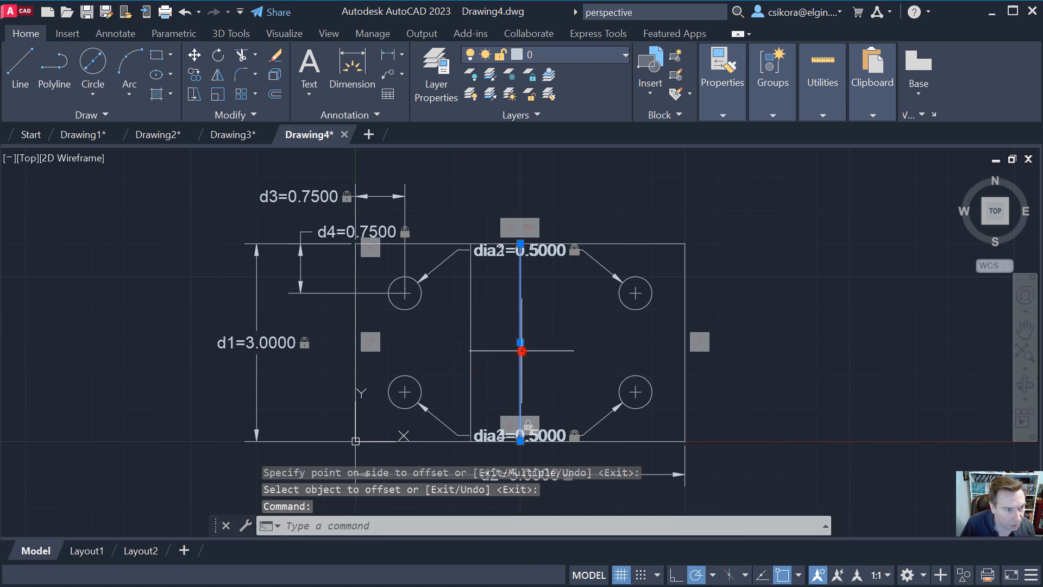
key(Return)
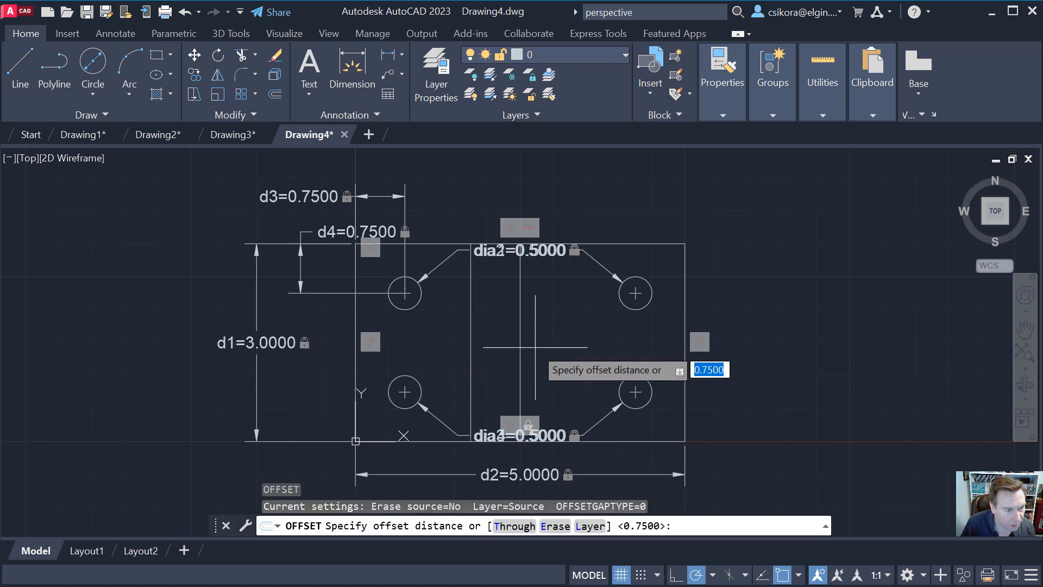
click(521, 342)
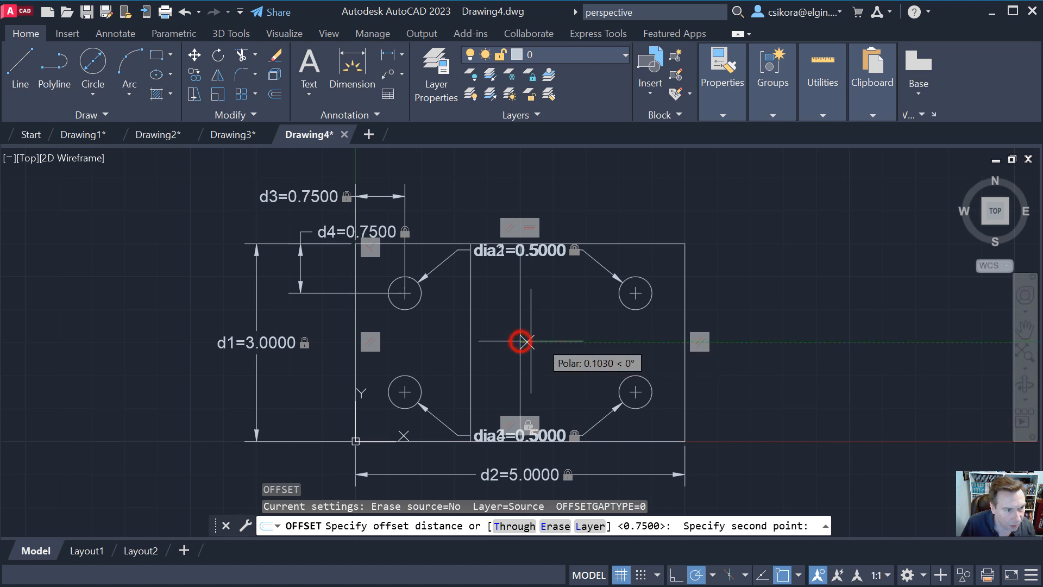
click(569, 341)
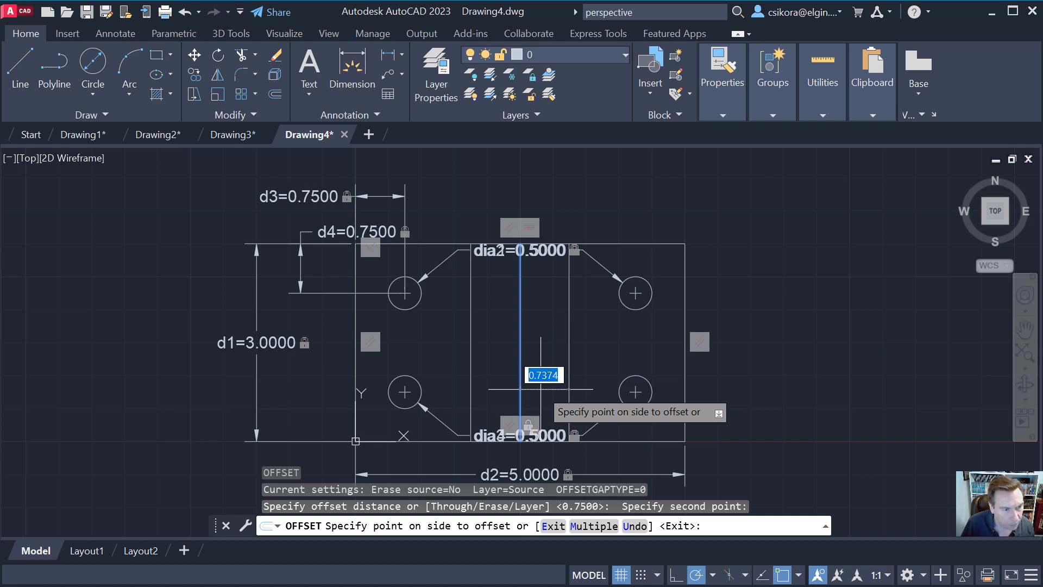
key(Escape)
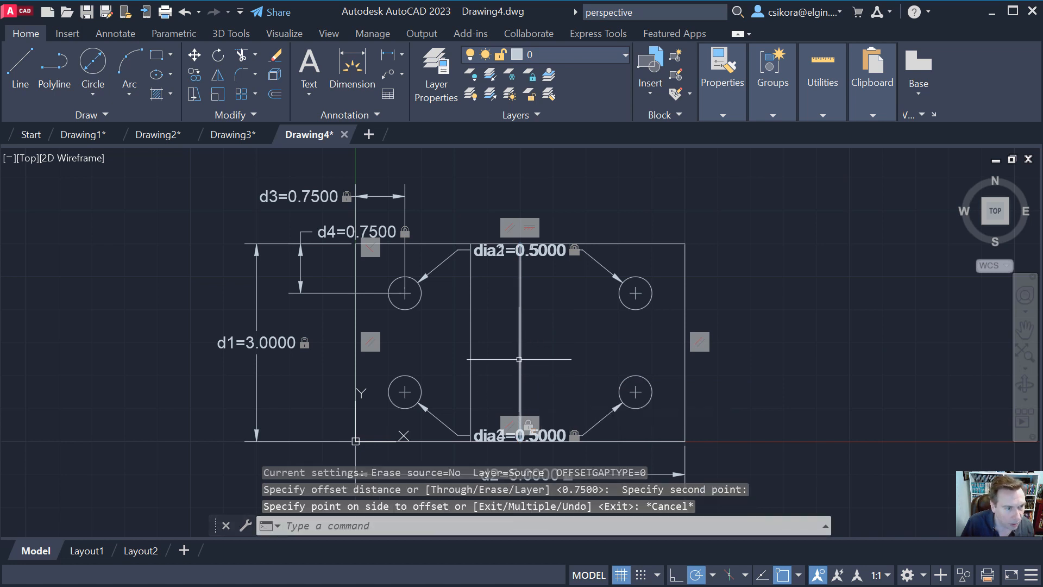
key(Return)
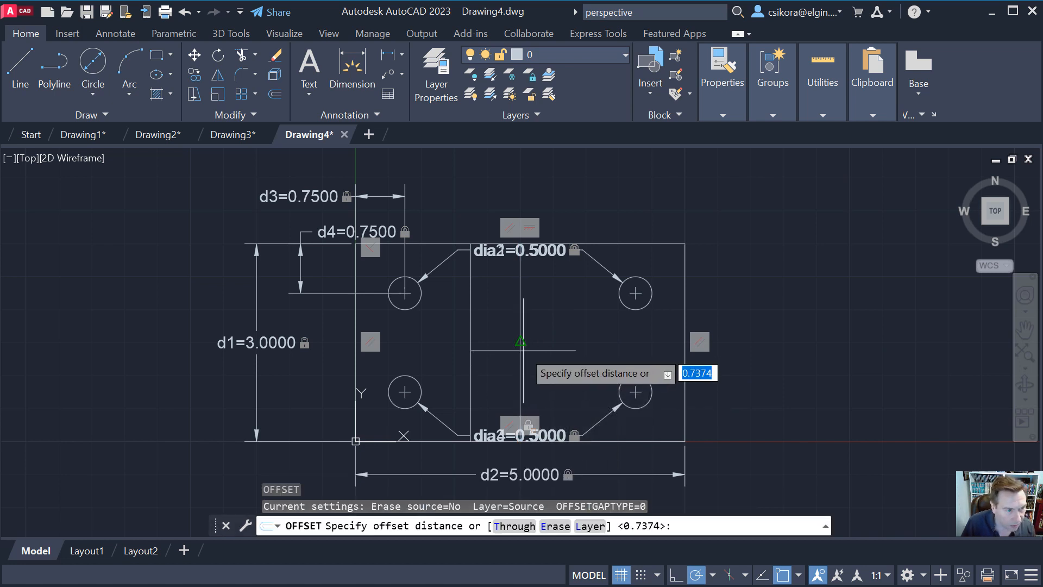
click(522, 351)
click(520, 341)
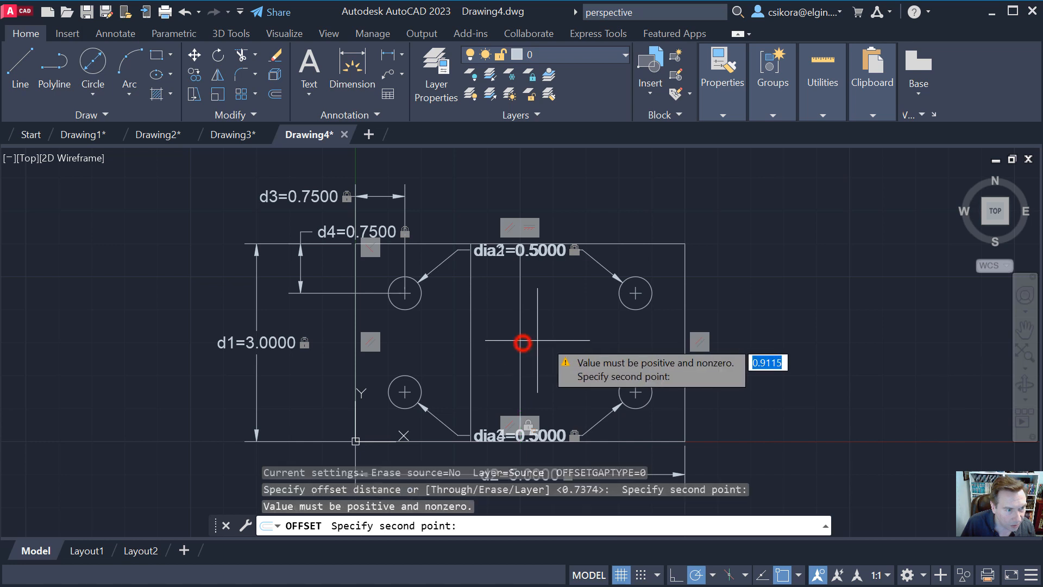
key(Escape)
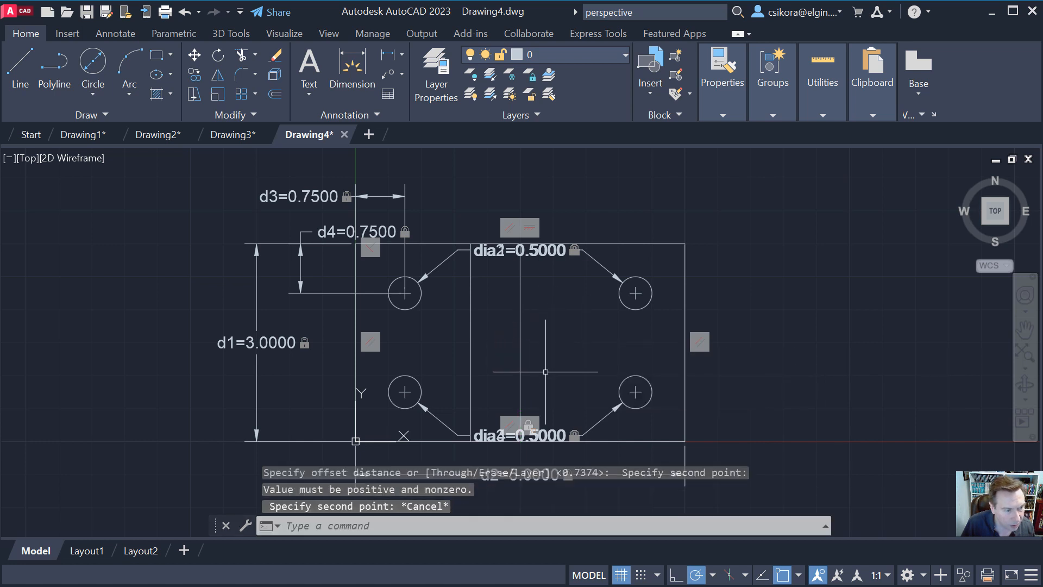
key(Return)
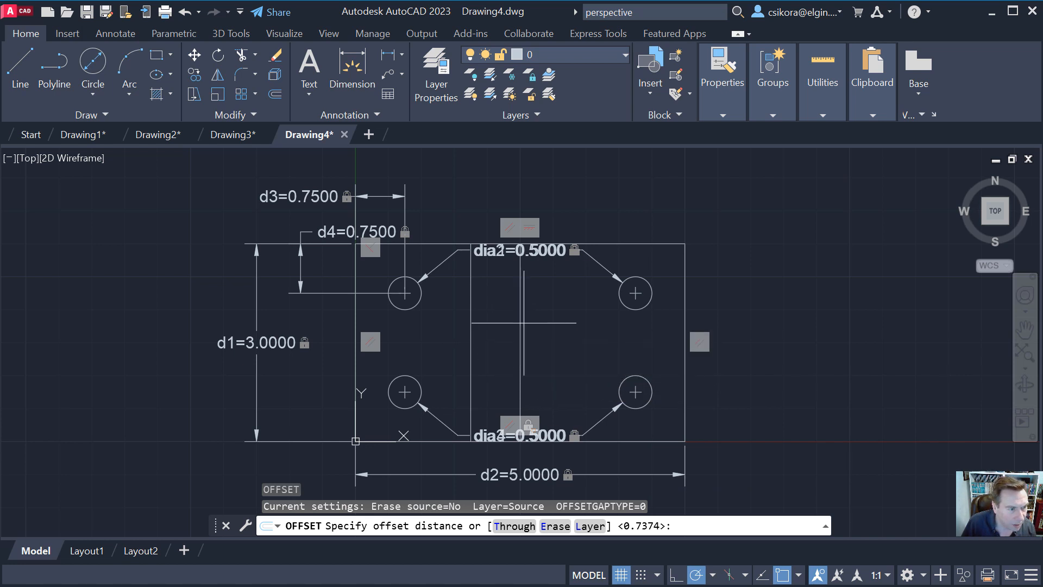
click(520, 342)
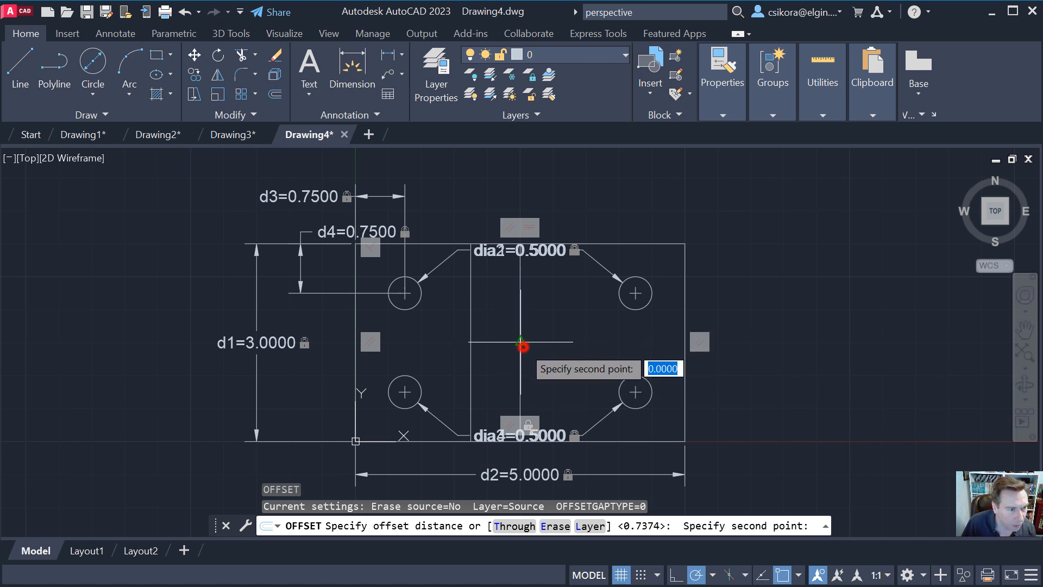
click(563, 348)
key(Return)
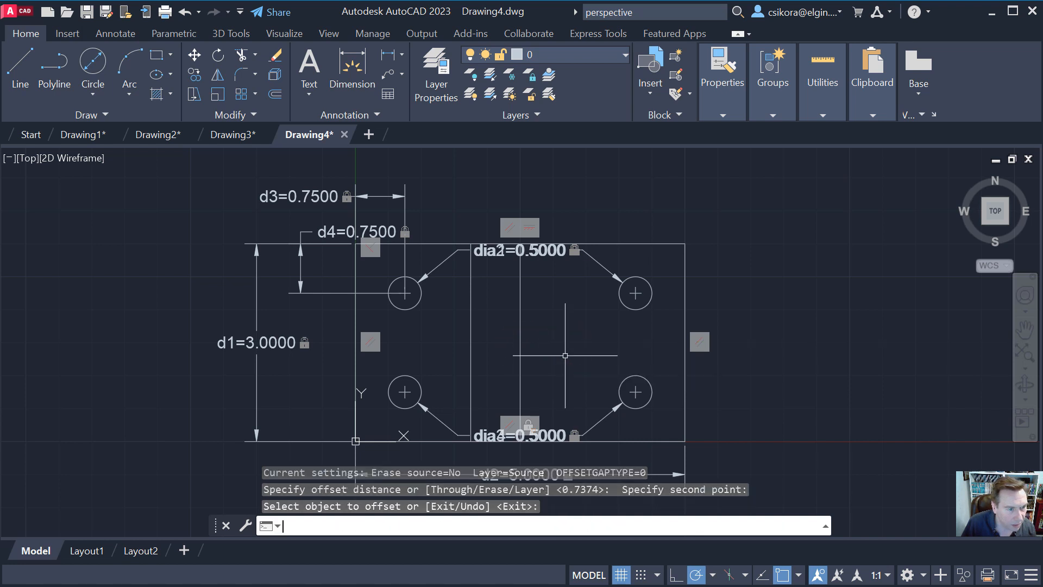
click(520, 333)
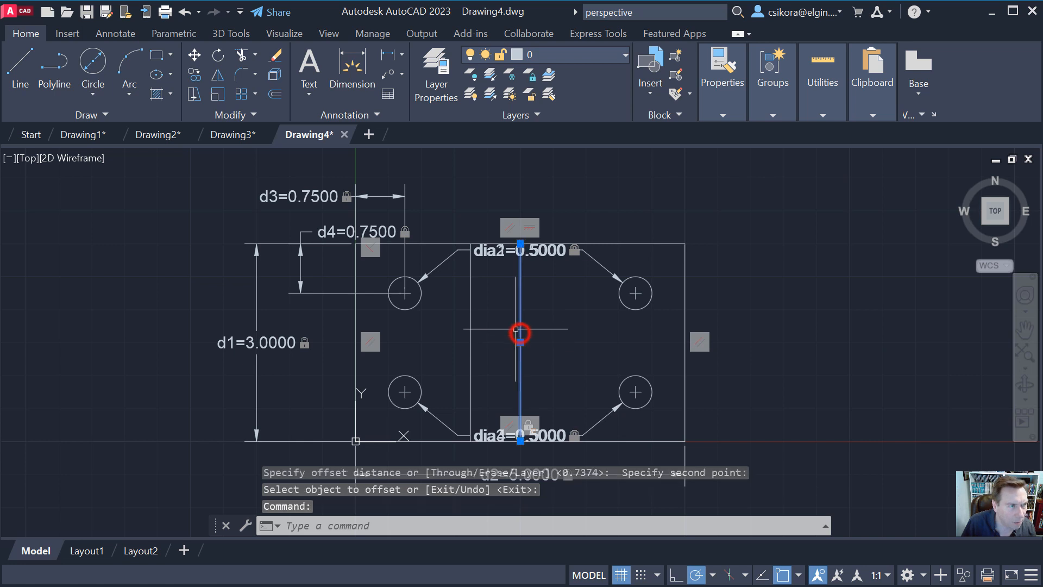
click(272, 95)
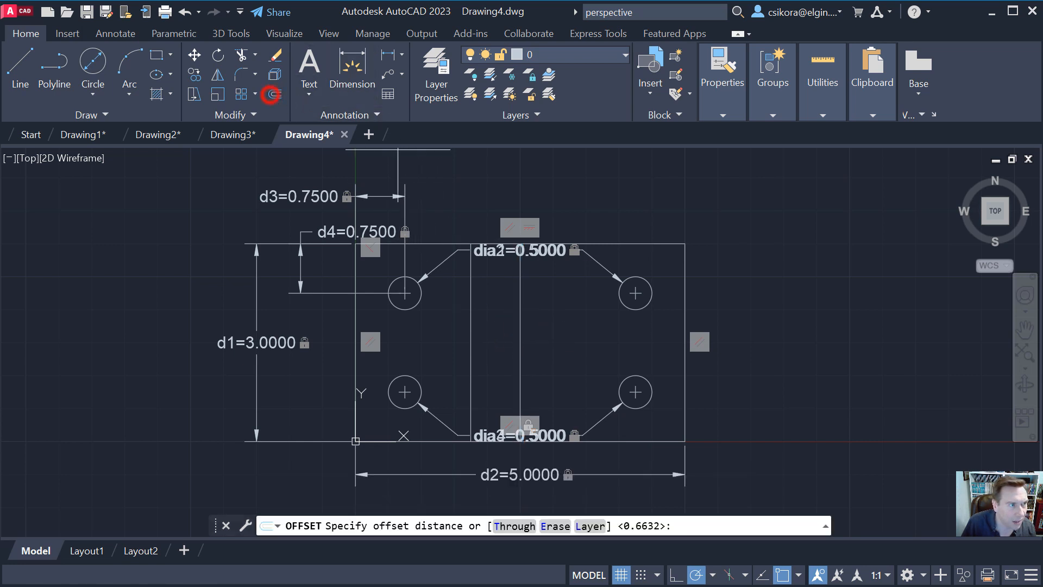
click(521, 363)
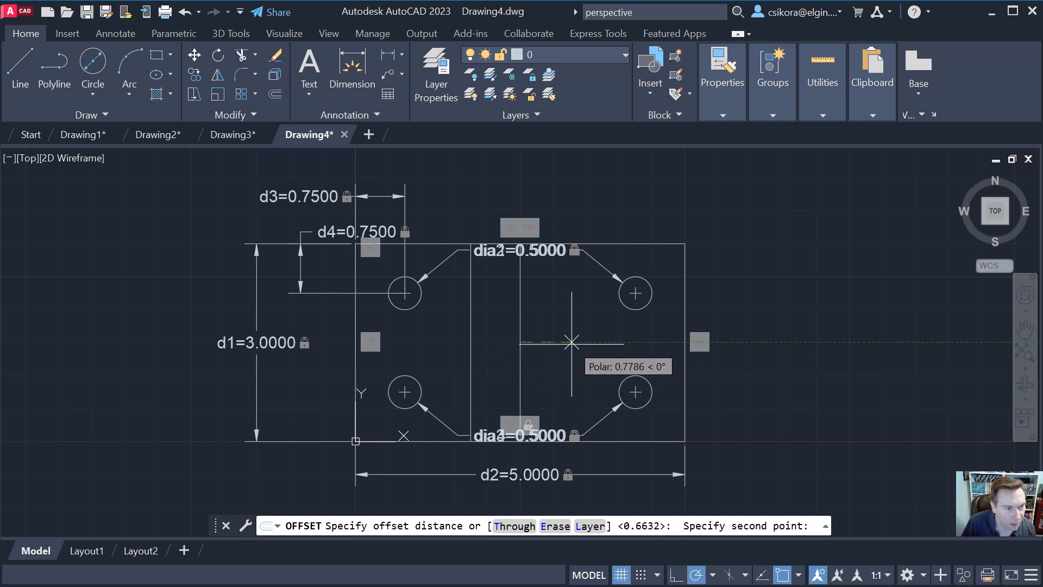
text(.75)
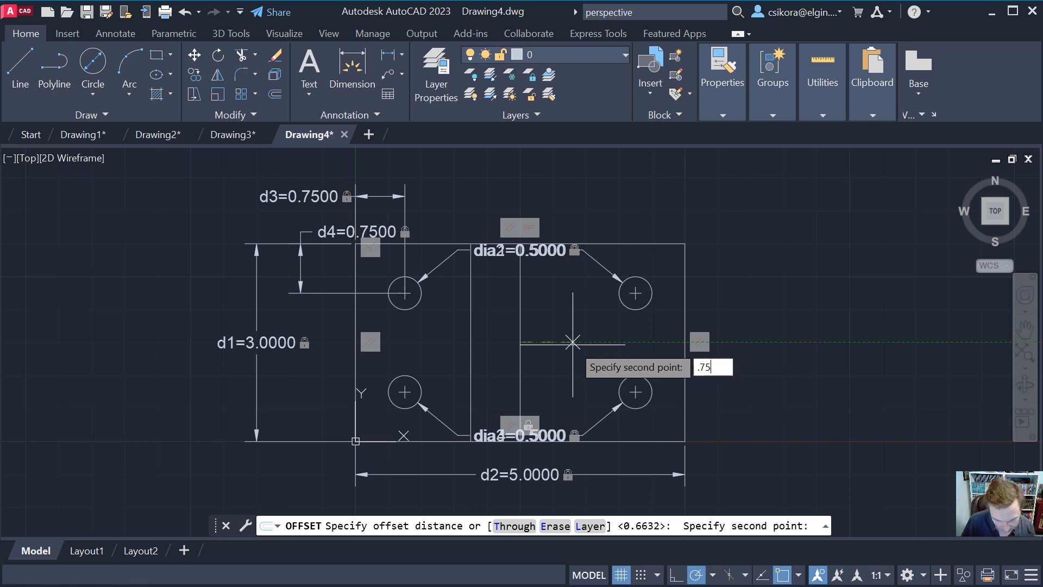
key(Return)
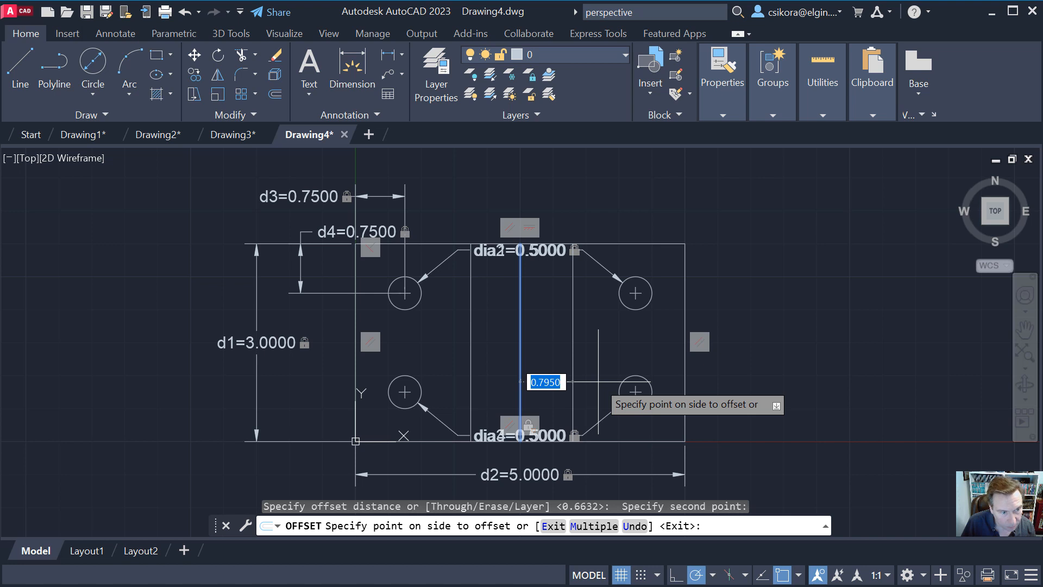
key(Return)
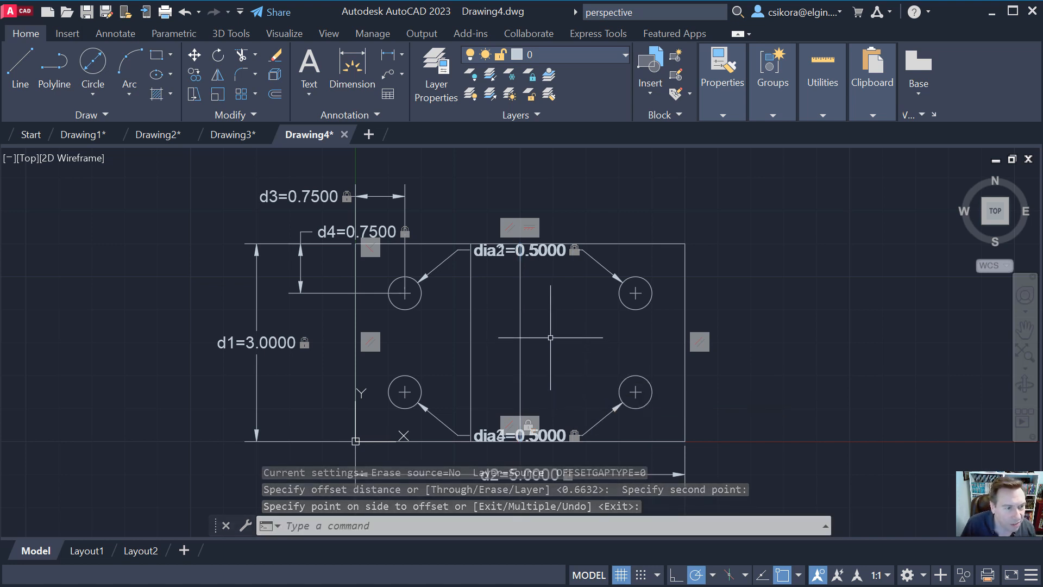
click(275, 96)
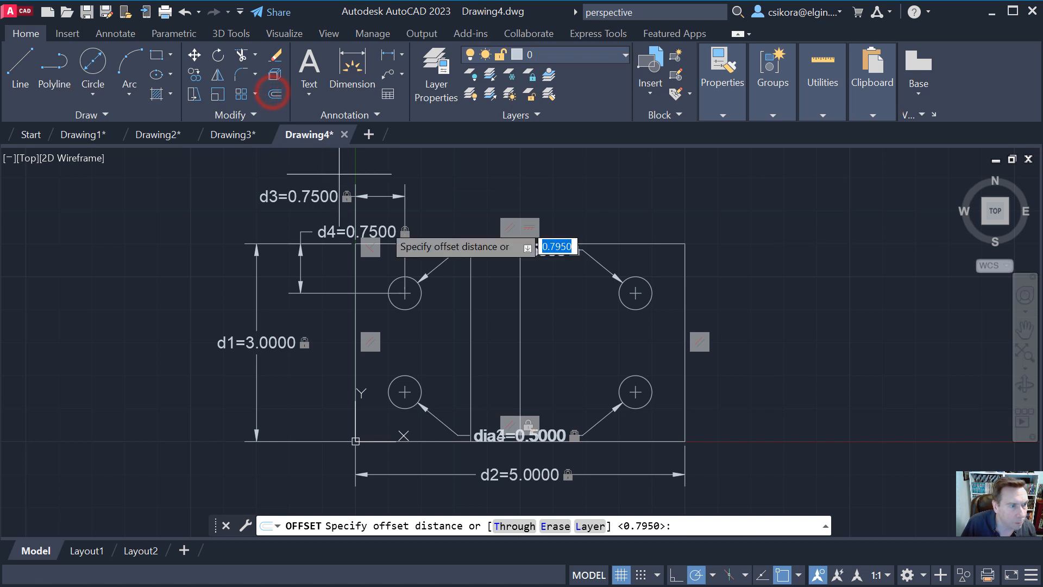
click(518, 327)
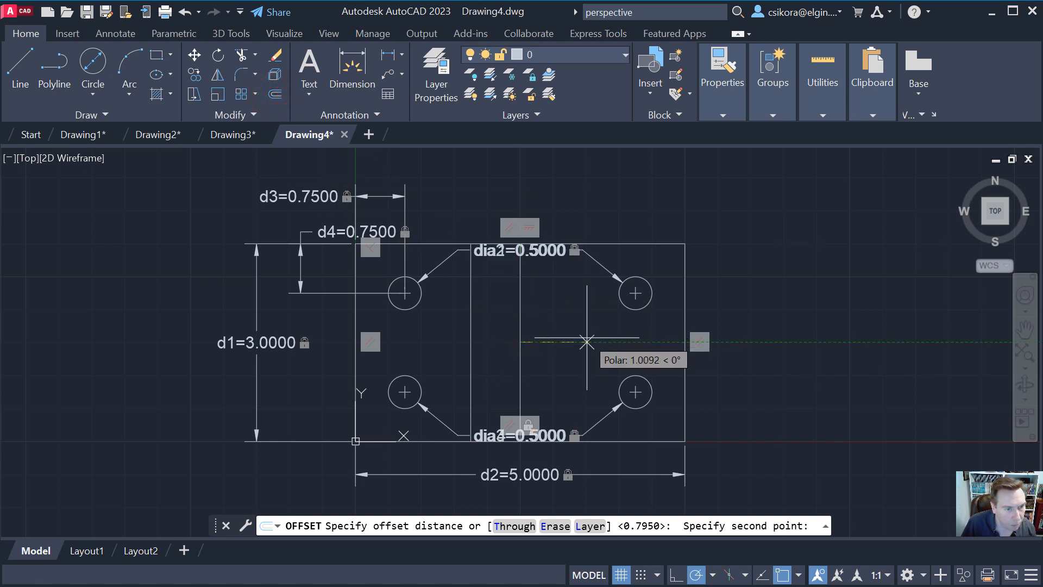
text(.5)
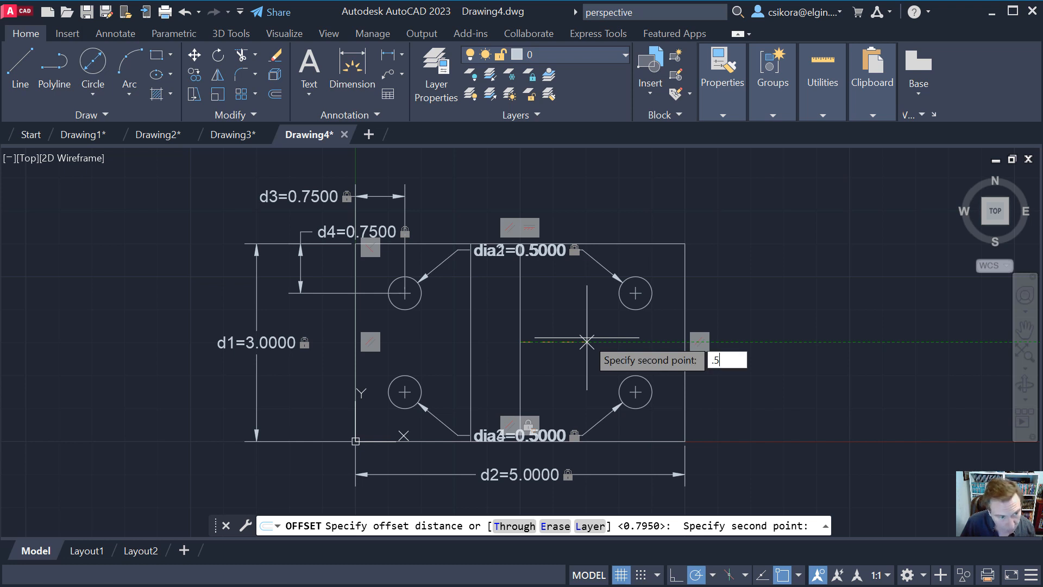
key(Return)
click(587, 337)
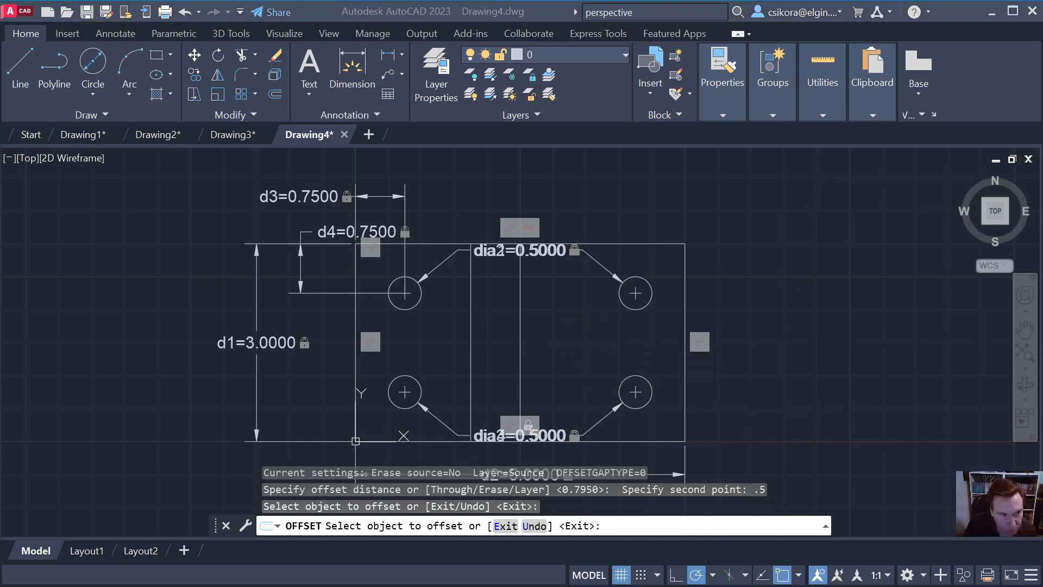
key(Escape)
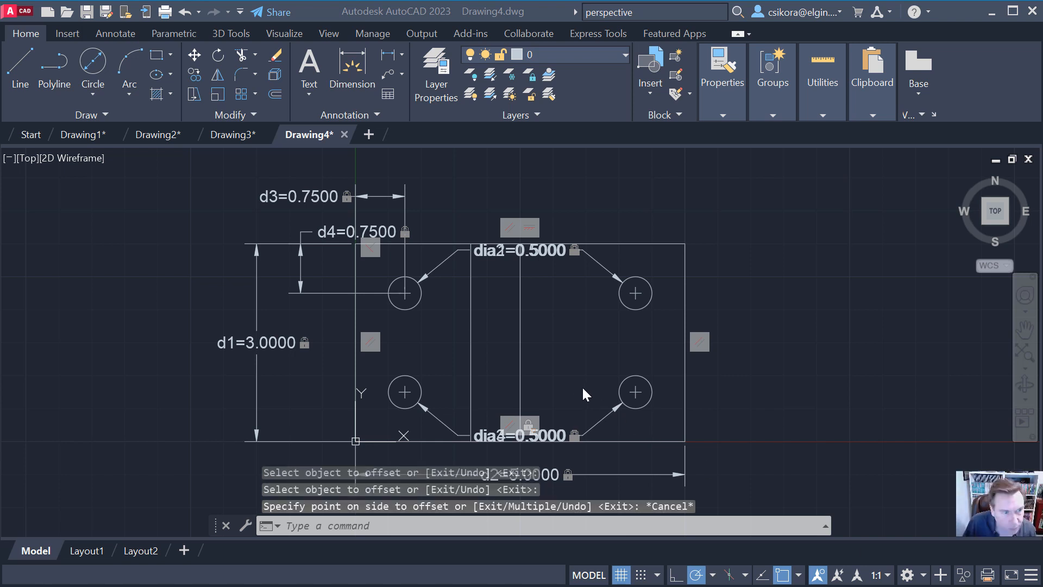
Offset the vertical centreline .75 toward the rectangle's right edge to mark the other side of the slot.
click(277, 93)
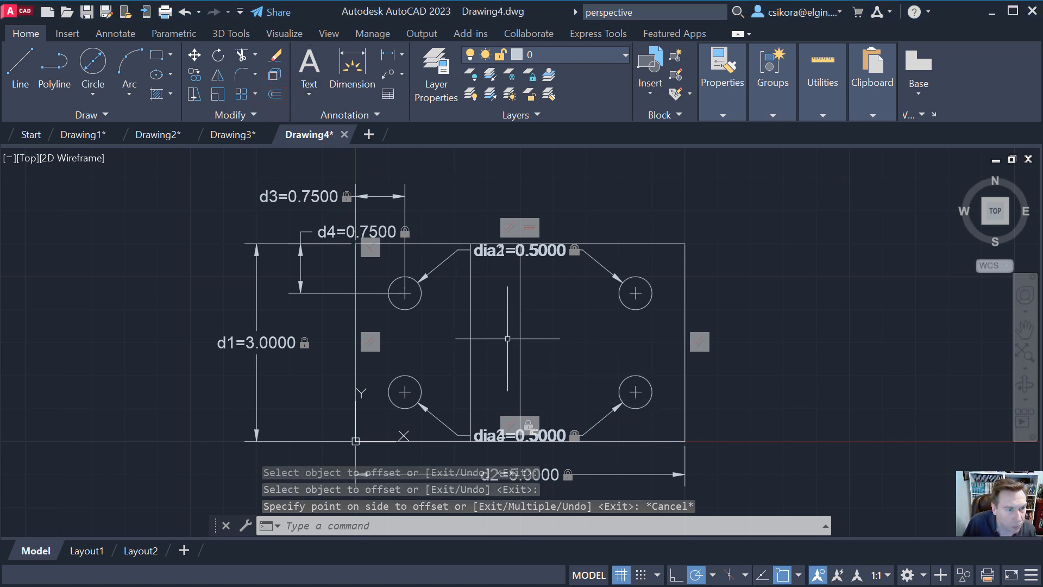
click(520, 322)
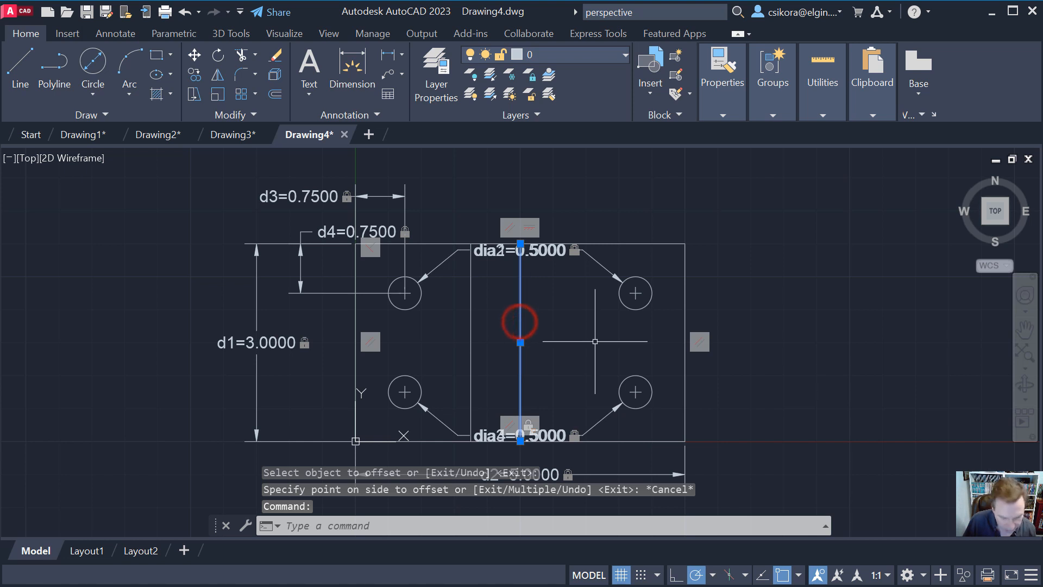
key(Return)
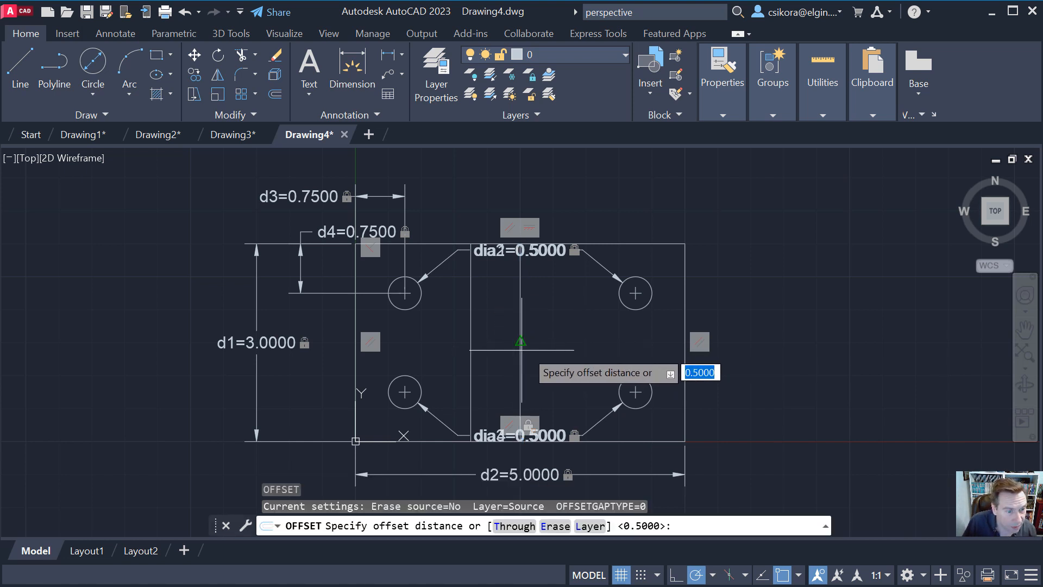
text(.75)
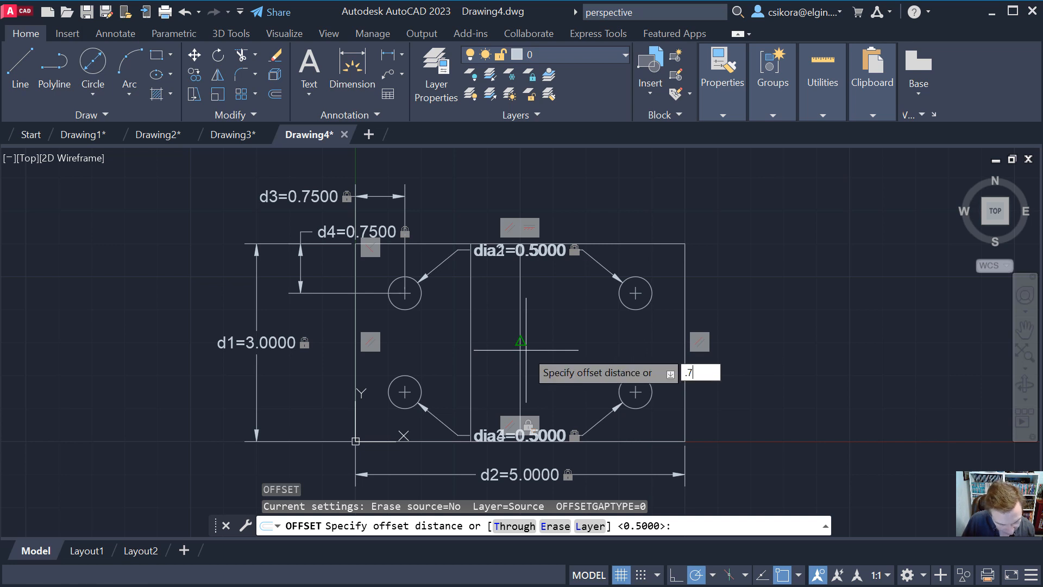
click(573, 353)
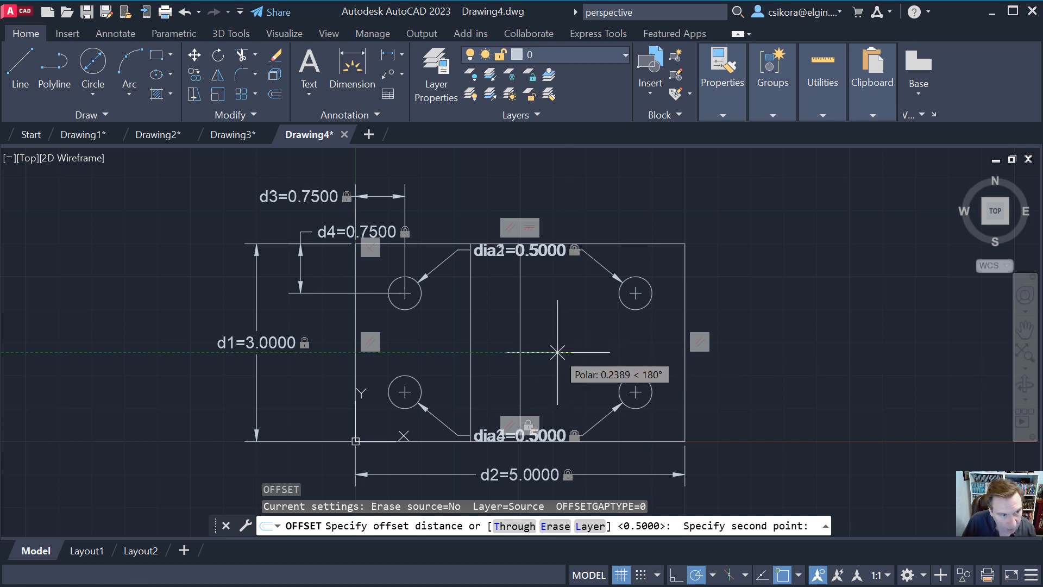
click(523, 343)
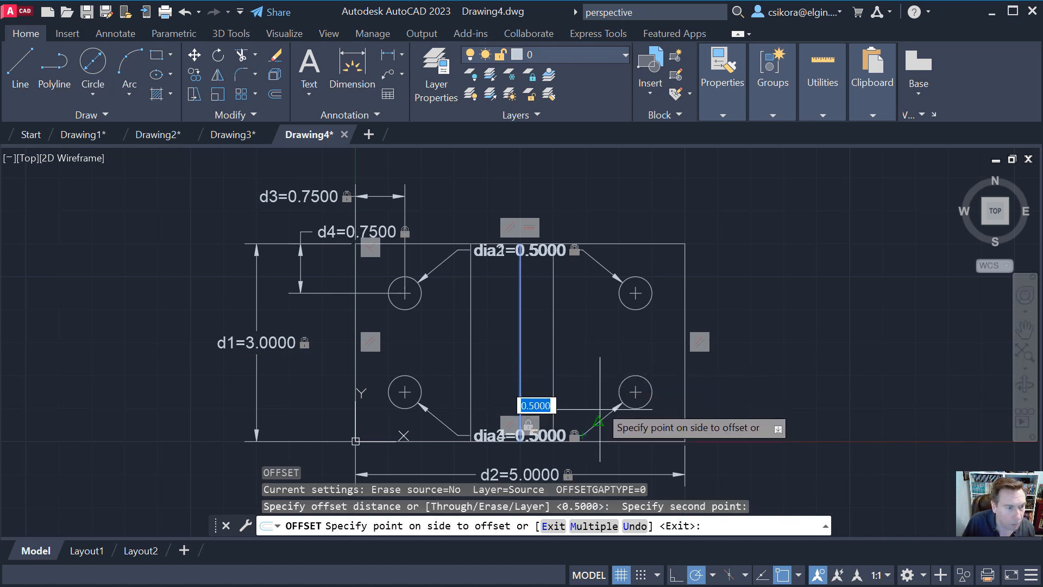
text(.75)
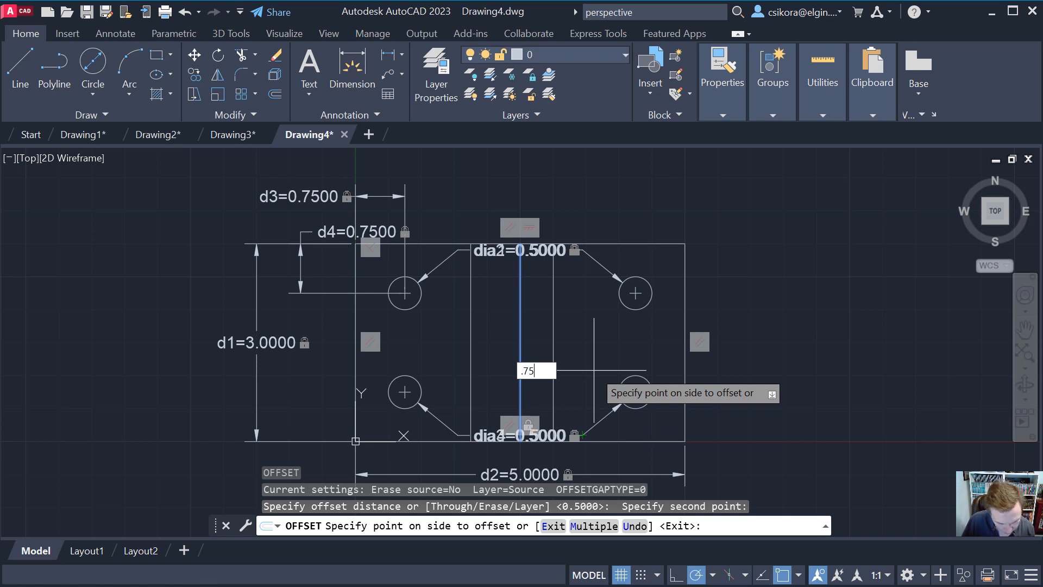
key(Return)
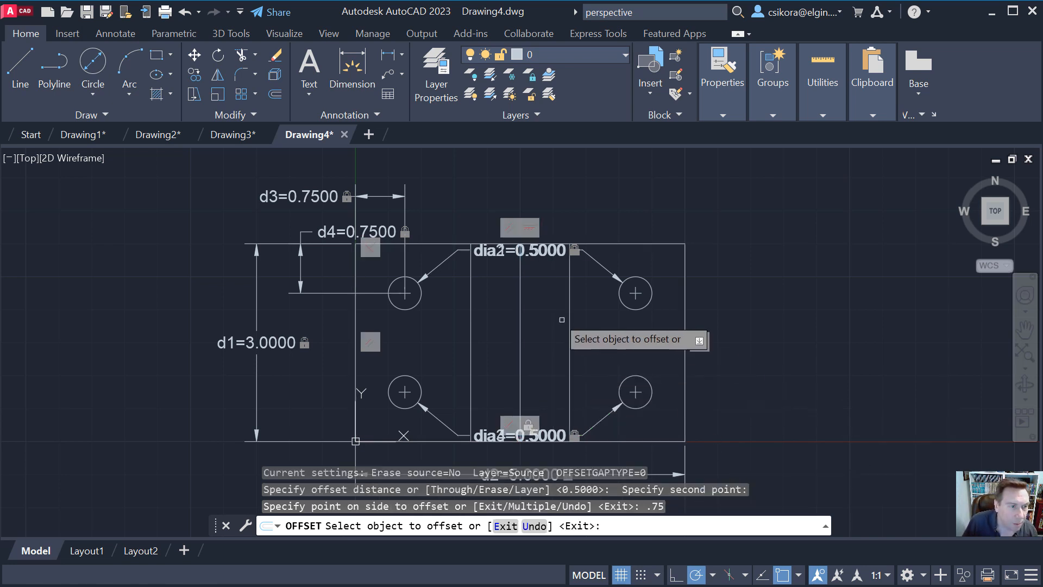
End the offset and delete the vertical centreline between the two slot lines.
click(519, 305)
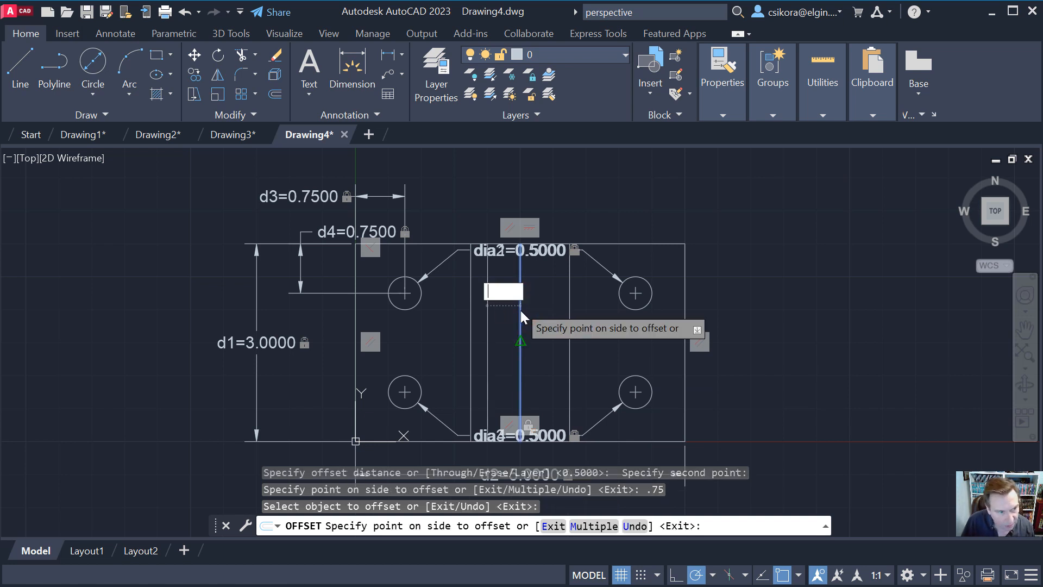
key(Escape)
key(Escape)
click(520, 307)
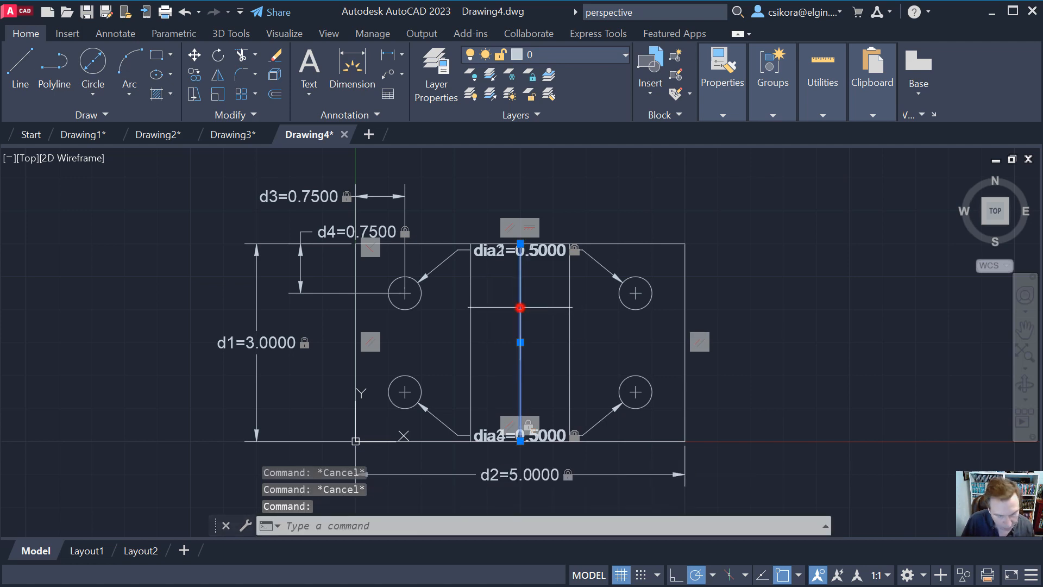
key(Delete)
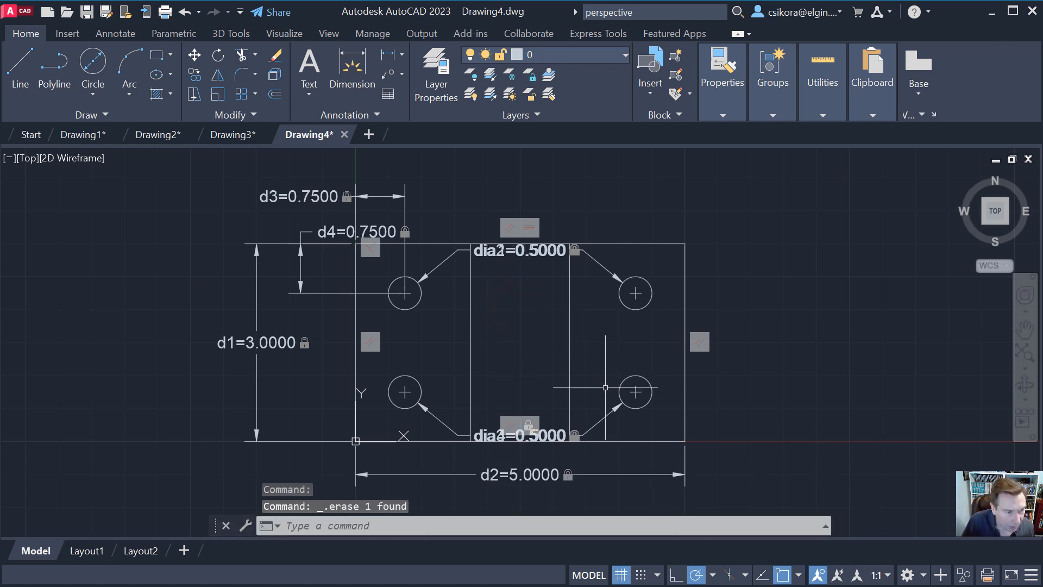
Presspull both outer hole areas and the middle slot area together 1.5 downward, leaving the four circles as holes.
shift+middle_drag(605, 387, 698, 275)
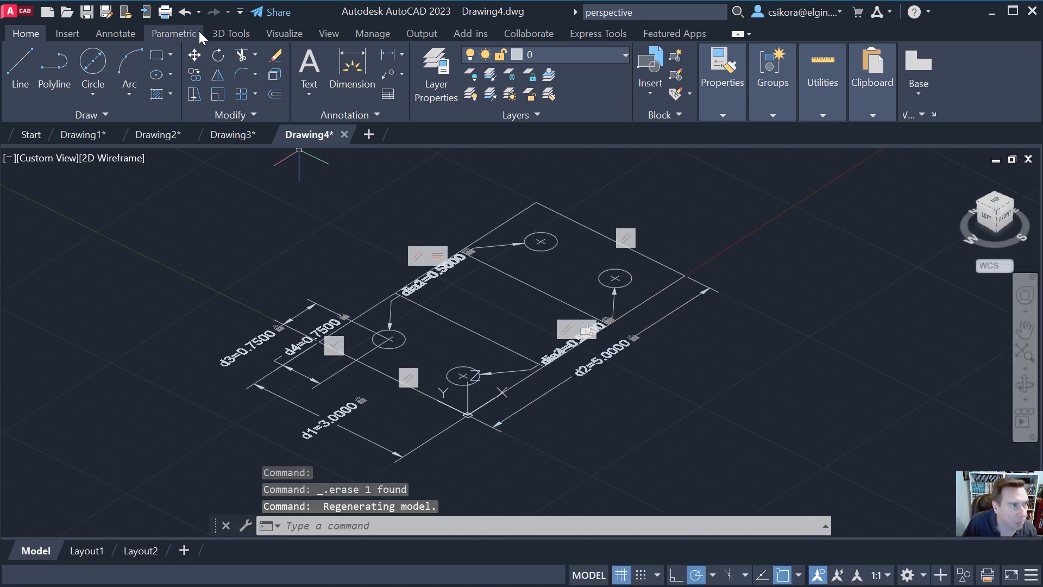
click(231, 33)
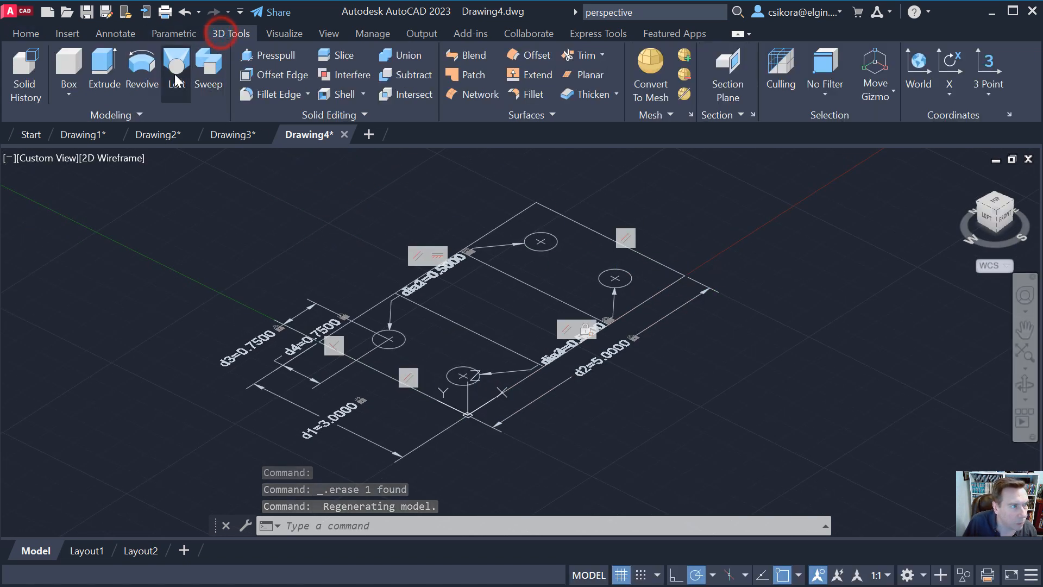
click(248, 65)
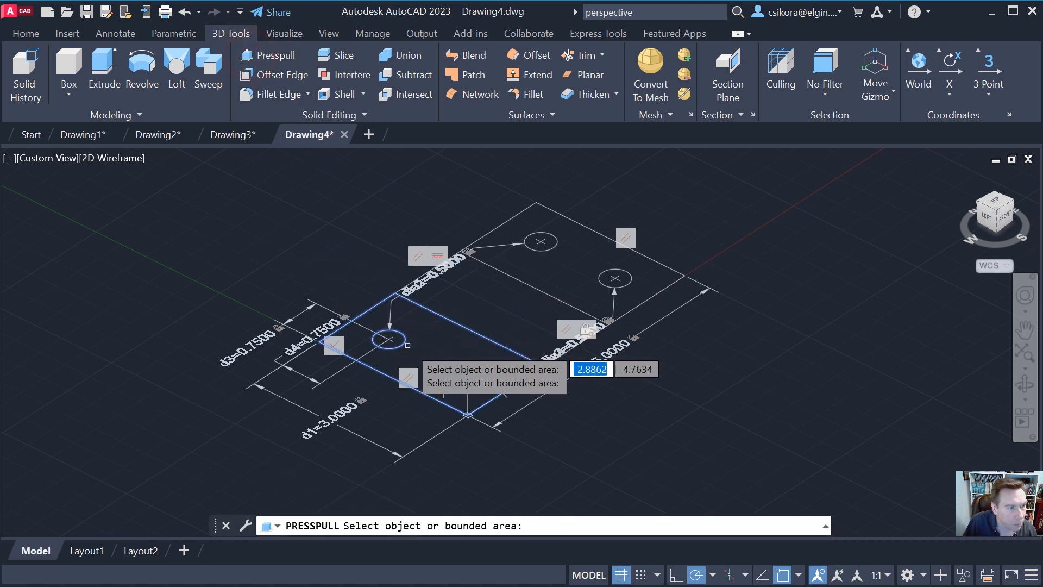
click(428, 354)
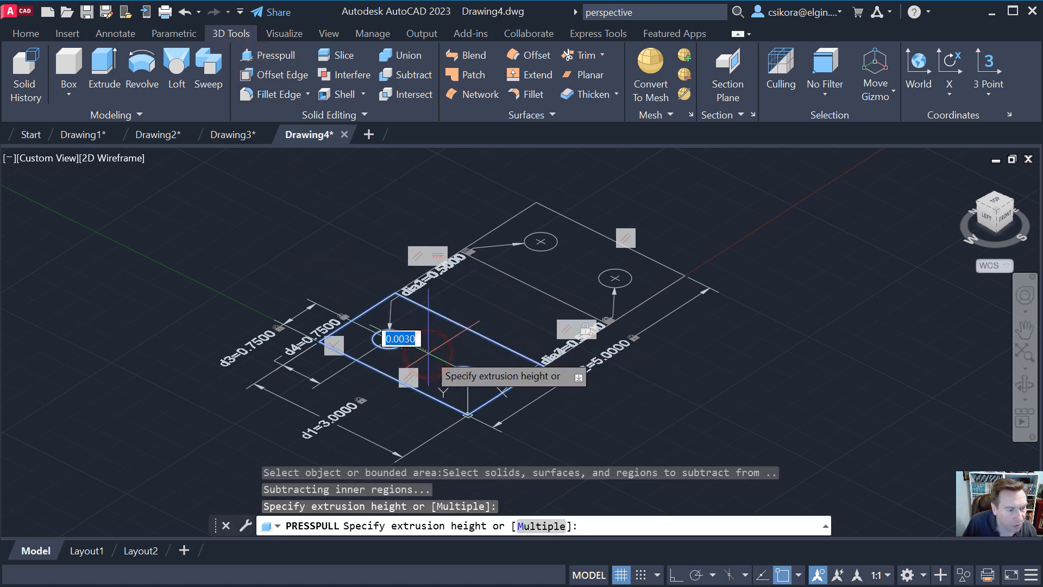
click(543, 526)
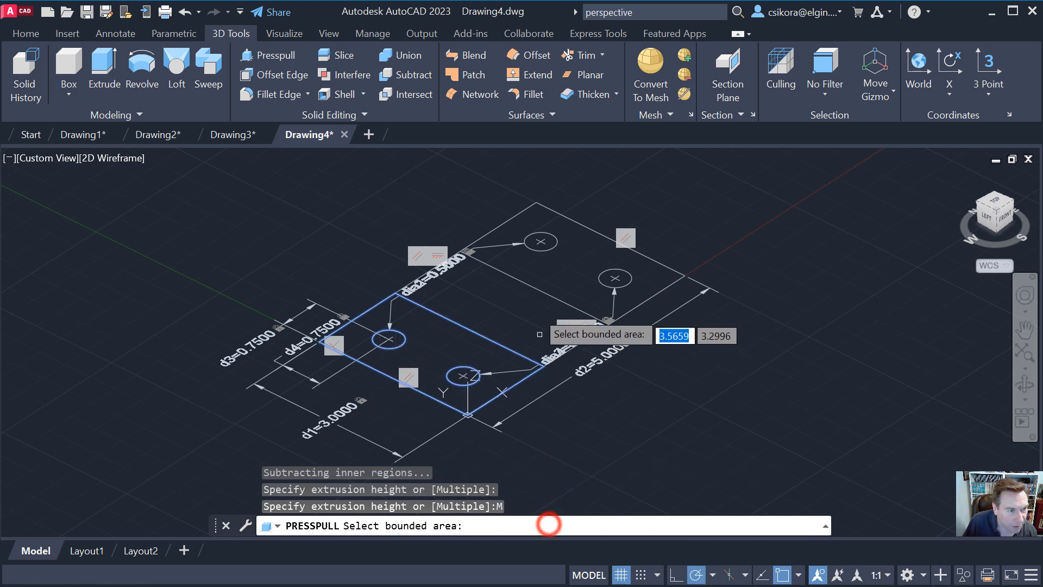
click(560, 264)
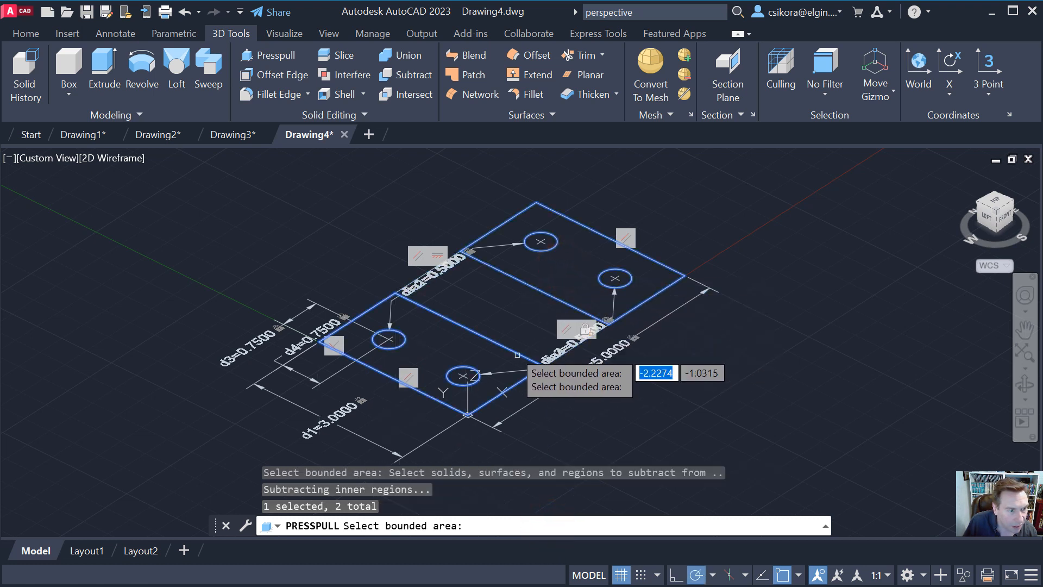
click(515, 315)
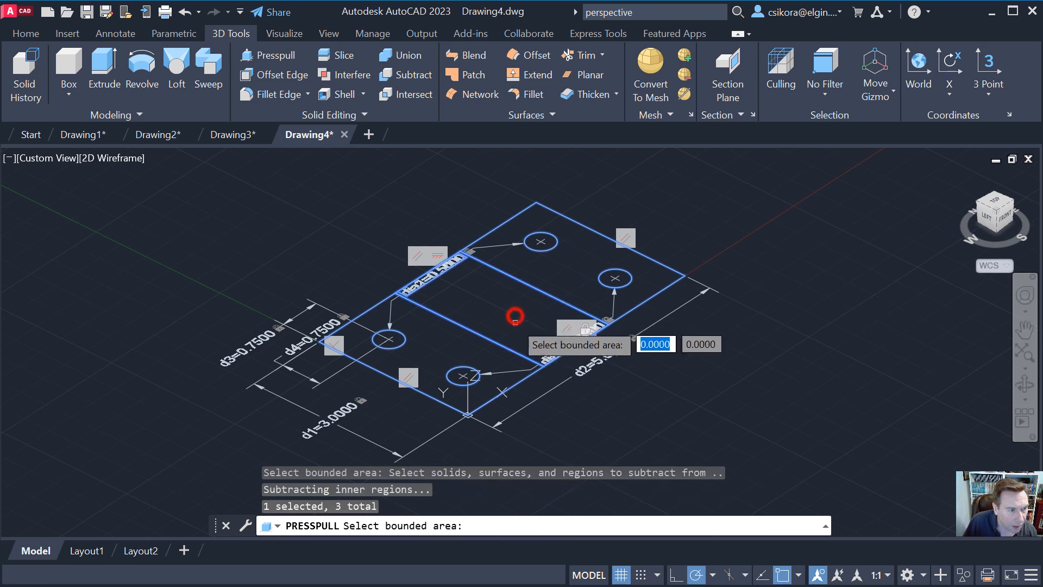
key(Return)
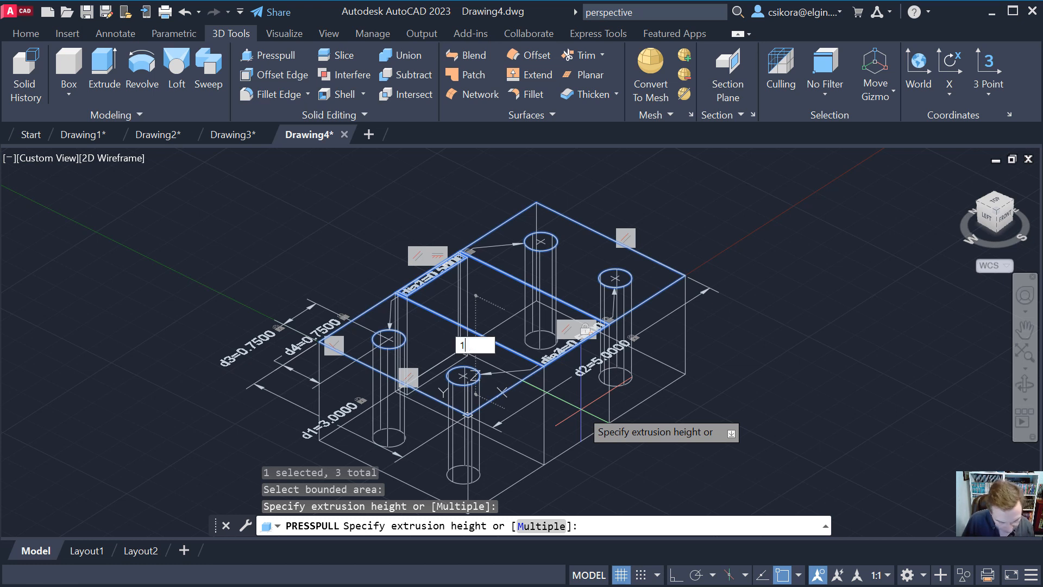
key(Return)
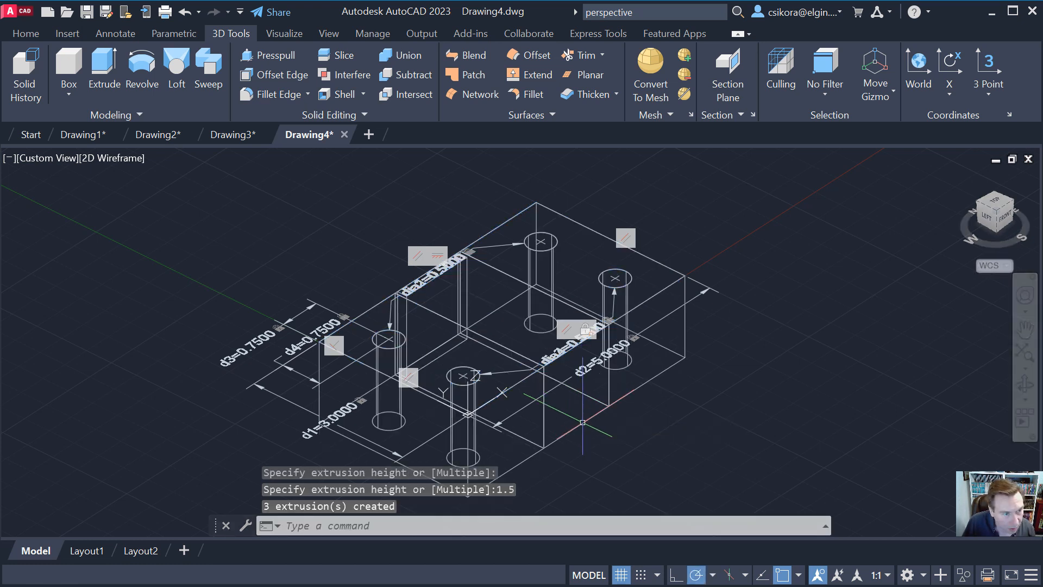
click(282, 56)
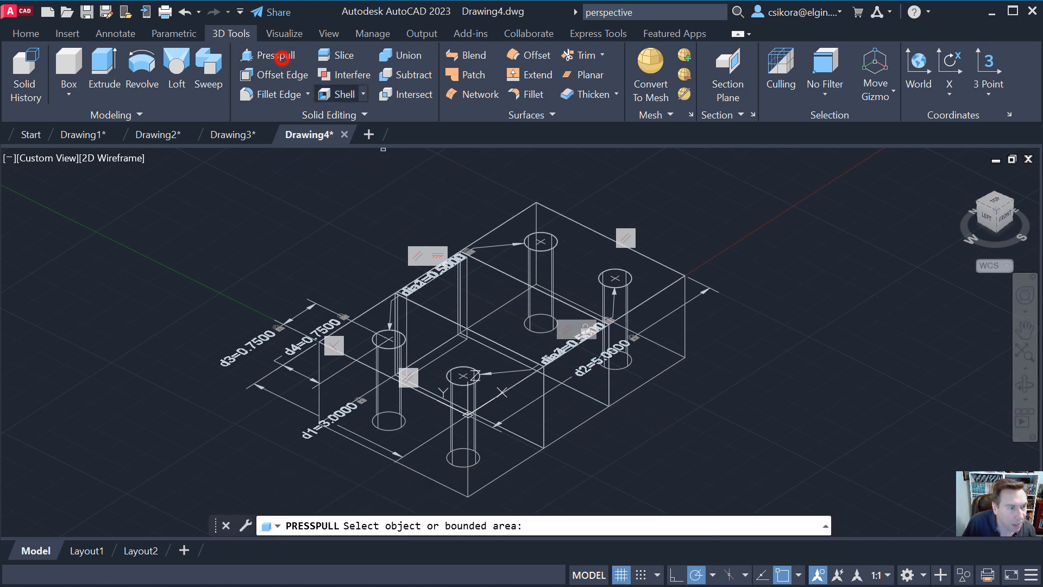
click(478, 300)
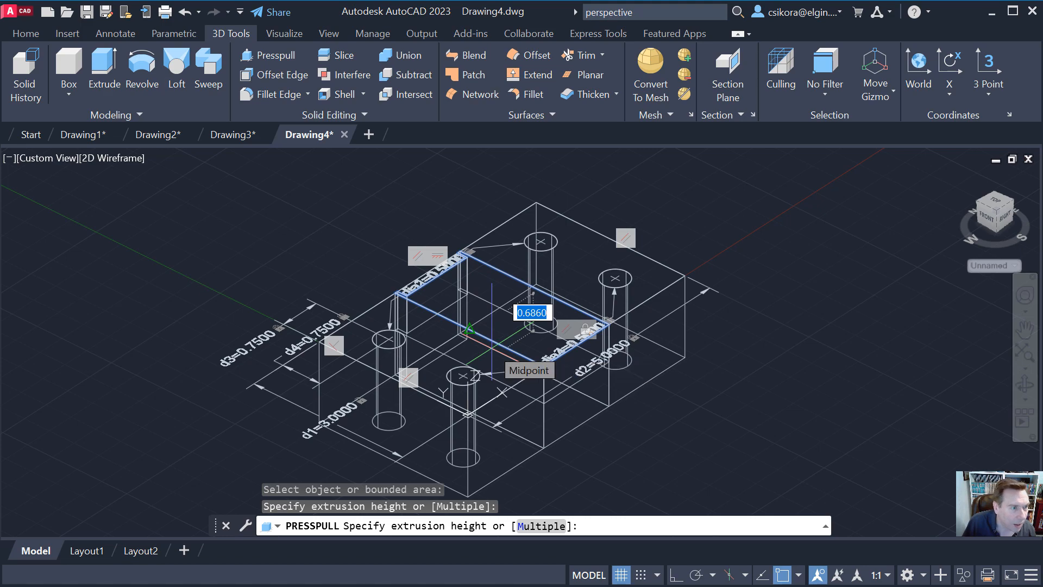
shift+middle_drag(501, 391, 451, 310)
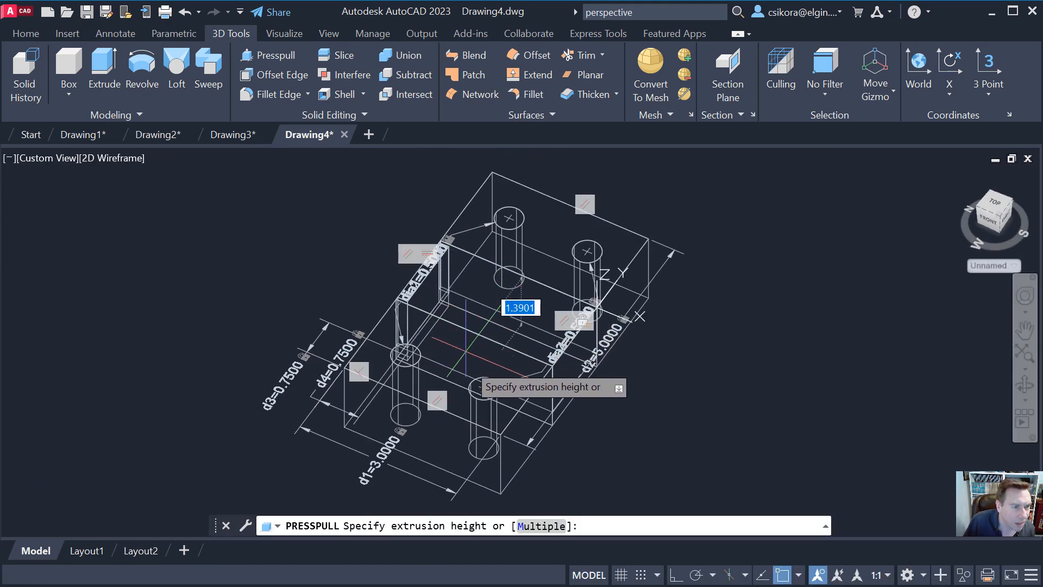
key(Escape)
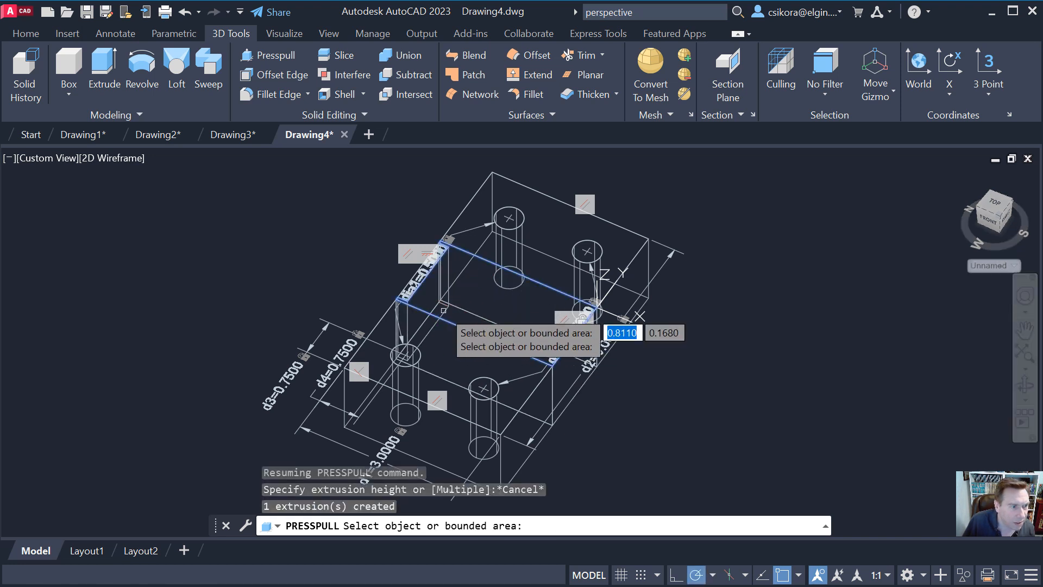
key(Return)
Try to hide all dimensional constraints in the drawing.
click(411, 289)
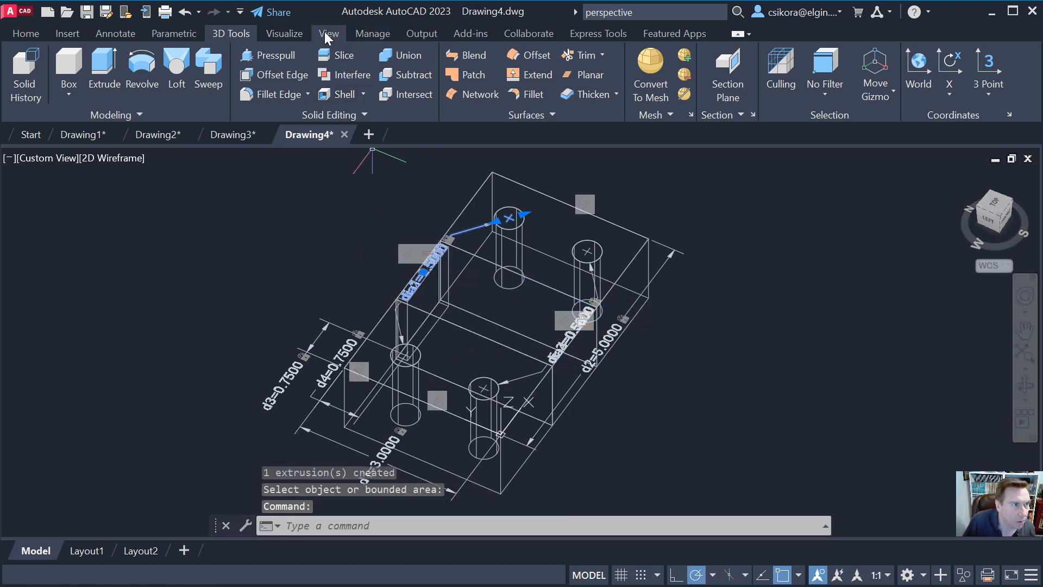
click(181, 31)
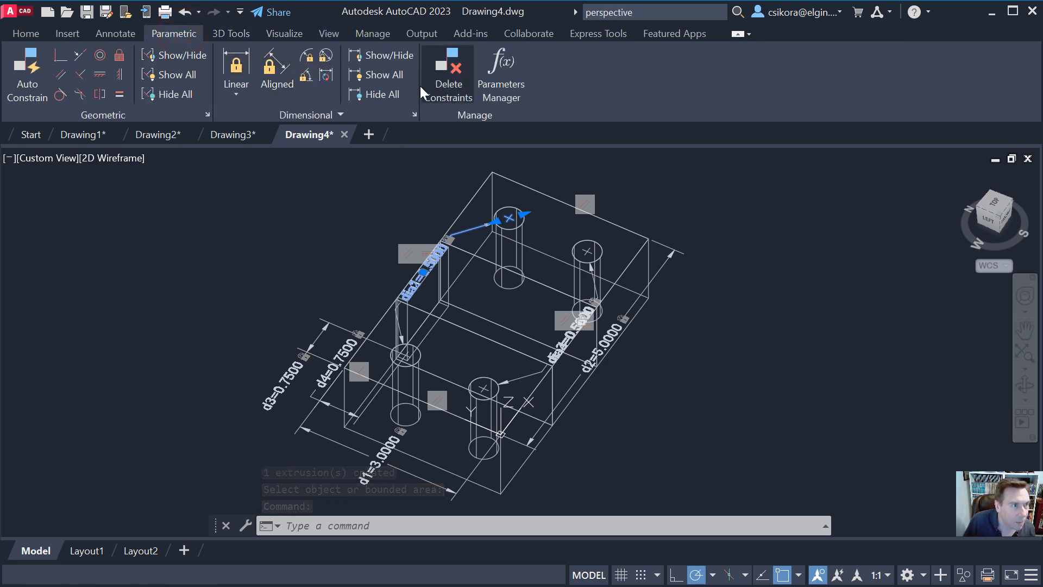
click(362, 94)
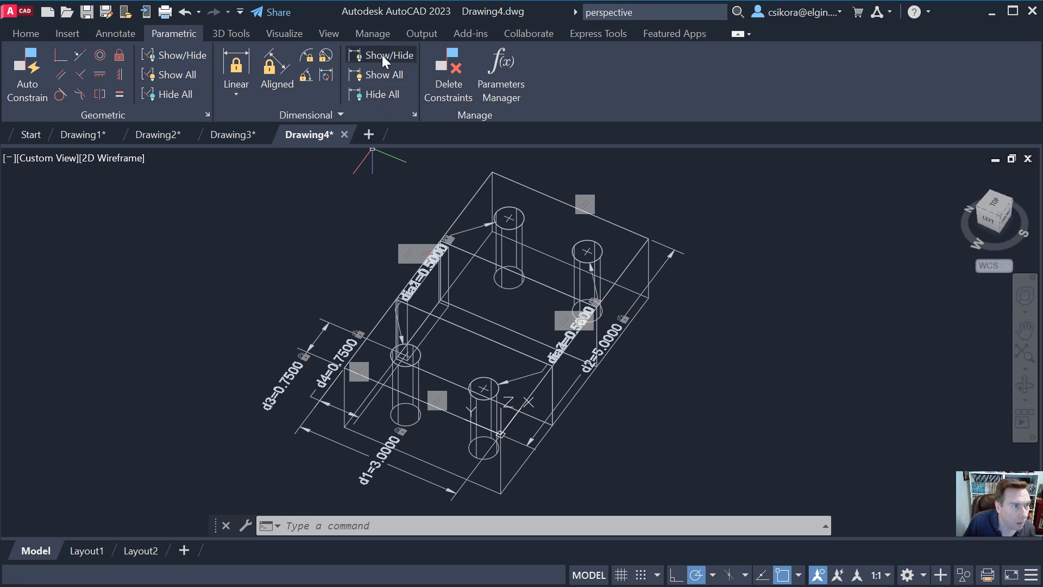
click(376, 93)
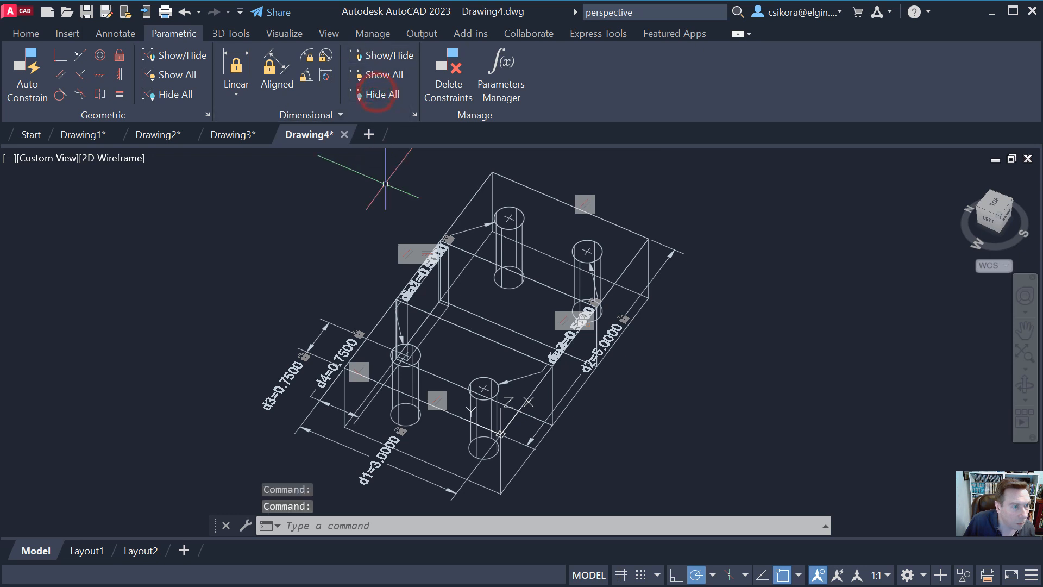
key(Escape)
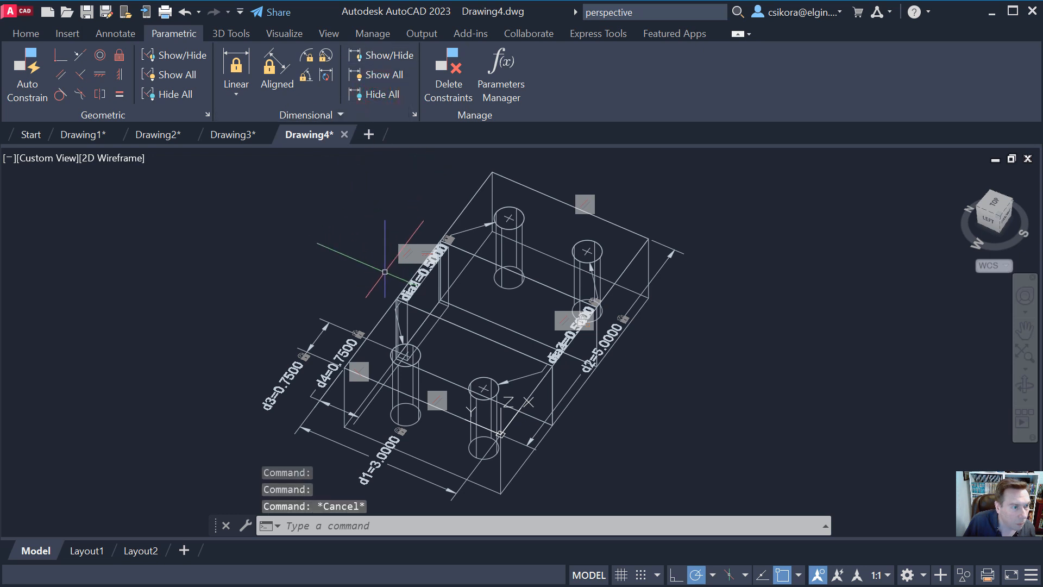
Move the dia2 and dia1 diameter dimensions off the block into the empty space beside its slot.
click(415, 283)
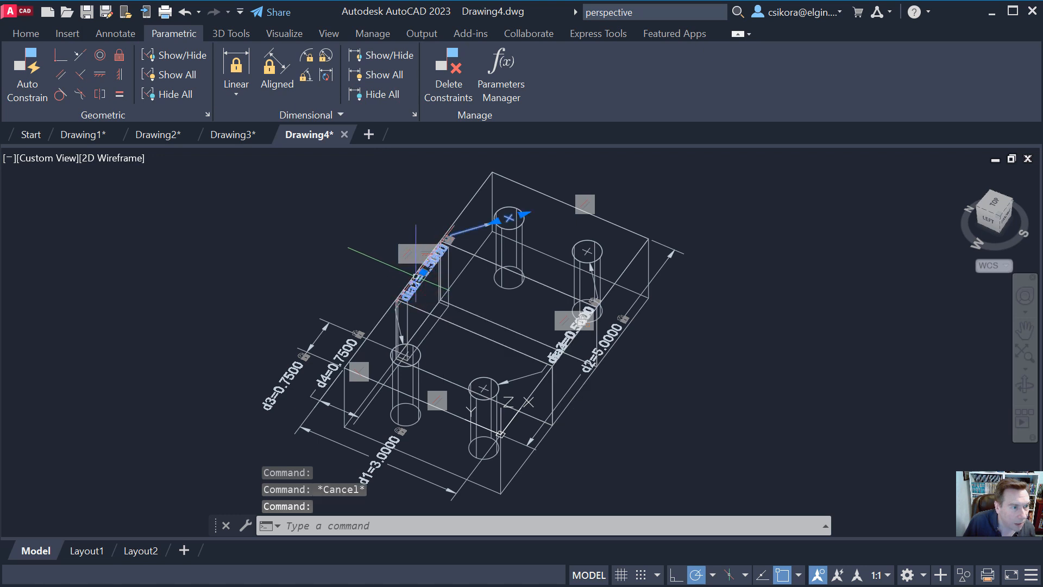
click(423, 272)
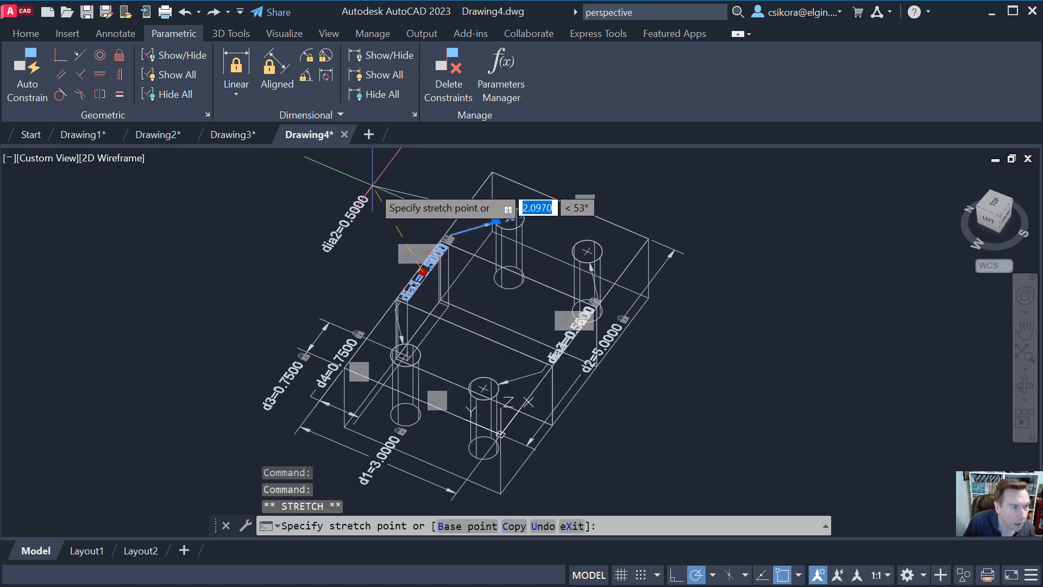
click(366, 200)
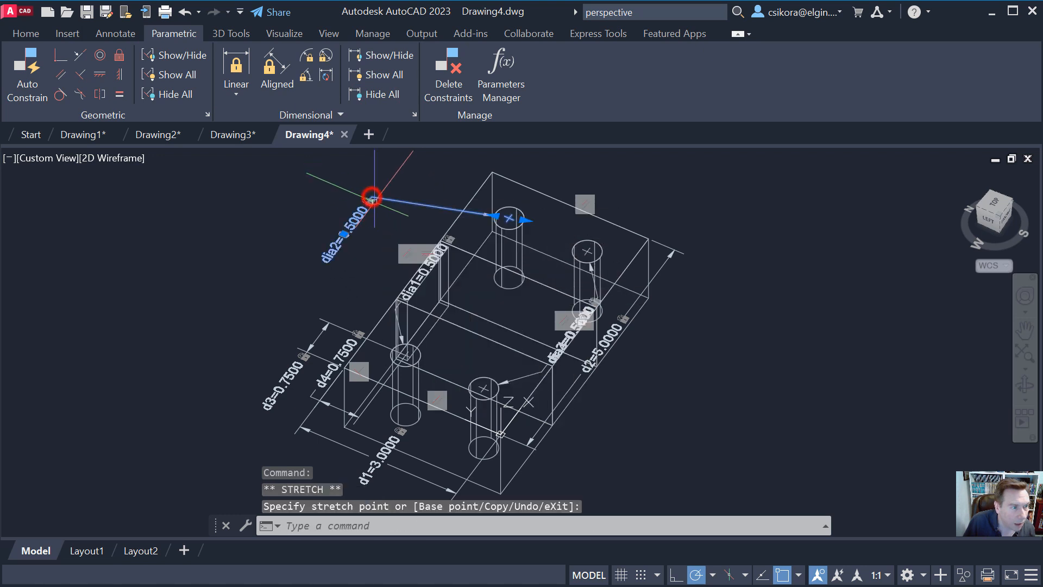
click(423, 281)
click(423, 273)
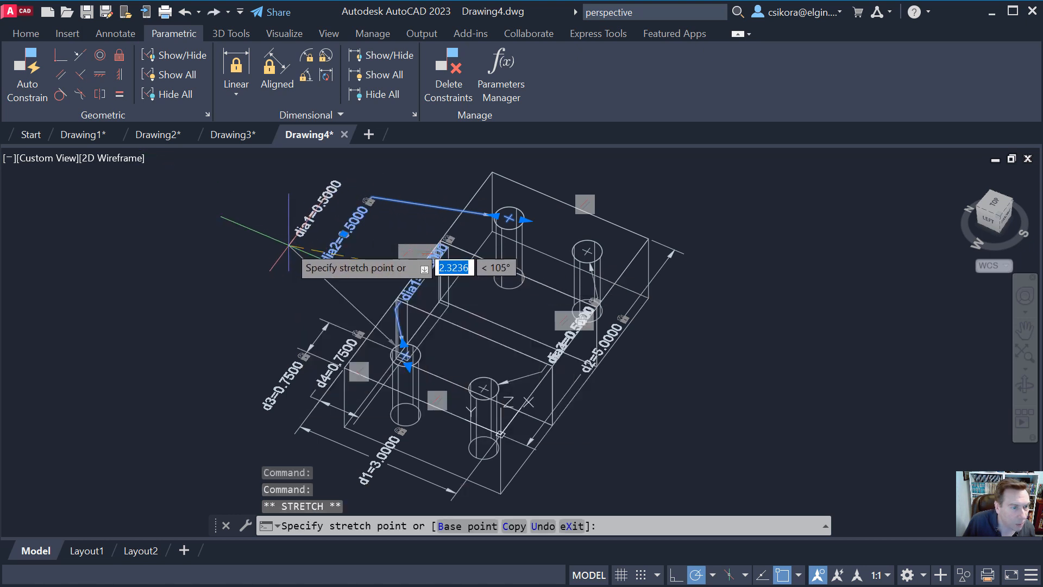
click(289, 247)
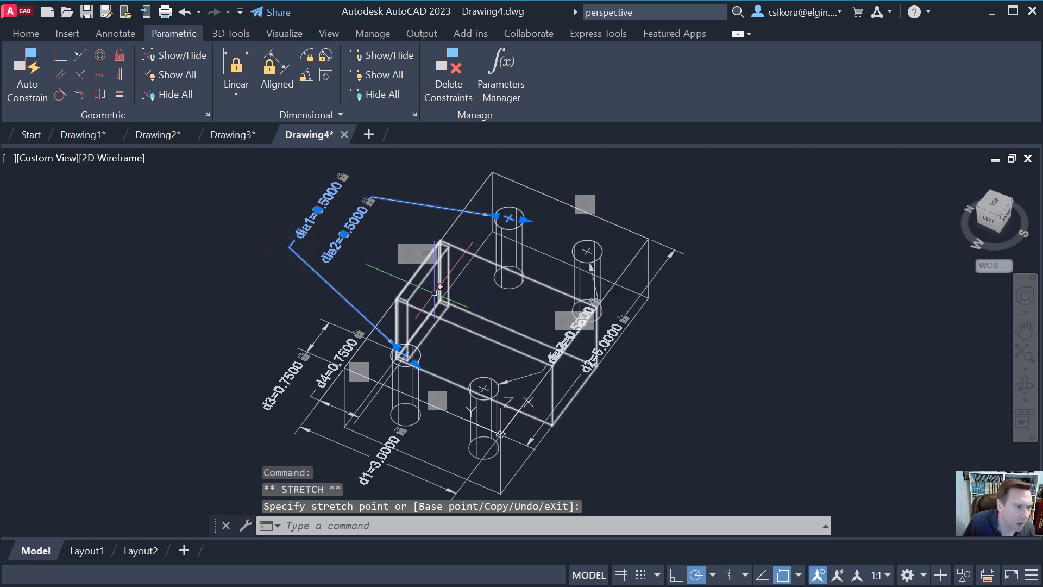
Delete the middle slot solid together with the two selected diameter dimensions.
scroll(416, 301, up, 5)
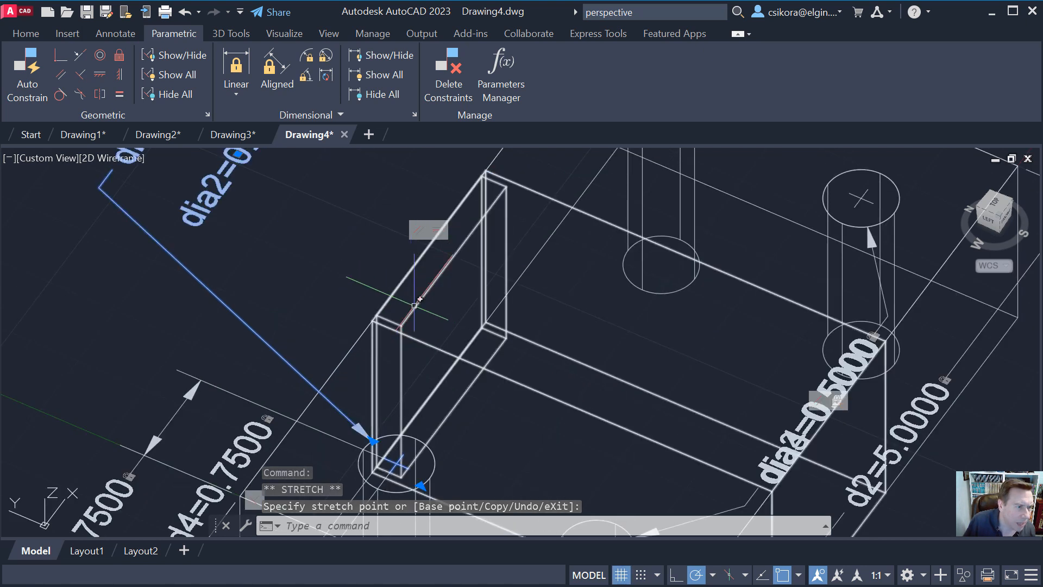
click(417, 306)
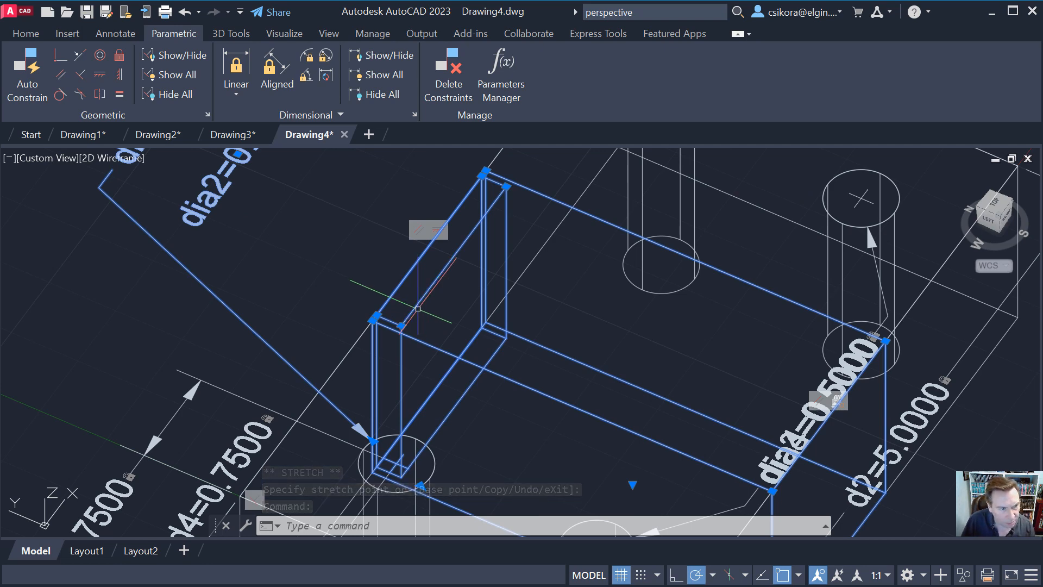
key(Delete)
scroll(606, 354, up, 2)
scroll(605, 354, down, 6)
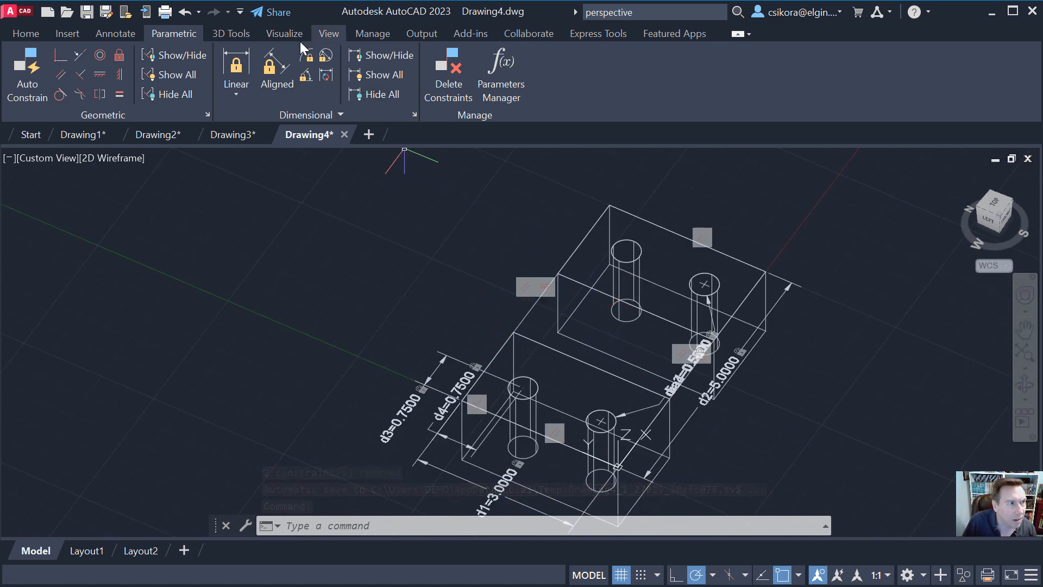
Switch the model's visual style to Shades of Gray.
click(330, 34)
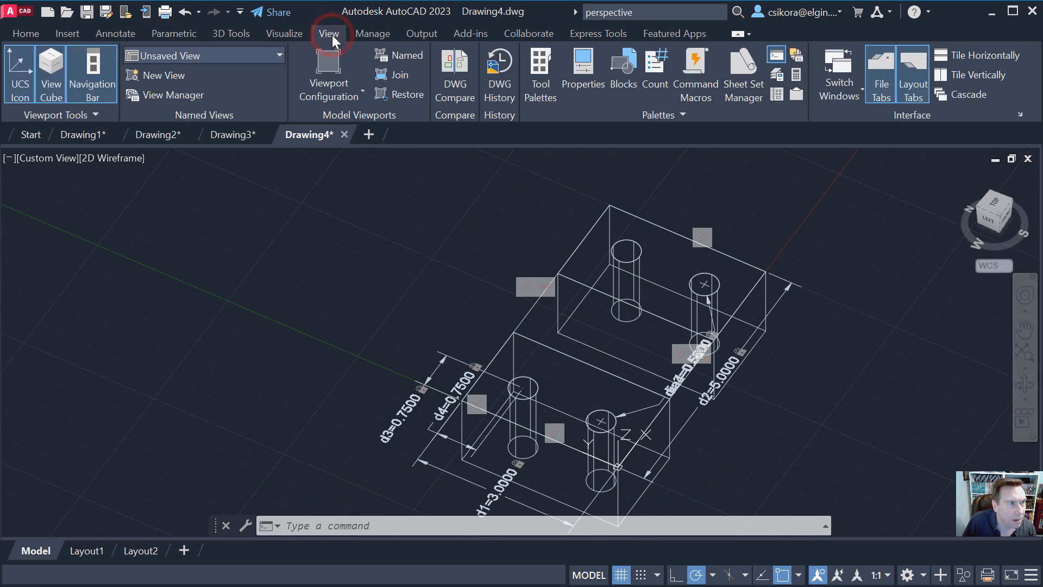
click(292, 36)
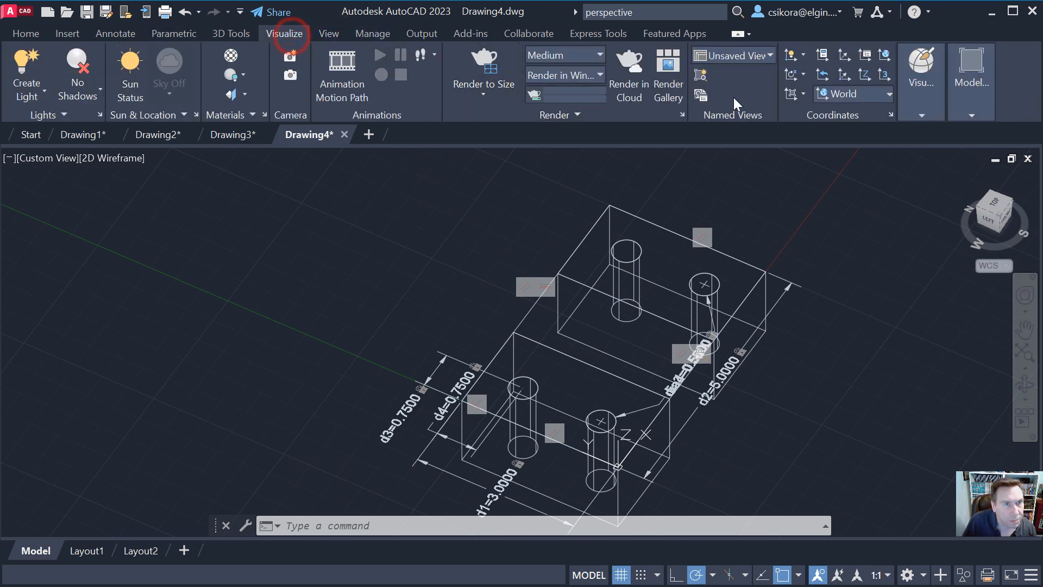
click(913, 107)
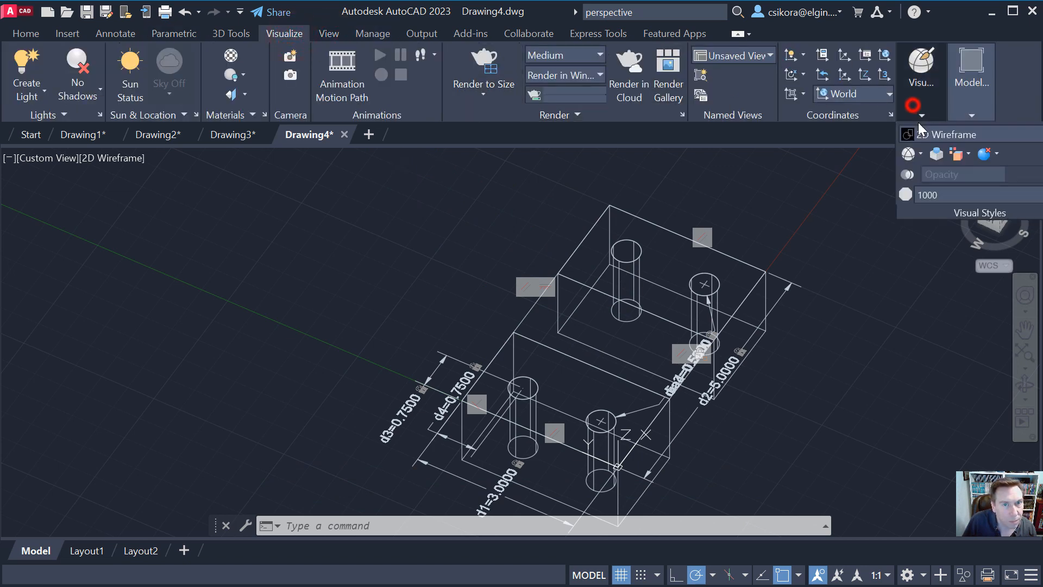
click(955, 136)
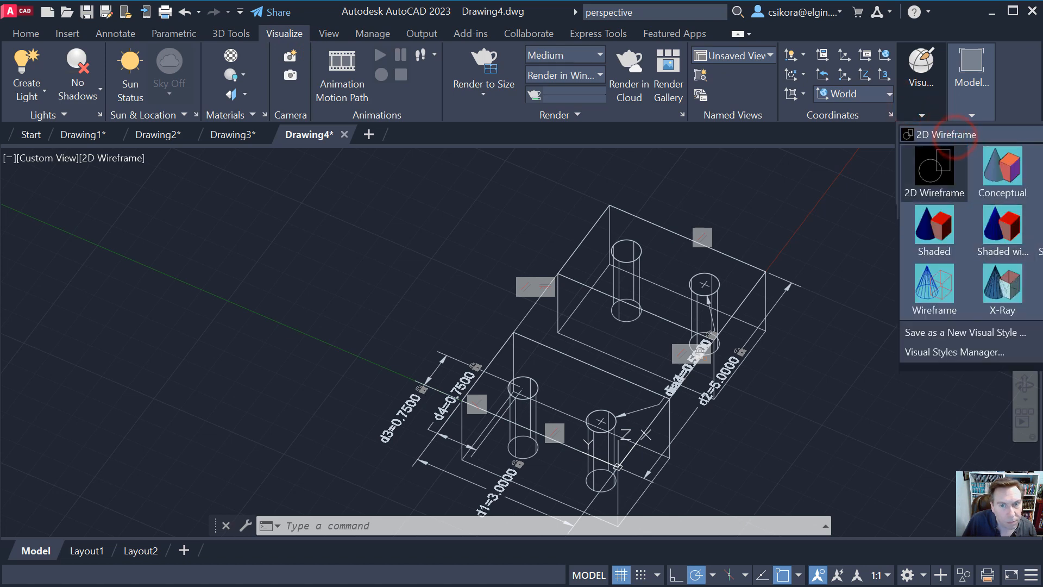
click(1041, 234)
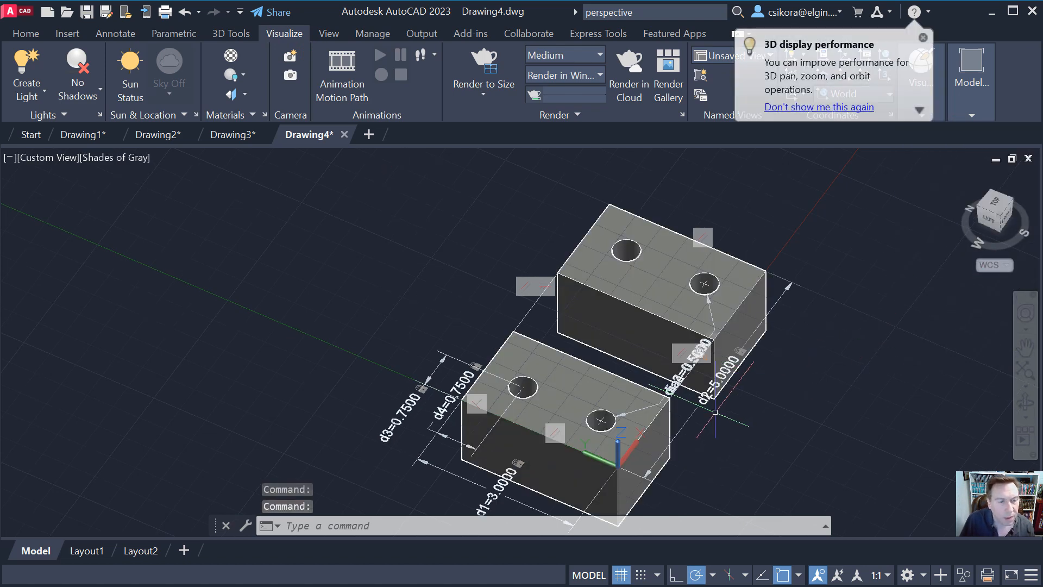
middle_drag(752, 421, 733, 396)
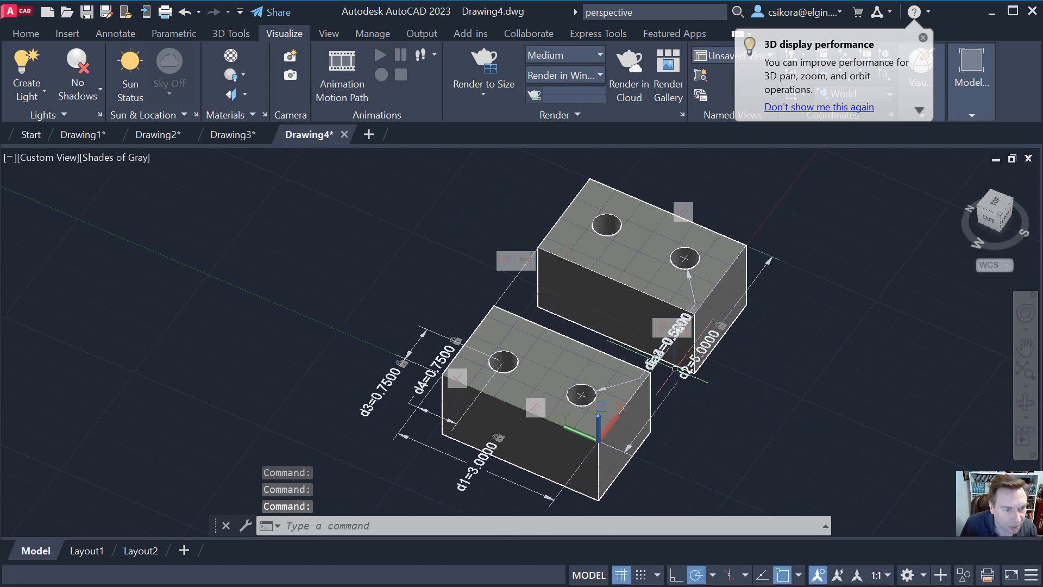
Move the dia4 and dia3 diameter dimensions off the block into the empty space beyond the 5.0000 side.
click(672, 352)
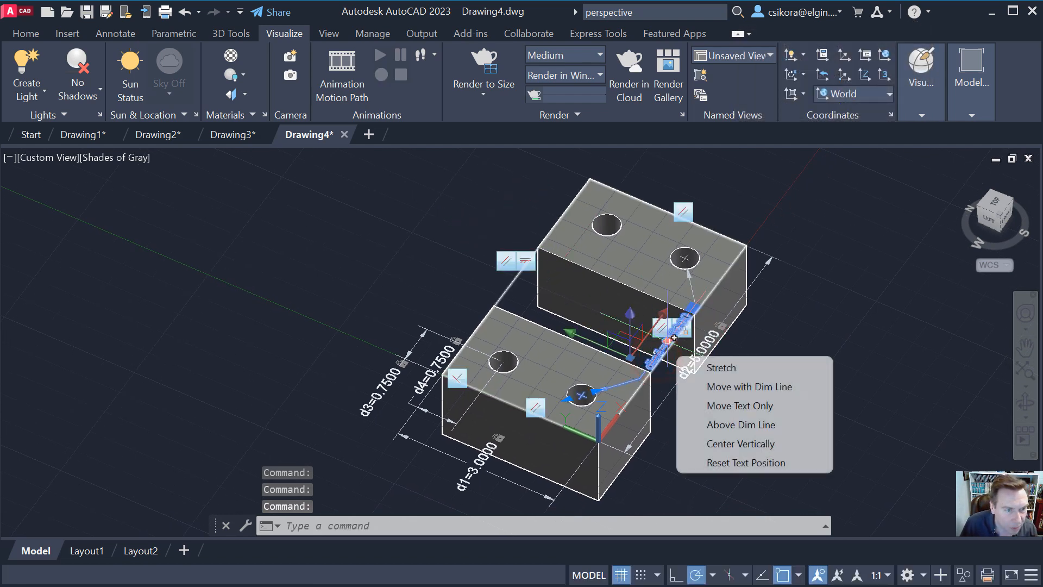
click(673, 338)
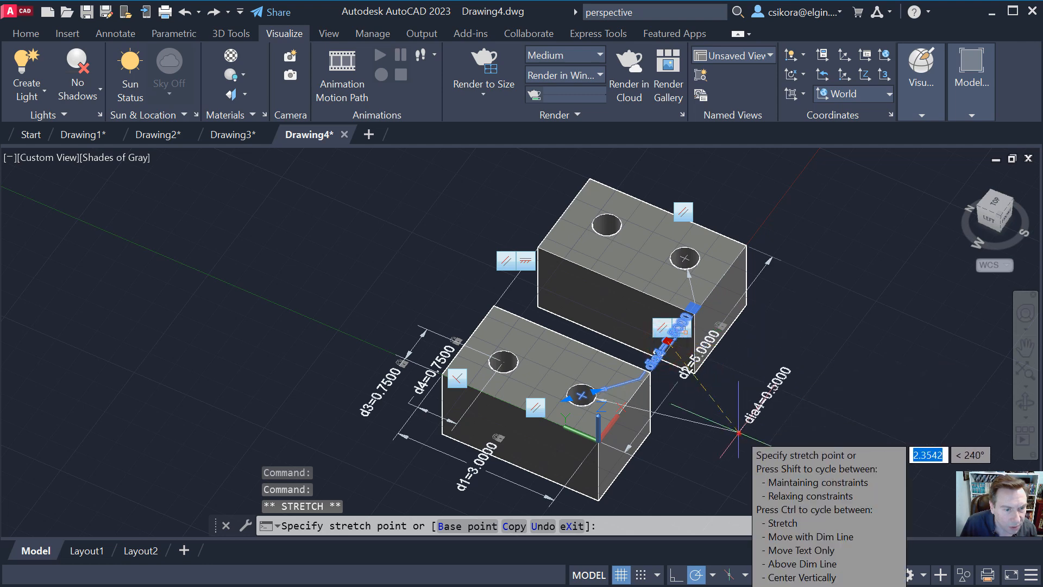
click(739, 429)
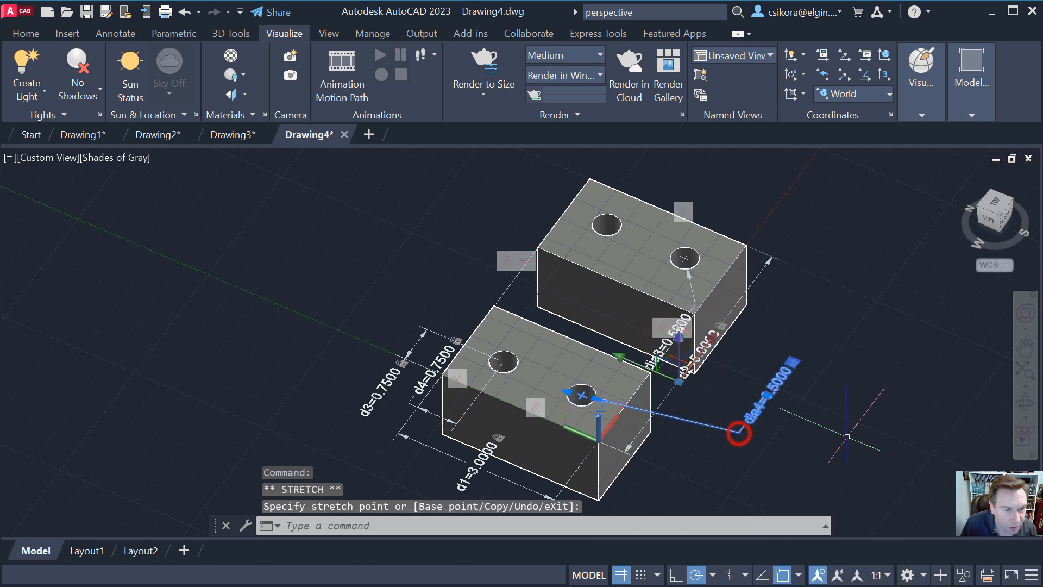
click(671, 343)
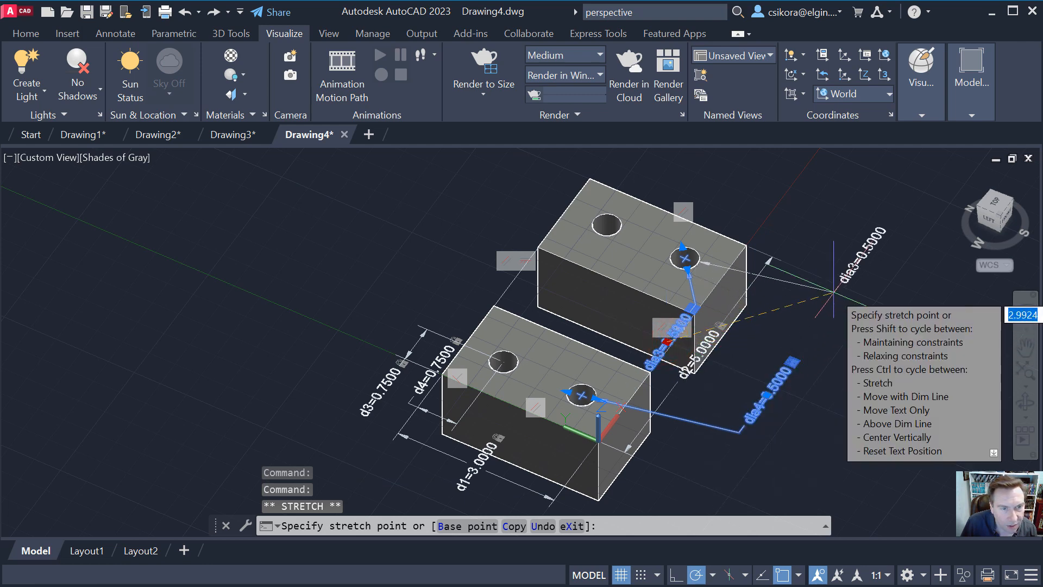
click(854, 280)
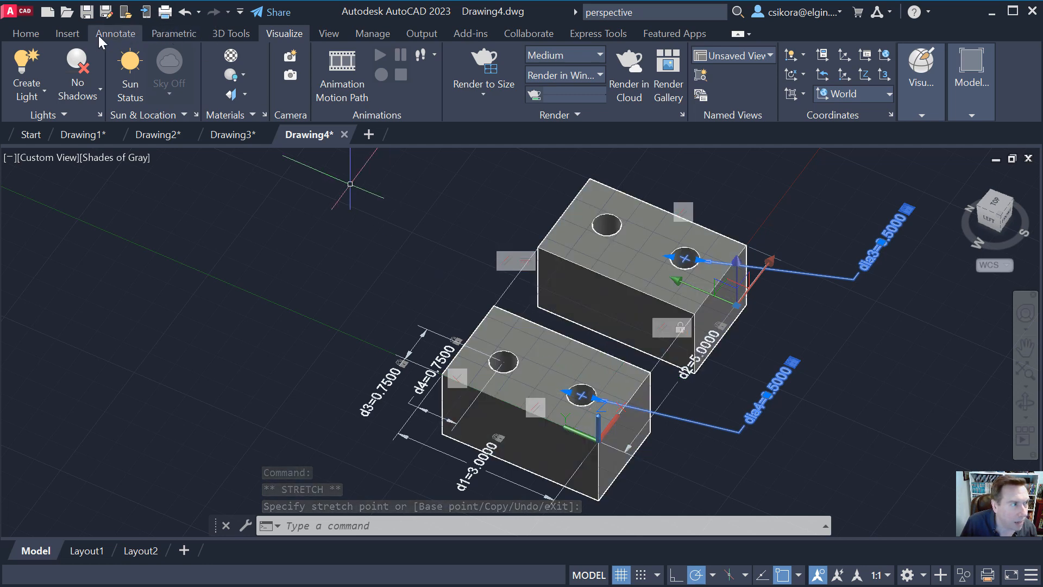
Presspull the middle slot area between the two outer blocks 1.5 downward to fill the gap.
click(246, 36)
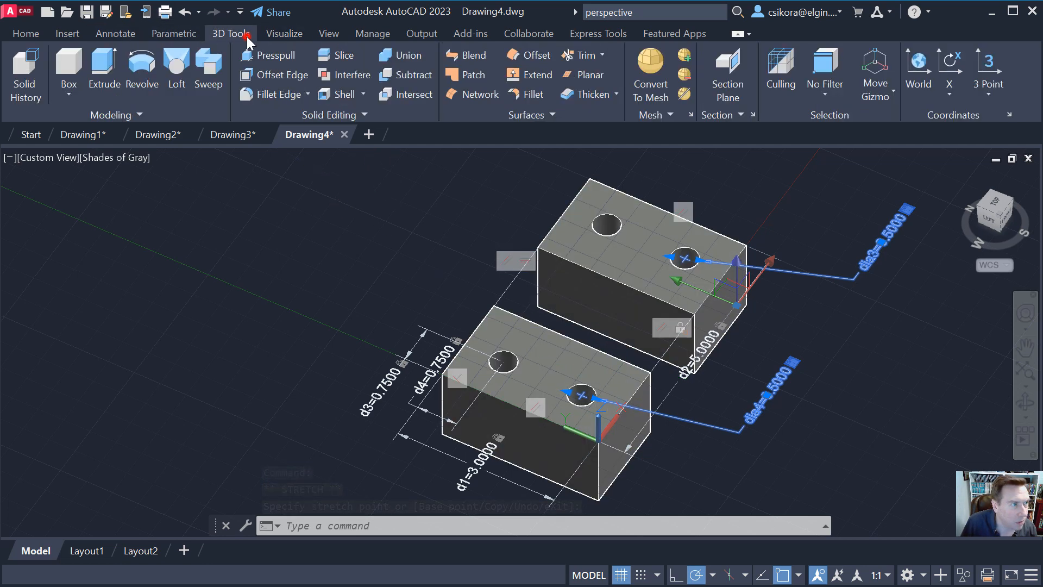
click(271, 55)
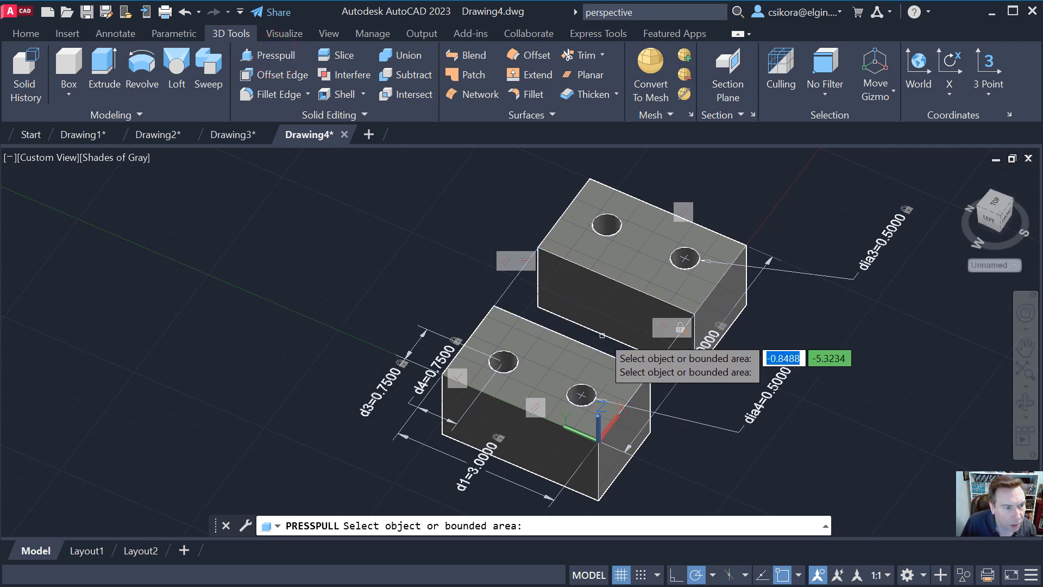
click(606, 350)
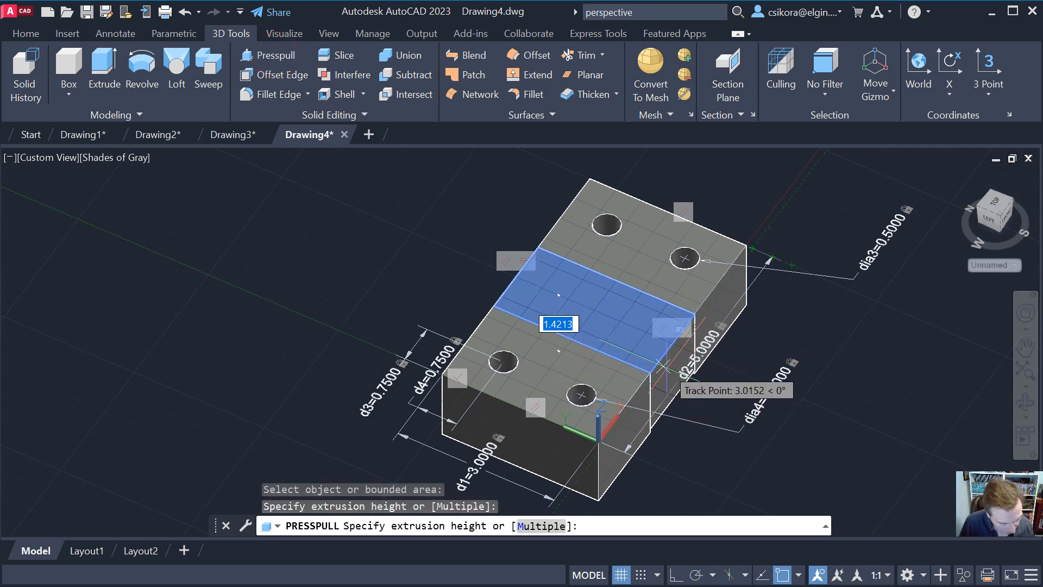
text(1.5)
key(Return)
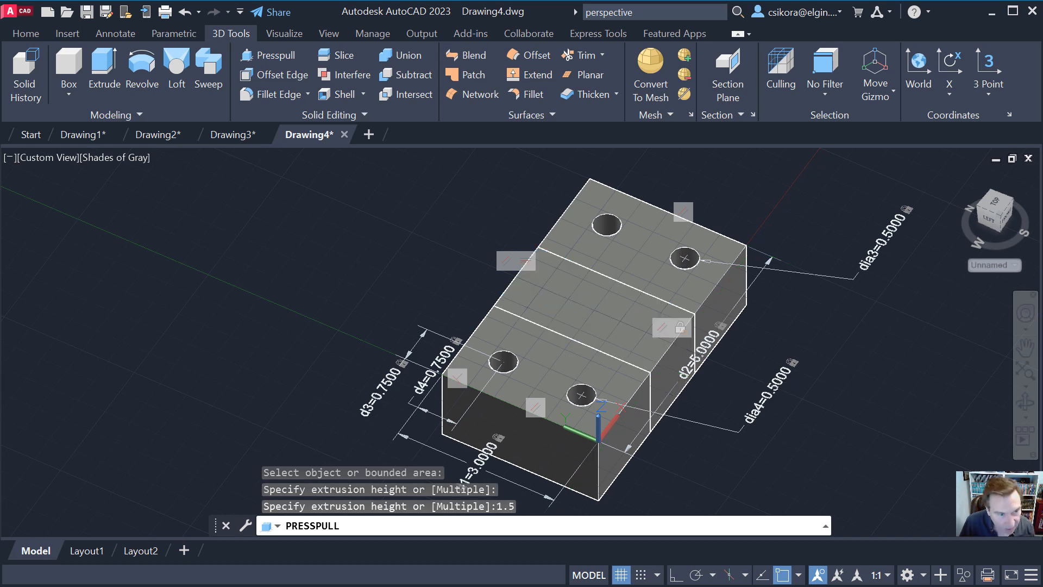
Presspull the top of the middle section 1 downward to cut the slot.
click(268, 59)
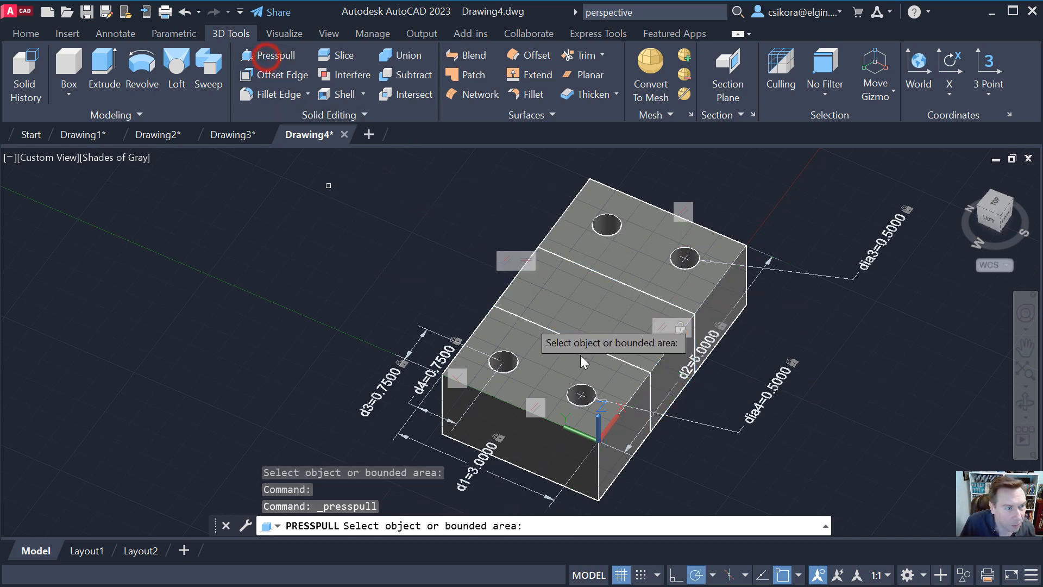
click(585, 294)
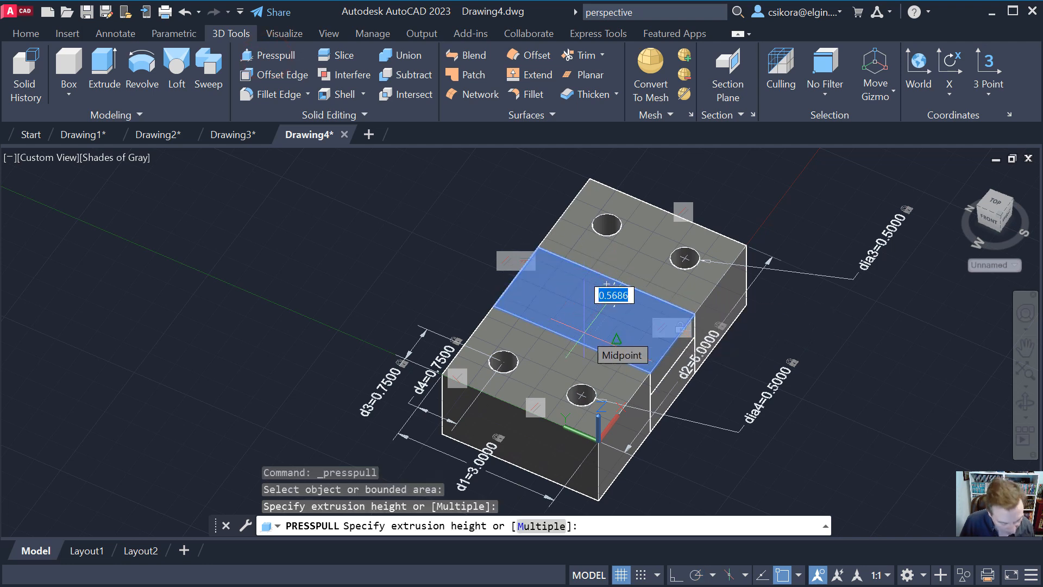
text(1)
key(Return)
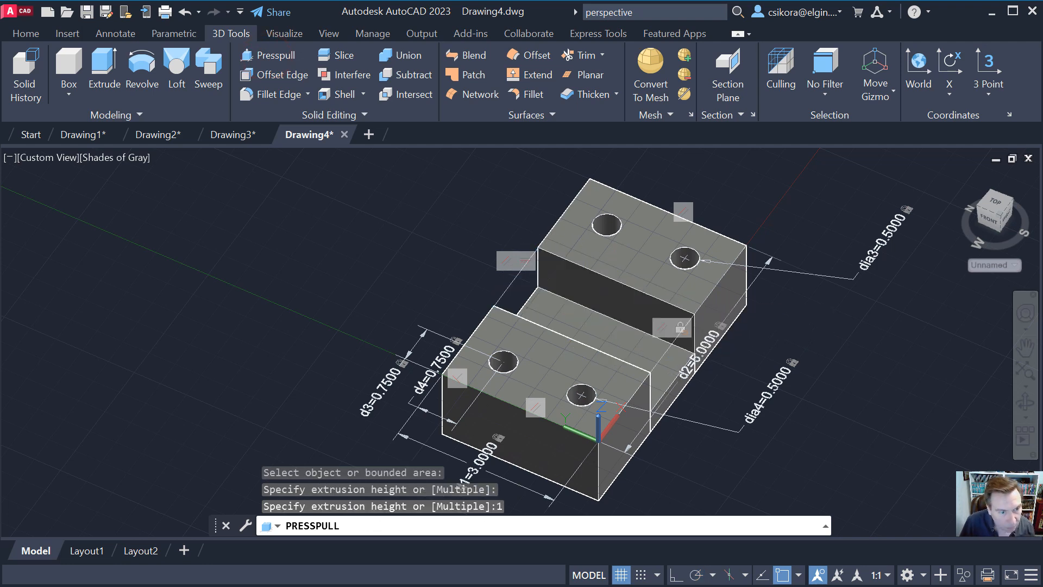
Union the two outer blocks and the lowered middle section into a single solid.
shift+middle_drag(728, 448, 676, 419)
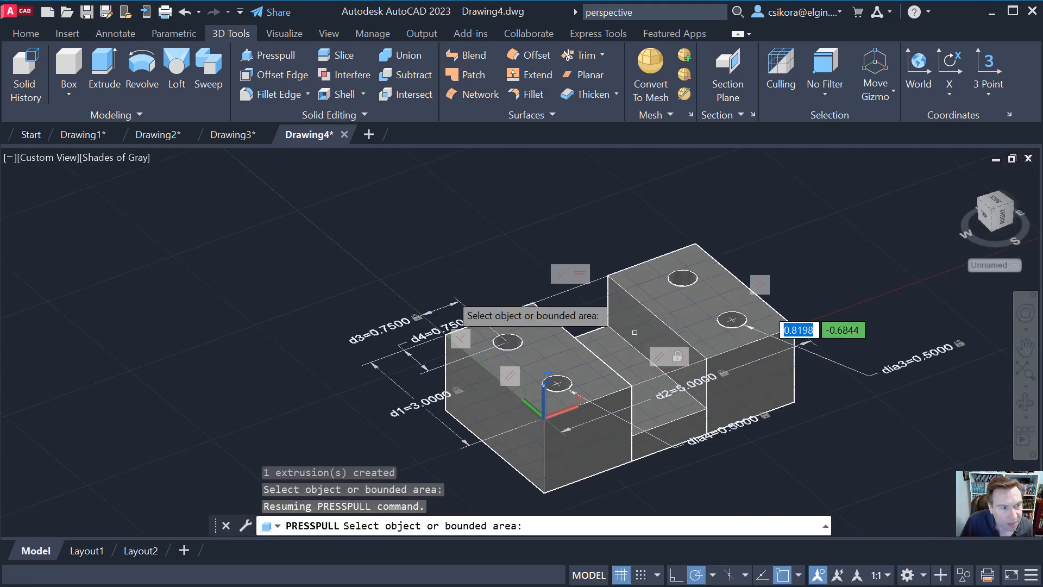
click(403, 56)
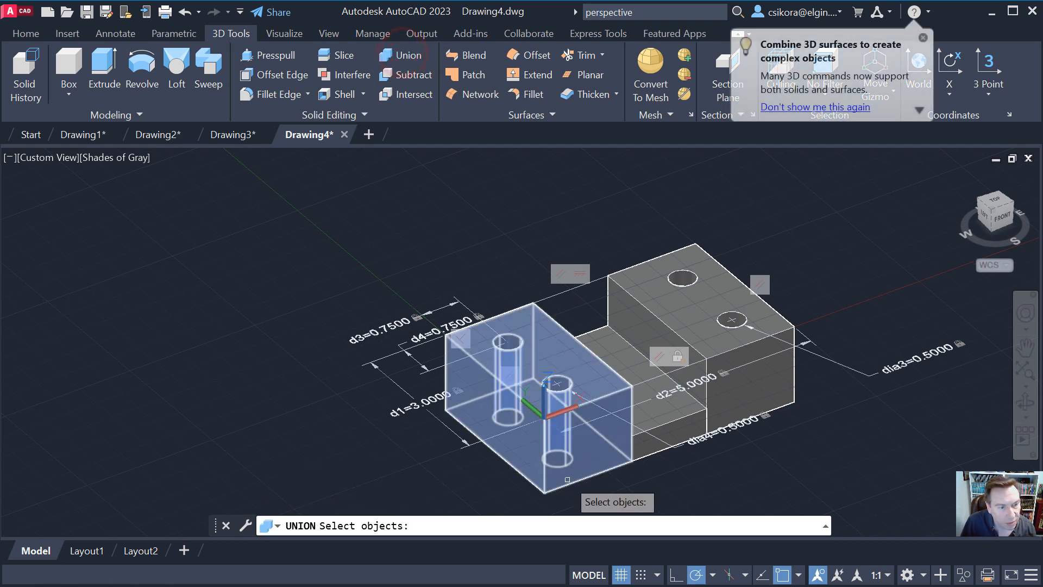
click(580, 441)
click(652, 441)
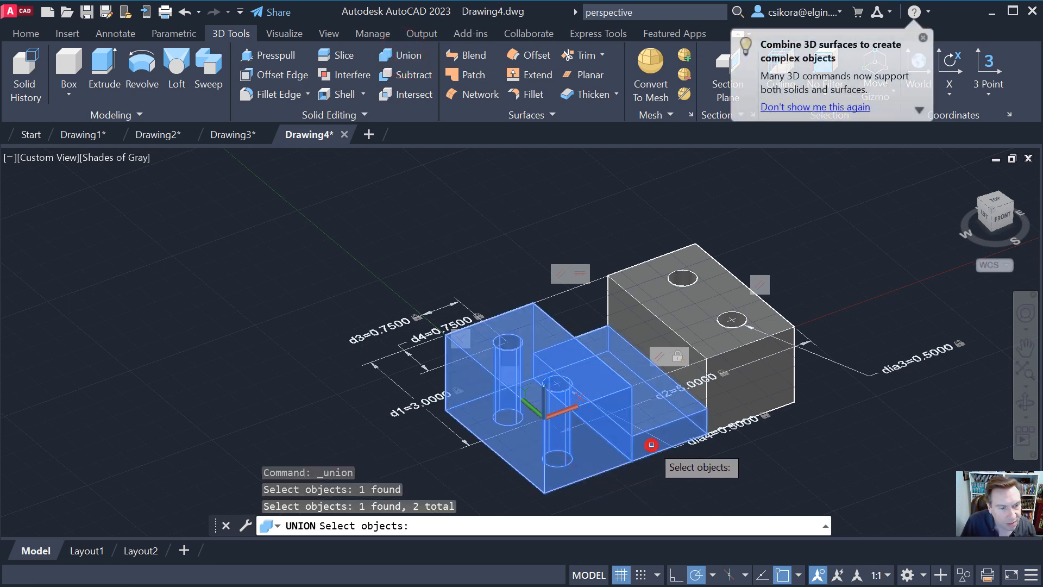
click(752, 396)
key(Return)
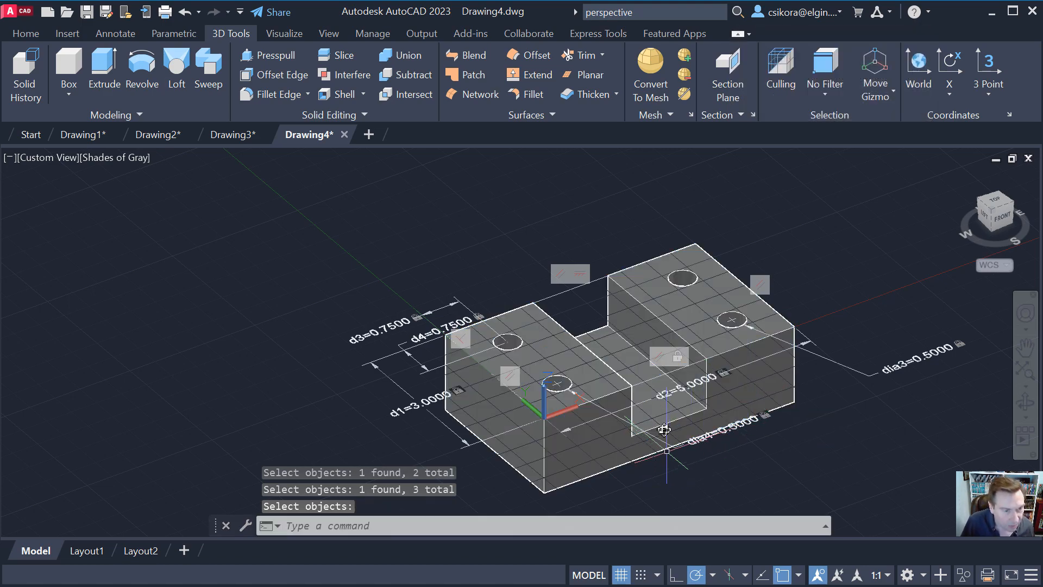
Fillet the four vertical outer corner edges of the block with a radius of .75.
mouse_move(671, 457)
shift+middle_down()
mouse_move(505, 456)
mouse_move(679, 449)
shift+middle_up()
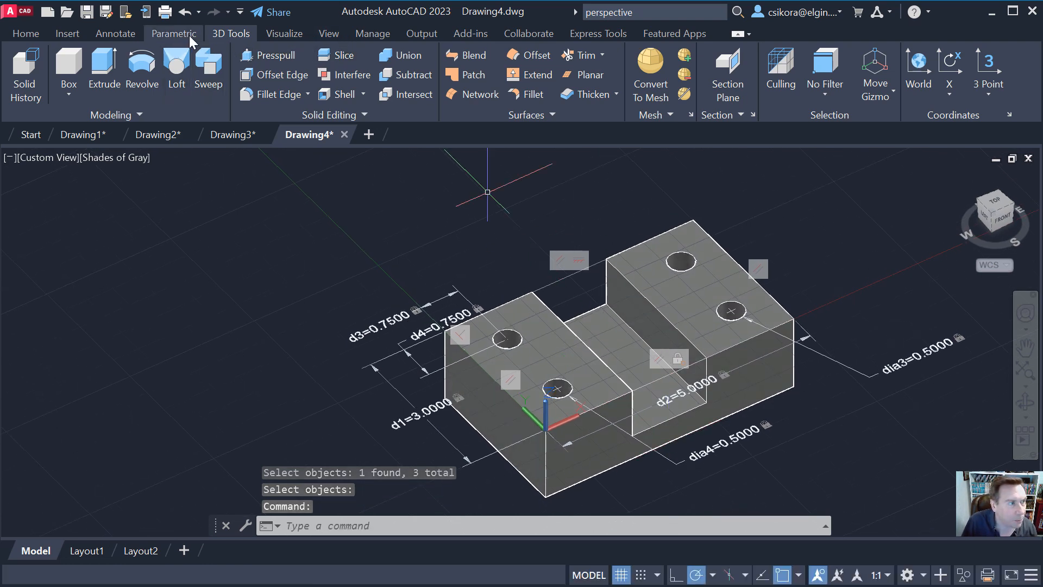
click(274, 95)
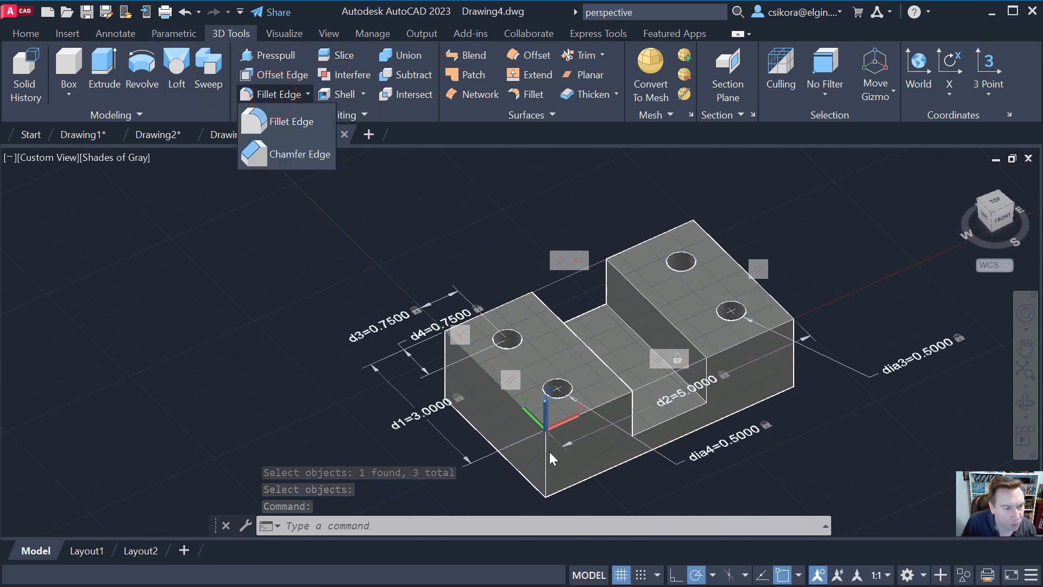
click(277, 121)
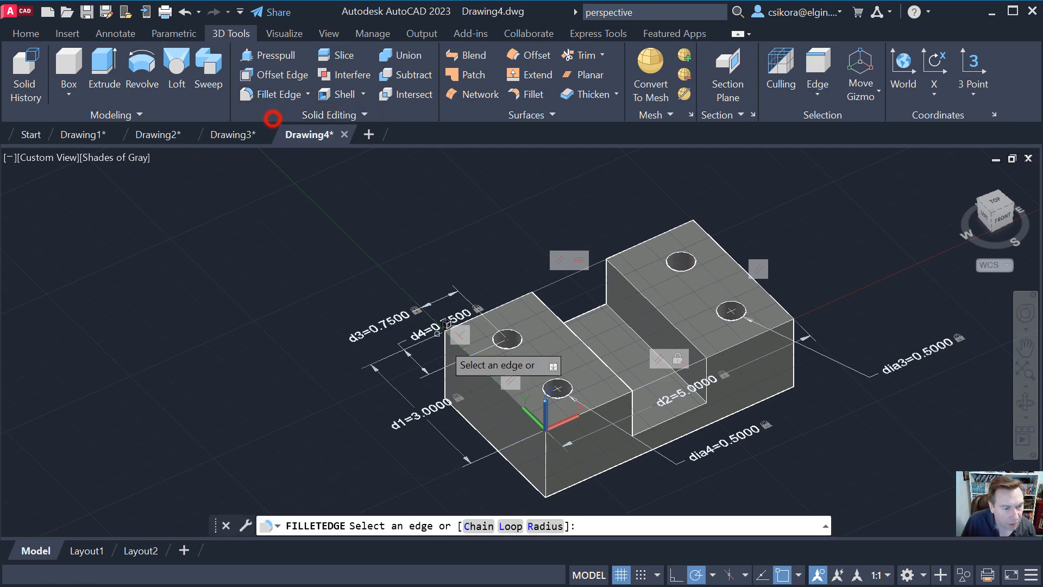
click(545, 526)
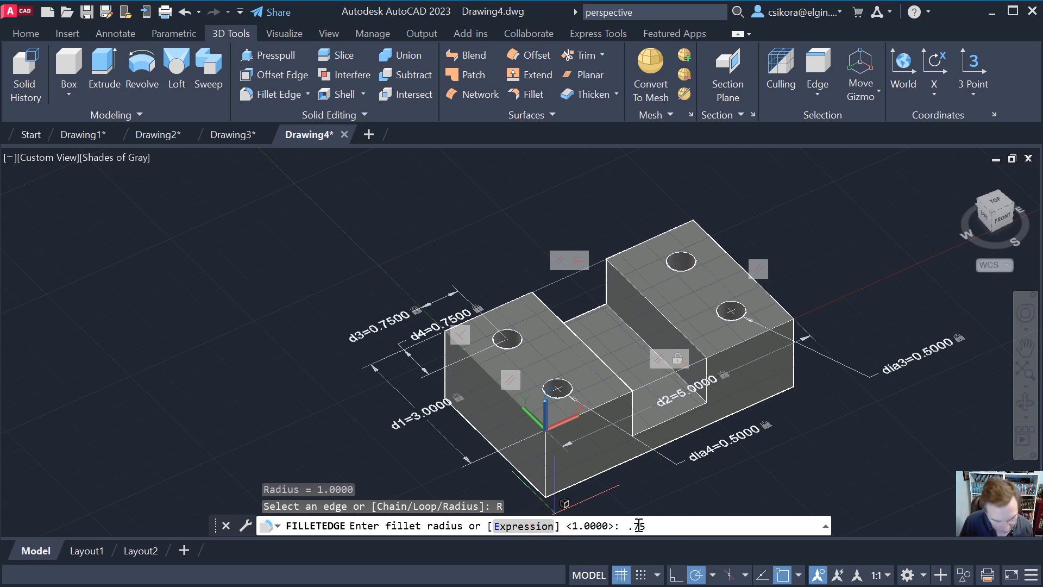
text(.75)
key(Return)
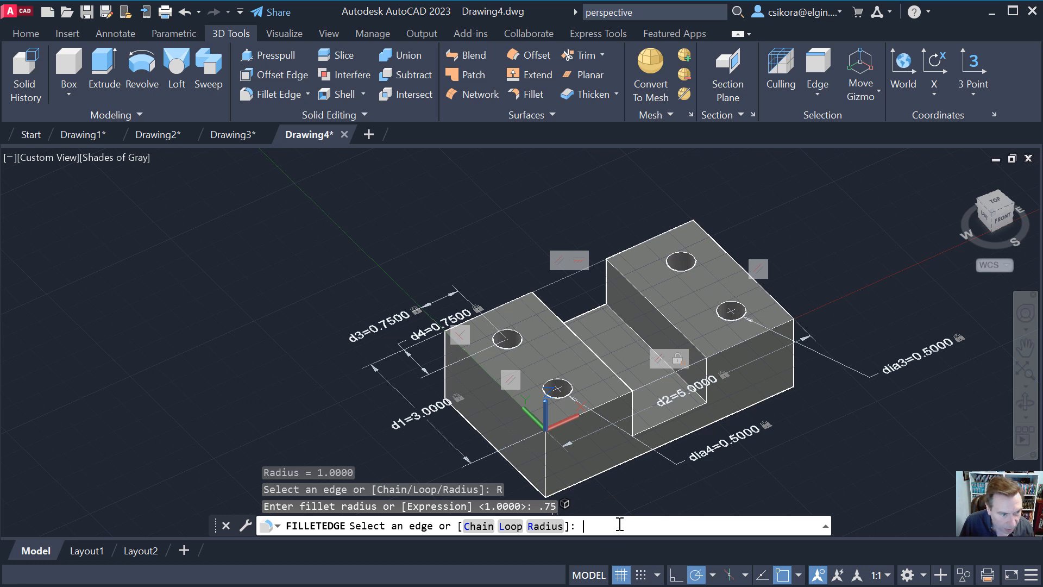
click(543, 463)
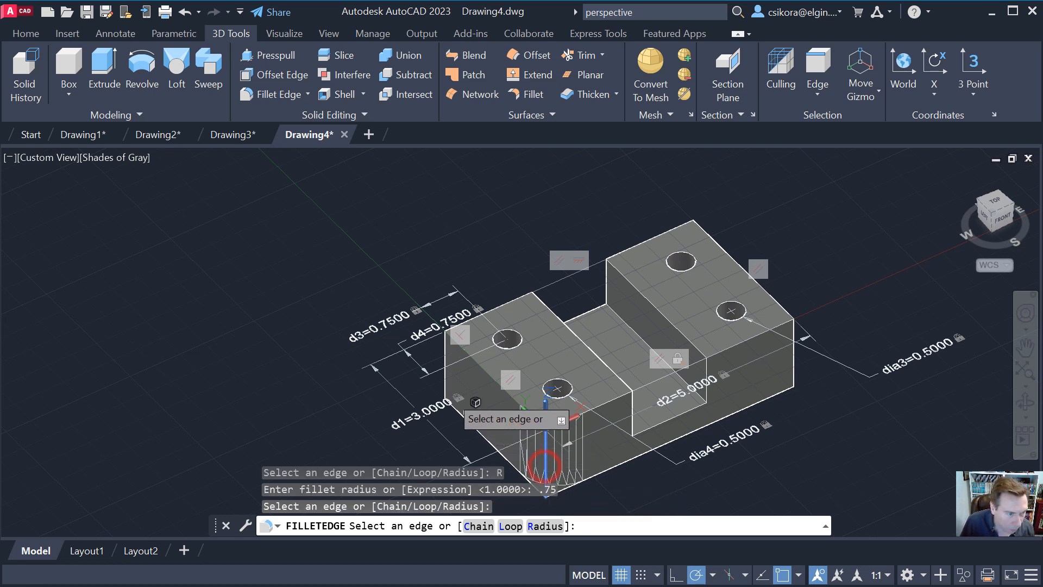
click(446, 355)
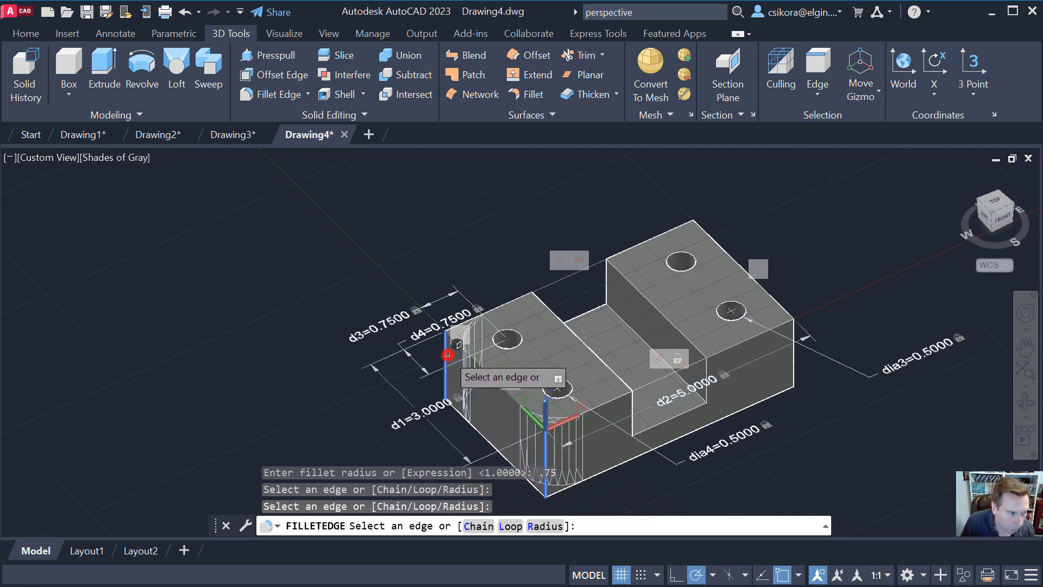
click(792, 368)
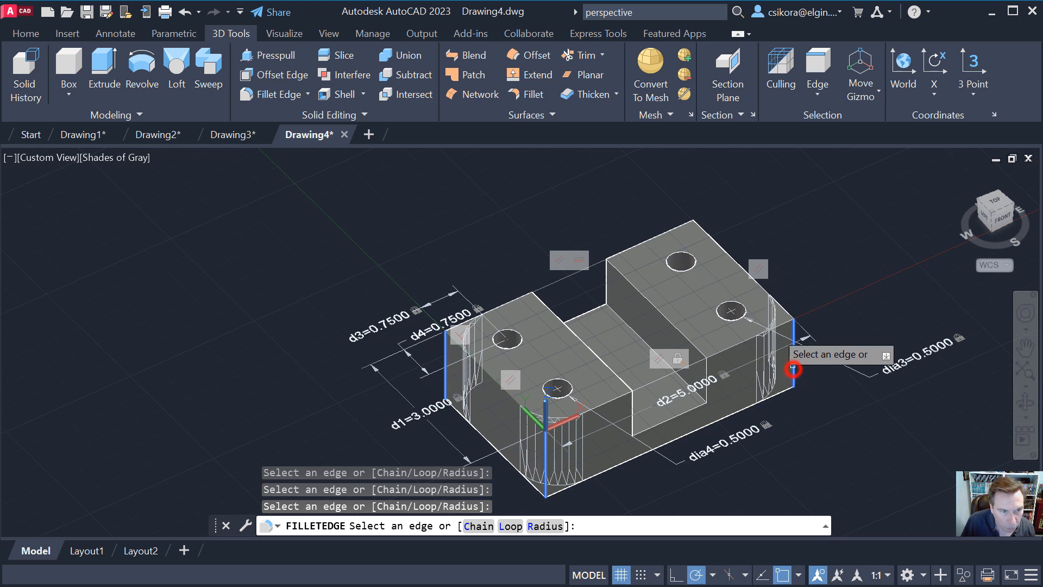
click(692, 235)
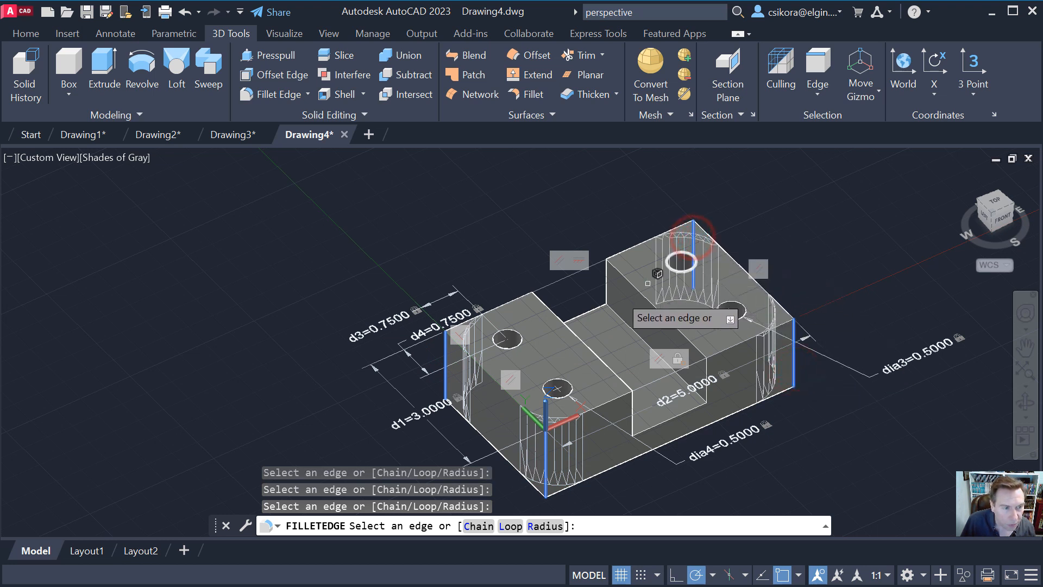
key(Return)
key(Return)
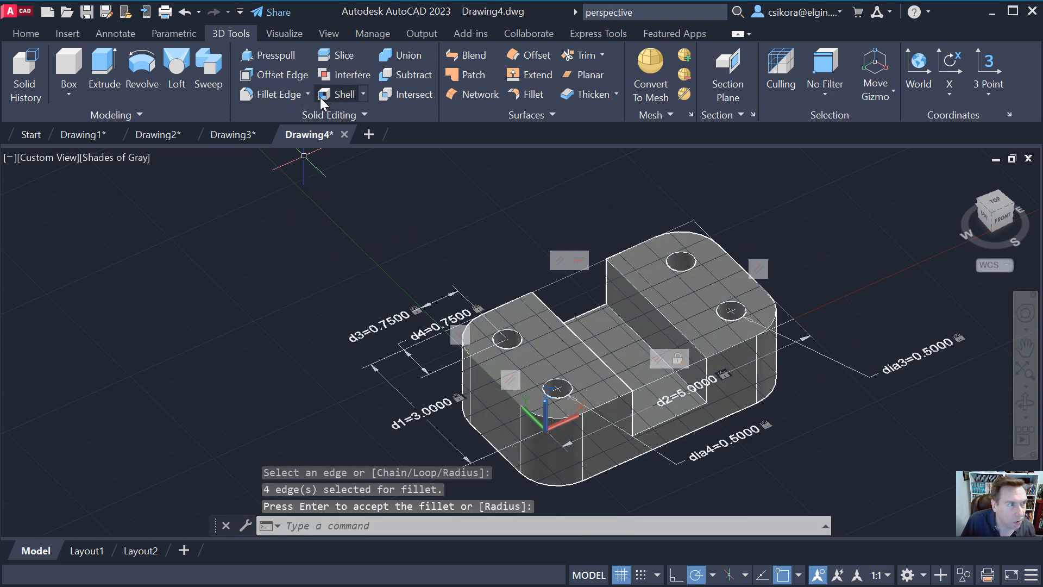
Chamfer the top edges of the two holes nearest the origin, with Distance1 .125 and Distance2 .25.
click(307, 94)
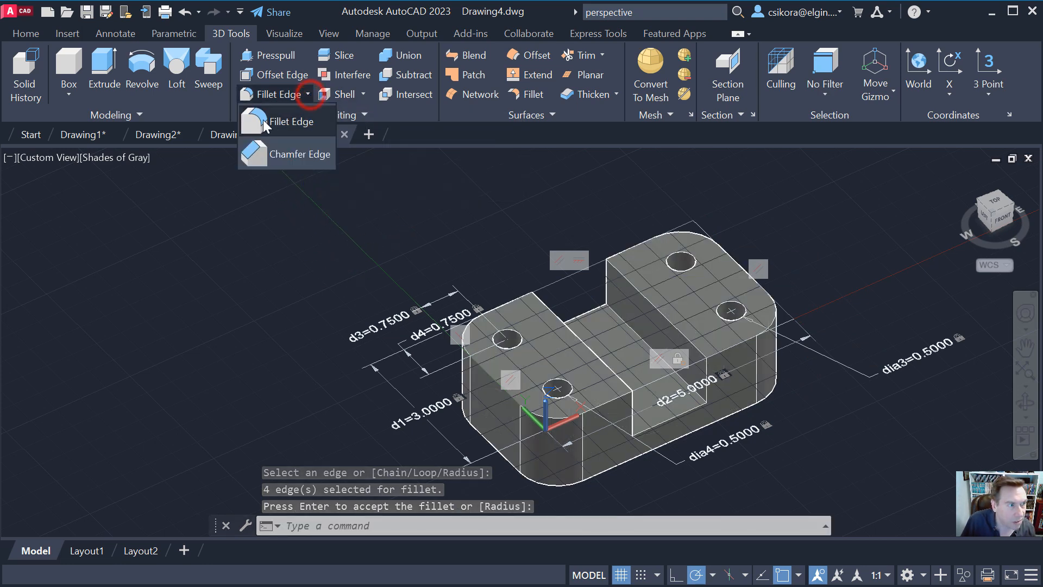
click(253, 153)
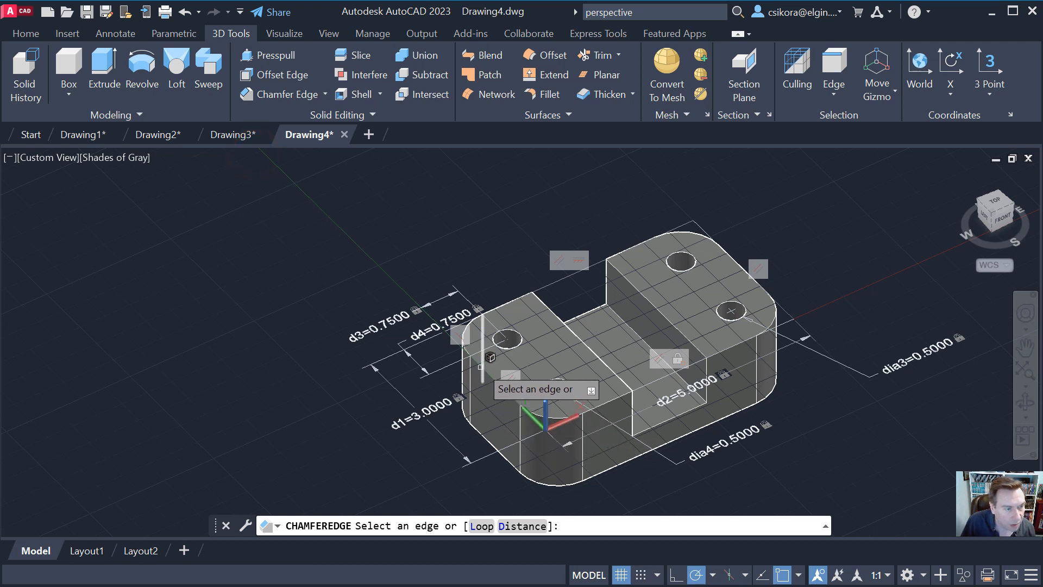
click(522, 526)
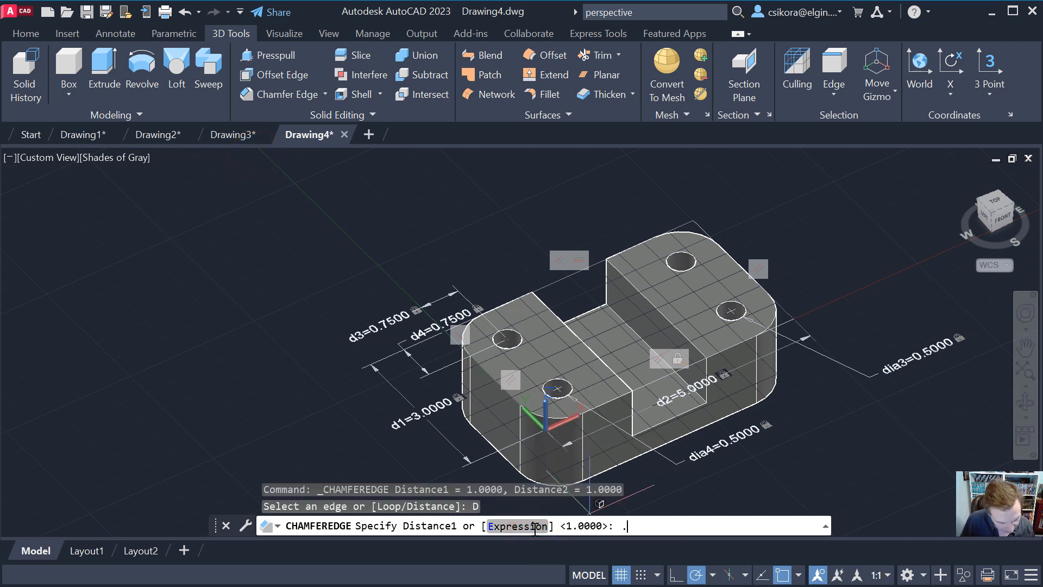
key(Return)
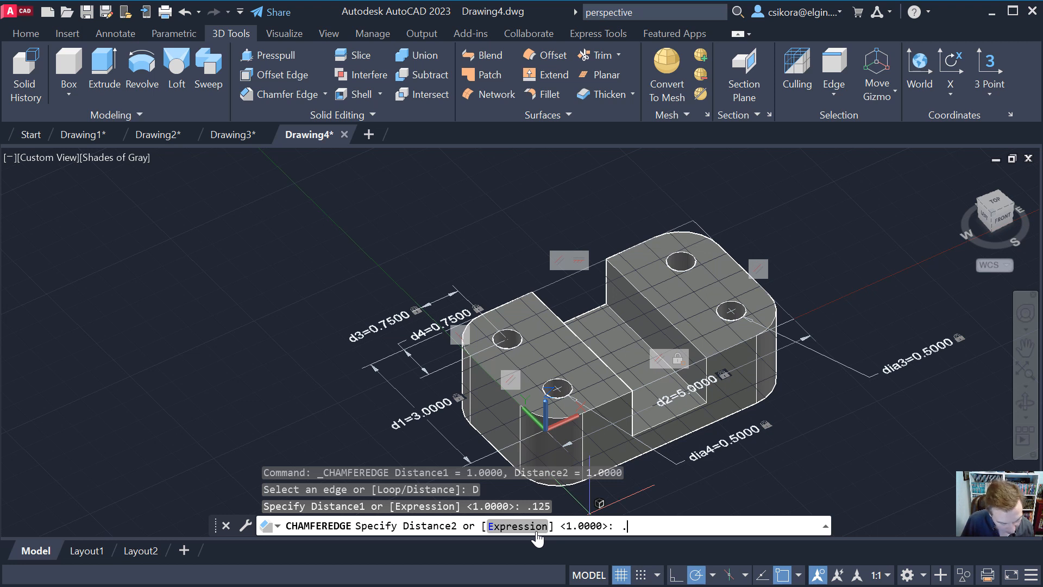
text(5)
key(Return)
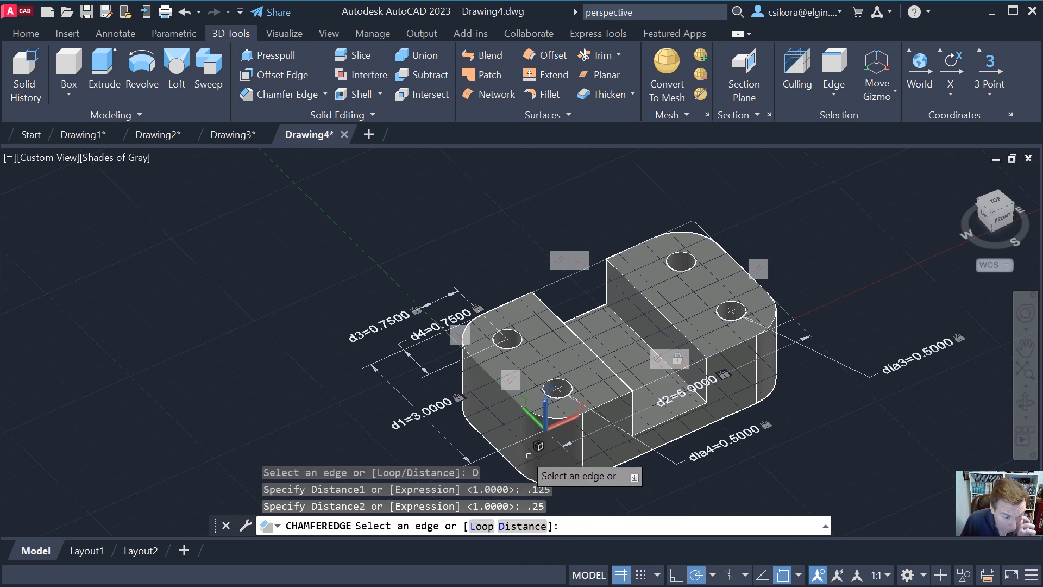
click(497, 381)
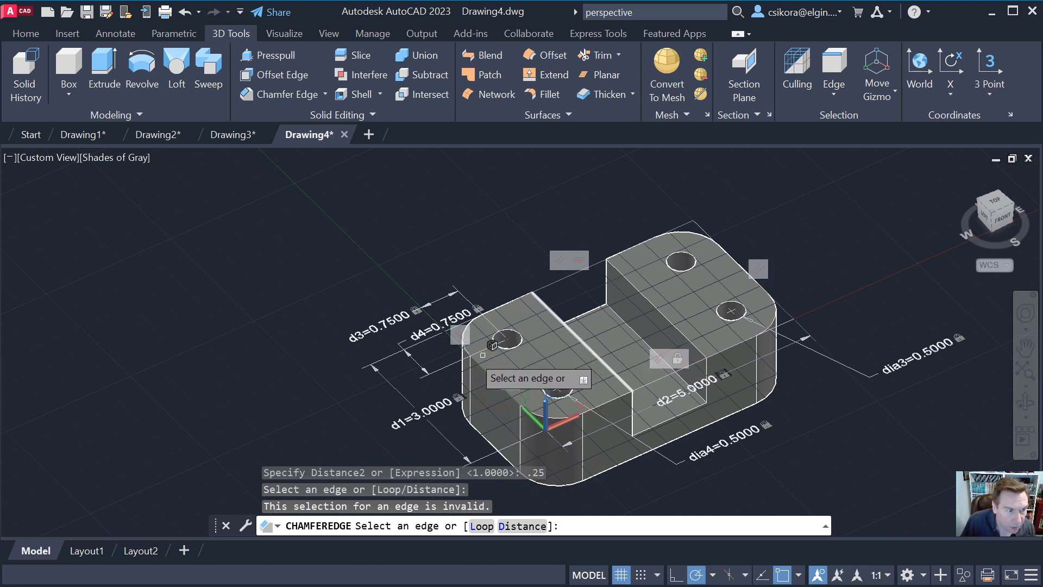
click(506, 345)
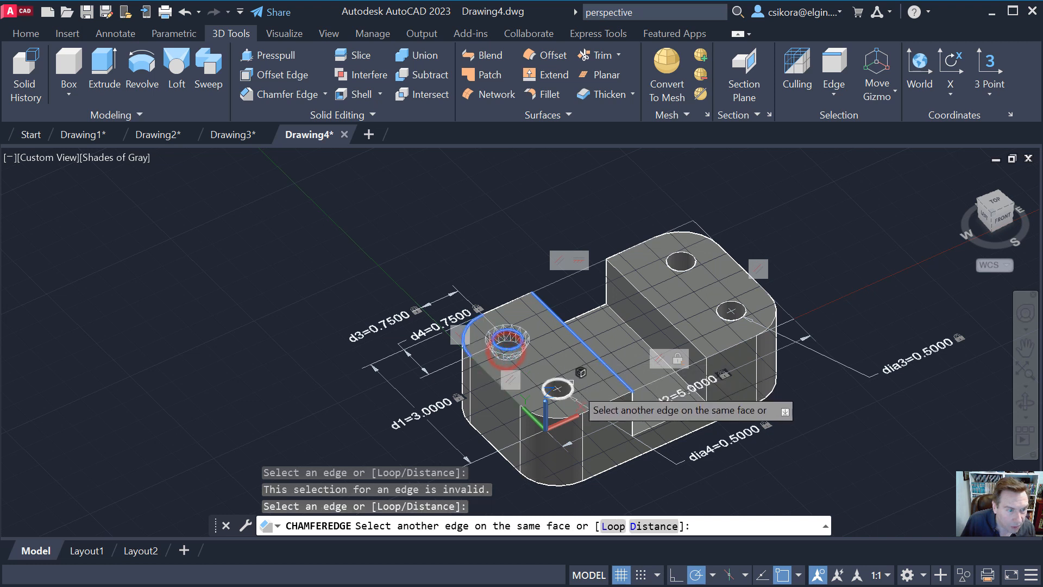
click(574, 387)
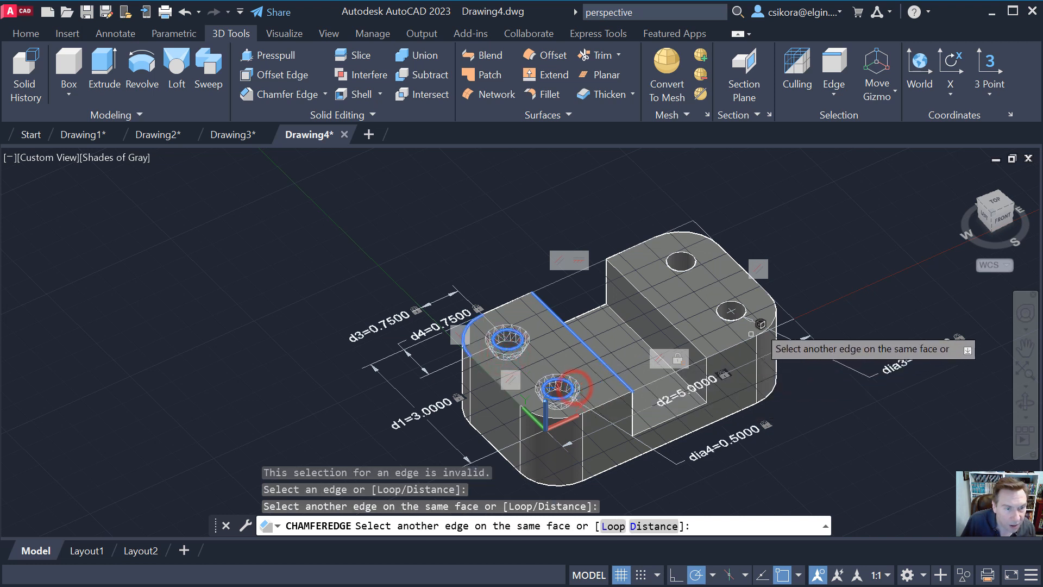
click(736, 319)
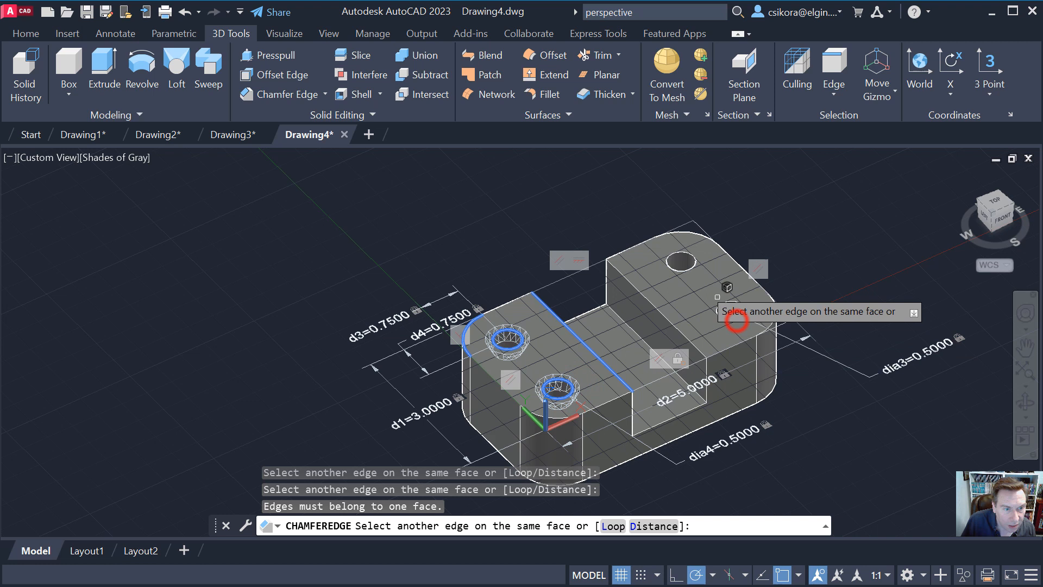
click(682, 274)
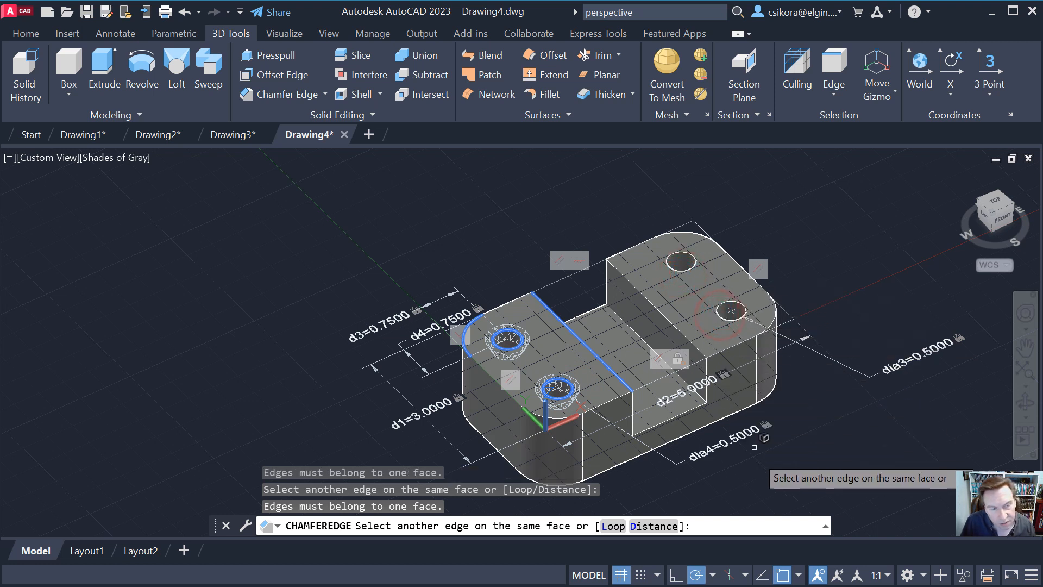
key(Return)
key(Return)
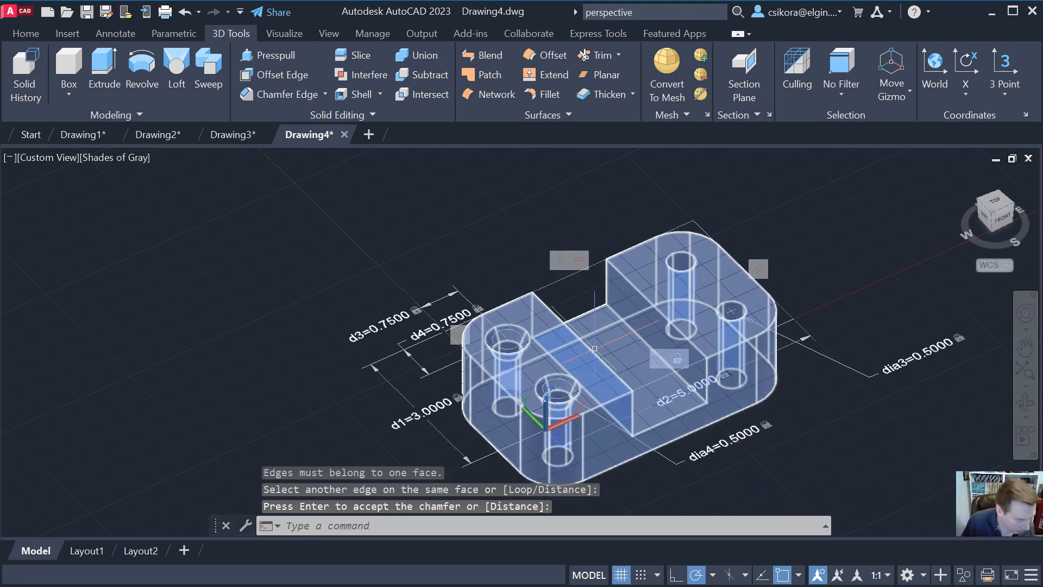
Shell the solid with a .06 offset, removing the slot's far wall, the slot floor and the bottom face.
shift+middle_drag(601, 358, 560, 381)
key(Return)
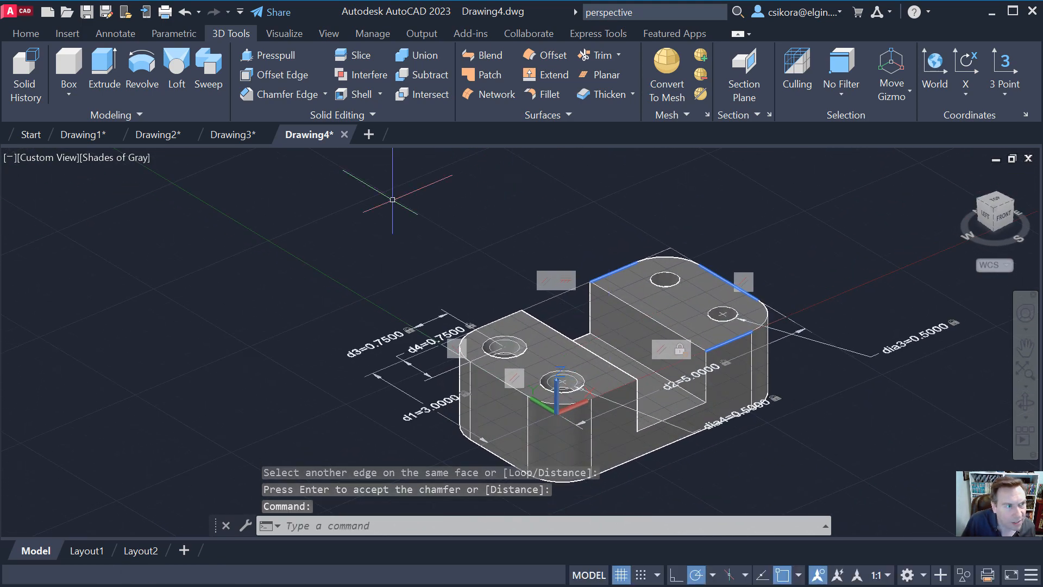
click(339, 94)
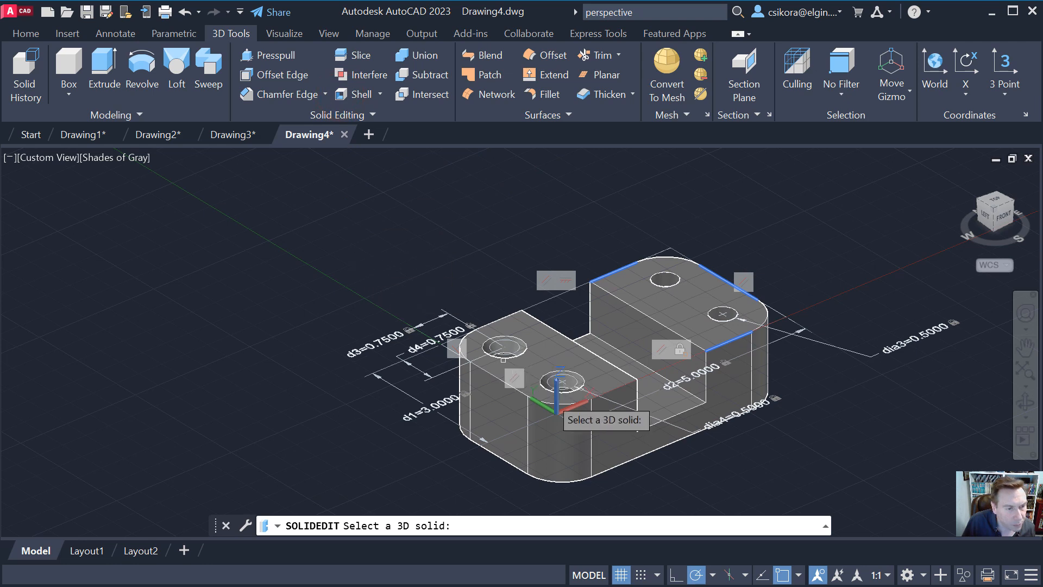
click(643, 452)
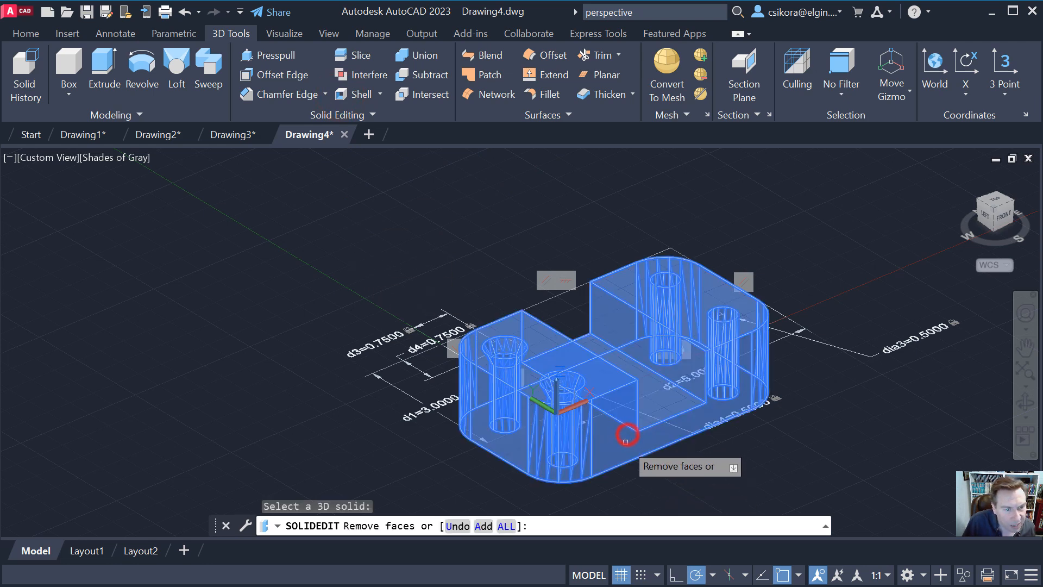
click(607, 314)
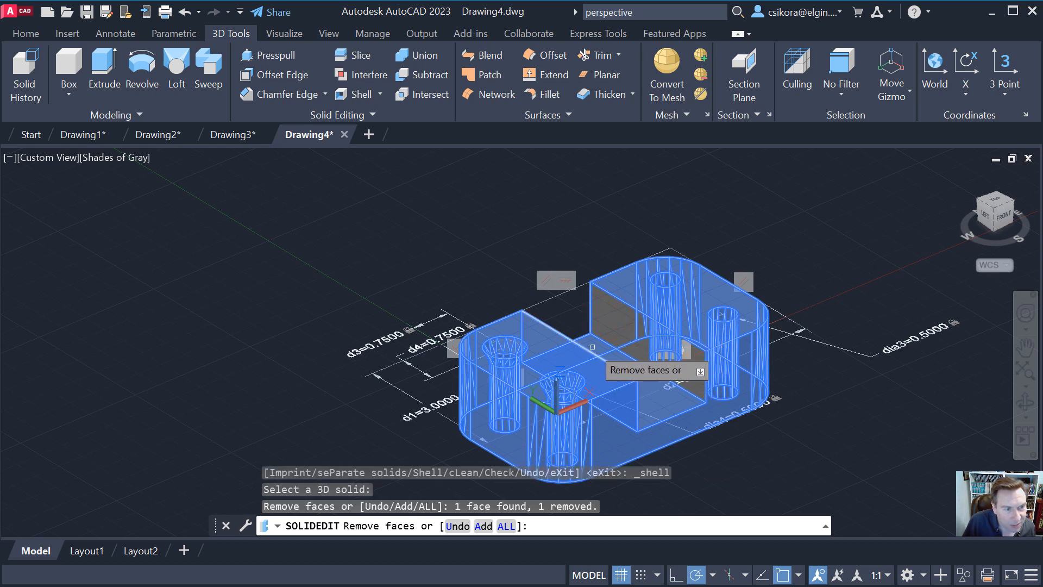
click(674, 406)
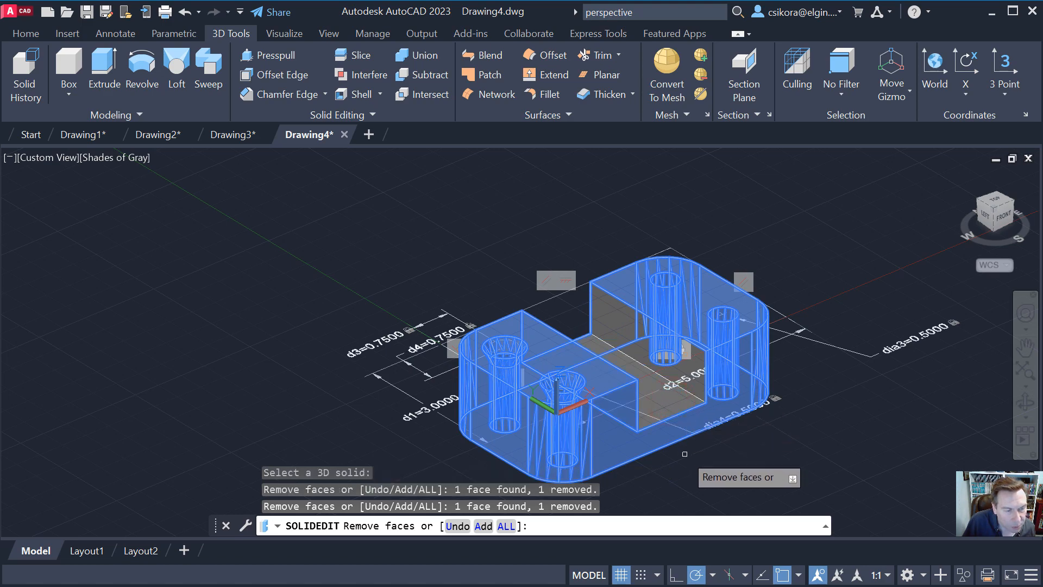
shift+middle_drag(684, 454, 637, 359)
shift+middle_drag(582, 442, 608, 397)
click(618, 416)
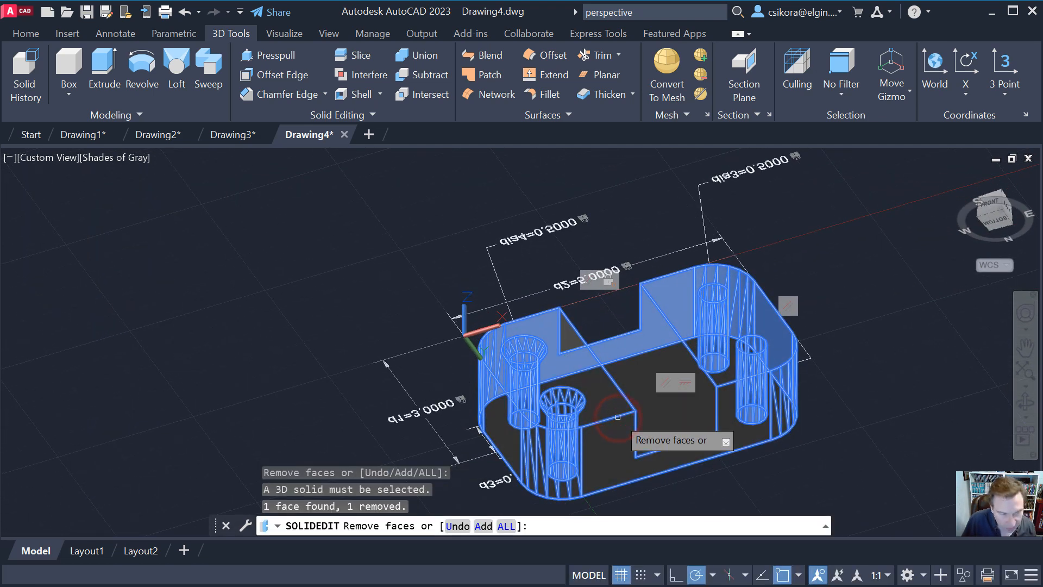
key(Return)
key(Return)
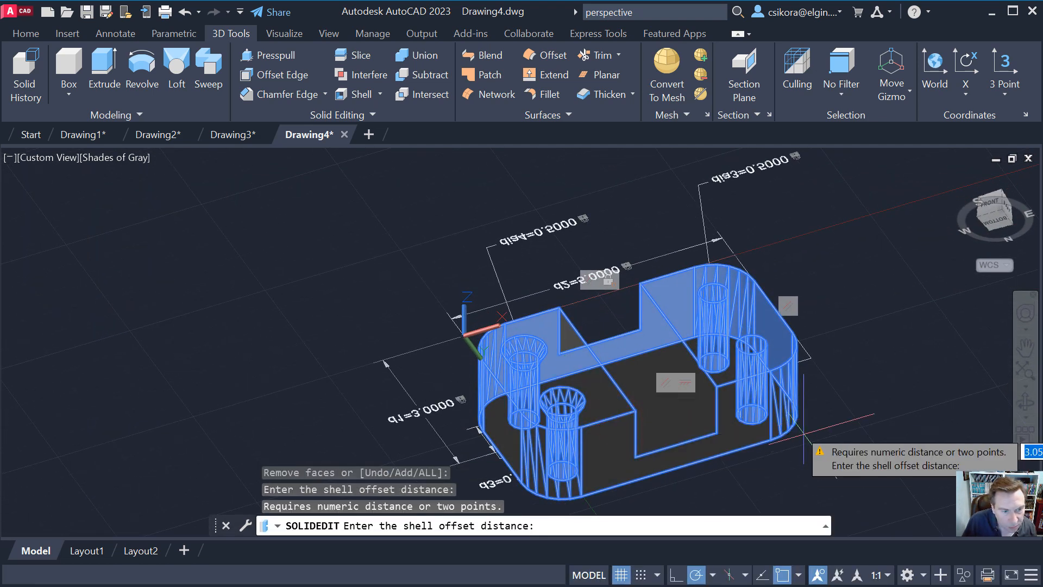
text(.0)
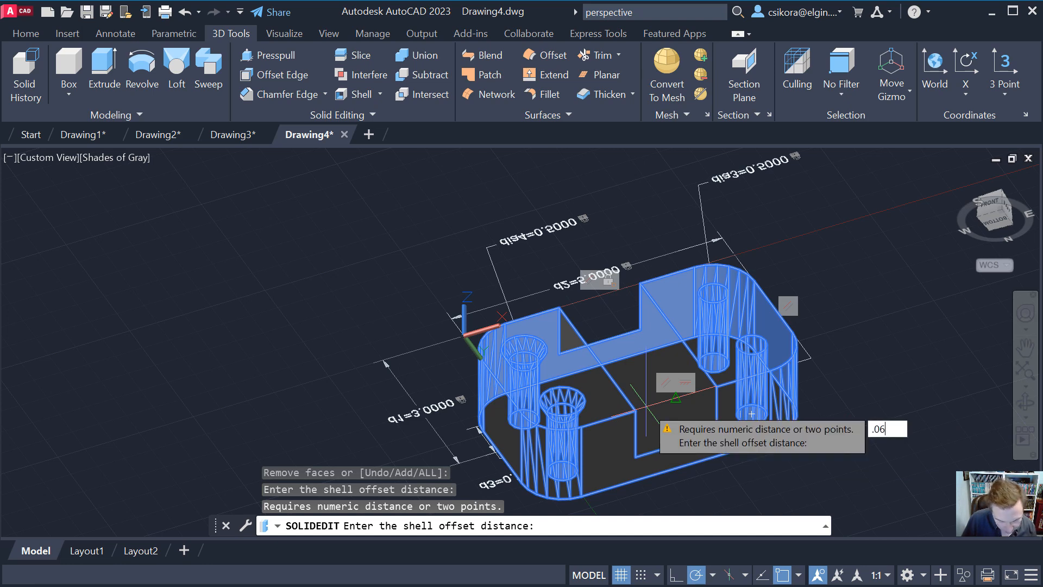
key(Return)
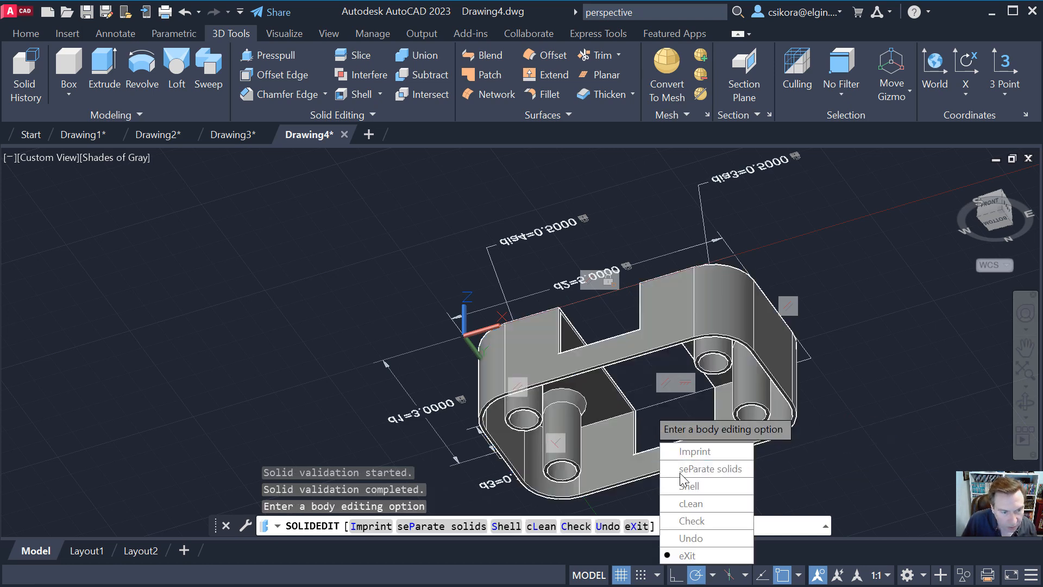
key(Return)
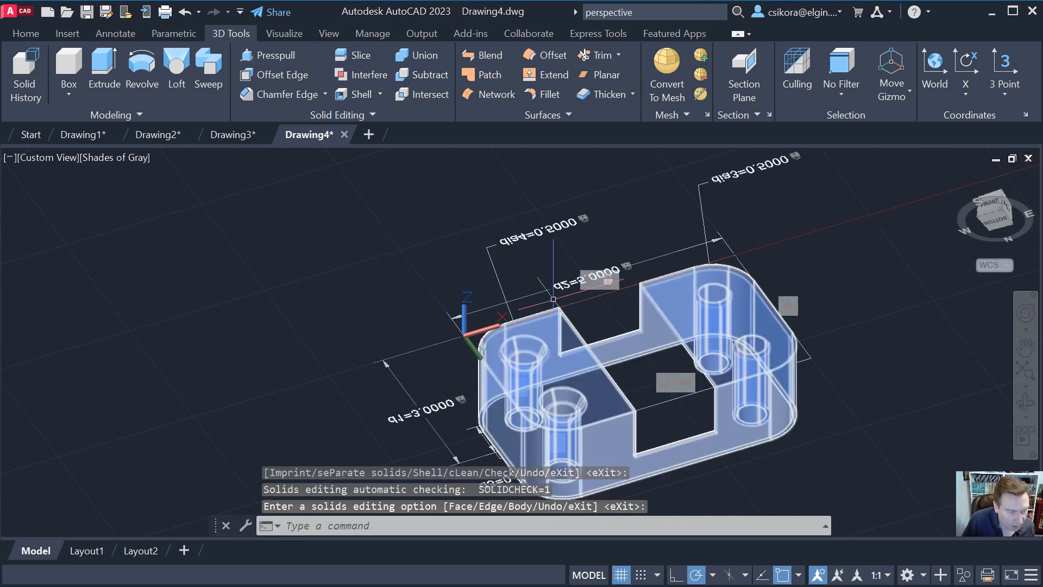
Export the shelled block as a PDF named L1b on the Desktop, with the export area set to Extents.
shift+middle_drag(553, 298, 722, 422)
key(Return)
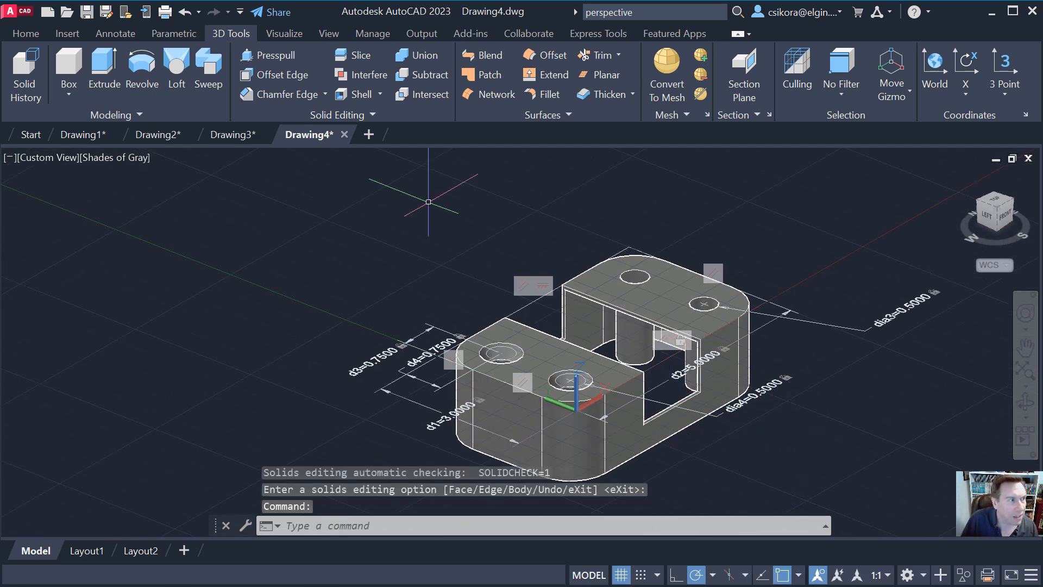
click(19, 11)
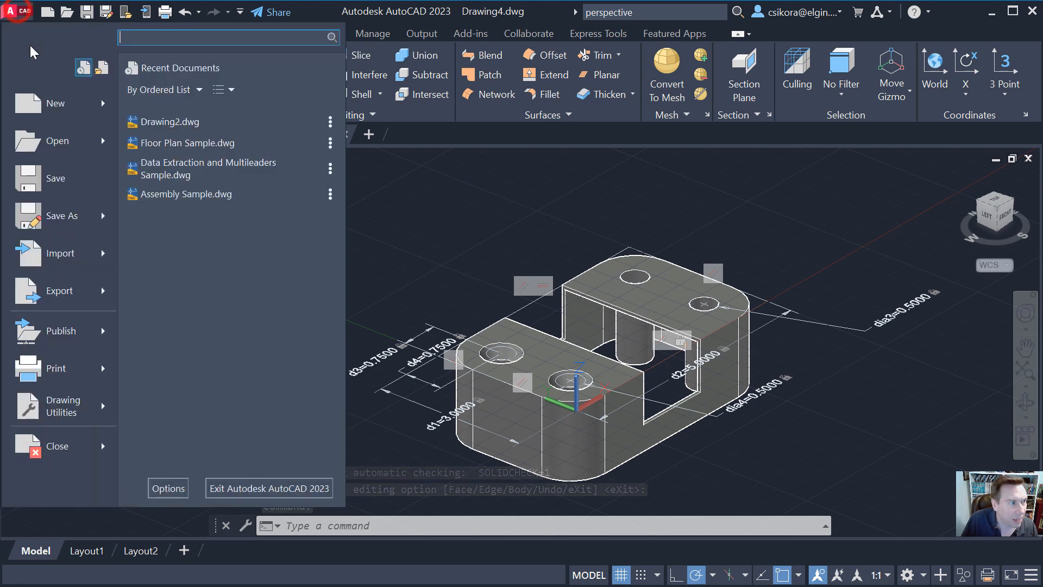
click(69, 283)
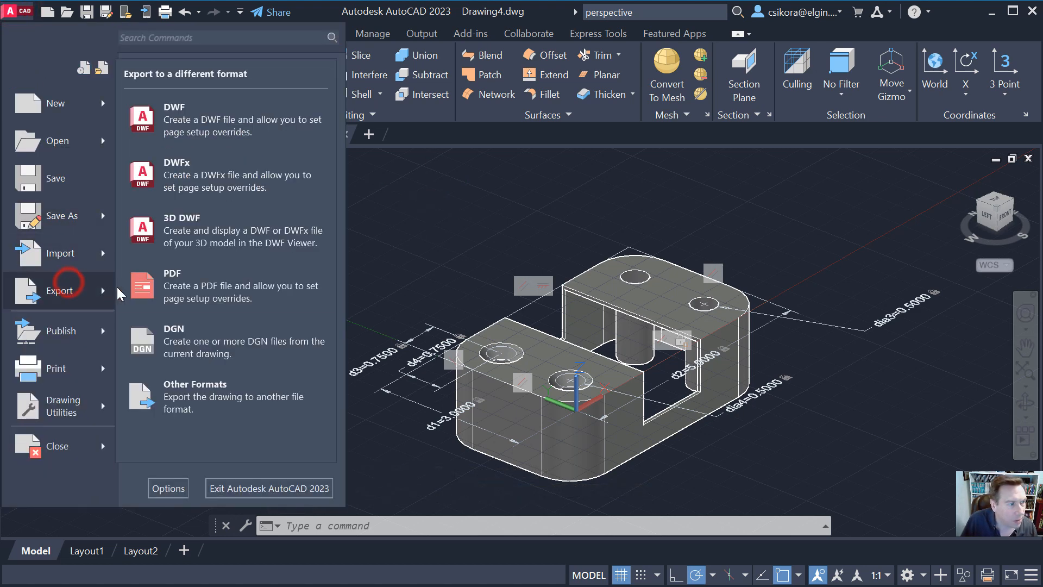
click(164, 284)
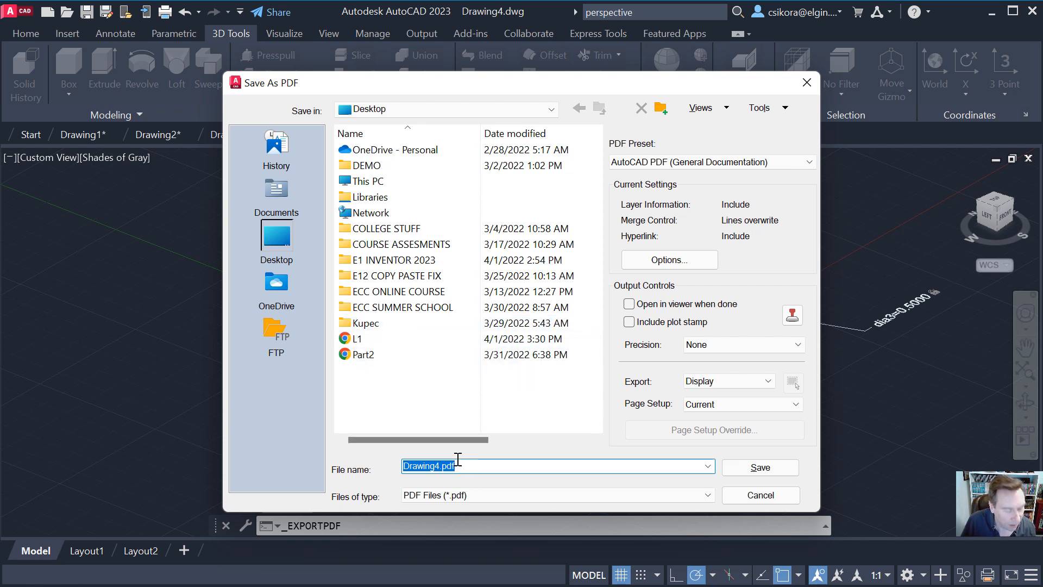
text(L1b)
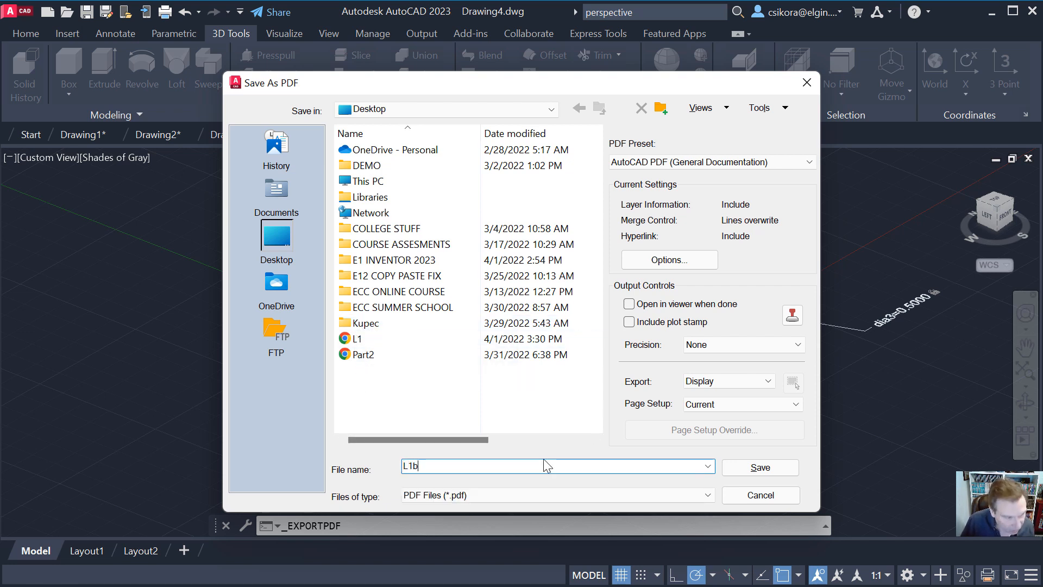
click(698, 405)
click(699, 417)
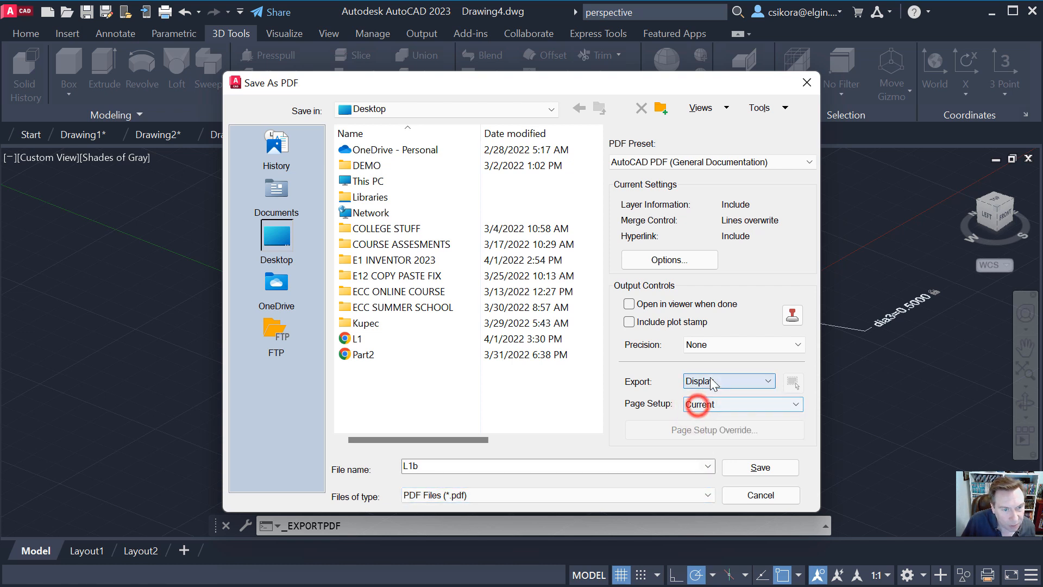
click(708, 379)
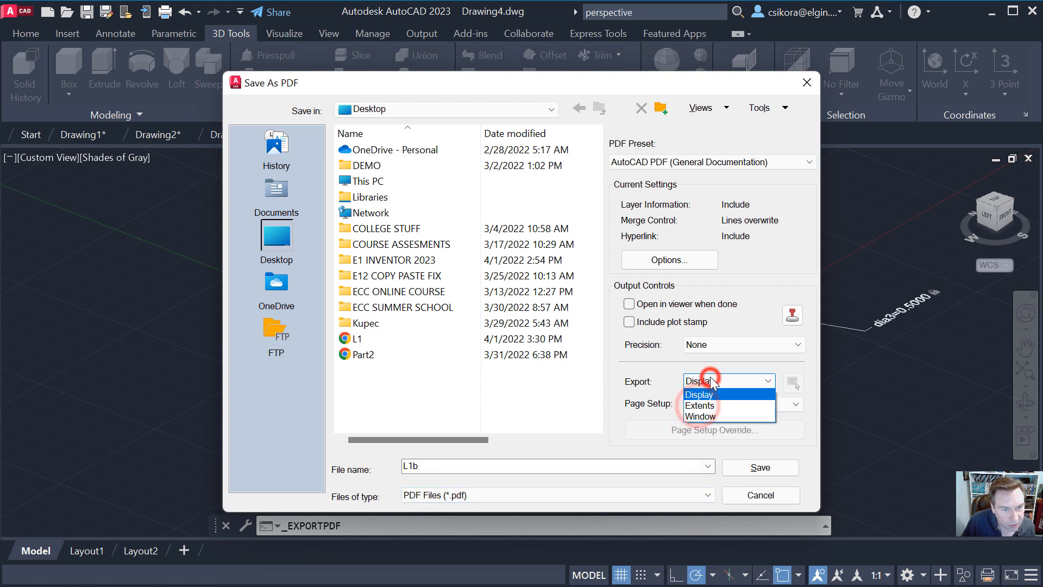
click(701, 405)
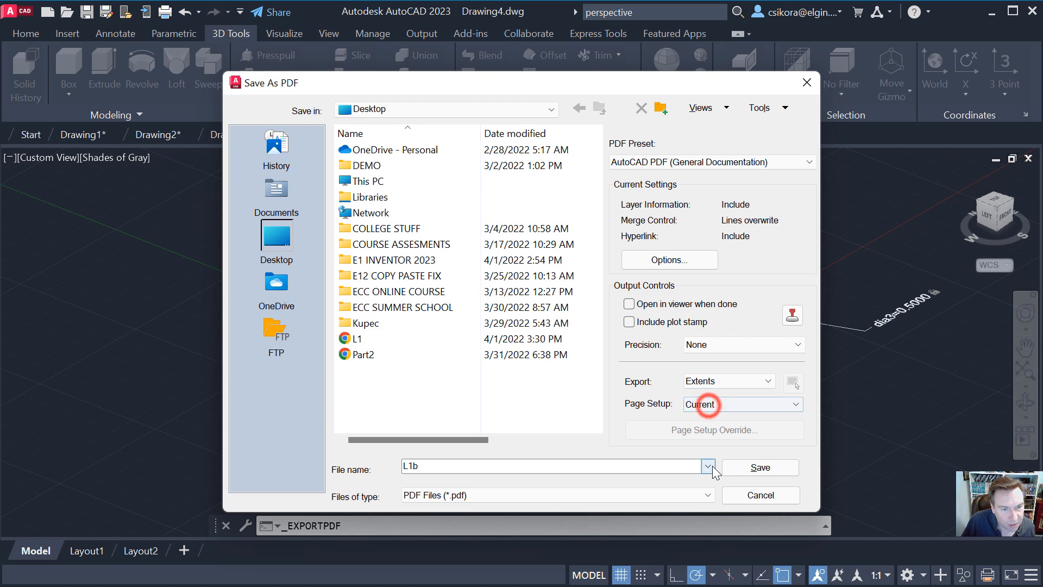
click(759, 468)
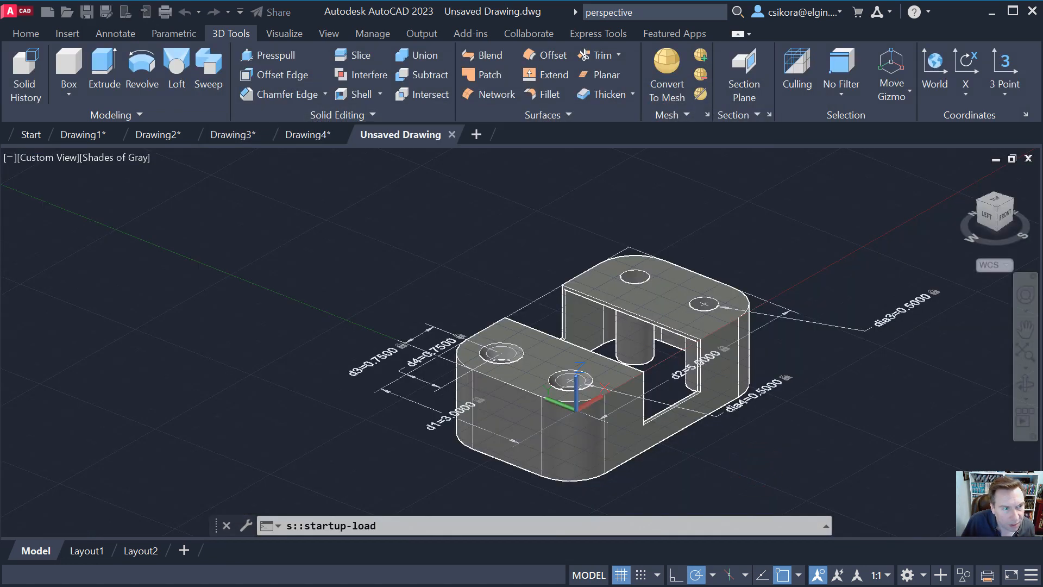